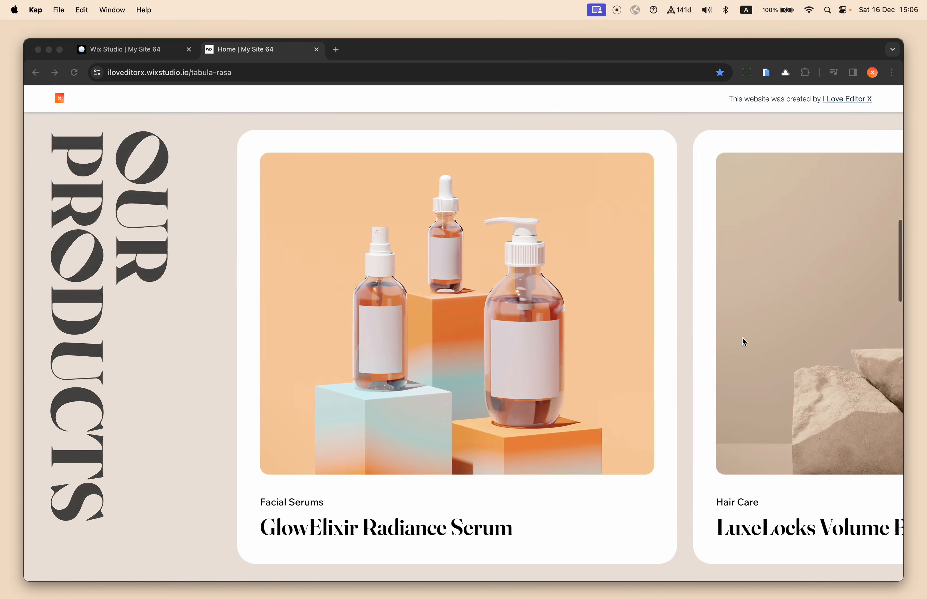
- Examine how the product cards in the Our Products section of the published page move sideways during scrolling
{"action": "scroll", "coordinate": [741, 338], "scroll_direction": "down", "scroll_amount": 10}
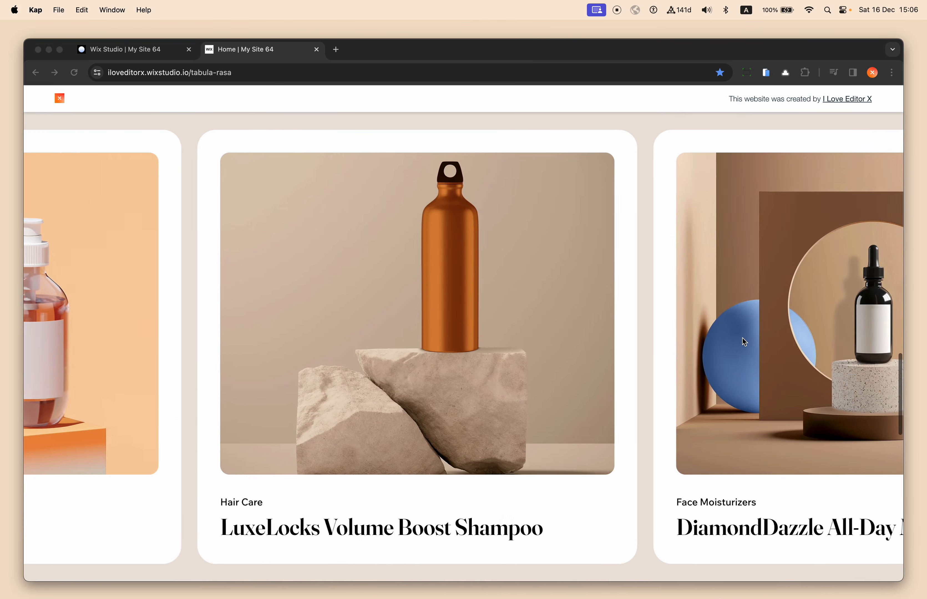
{"action": "scroll", "coordinate": [742, 337], "scroll_direction": "down", "scroll_amount": 5}
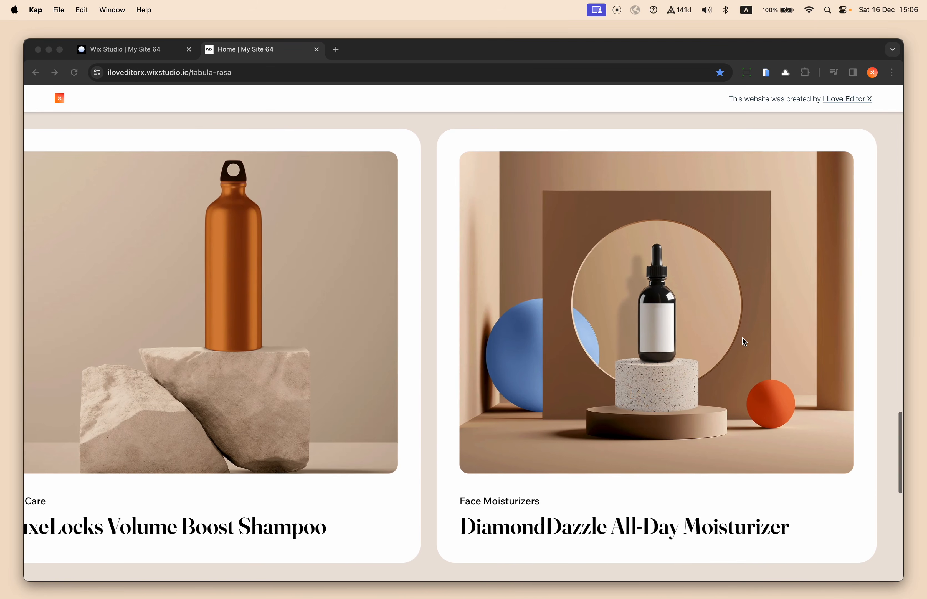
{"action": "scroll", "coordinate": [742, 337], "scroll_direction": "up", "scroll_amount": 10}
{"action": "scroll", "coordinate": [742, 337], "scroll_direction": "up", "scroll_amount": 10}
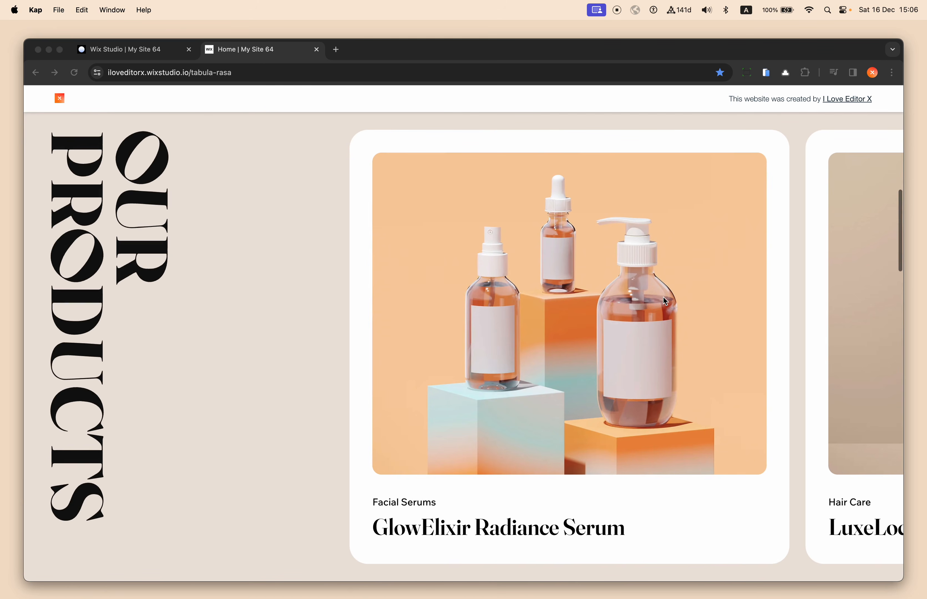
{"action": "scroll", "coordinate": [650, 272], "scroll_direction": "up", "scroll_amount": 5}
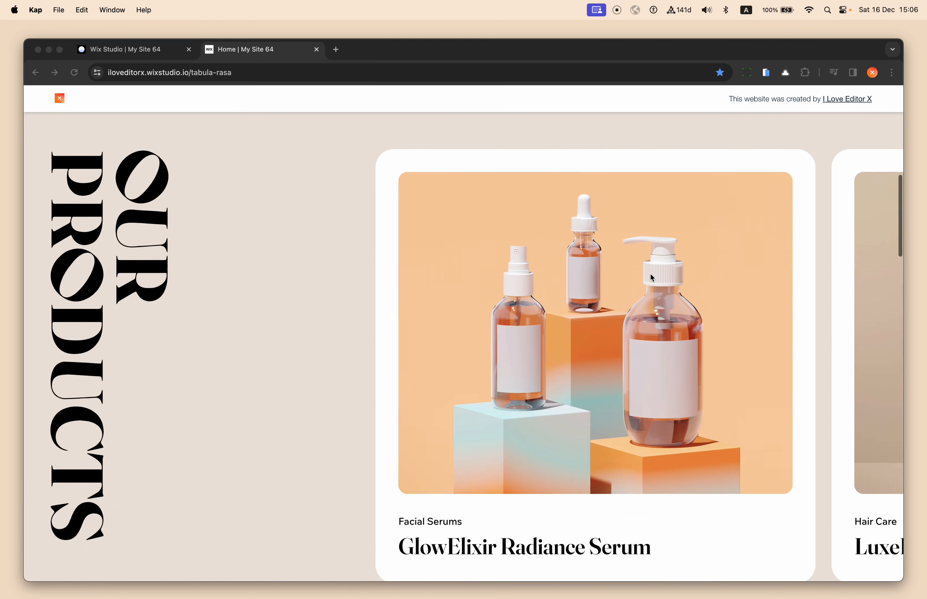
{"action": "scroll", "coordinate": [649, 273], "scroll_direction": "down", "scroll_amount": 10}
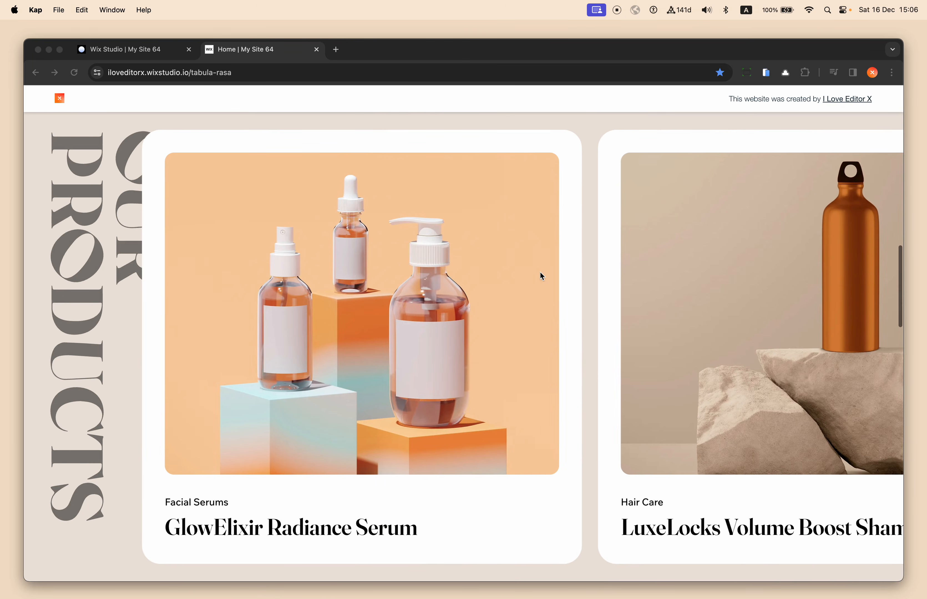
{"action": "scroll", "coordinate": [511, 292], "scroll_direction": "down", "scroll_amount": 10}
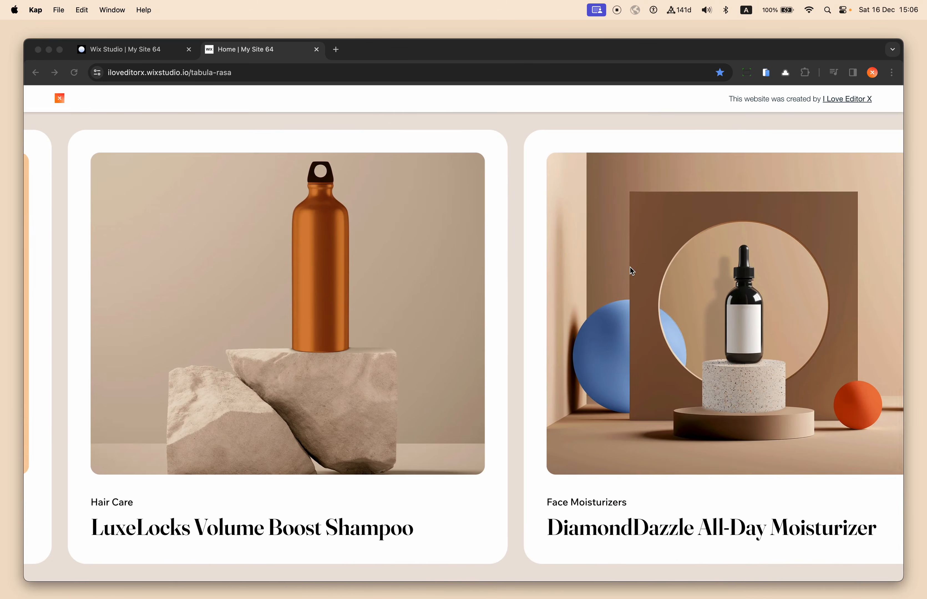
{"action": "scroll", "coordinate": [632, 270], "scroll_direction": "down", "scroll_amount": 3}
{"action": "scroll", "coordinate": [650, 269], "scroll_direction": "up", "scroll_amount": 10}
{"action": "scroll", "coordinate": [650, 269], "scroll_direction": "up", "scroll_amount": 8}
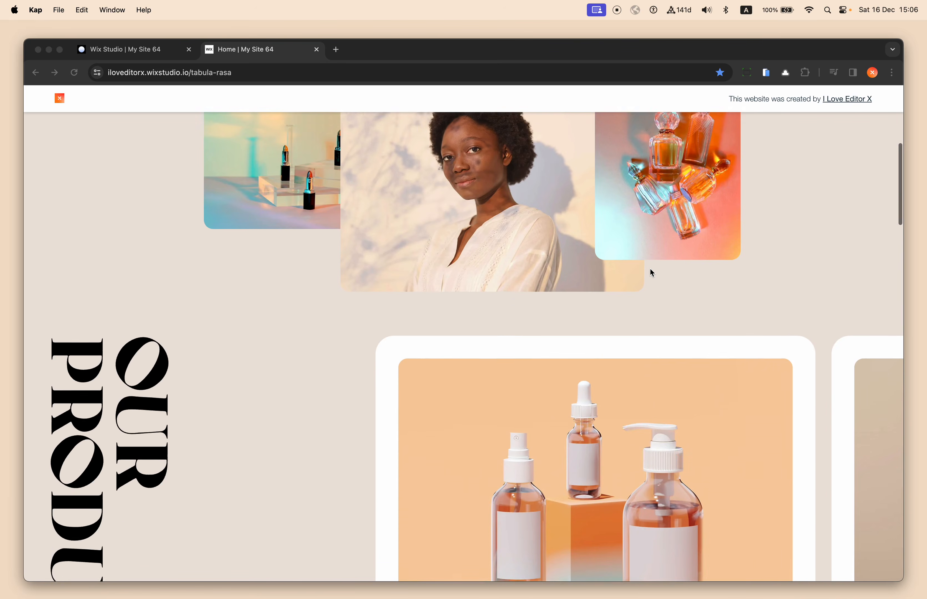
{"action": "scroll", "coordinate": [650, 269], "scroll_direction": "down", "scroll_amount": 5}
{"action": "scroll", "coordinate": [650, 269], "scroll_direction": "down", "scroll_amount": 1}
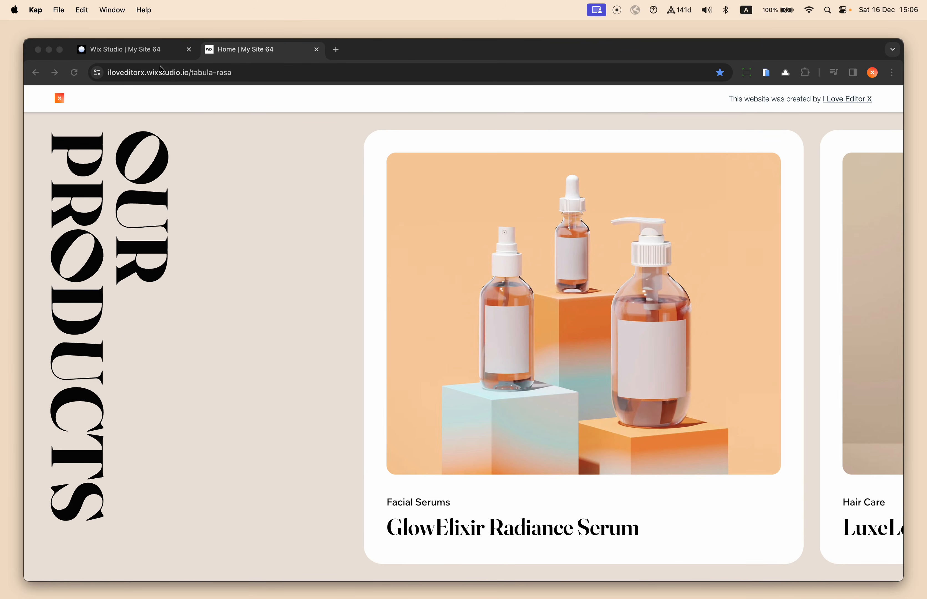
- Switch to the Wix Studio editor and examine how the Our Products section of the Home page is built
{"action": "left_click", "coordinate": [156, 51]}
{"action": "scroll", "coordinate": [294, 348], "scroll_direction": "up", "scroll_amount": 7}
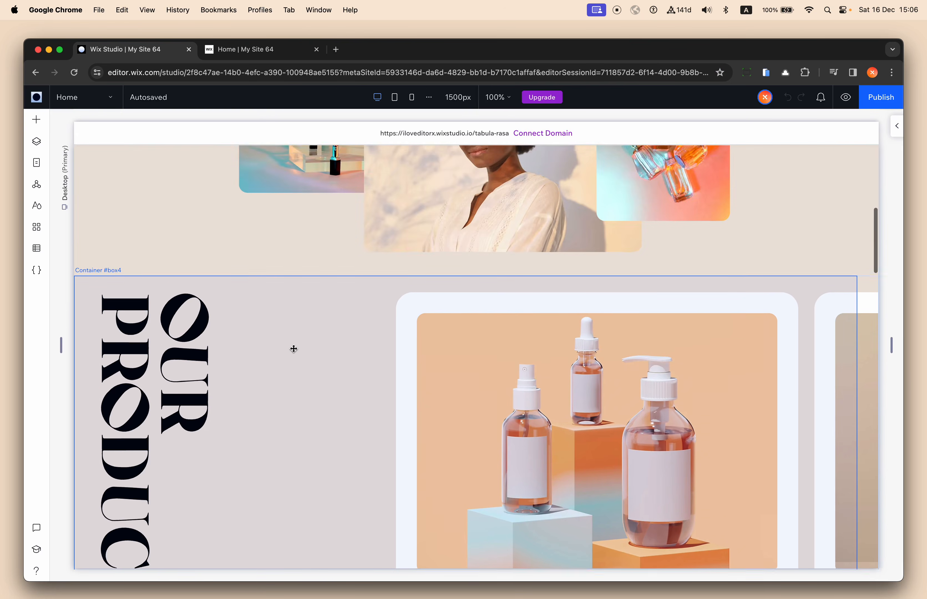
{"action": "scroll", "coordinate": [293, 349], "scroll_direction": "down", "scroll_amount": 9}
{"action": "scroll", "coordinate": [294, 349], "scroll_direction": "up", "scroll_amount": 12}
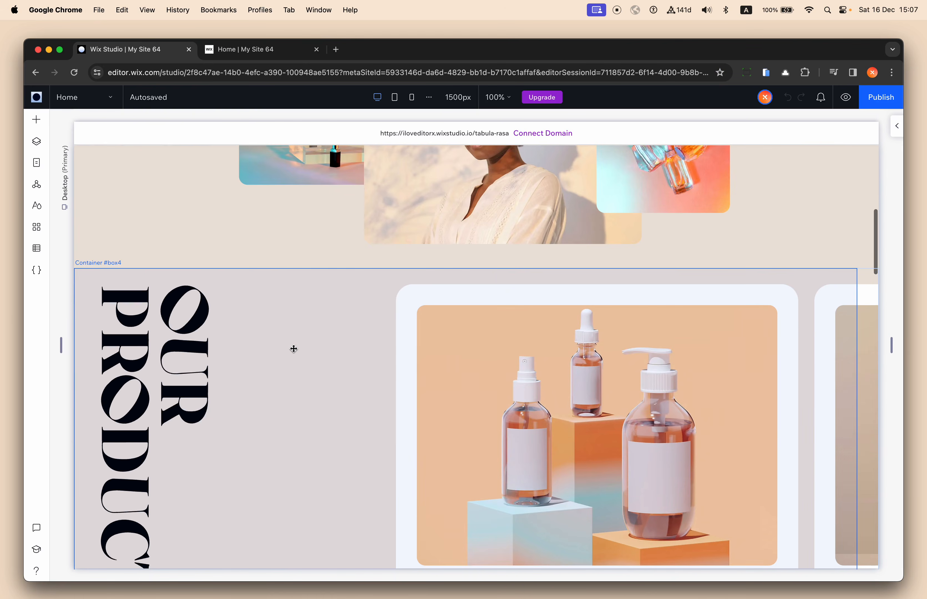
- Return to the published page and review it from the header to the footer, including the Our Products section
{"action": "left_click", "coordinate": [271, 60]}
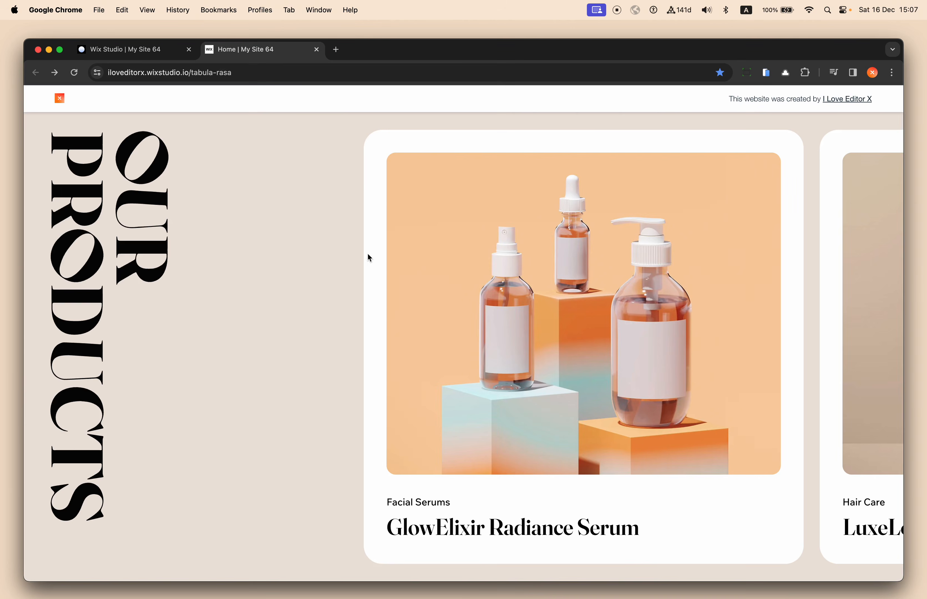
{"action": "scroll", "coordinate": [368, 256], "scroll_direction": "up", "scroll_amount": 10}
{"action": "scroll", "coordinate": [422, 387], "scroll_direction": "down", "scroll_amount": 1}
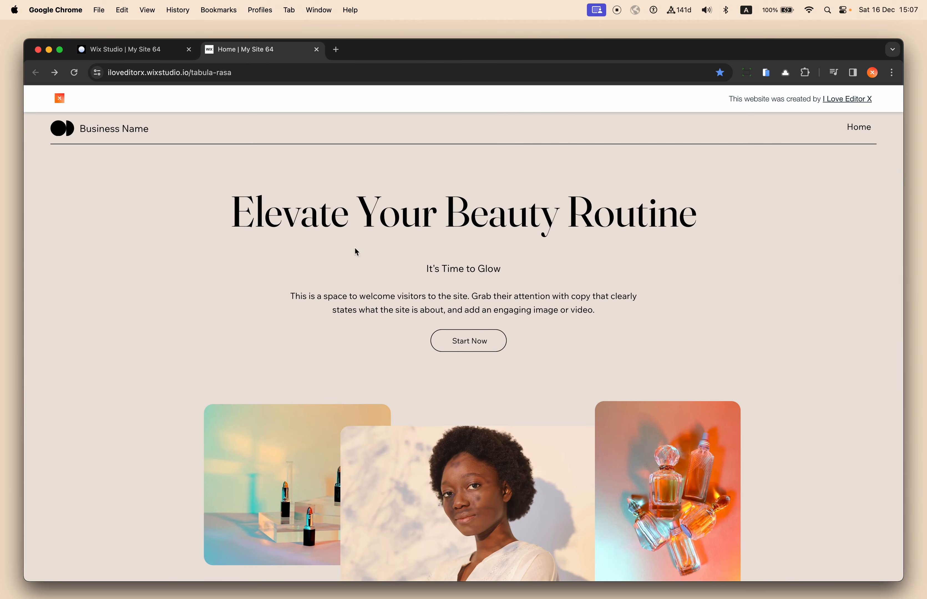
{"action": "scroll", "coordinate": [336, 223], "scroll_direction": "down", "scroll_amount": 10}
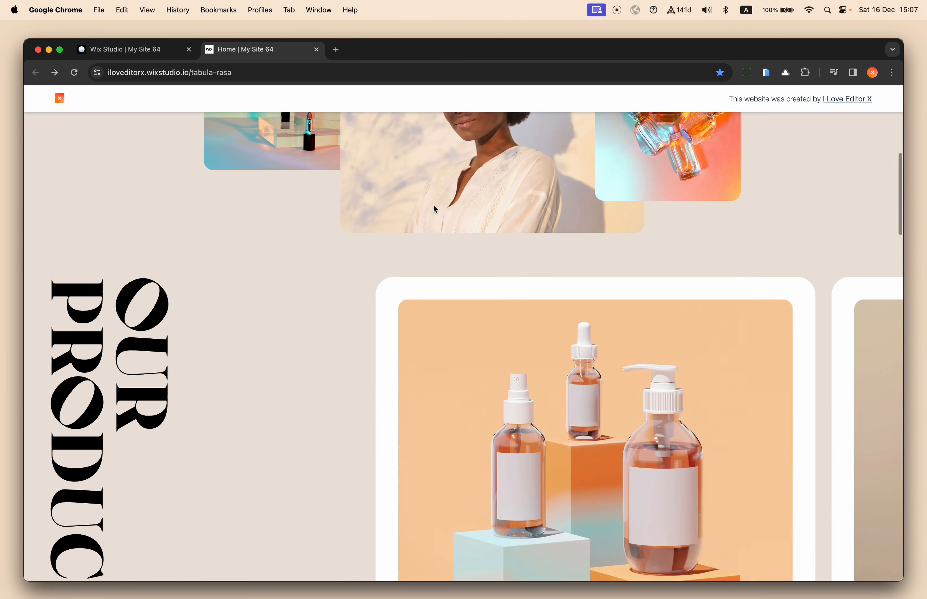
{"action": "scroll", "coordinate": [432, 204], "scroll_direction": "down", "scroll_amount": 8}
{"action": "scroll", "coordinate": [433, 205], "scroll_direction": "down", "scroll_amount": 10}
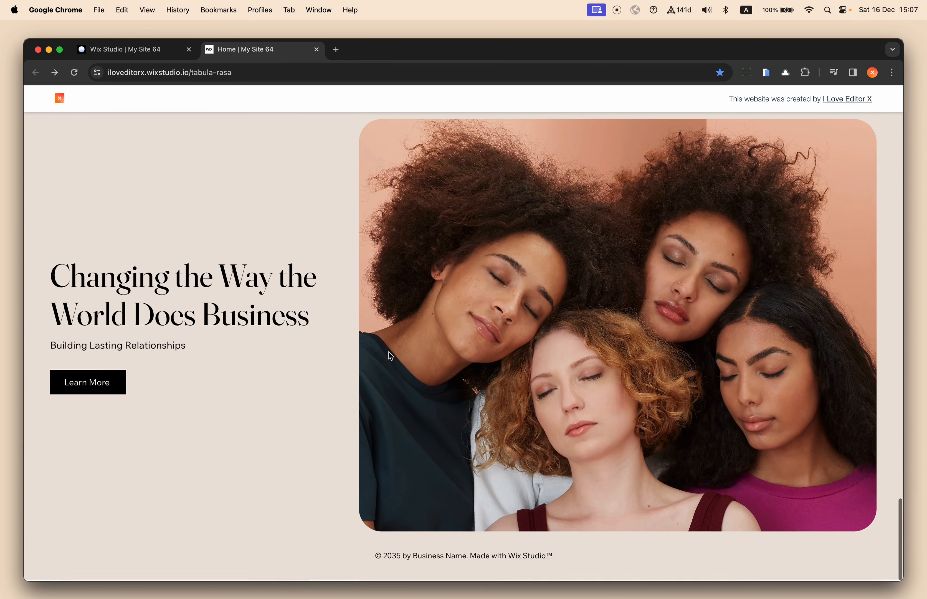
{"action": "scroll", "coordinate": [394, 324], "scroll_direction": "up", "scroll_amount": 10}
{"action": "scroll", "coordinate": [475, 199], "scroll_direction": "up", "scroll_amount": 10}
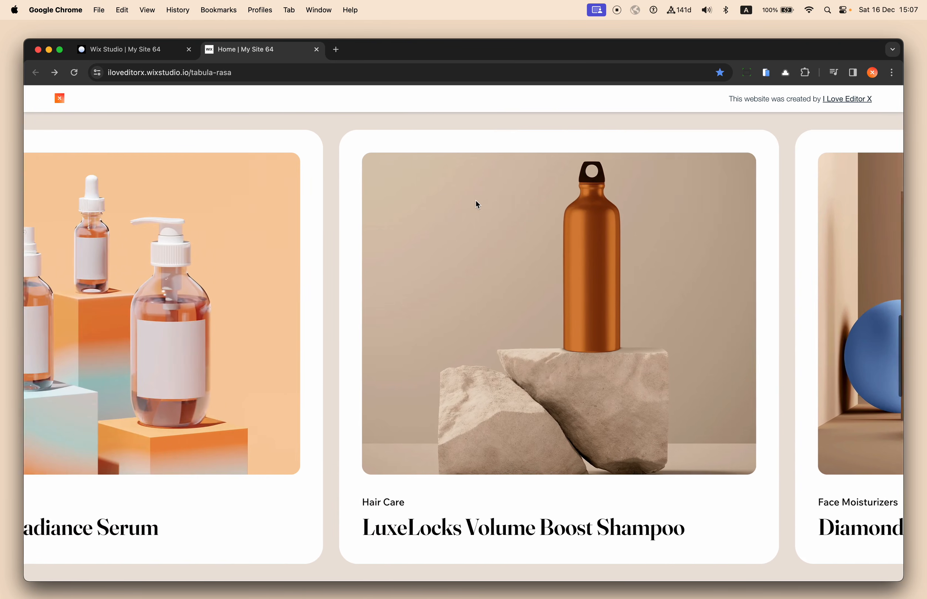
{"action": "scroll", "coordinate": [476, 201], "scroll_direction": "down", "scroll_amount": 5}
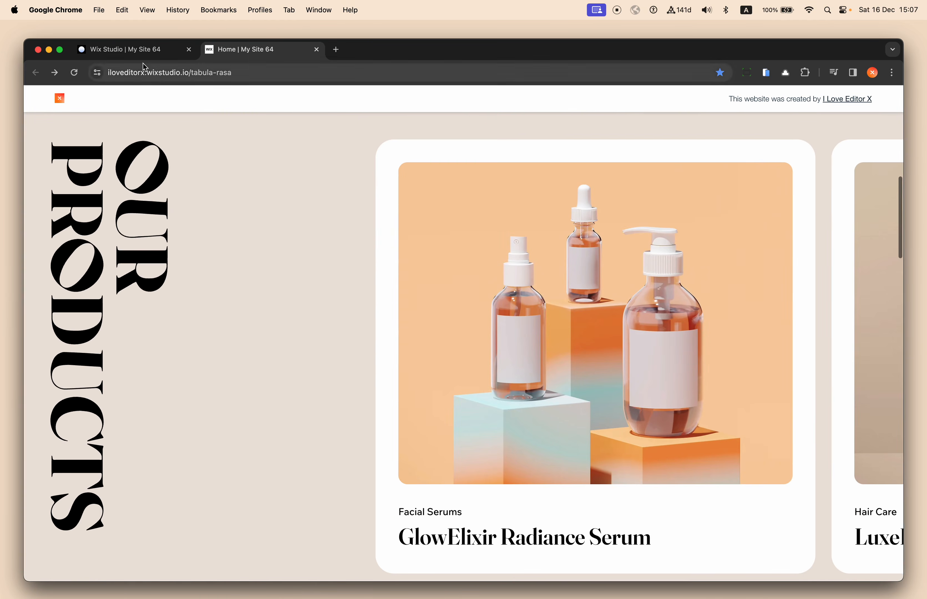
- Switch to the Wix Studio editor, open the Repeater Item page and copy the card container with the desert image
{"action": "left_click", "coordinate": [150, 51]}
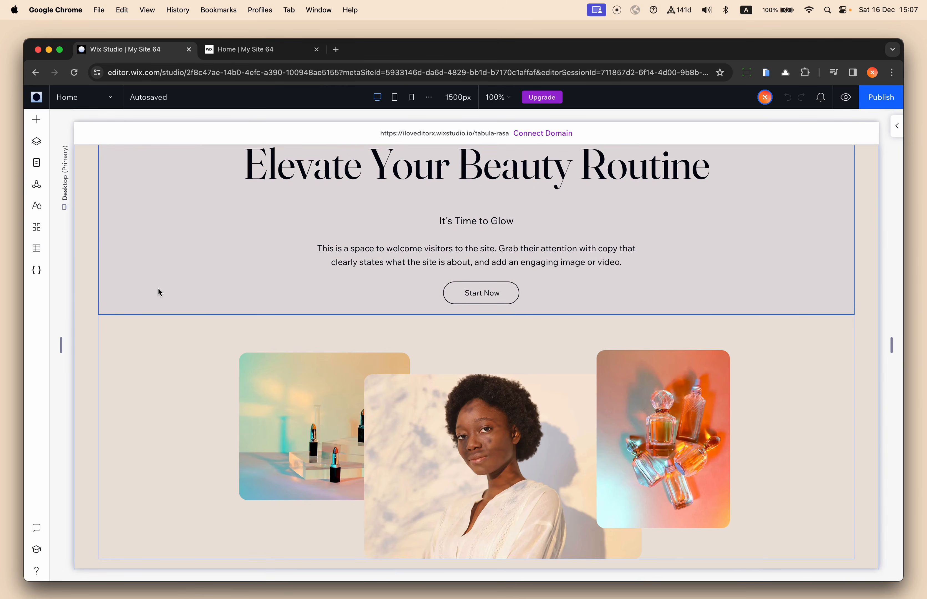
{"action": "scroll", "coordinate": [160, 291], "scroll_direction": "down", "scroll_amount": 15}
{"action": "scroll", "coordinate": [159, 292], "scroll_direction": "up", "scroll_amount": 20}
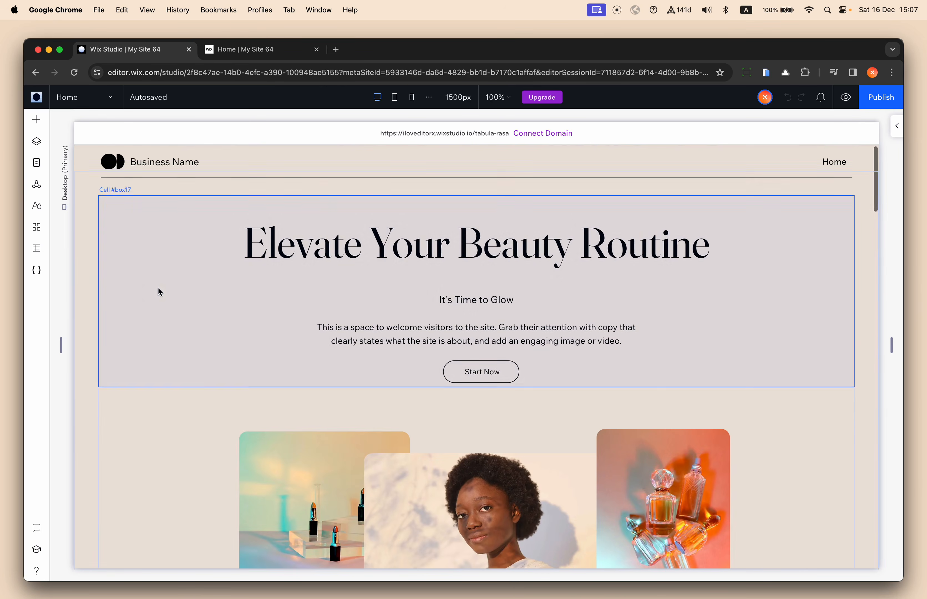
{"action": "left_click", "coordinate": [87, 102]}
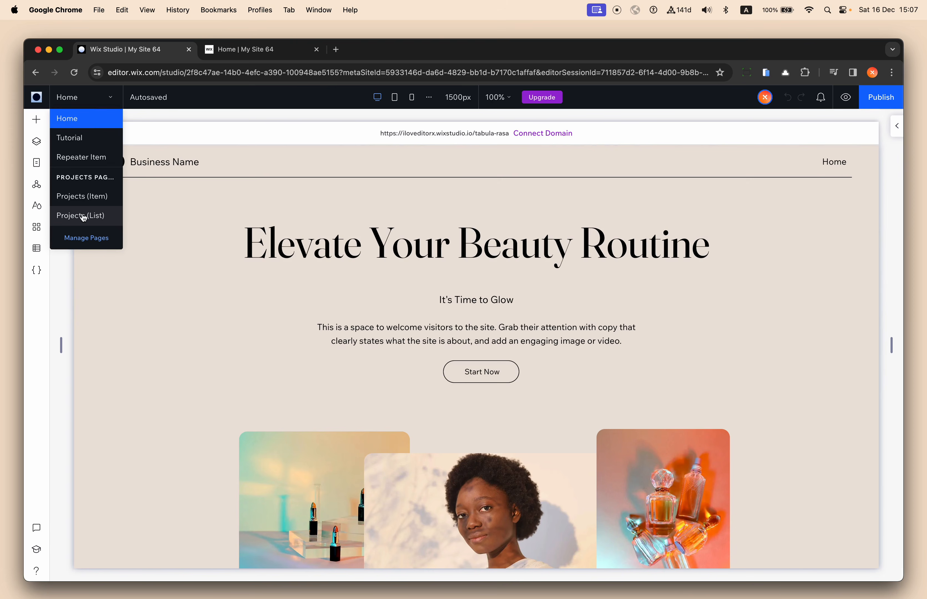
{"action": "left_click", "coordinate": [85, 164]}
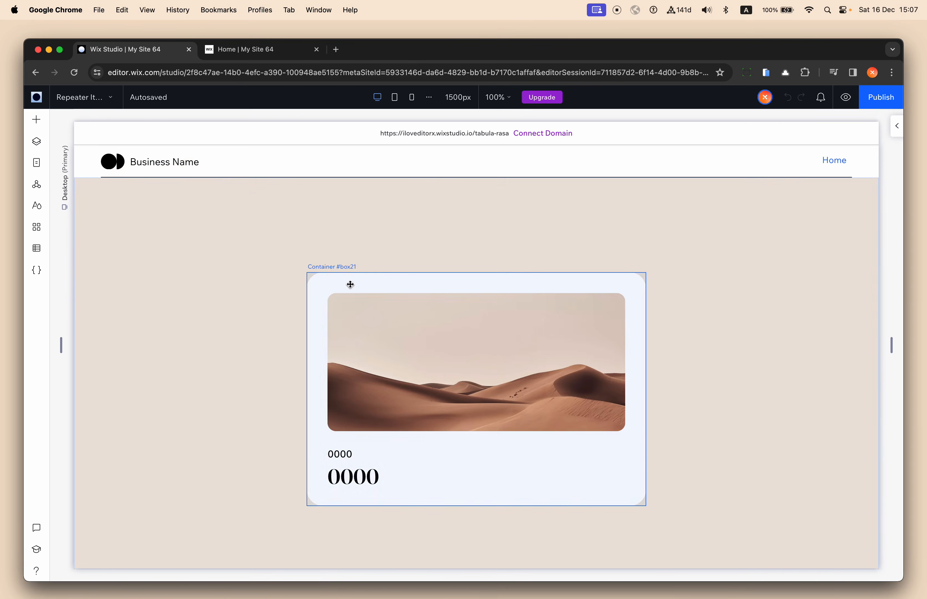
{"action": "left_click", "coordinate": [330, 277]}
{"action": "left_click", "coordinate": [498, 222]}
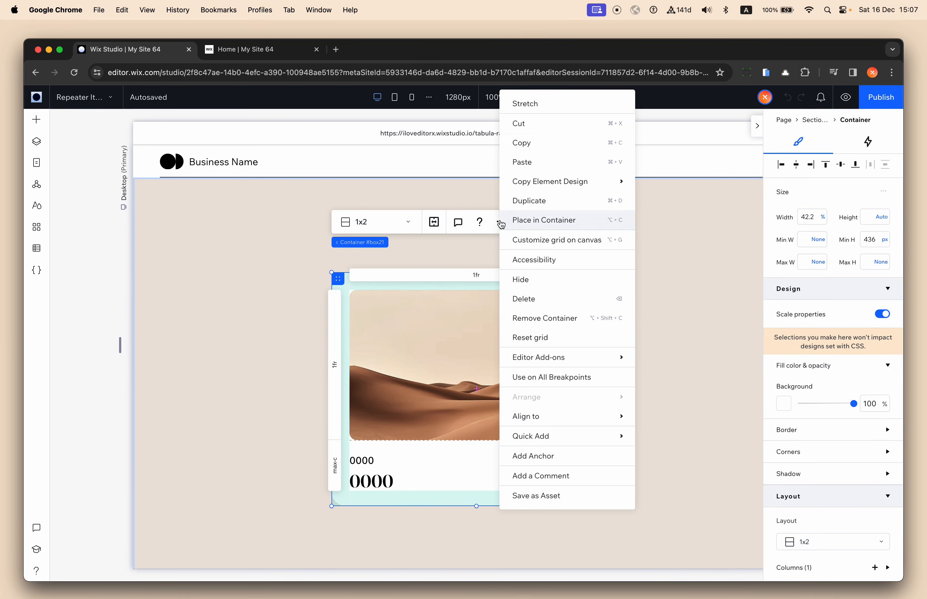
{"action": "left_click", "coordinate": [527, 152]}
{"action": "left_click", "coordinate": [298, 238]}
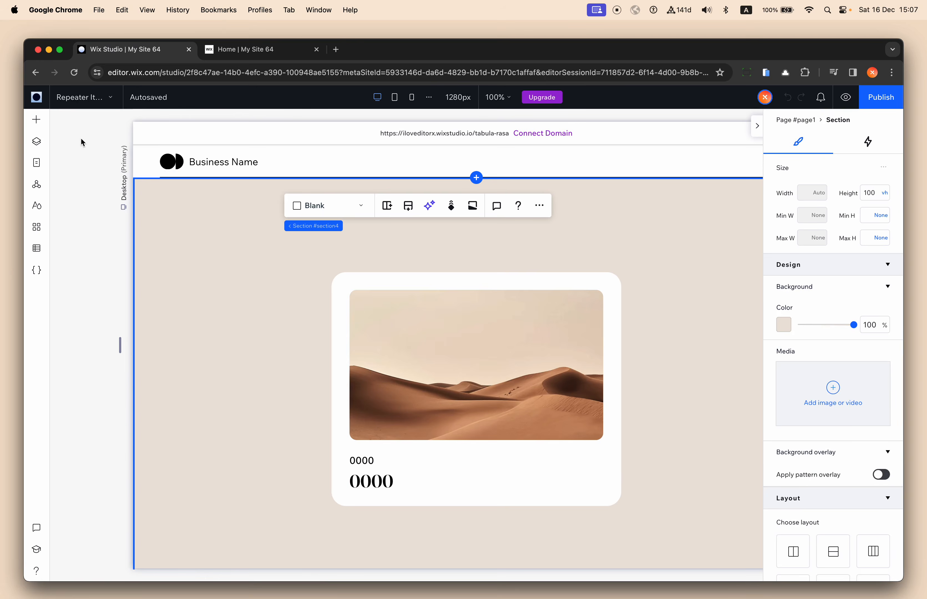
- Open the Tutorial page and add a blank section directly above the "Changing the Way the World Does Business" section
{"action": "left_click", "coordinate": [84, 97]}
{"action": "left_click", "coordinate": [85, 140]}
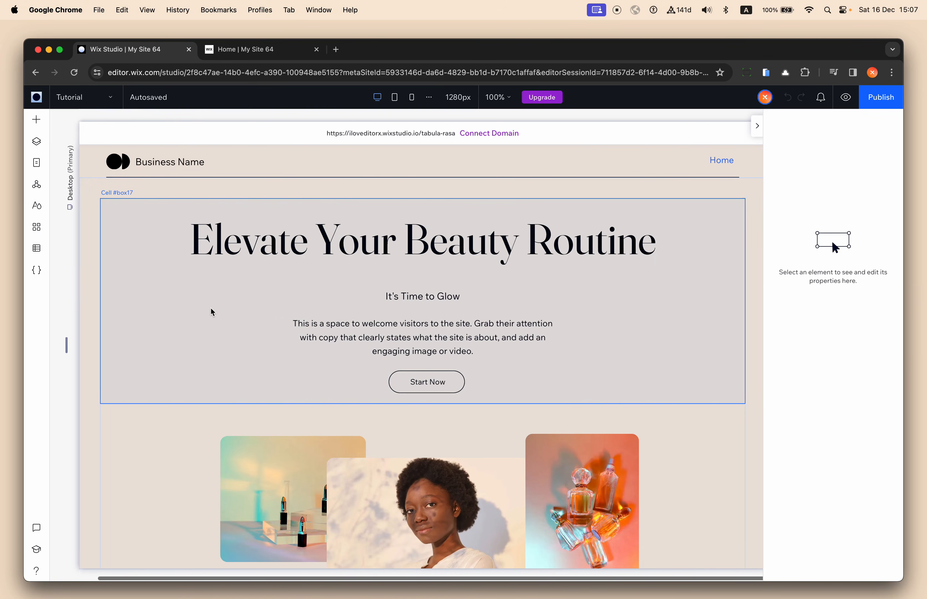
{"action": "scroll", "coordinate": [212, 312], "scroll_direction": "down", "scroll_amount": 10}
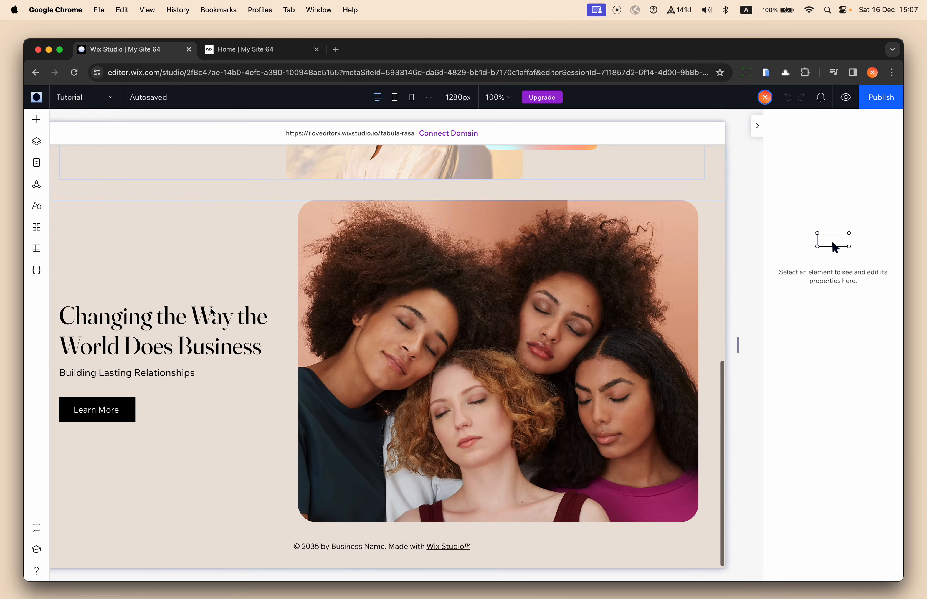
{"action": "scroll", "coordinate": [212, 312], "scroll_direction": "up", "scroll_amount": 5}
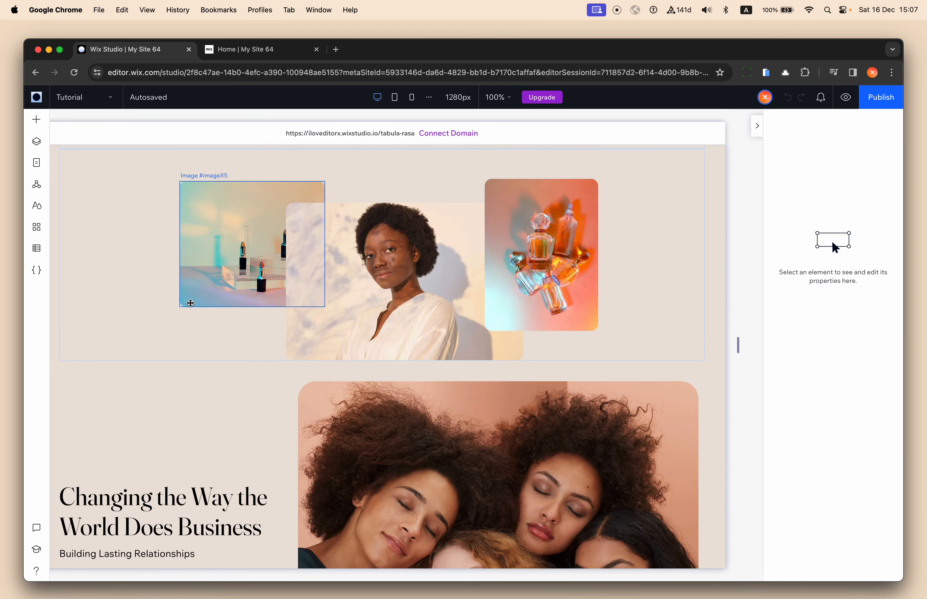
{"action": "scroll", "coordinate": [190, 304], "scroll_direction": "down", "scroll_amount": 2}
{"action": "scroll", "coordinate": [218, 255], "scroll_direction": "up", "scroll_amount": 6}
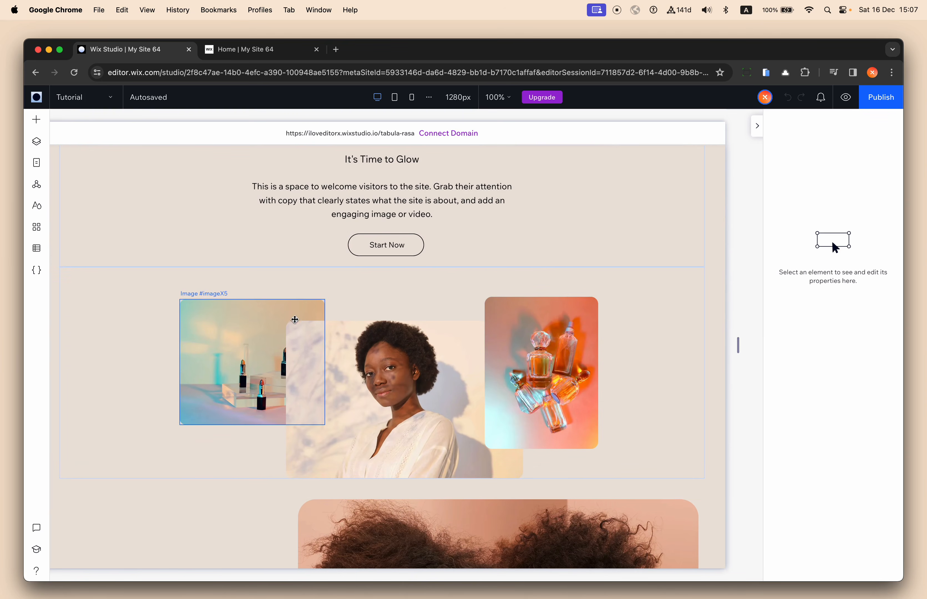
{"action": "scroll", "coordinate": [220, 275], "scroll_direction": "down", "scroll_amount": 8}
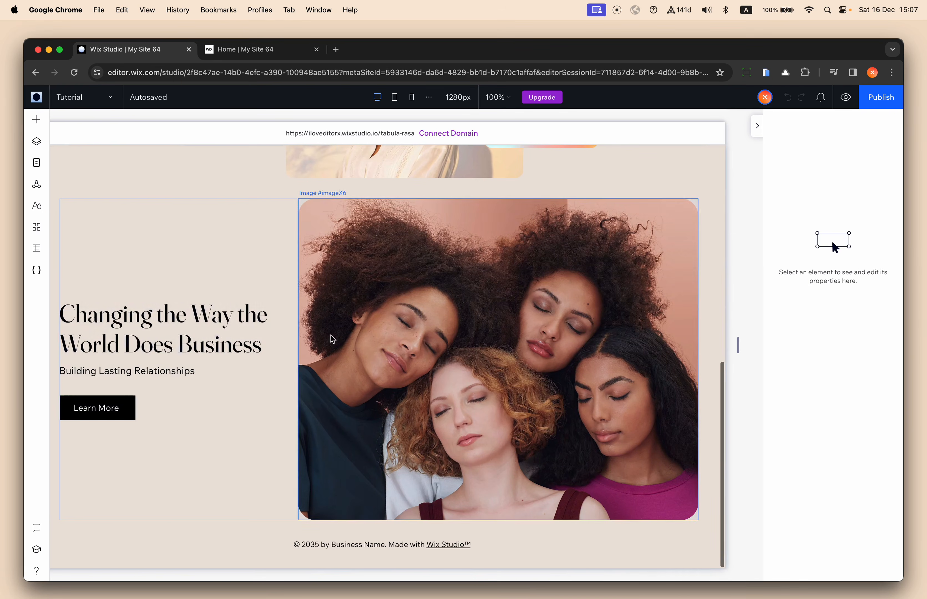
{"action": "scroll", "coordinate": [226, 337], "scroll_direction": "up", "scroll_amount": 3}
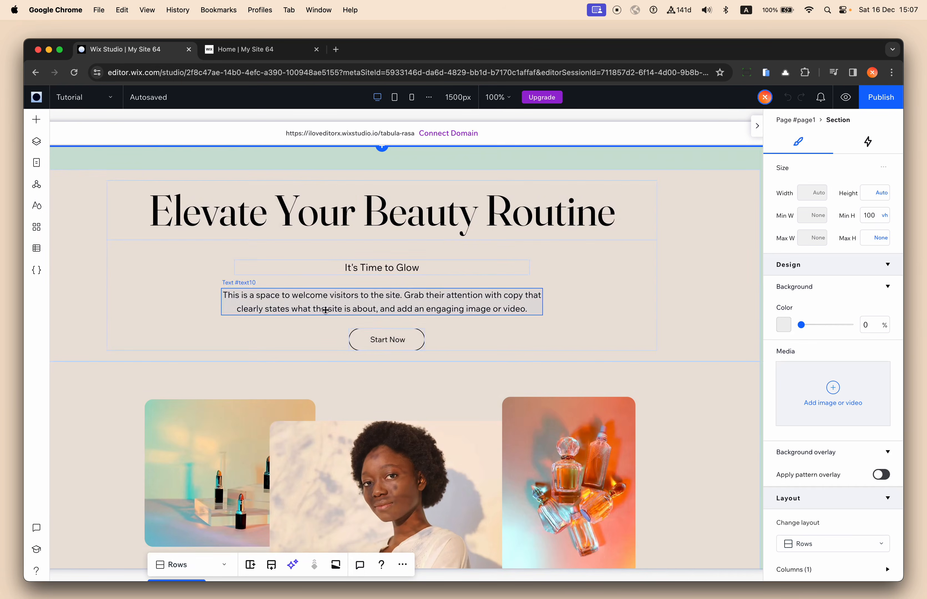
{"action": "scroll", "coordinate": [436, 396], "scroll_direction": "down", "scroll_amount": 1}
{"action": "scroll", "coordinate": [435, 396], "scroll_direction": "down", "scroll_amount": 5}
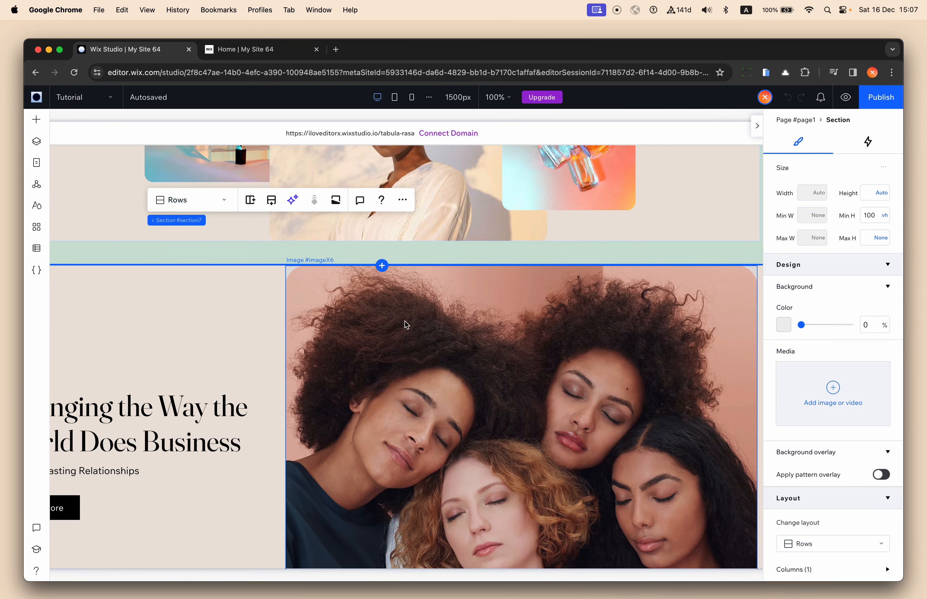
{"action": "left_click", "coordinate": [381, 264]}
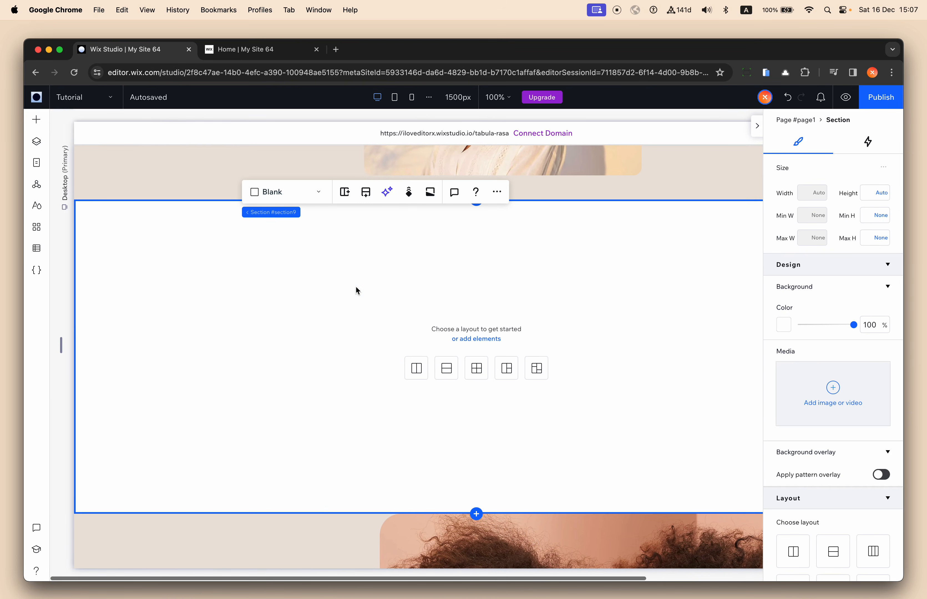
- Set the new blank section's background color to light blue
{"action": "left_click", "coordinate": [784, 325]}
{"action": "left_click", "coordinate": [792, 432]}
{"action": "left_click", "coordinate": [662, 322]}
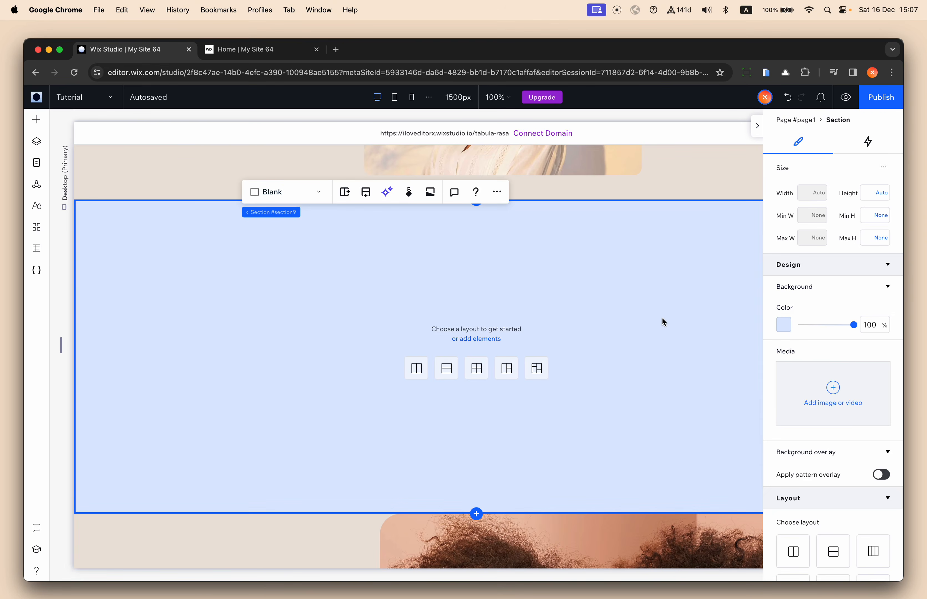
{"action": "left_click", "coordinate": [546, 290]}
{"action": "scroll", "coordinate": [545, 291], "scroll_direction": "up", "scroll_amount": 3}
{"action": "scroll", "coordinate": [545, 290], "scroll_direction": "down", "scroll_amount": 3}
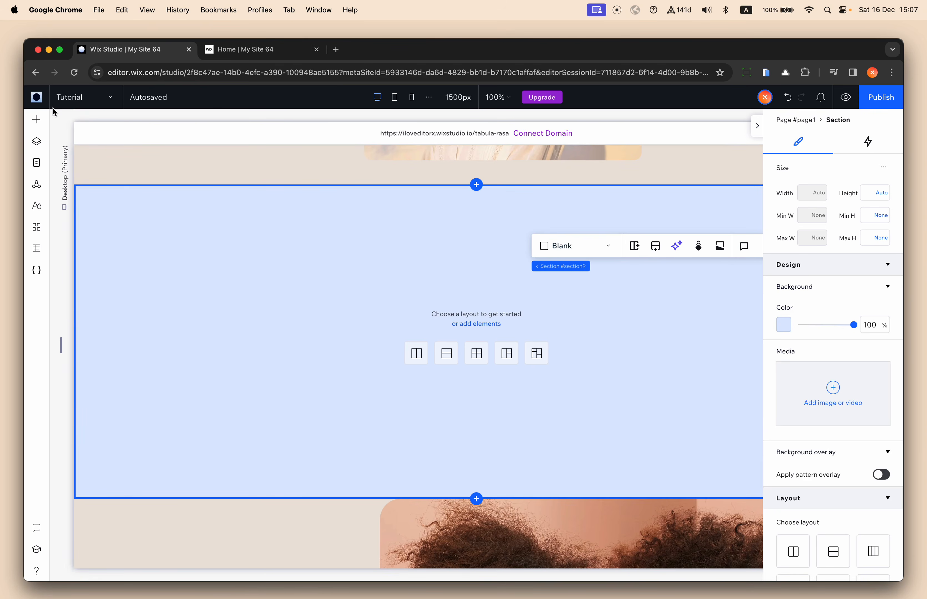
- Check the editor's Sizing Preference view setting for Always Show Advanced
{"action": "left_click", "coordinate": [39, 98]}
{"action": "mouse_move", "coordinate": [78, 186]}
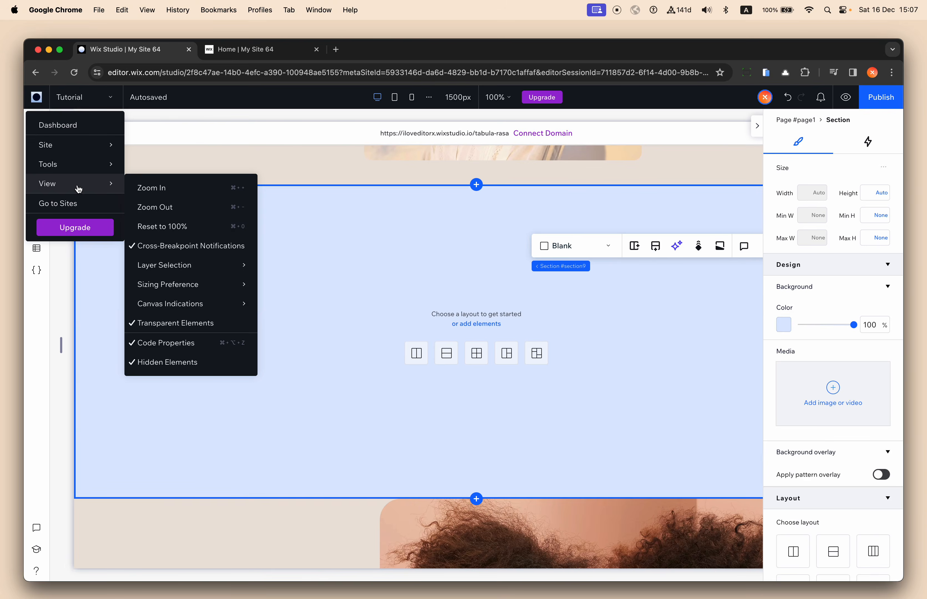
{"action": "mouse_move", "coordinate": [189, 287]}
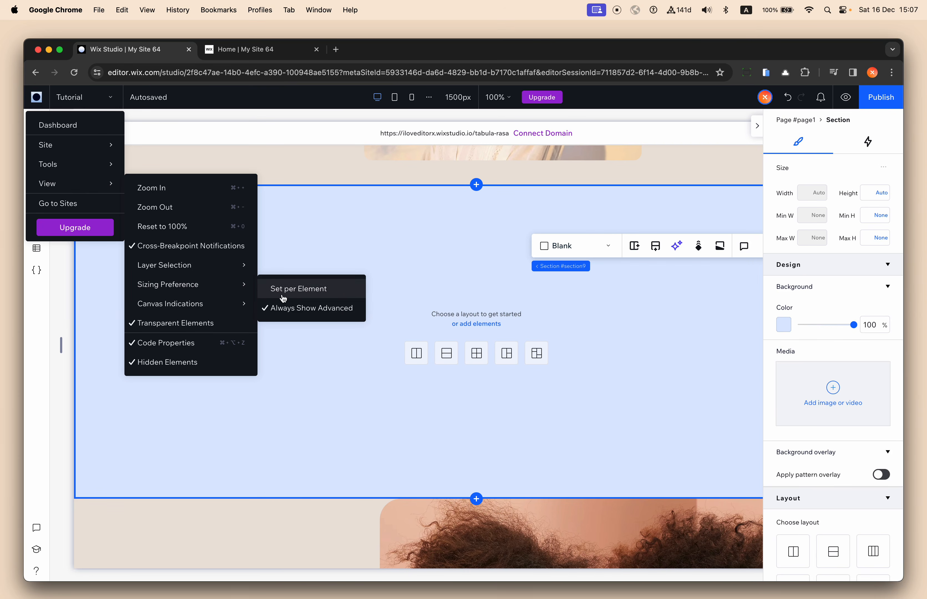
{"action": "left_click", "coordinate": [369, 226]}
{"action": "scroll", "coordinate": [317, 240], "scroll_direction": "up", "scroll_amount": 3}
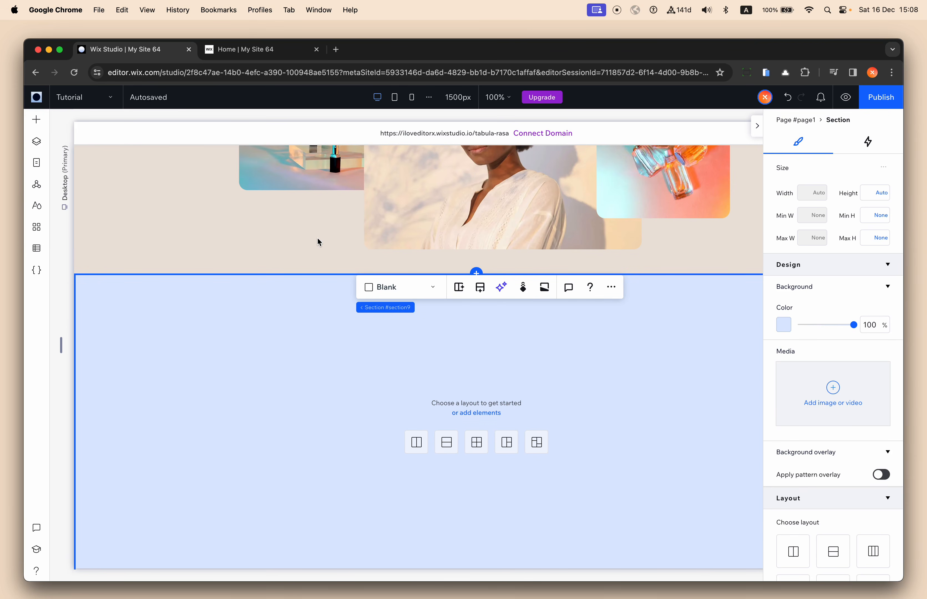
- Add a repeater with three card items to the light blue section
{"action": "scroll", "coordinate": [309, 243], "scroll_direction": "down", "scroll_amount": 2}
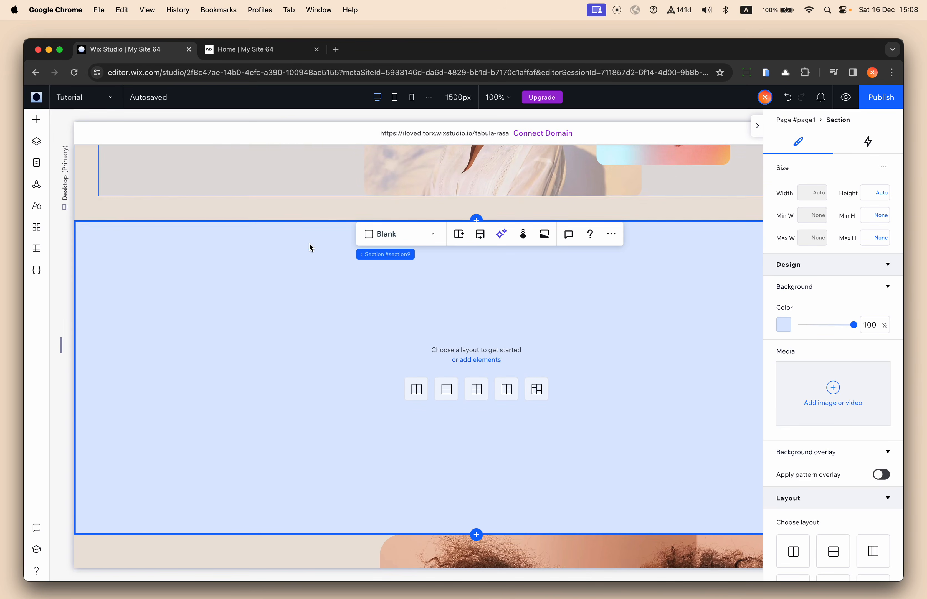
{"action": "left_click", "coordinate": [37, 121]}
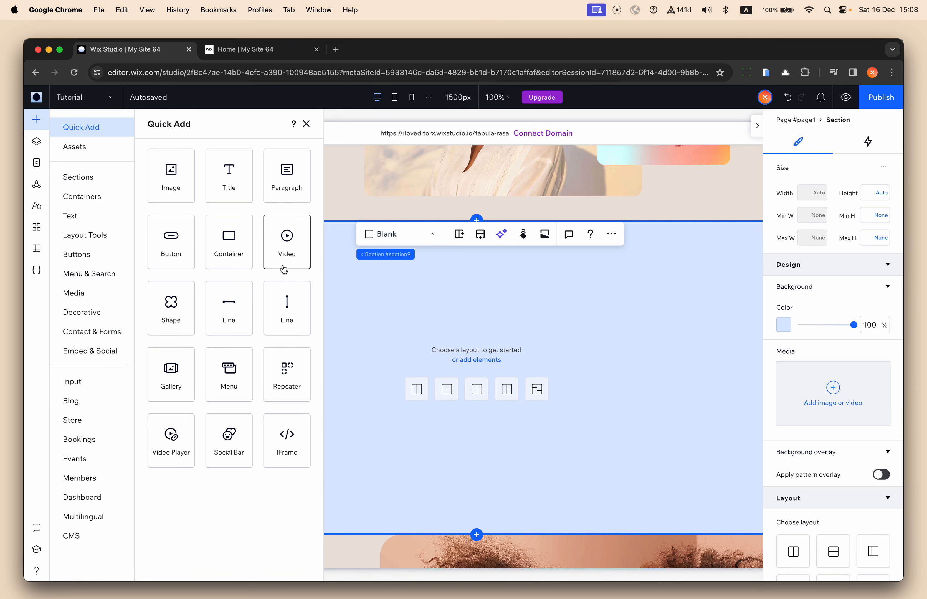
{"action": "left_click_drag", "start_coordinate": [287, 374], "coordinate": [462, 326]}
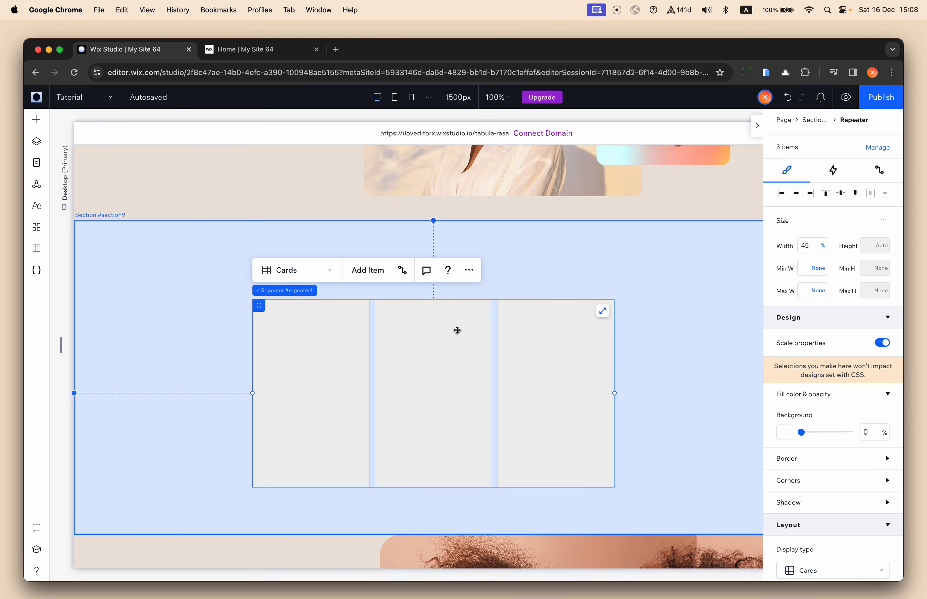
{"action": "left_click", "coordinate": [460, 330]}
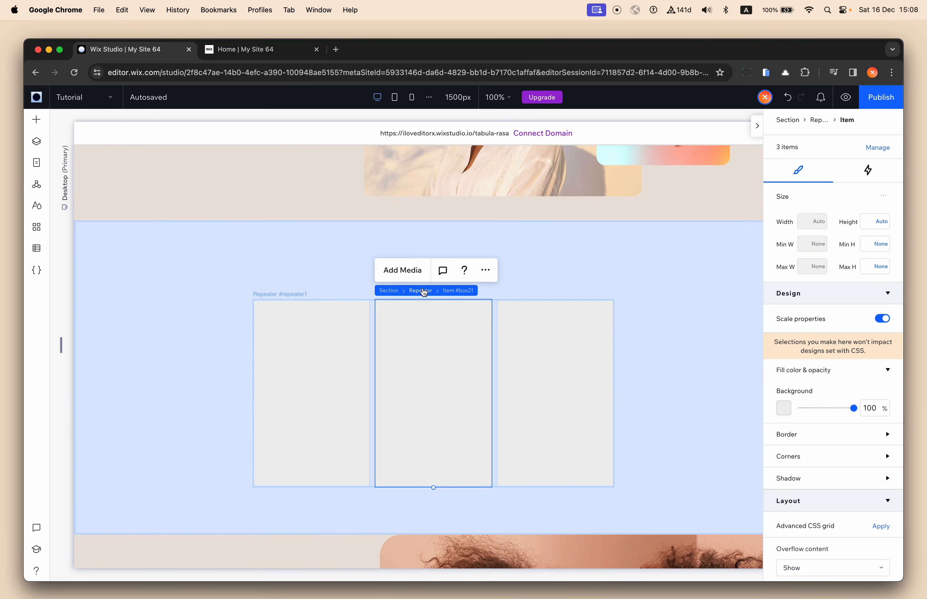
{"action": "left_click", "coordinate": [421, 291]}
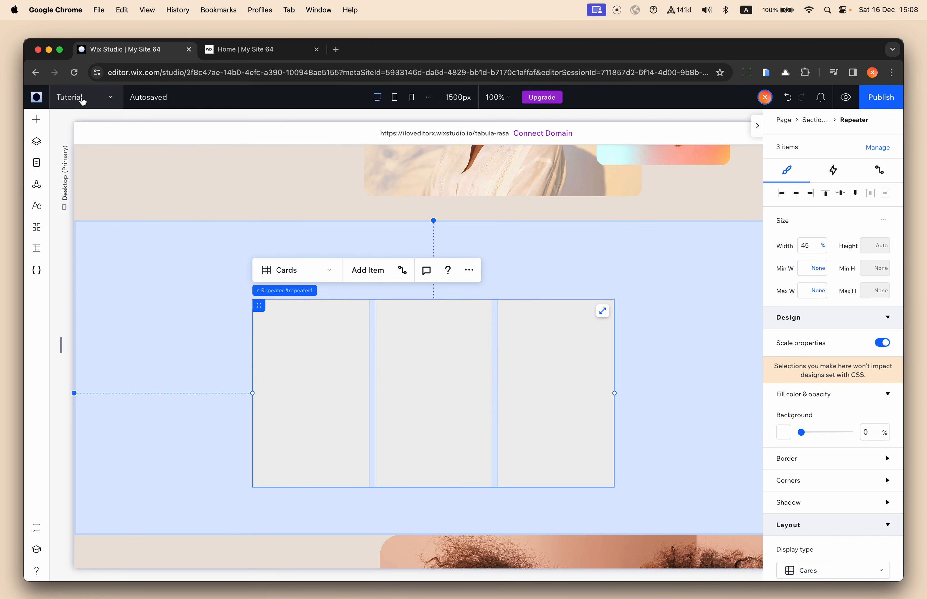
- Set the repeater items' background opacity to 0%
{"action": "left_click", "coordinate": [302, 356]}
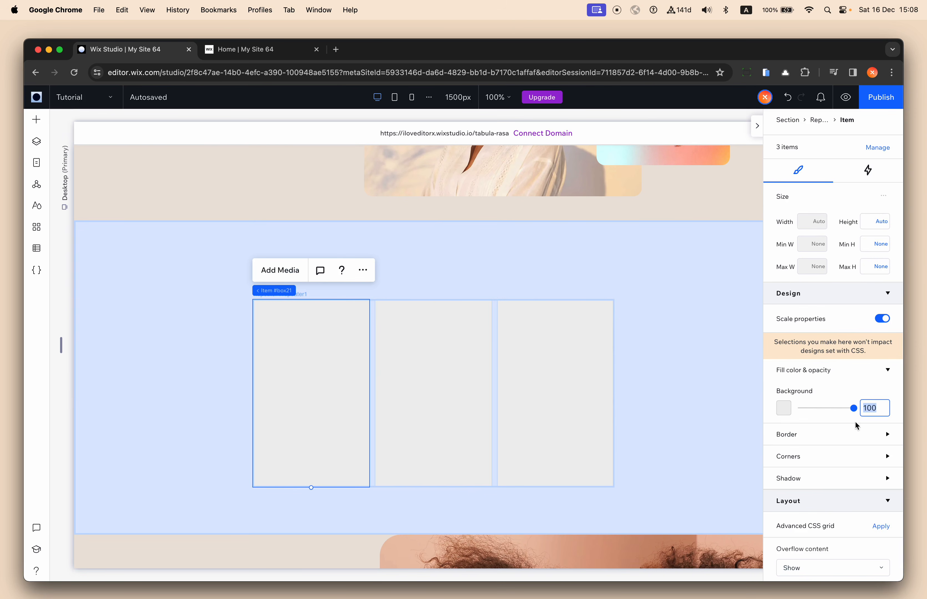
{"action": "type", "text": "0"}
{"action": "key", "text": "Return"}
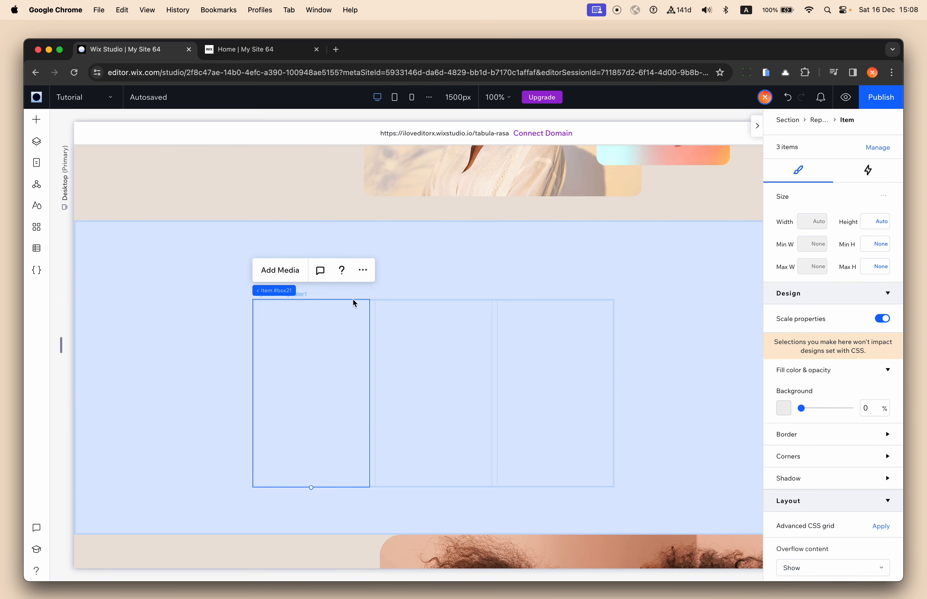
- Paste the copied card container into the first repeater item and stretch it to fill the item
{"action": "right_click", "coordinate": [290, 333]}
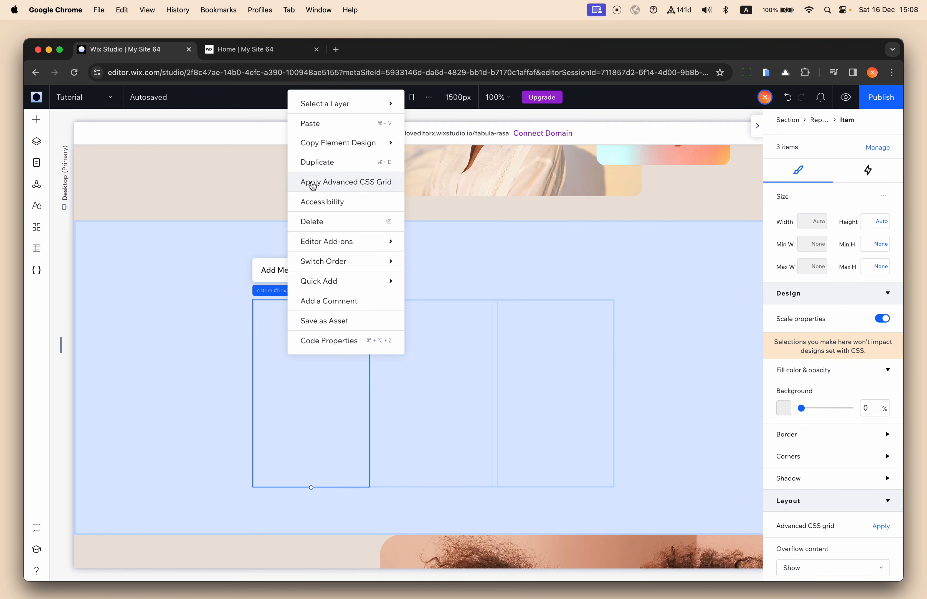
{"action": "left_click", "coordinate": [310, 124]}
{"action": "left_click", "coordinate": [406, 360]}
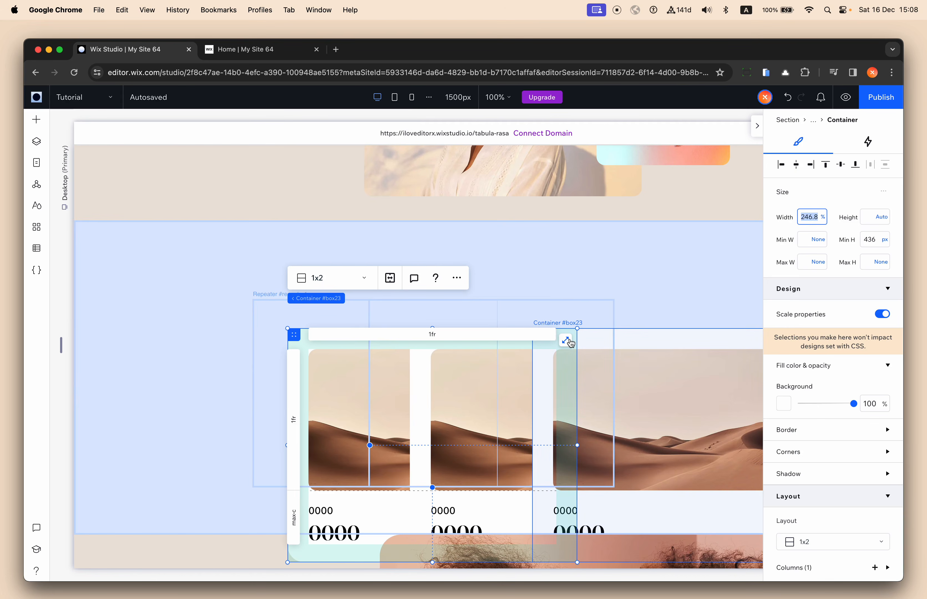
{"action": "left_click", "coordinate": [567, 341]}
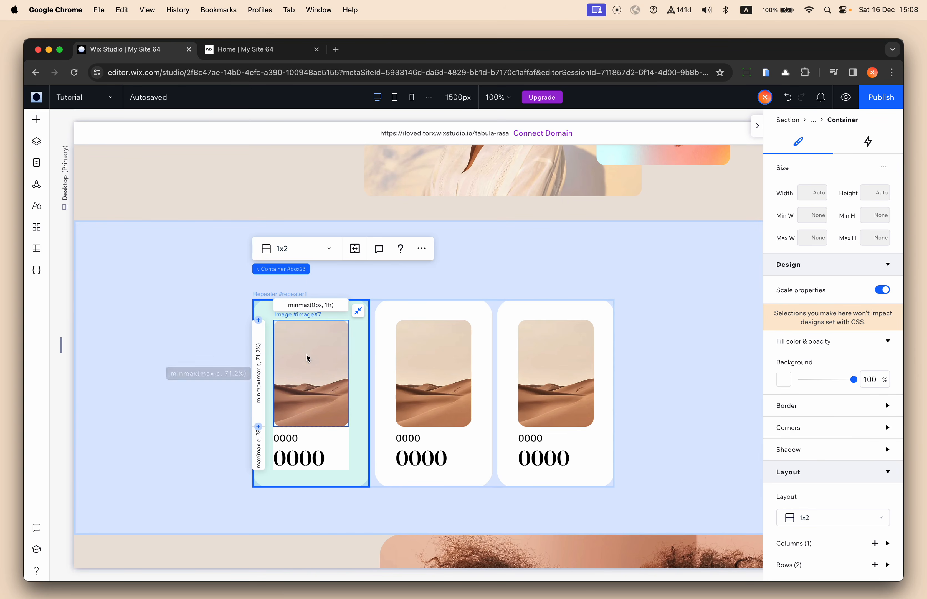
- Widen the whole repeater to about 79.7% of the section's width
{"action": "left_click", "coordinate": [303, 269]}
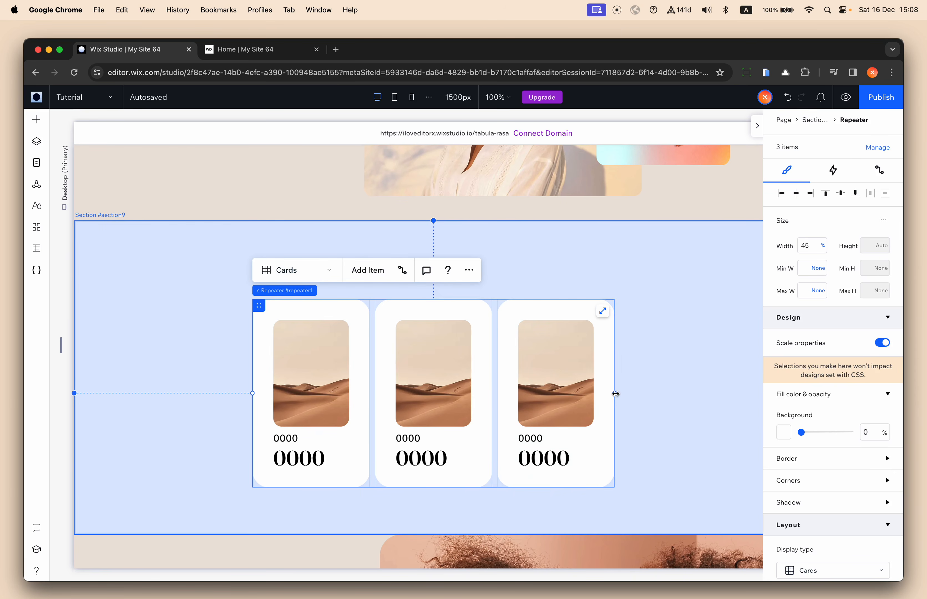
{"action": "left_click_drag", "start_coordinate": [615, 394], "coordinate": [893, 379]}
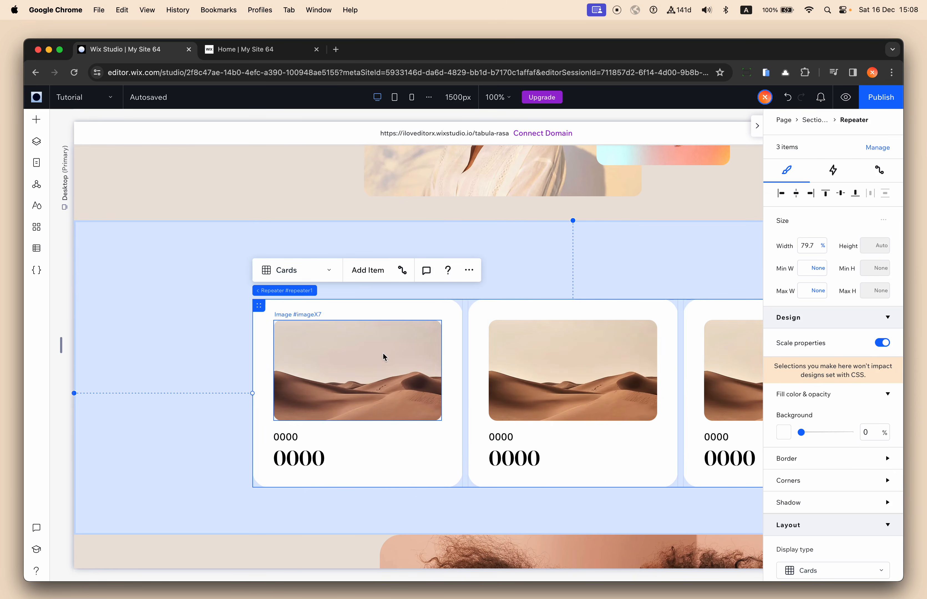
- Set the card container's grid rows to 1 fr for the image row and max content for the text row
{"action": "left_click", "coordinate": [314, 310]}
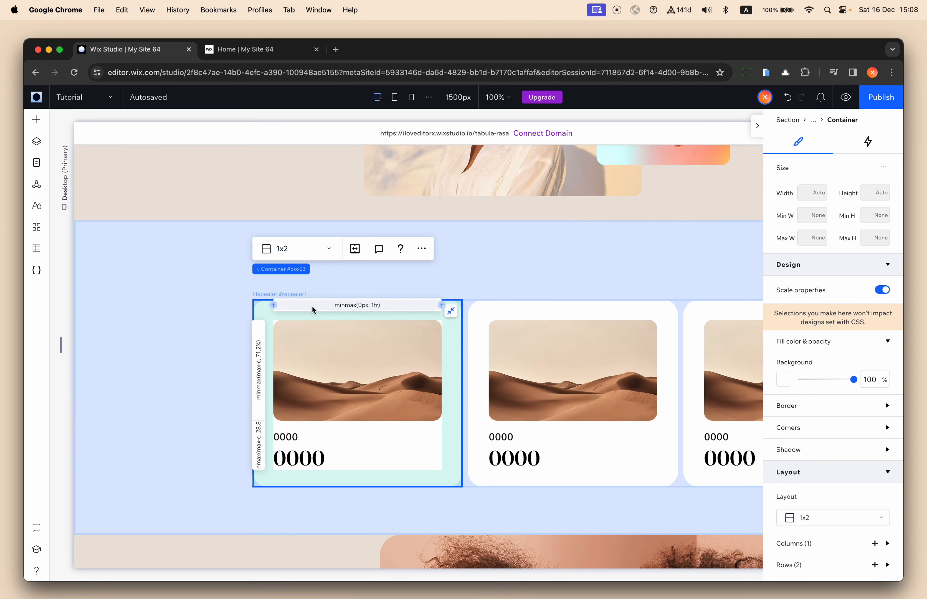
{"action": "left_click", "coordinate": [38, 142]}
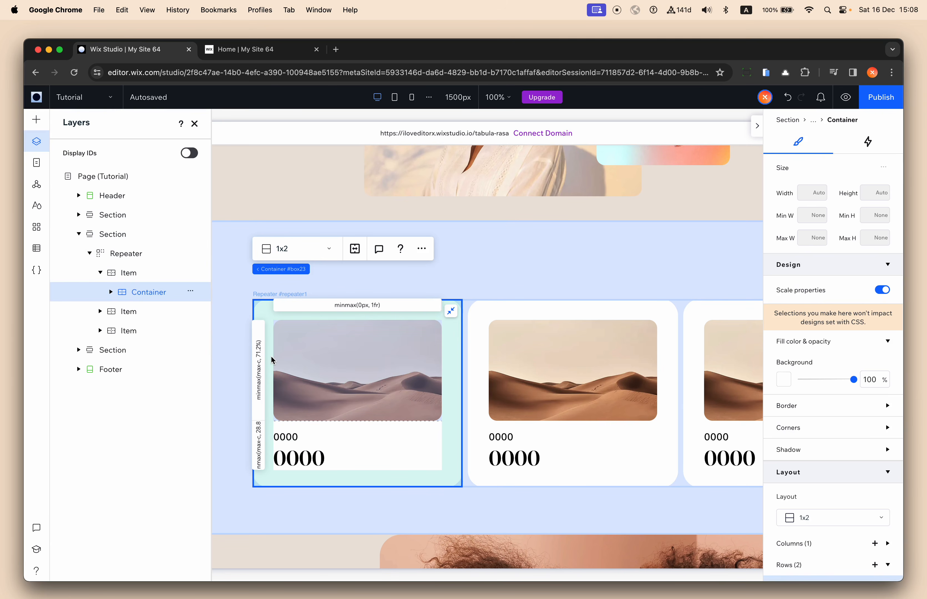
{"action": "scroll", "coordinate": [806, 470], "scroll_direction": "down", "scroll_amount": 7}
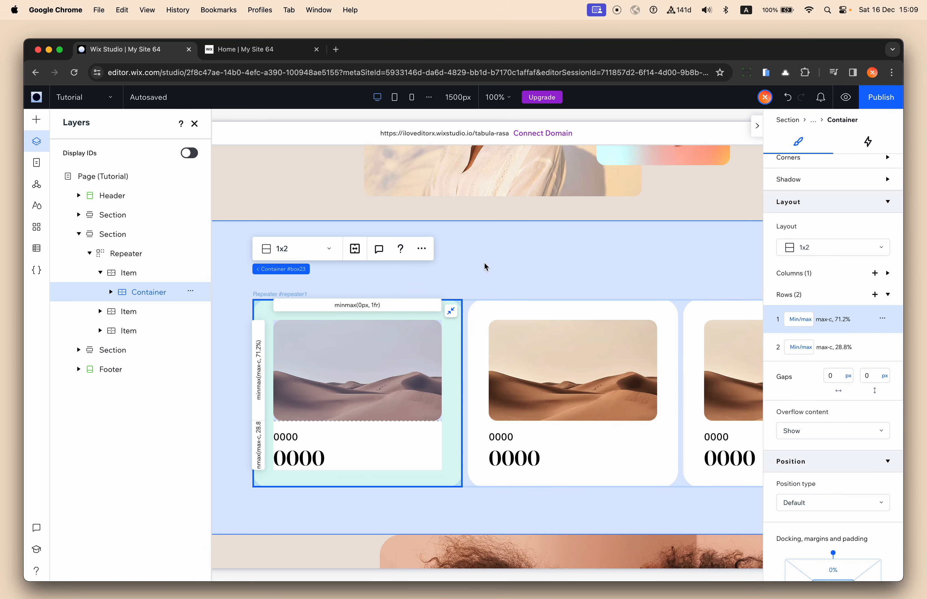
{"action": "left_click", "coordinate": [814, 322]}
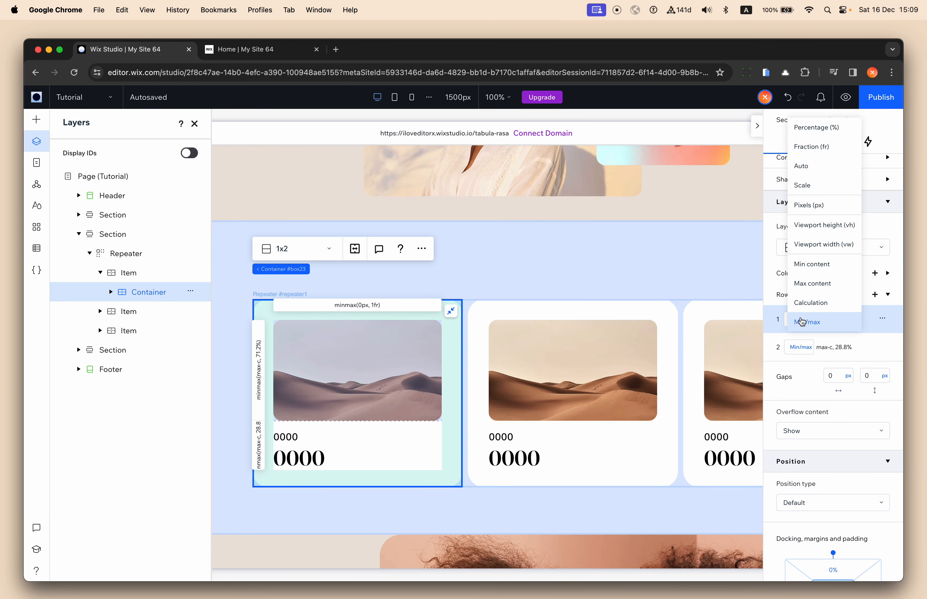
{"action": "left_click", "coordinate": [815, 148]}
{"action": "left_click", "coordinate": [259, 444]}
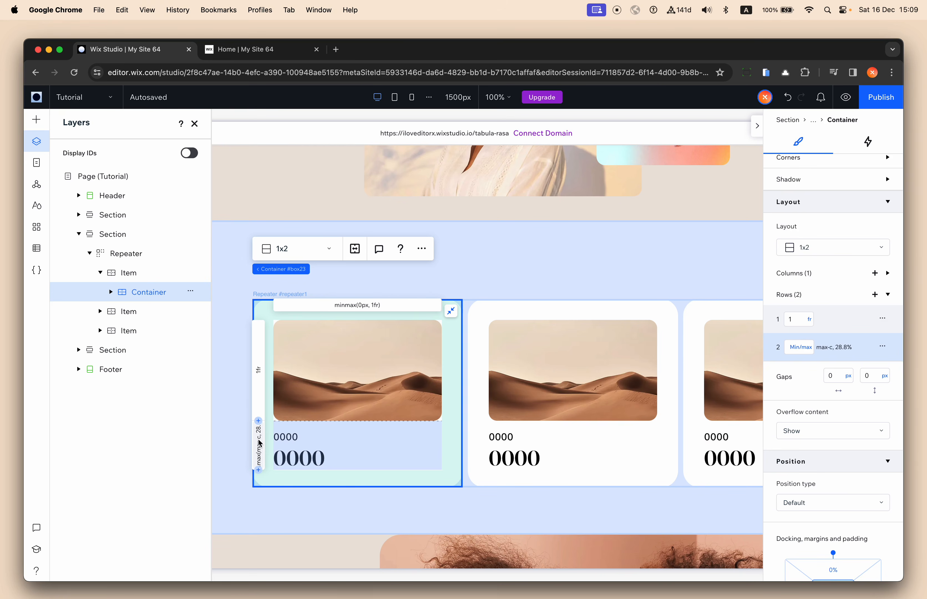
{"action": "left_click", "coordinate": [798, 346]}
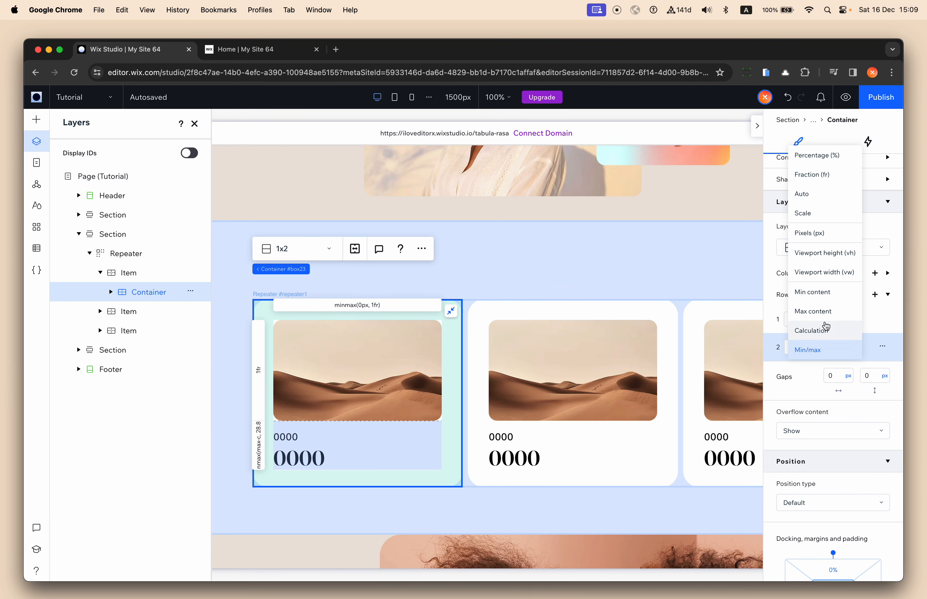
{"action": "left_click", "coordinate": [817, 311]}
{"action": "left_click", "coordinate": [518, 264]}
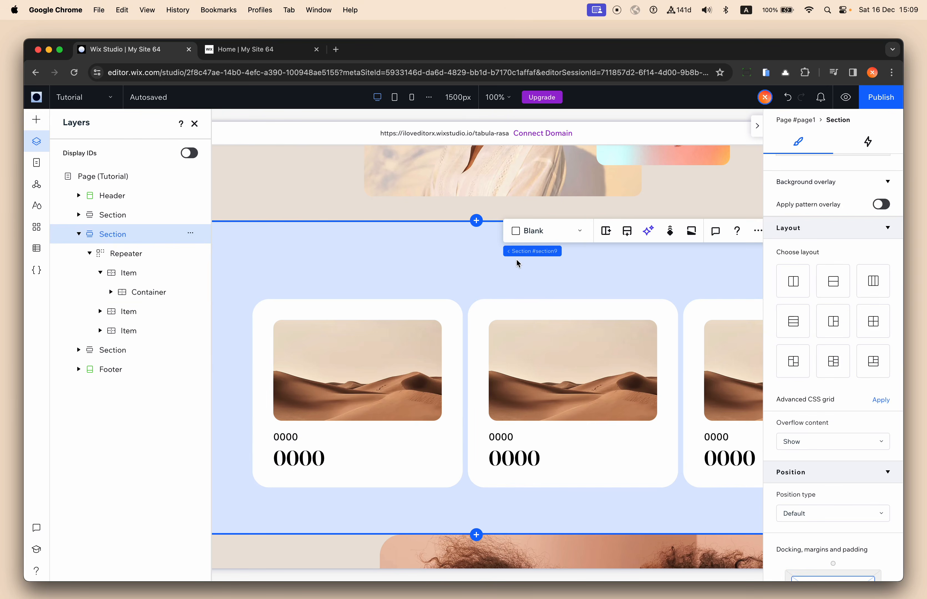
{"action": "left_click", "coordinate": [194, 125]}
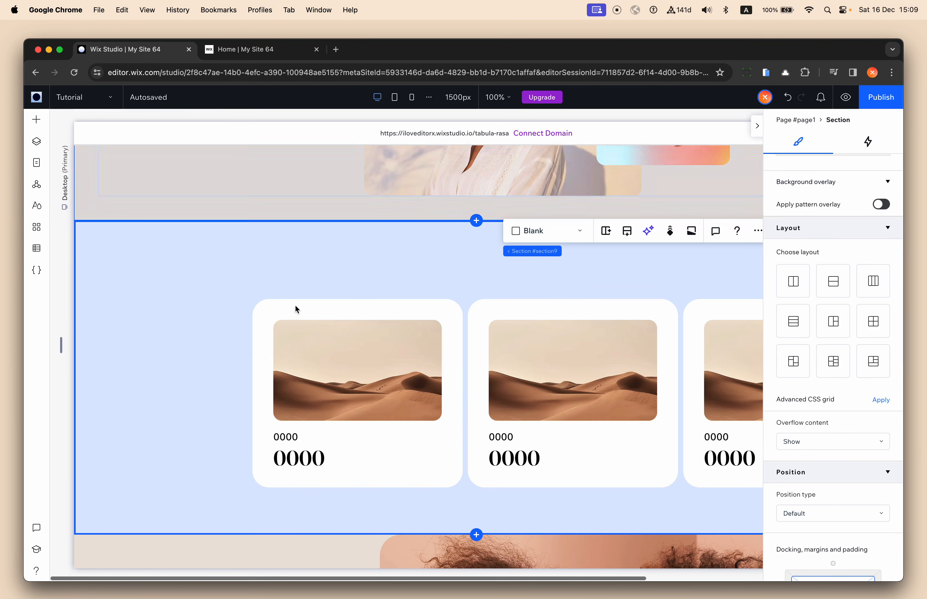
- Set the repeater's gaps to 40 px horizontally and 0 px vertically
{"action": "left_click", "coordinate": [465, 308]}
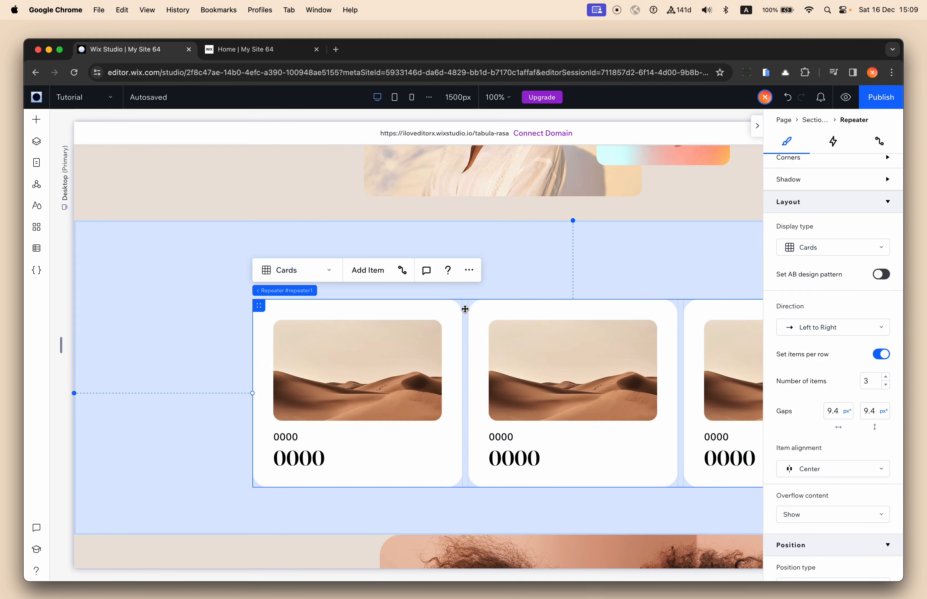
{"action": "scroll", "coordinate": [824, 417], "scroll_direction": "down", "scroll_amount": 3}
{"action": "left_click", "coordinate": [836, 329]}
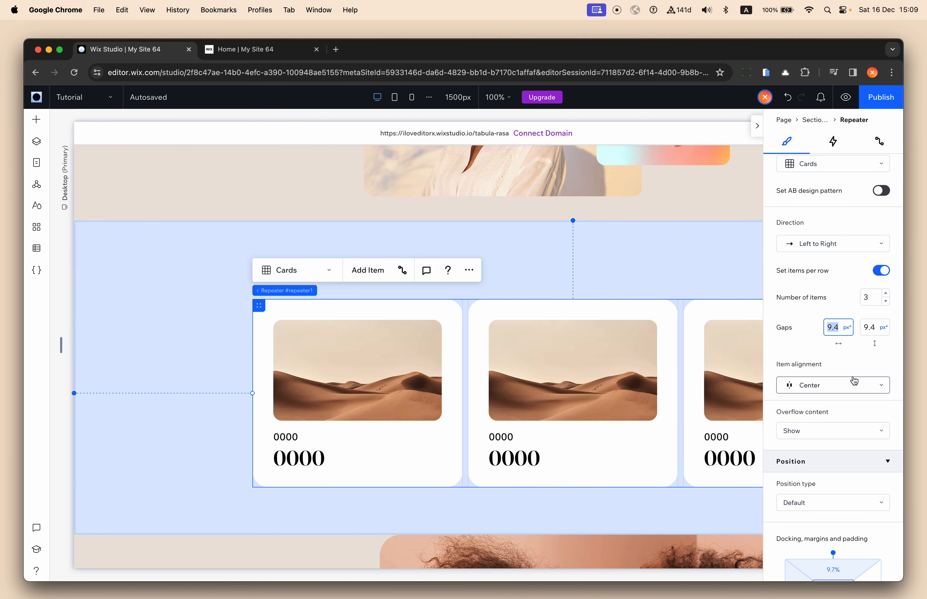
{"action": "type", "text": "20"}
{"action": "key", "text": "Return"}
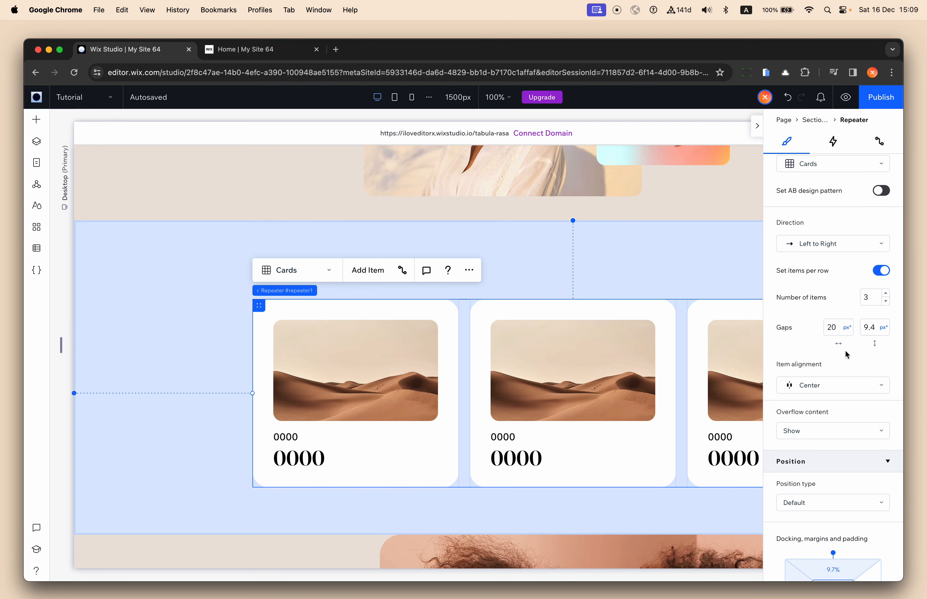
{"action": "type", "text": "40"}
{"action": "key", "text": "Return"}
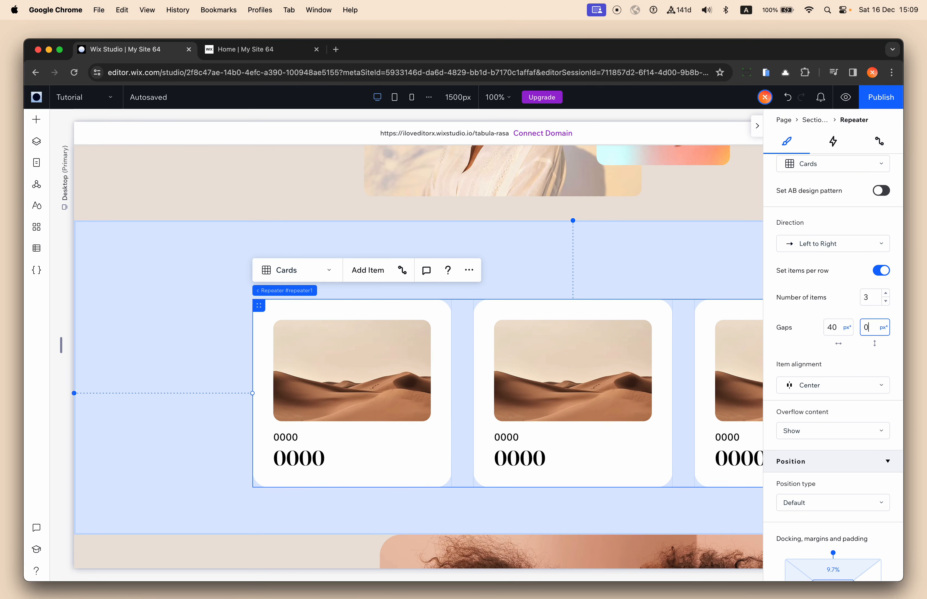
{"action": "key", "text": "Return"}
- Turn off the repeater's fixed items per row and switch the item width unit to viewport width (vw)
{"action": "scroll", "coordinate": [687, 259], "scroll_direction": "right", "scroll_amount": 5}
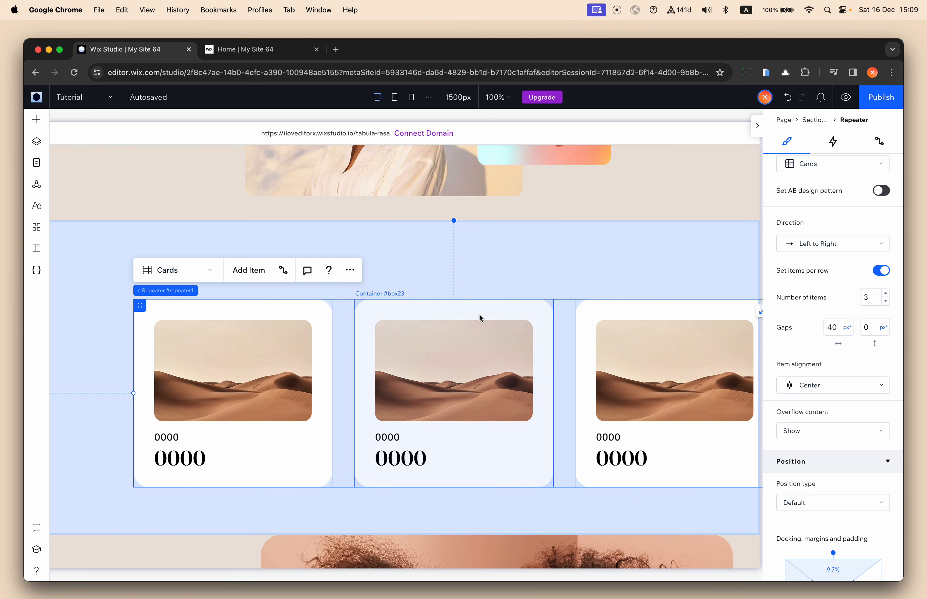
{"action": "scroll", "coordinate": [463, 318], "scroll_direction": "right", "scroll_amount": 1}
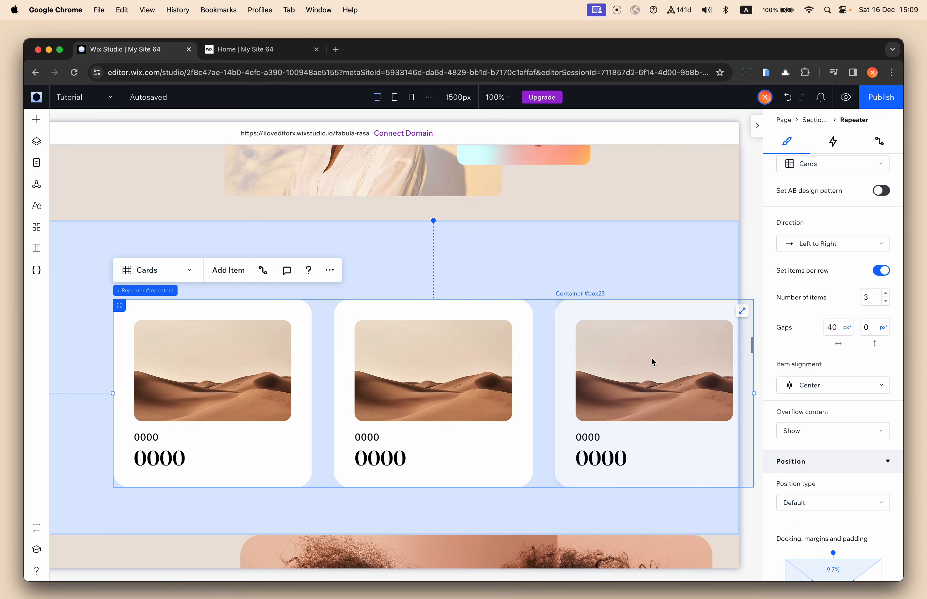
{"action": "left_click", "coordinate": [882, 272]}
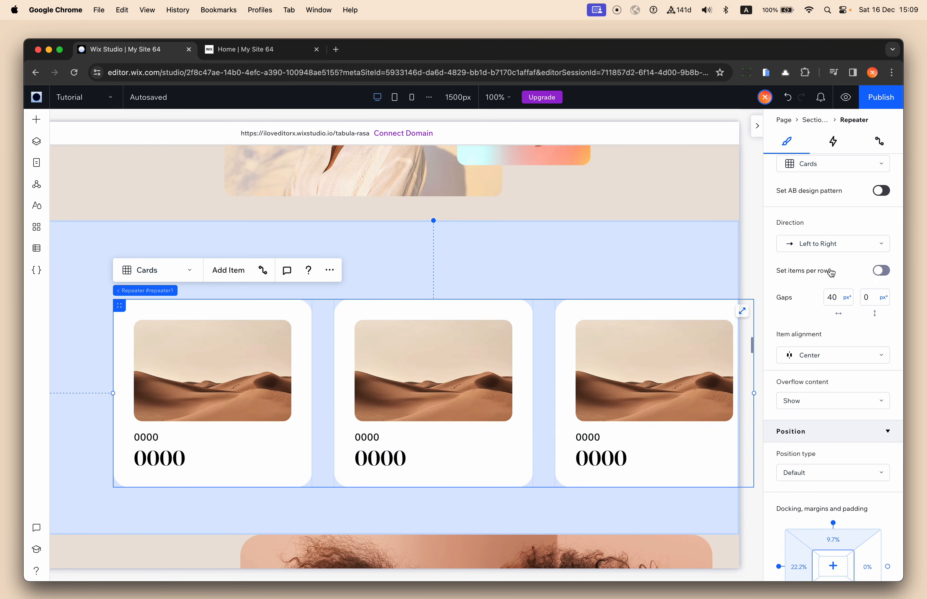
{"action": "left_click", "coordinate": [422, 326]}
{"action": "left_click", "coordinate": [302, 311]}
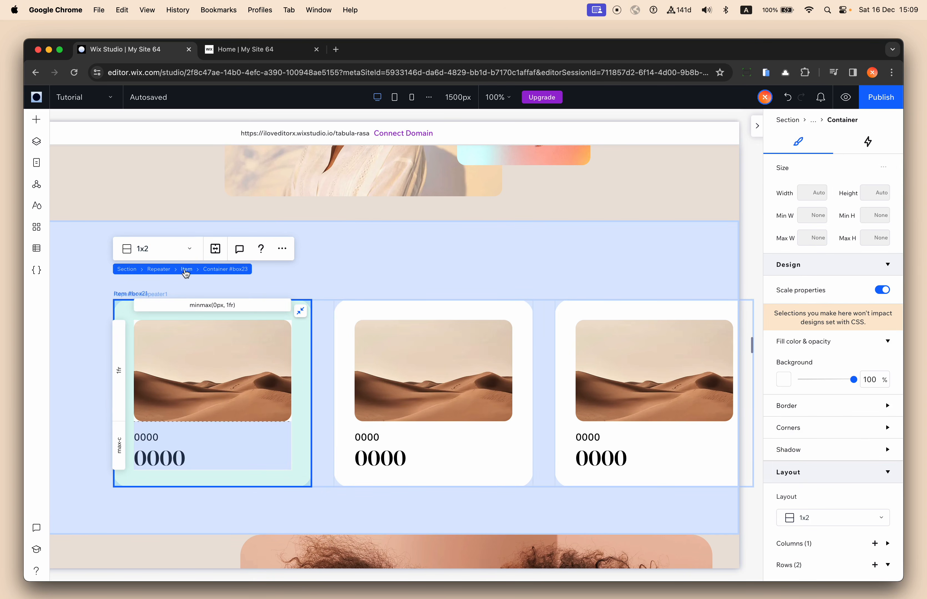
{"action": "left_click", "coordinate": [185, 271]}
{"action": "left_click", "coordinate": [818, 225]}
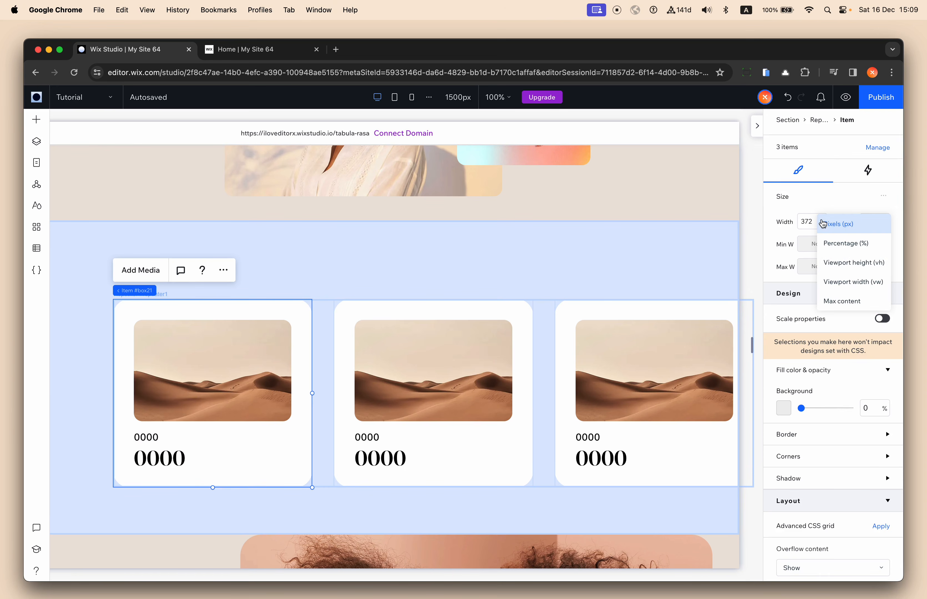
{"action": "left_click", "coordinate": [844, 287]}
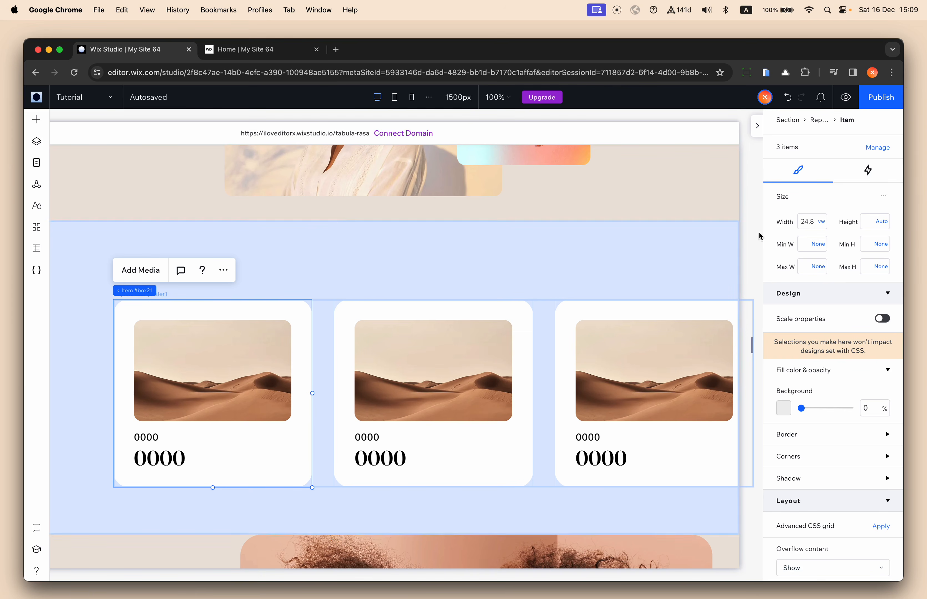
- Switch to the published site and examine how the Our Products heading and cards are laid out and behave while scrolling
{"action": "scroll", "coordinate": [348, 279], "scroll_direction": "left", "scroll_amount": 4}
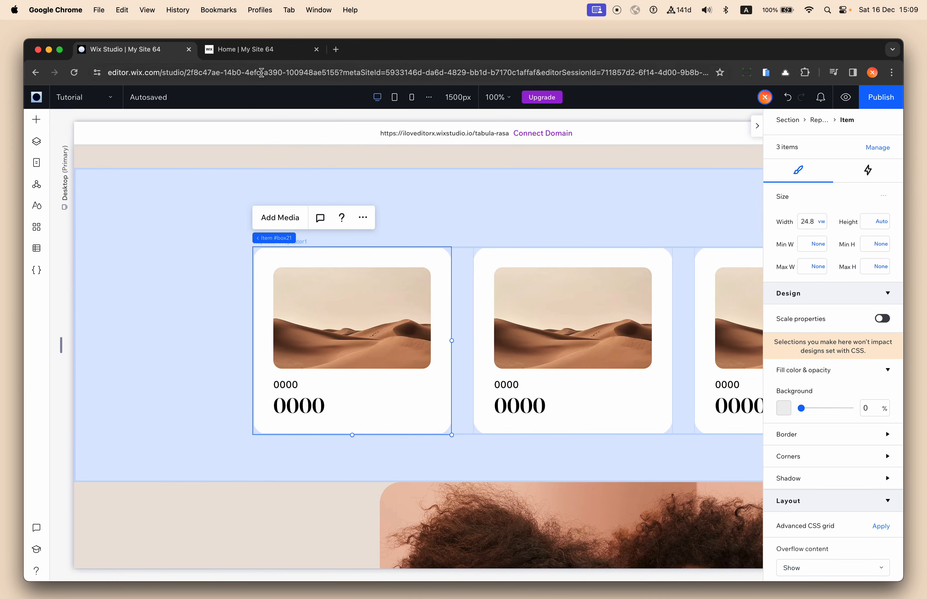
{"action": "left_click", "coordinate": [248, 54]}
{"action": "scroll", "coordinate": [377, 209], "scroll_direction": "up", "scroll_amount": 10}
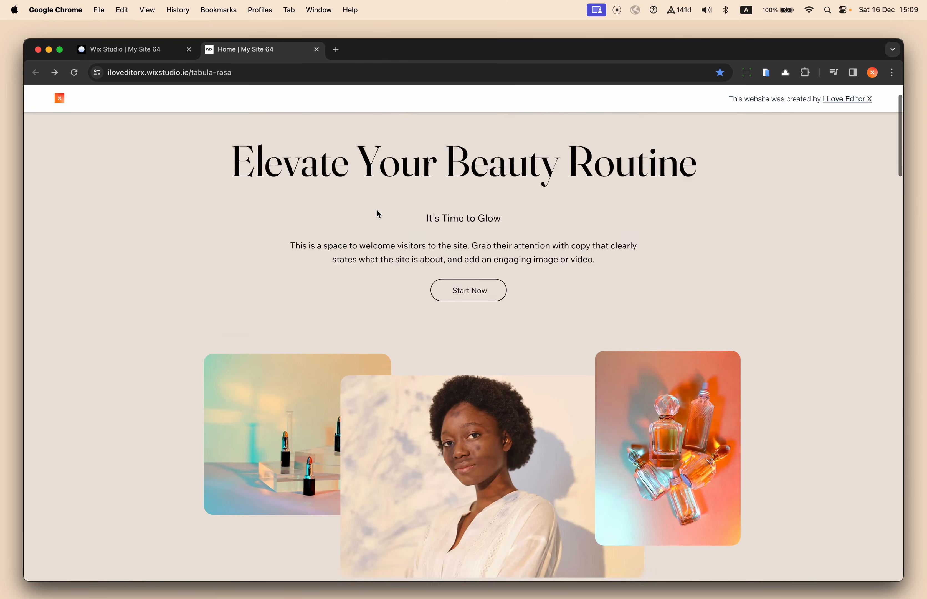
{"action": "scroll", "coordinate": [377, 209], "scroll_direction": "down", "scroll_amount": 5}
{"action": "scroll", "coordinate": [377, 210], "scroll_direction": "down", "scroll_amount": 5}
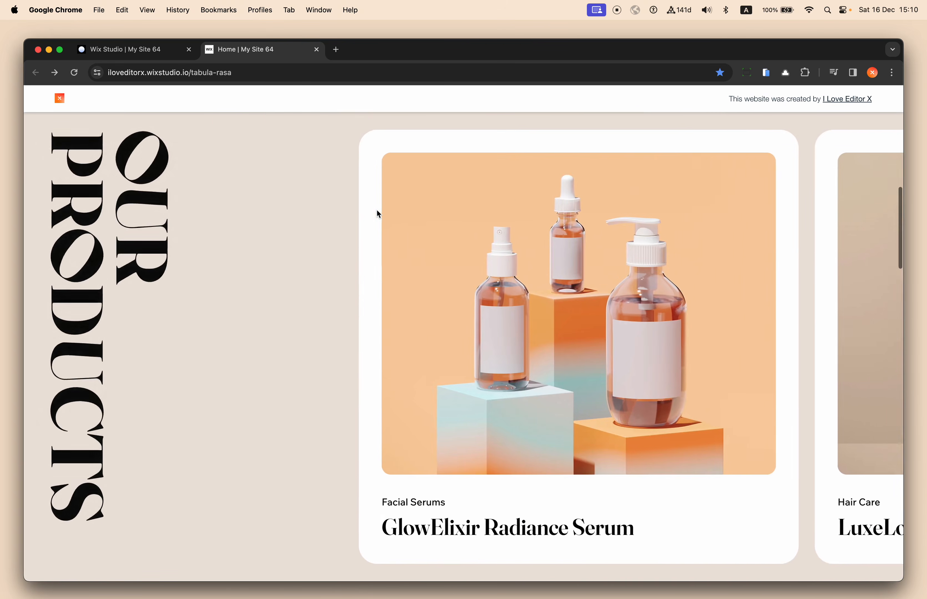
{"action": "scroll", "coordinate": [377, 208], "scroll_direction": "up", "scroll_amount": 5}
{"action": "scroll", "coordinate": [376, 206], "scroll_direction": "down", "scroll_amount": 5}
{"action": "scroll", "coordinate": [376, 208], "scroll_direction": "down", "scroll_amount": 1}
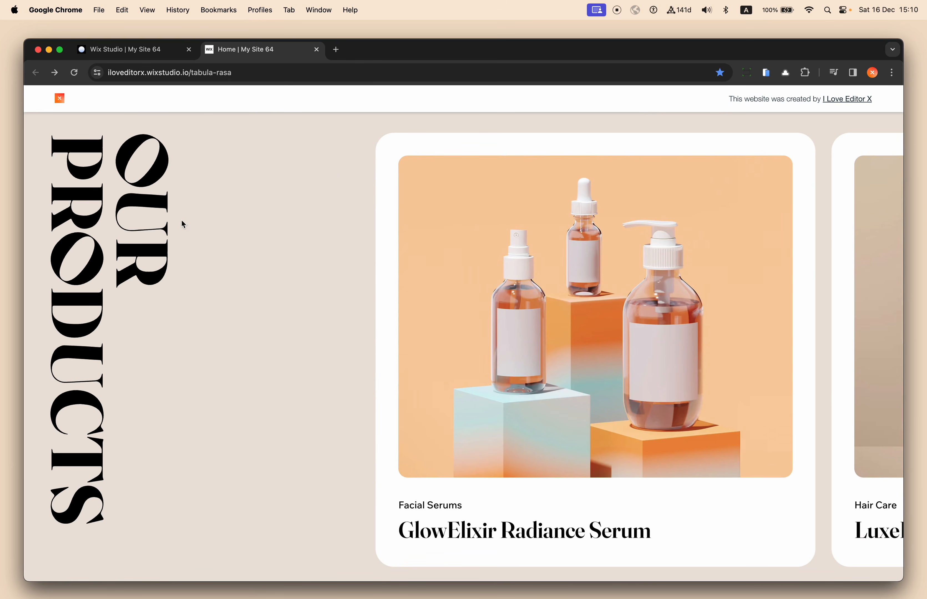
{"action": "scroll", "coordinate": [57, 256], "scroll_direction": "up", "scroll_amount": 3}
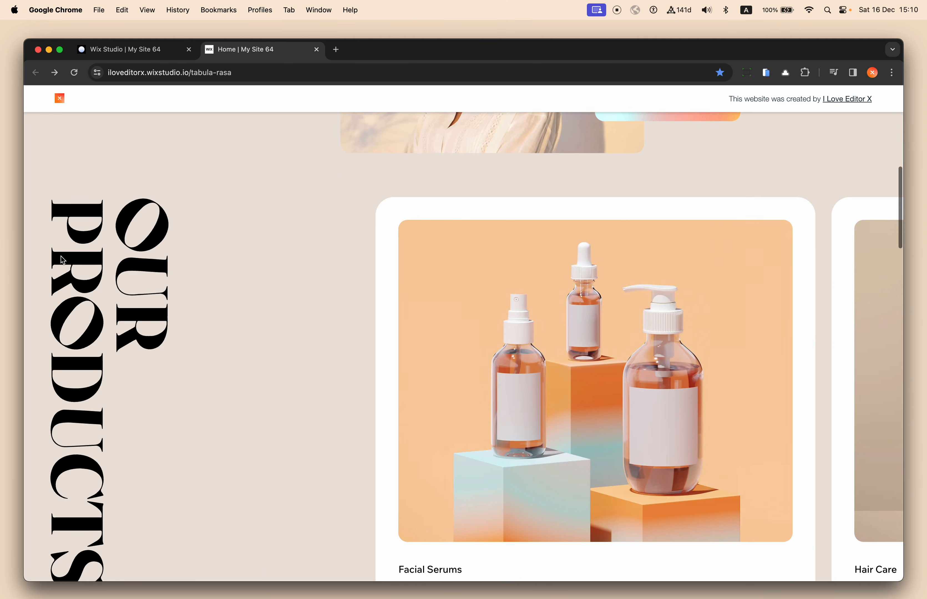
- Switch back to the Wix Studio editor and set the repeater's width to 100%, aligned to the section's left and top edges
{"action": "scroll", "coordinate": [379, 230], "scroll_direction": "up", "scroll_amount": 4}
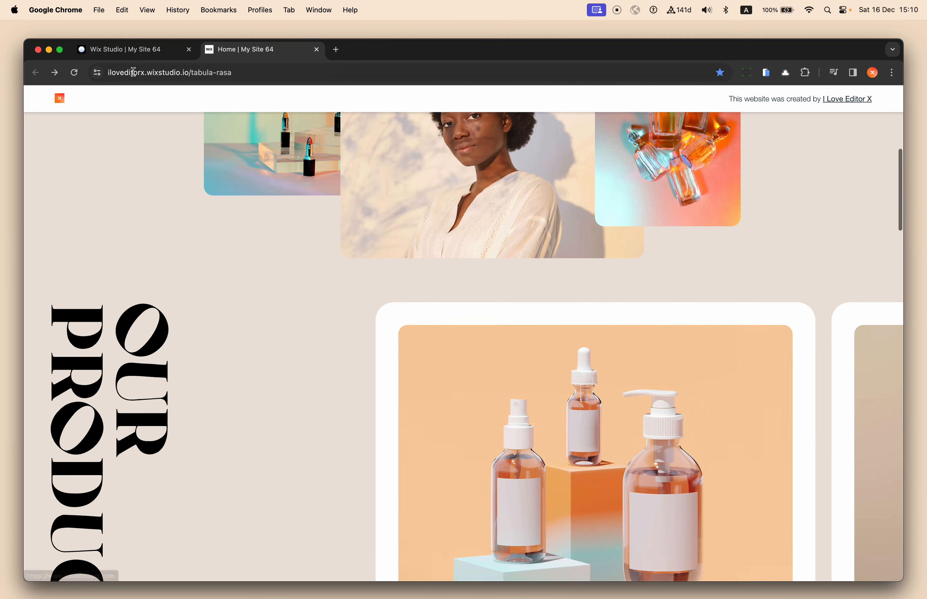
{"action": "left_click", "coordinate": [128, 49]}
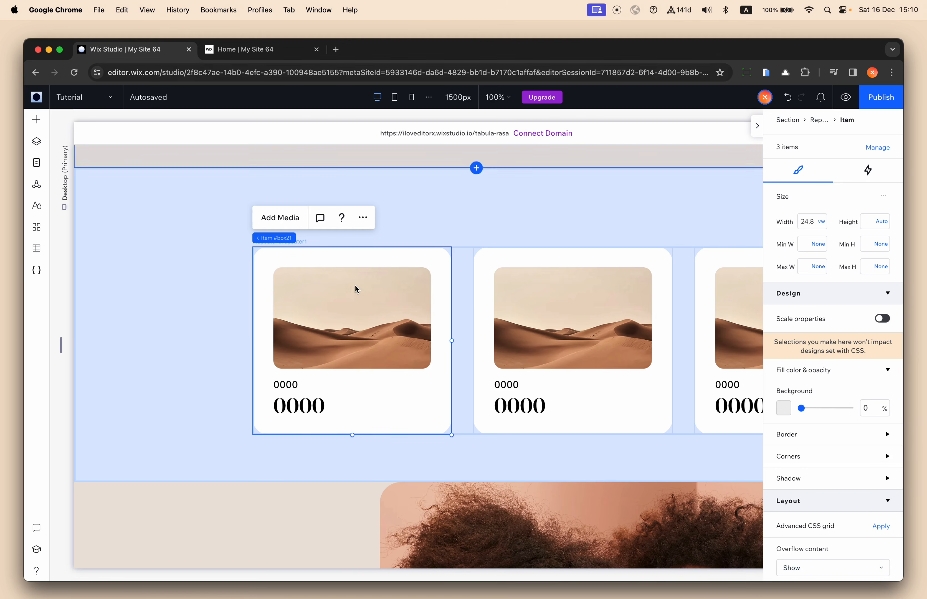
{"action": "left_click", "coordinate": [457, 298]}
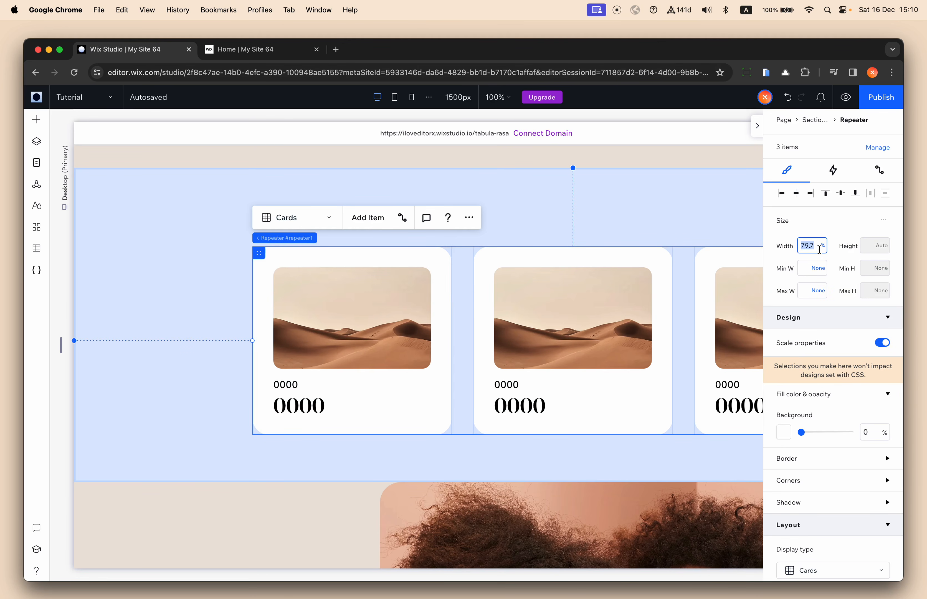
{"action": "key", "text": "Return"}
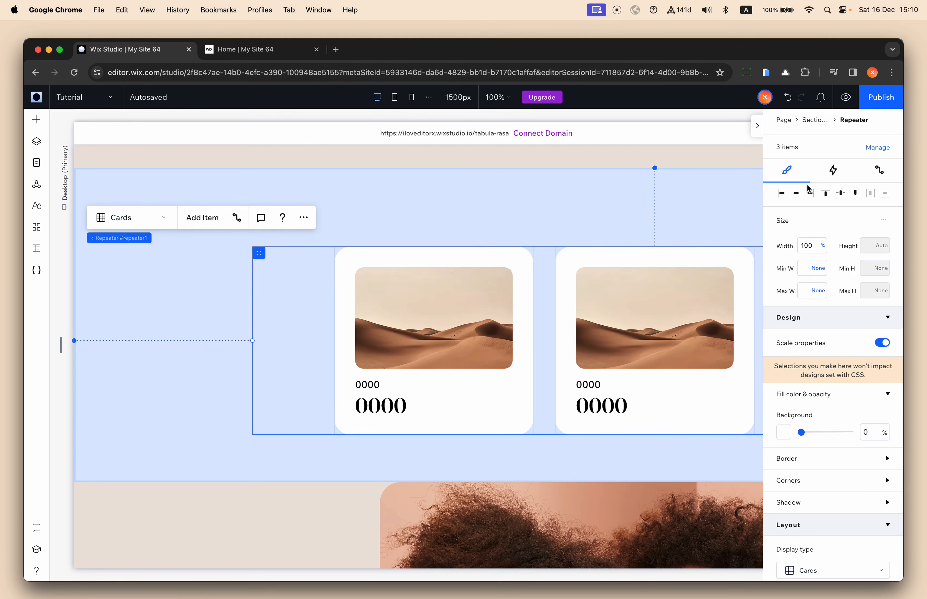
{"action": "left_click", "coordinate": [781, 195]}
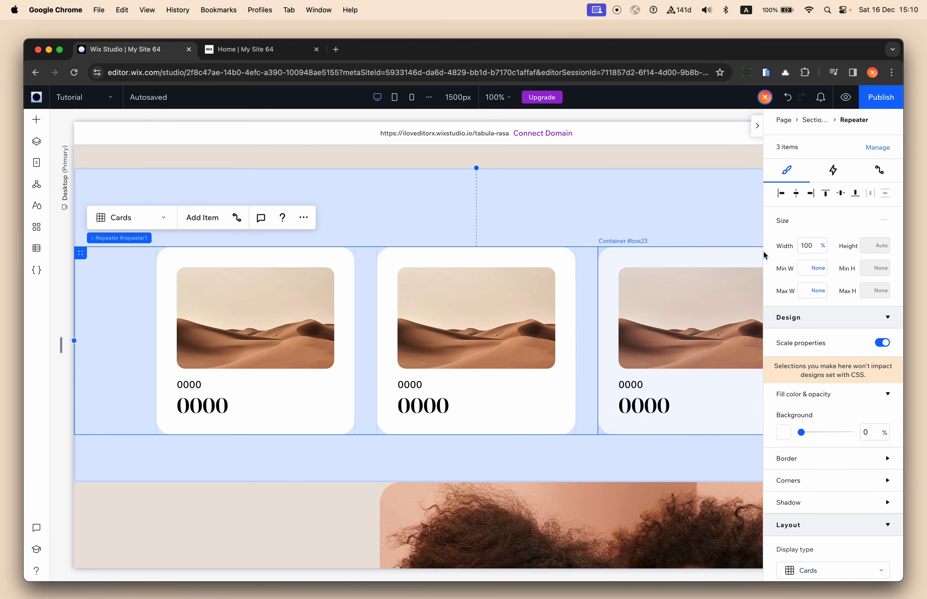
{"action": "left_click", "coordinate": [825, 195]}
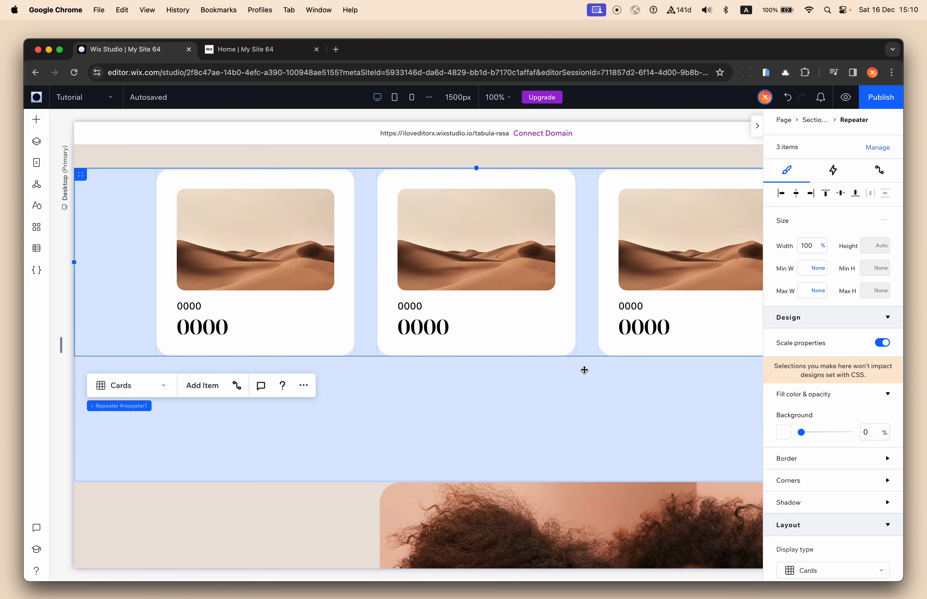
- Change the repeater's item alignment to Start
{"action": "scroll", "coordinate": [572, 379], "scroll_direction": "right", "scroll_amount": 3}
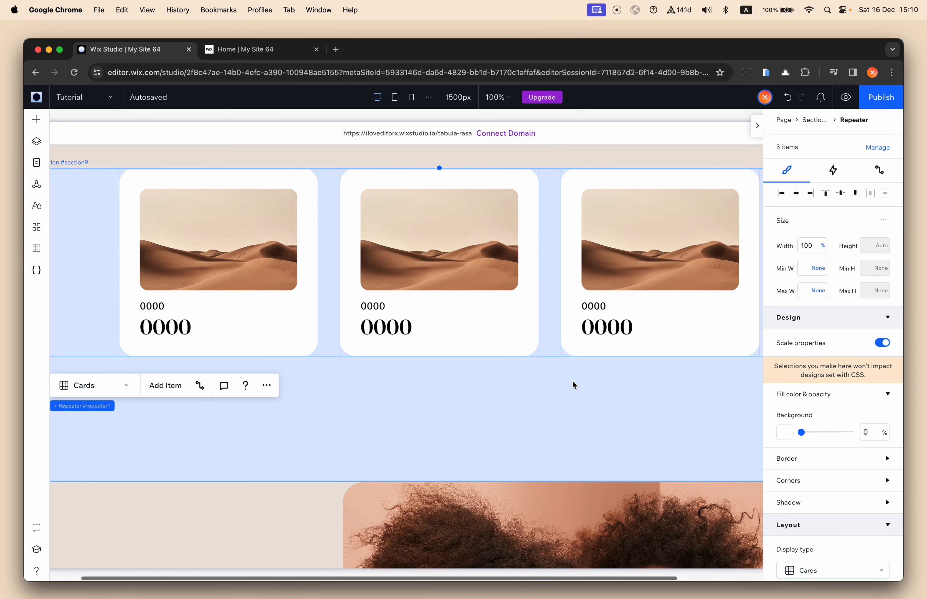
{"action": "scroll", "coordinate": [547, 382], "scroll_direction": "right", "scroll_amount": 5}
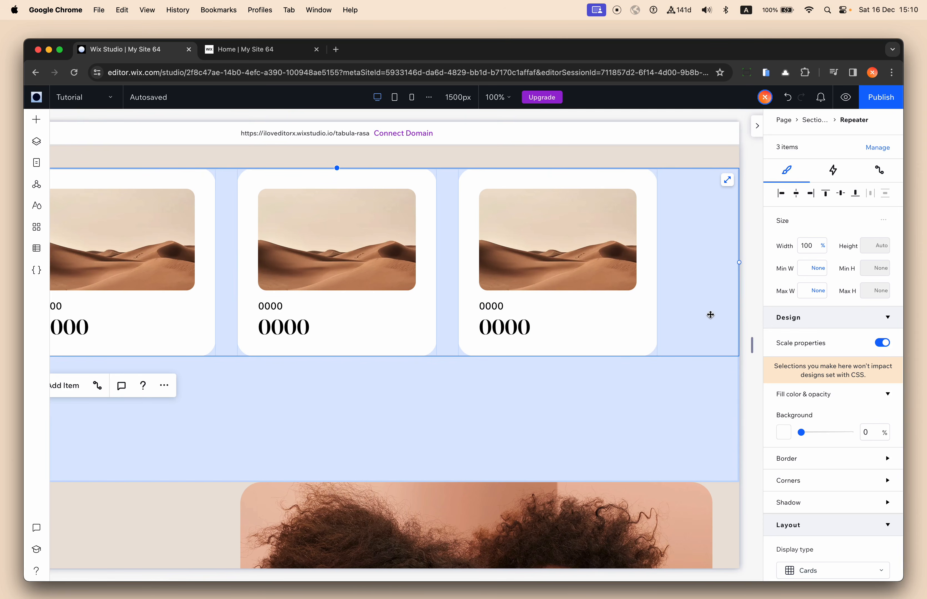
{"action": "scroll", "coordinate": [817, 402], "scroll_direction": "down", "scroll_amount": 10}
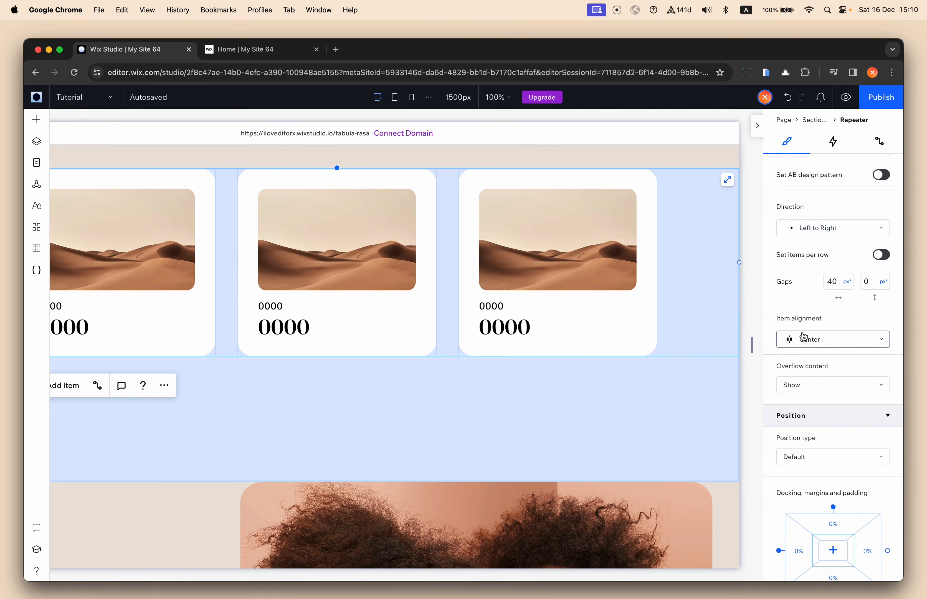
{"action": "left_click", "coordinate": [810, 343]}
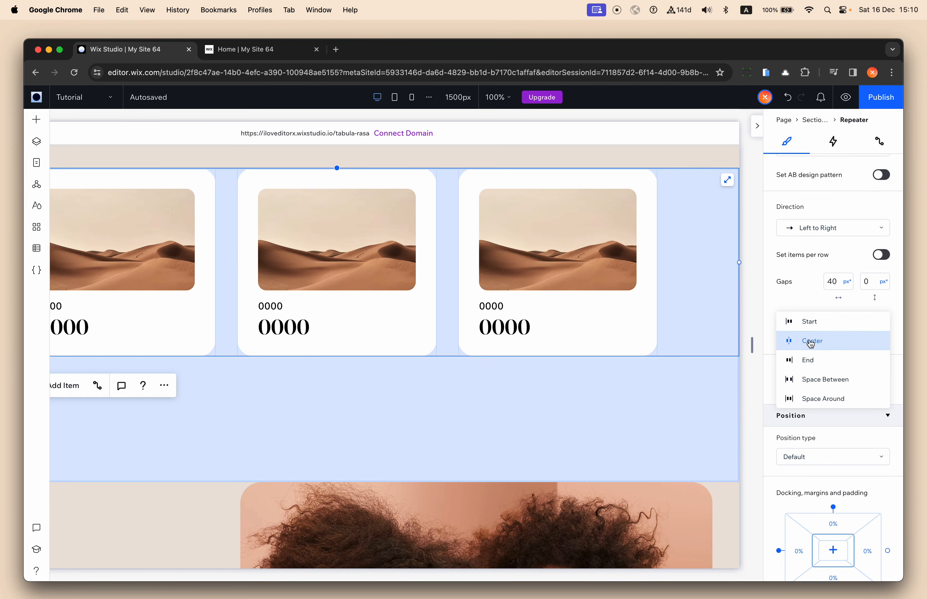
{"action": "left_click", "coordinate": [815, 324]}
{"action": "scroll", "coordinate": [581, 400], "scroll_direction": "left", "scroll_amount": 4}
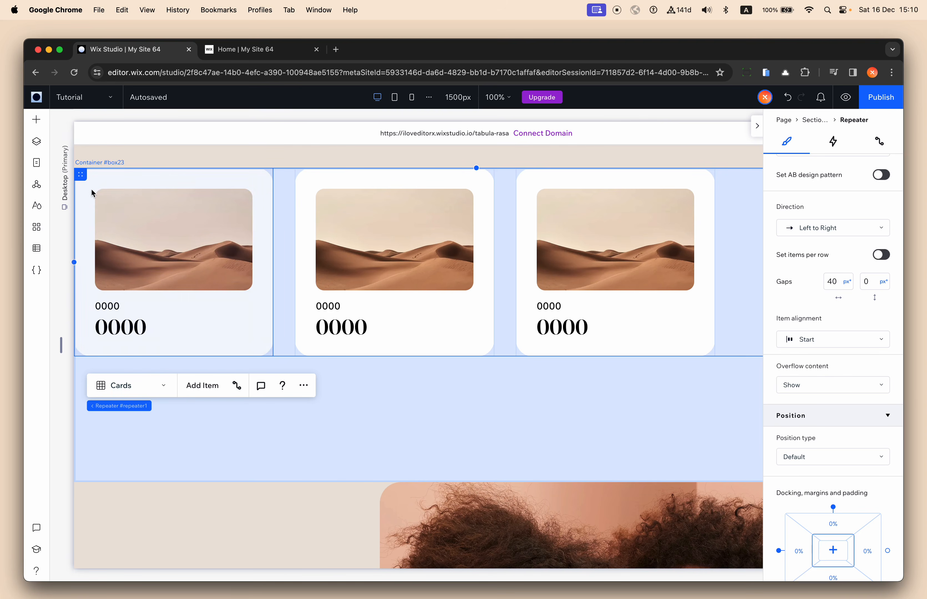
- Set the repeater's left and top padding to 50 px each
{"action": "scroll", "coordinate": [829, 512], "scroll_direction": "down", "scroll_amount": 2}
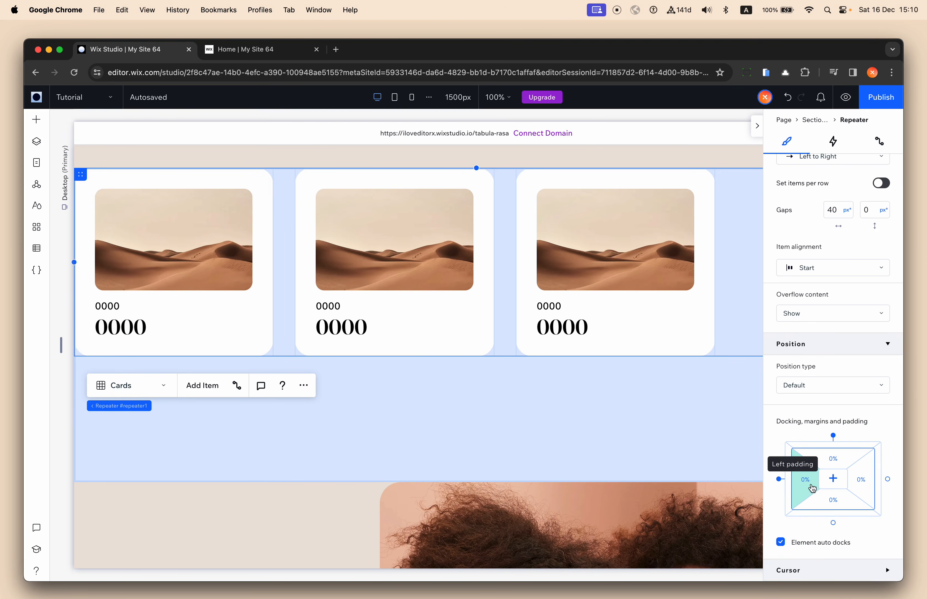
{"action": "left_click", "coordinate": [823, 490]}
{"action": "key", "text": "Return"}
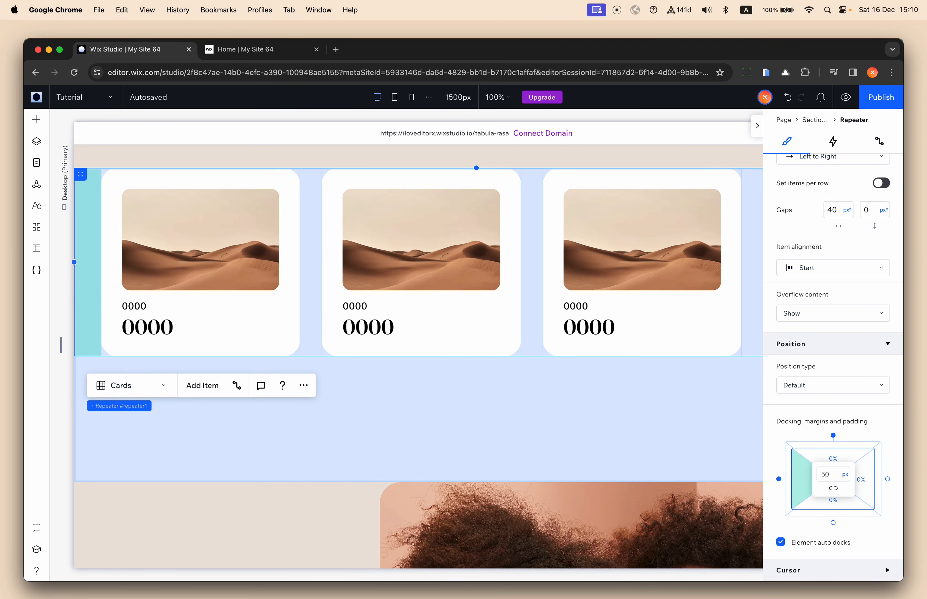
{"action": "left_click", "coordinate": [833, 459]}
{"action": "key", "text": "Return"}
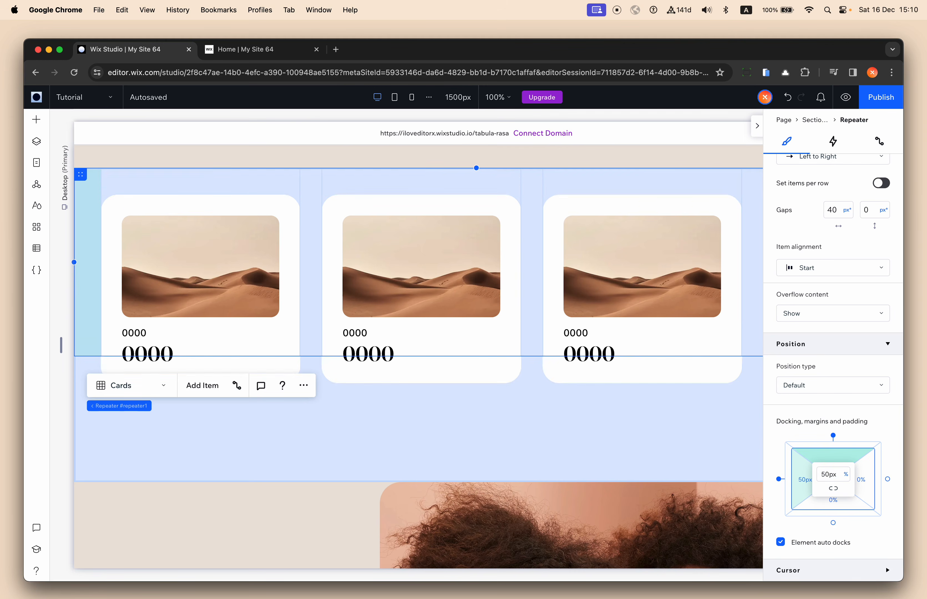
{"action": "scroll", "coordinate": [694, 441], "scroll_direction": "right", "scroll_amount": 5}
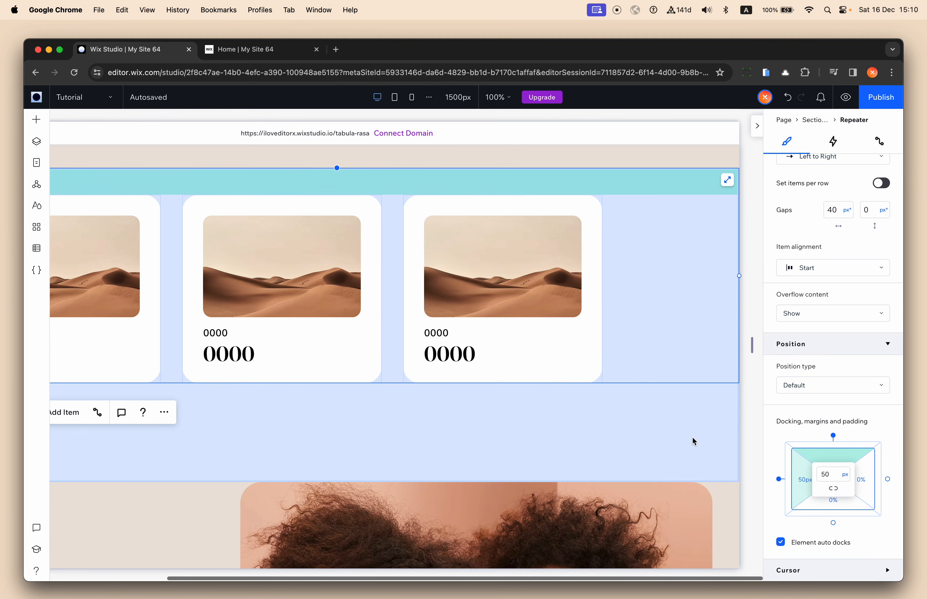
{"action": "scroll", "coordinate": [629, 294], "scroll_direction": "left", "scroll_amount": 5}
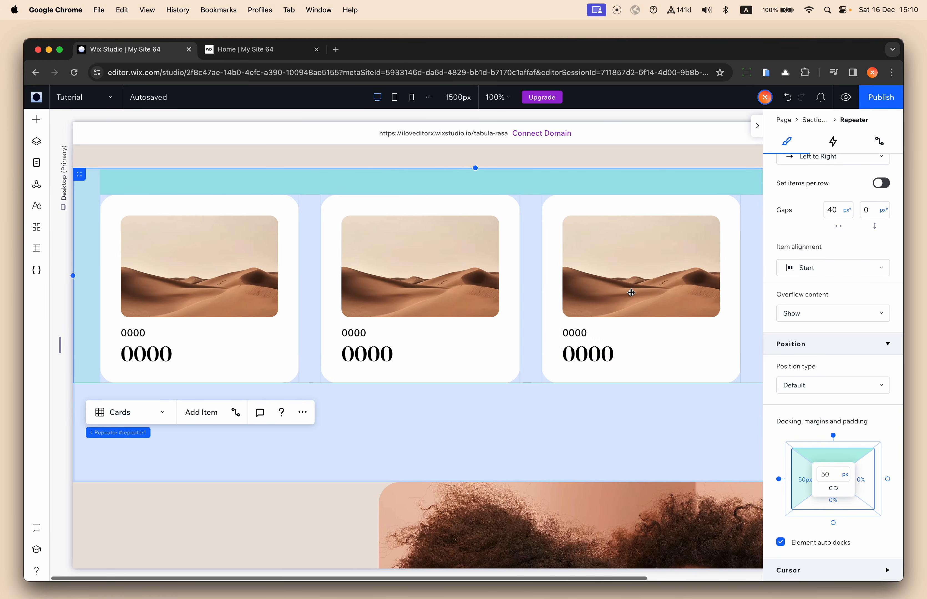
{"action": "scroll", "coordinate": [517, 417], "scroll_direction": "right", "scroll_amount": 1}
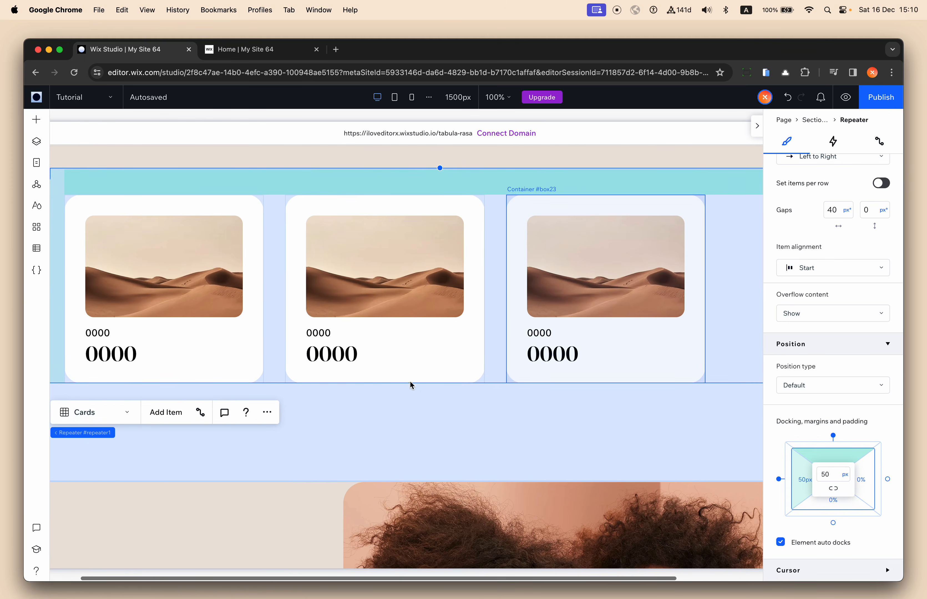
{"action": "scroll", "coordinate": [331, 407], "scroll_direction": "left", "scroll_amount": 1}
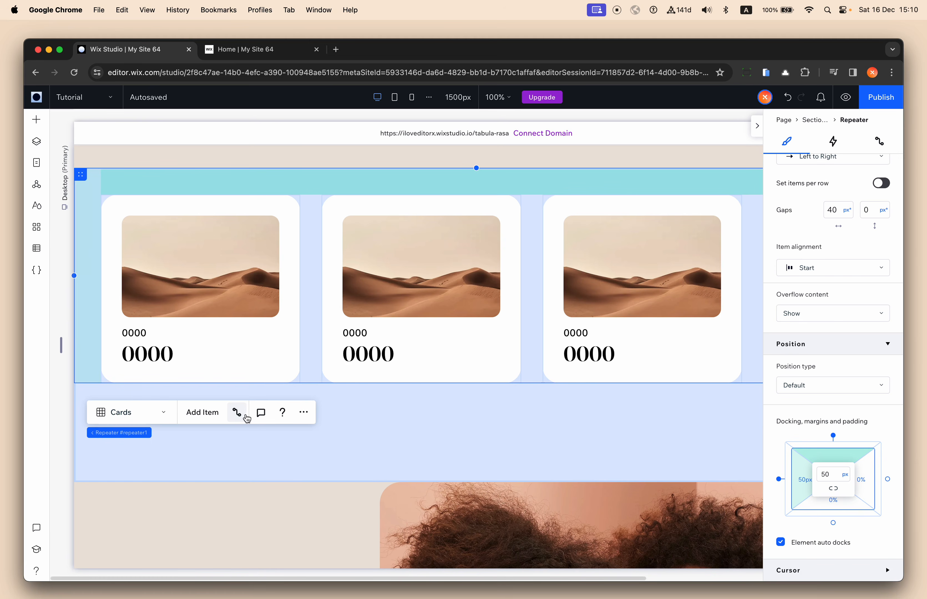
- Open the Projects collection in the CMS, review its items and fields, and close it again
{"action": "left_click", "coordinate": [237, 417]}
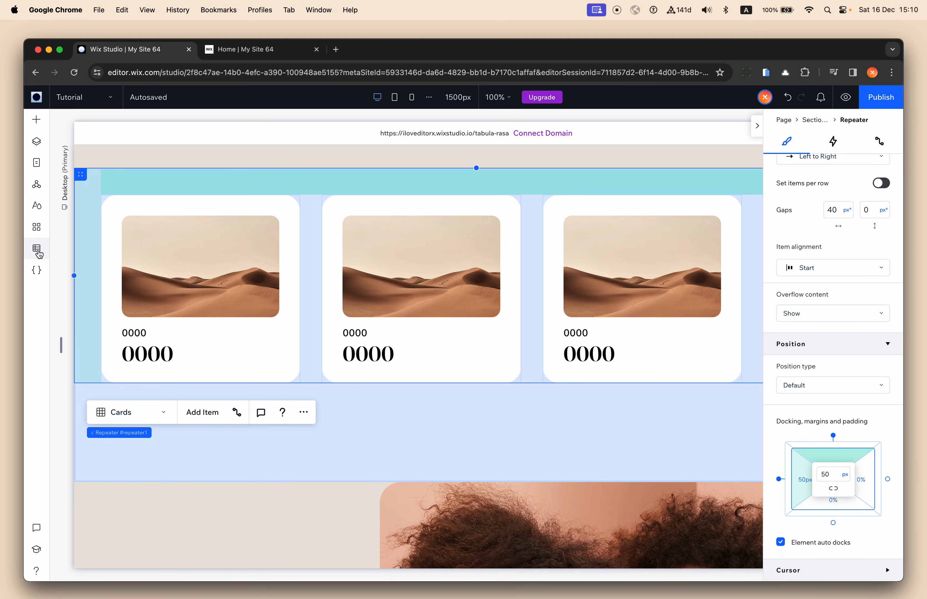
{"action": "left_click", "coordinate": [126, 151]}
{"action": "left_click", "coordinate": [224, 189]}
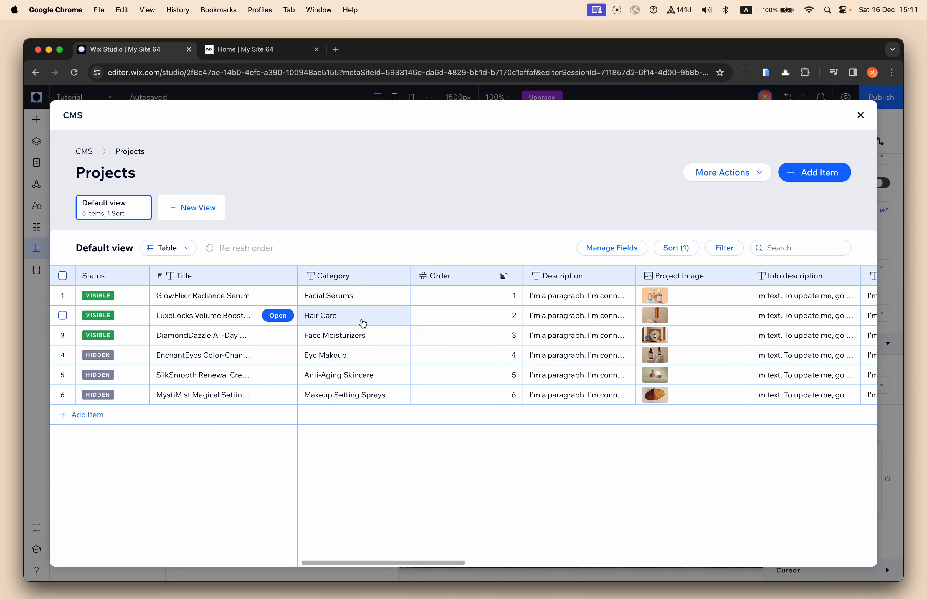
{"action": "scroll", "coordinate": [362, 321], "scroll_direction": "right", "scroll_amount": 3}
{"action": "scroll", "coordinate": [362, 320], "scroll_direction": "left", "scroll_amount": 3}
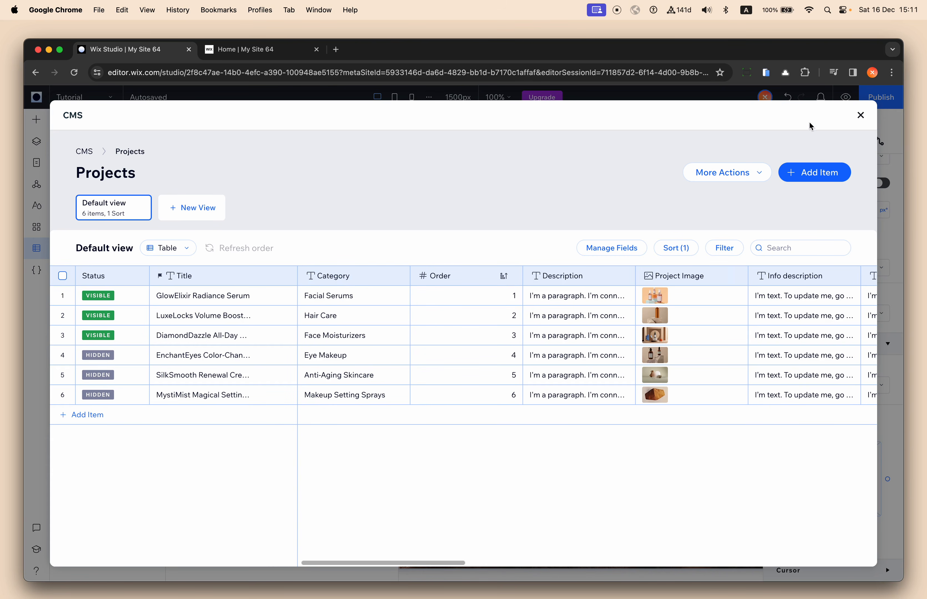
{"action": "left_click", "coordinate": [857, 119]}
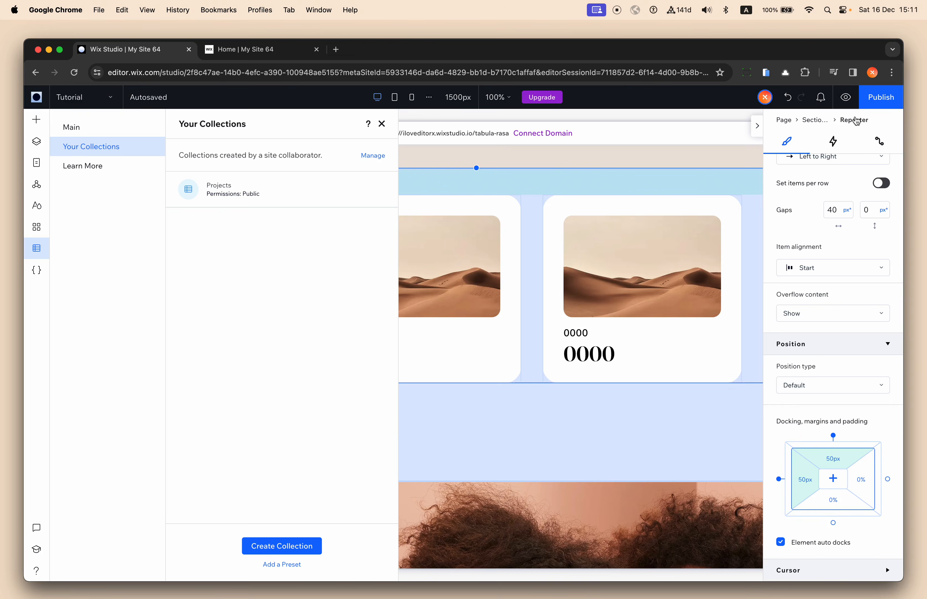
{"action": "left_click", "coordinate": [381, 125]}
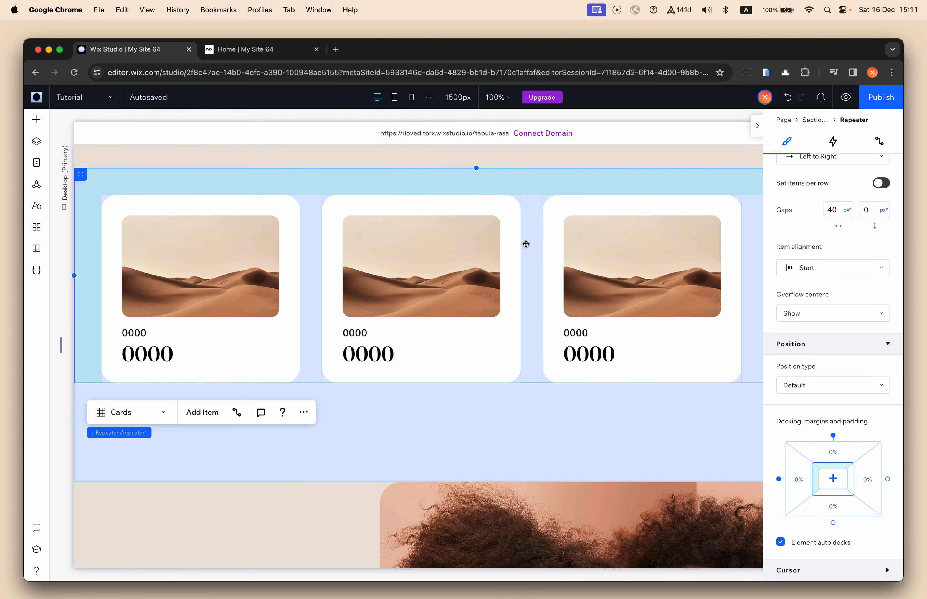
- Connect the repeater to the Projects dataset and its image source to the Project Image field
{"action": "left_click", "coordinate": [237, 413]}
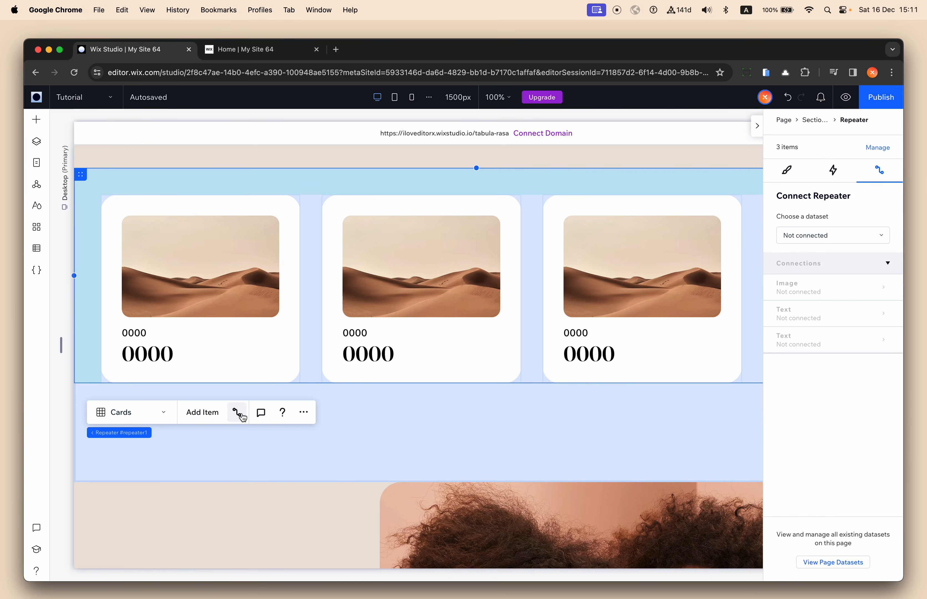
{"action": "left_click", "coordinate": [796, 228]}
{"action": "left_click", "coordinate": [815, 255]}
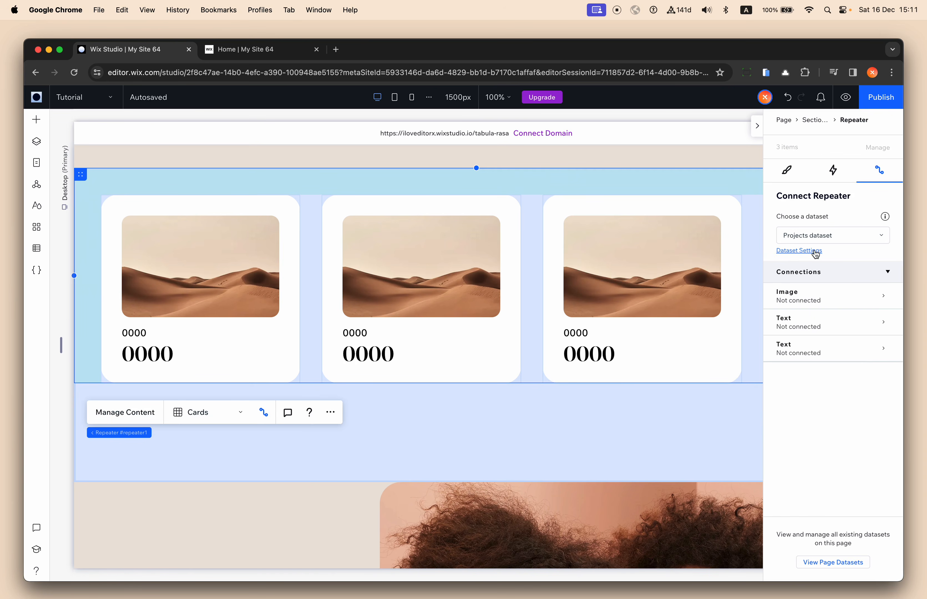
{"action": "left_click", "coordinate": [817, 295]}
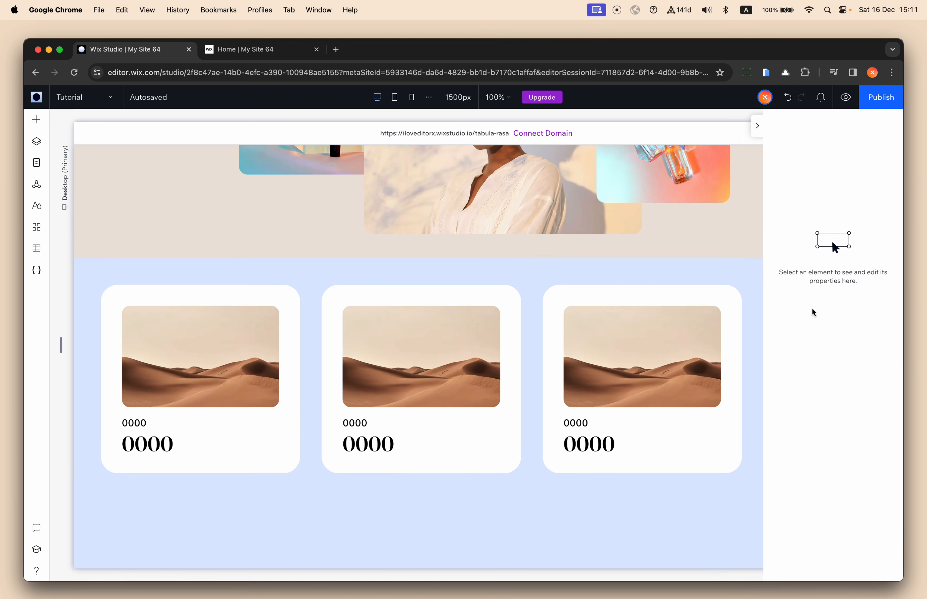
{"action": "left_click", "coordinate": [809, 302]}
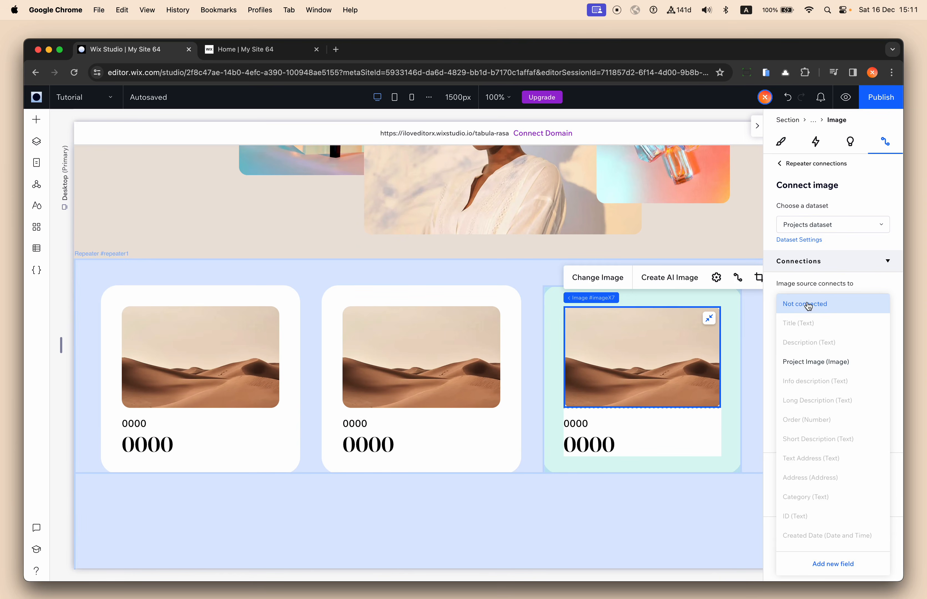
{"action": "left_click", "coordinate": [813, 361]}
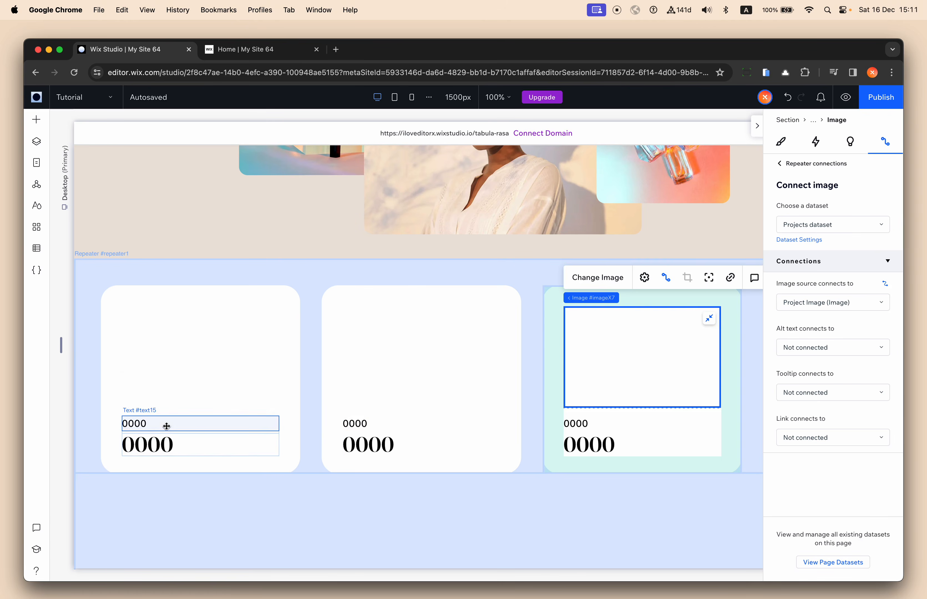
- Connect the cards' small upper text to the Category field and the large text below it to the Title field
{"action": "left_click", "coordinate": [166, 423]}
{"action": "left_click", "coordinate": [809, 303]}
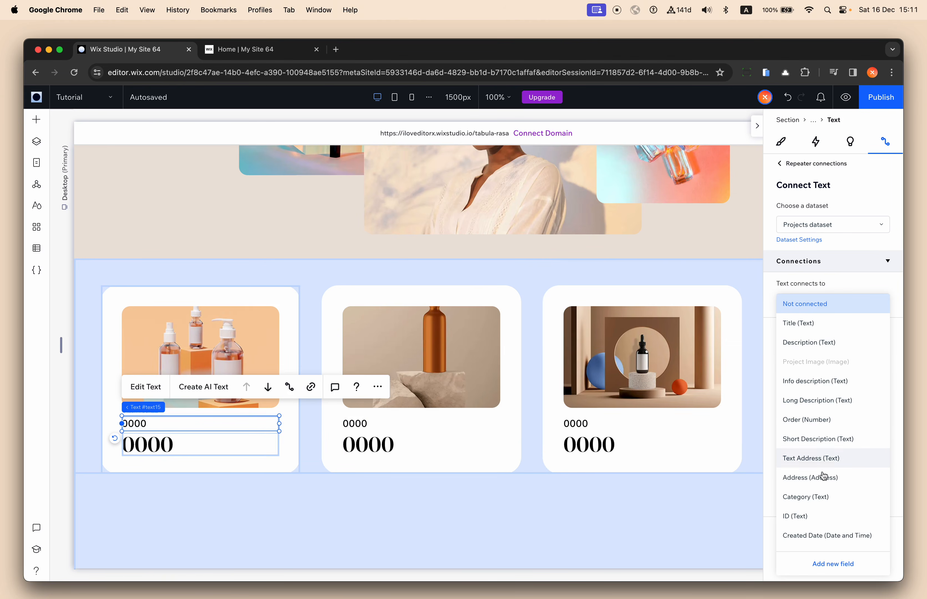
{"action": "left_click", "coordinate": [821, 500]}
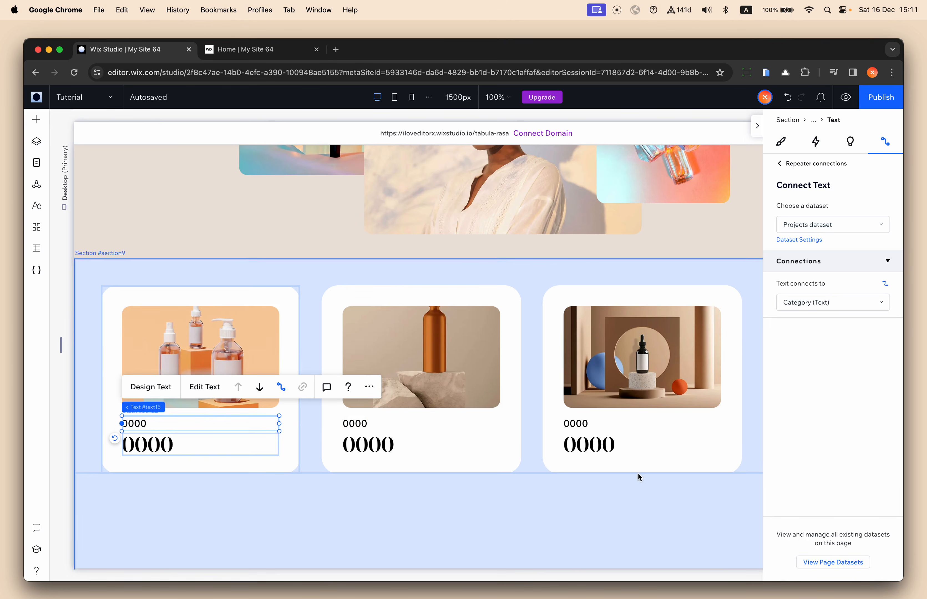
{"action": "left_click", "coordinate": [180, 448]}
{"action": "left_click", "coordinate": [811, 304]}
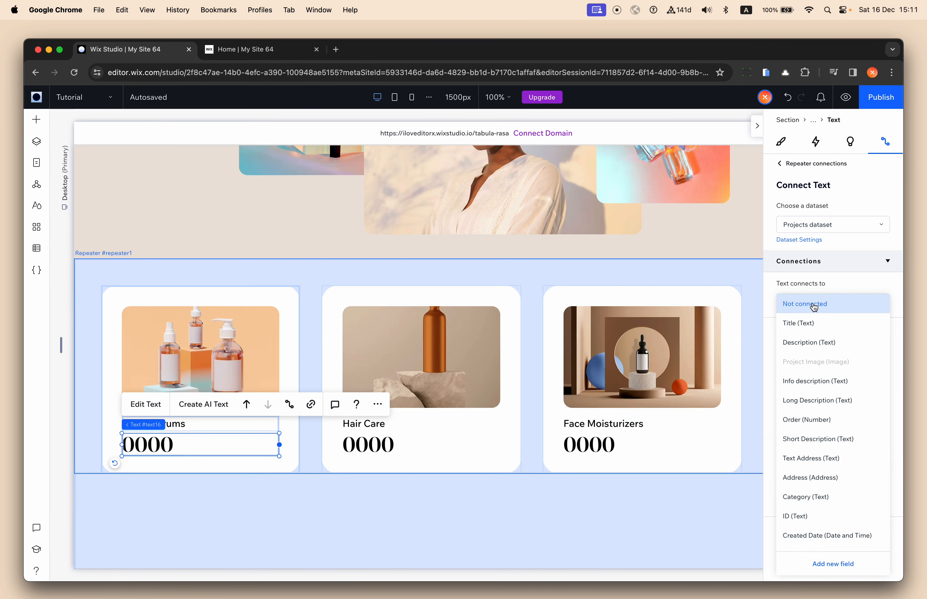
{"action": "left_click", "coordinate": [820, 322]}
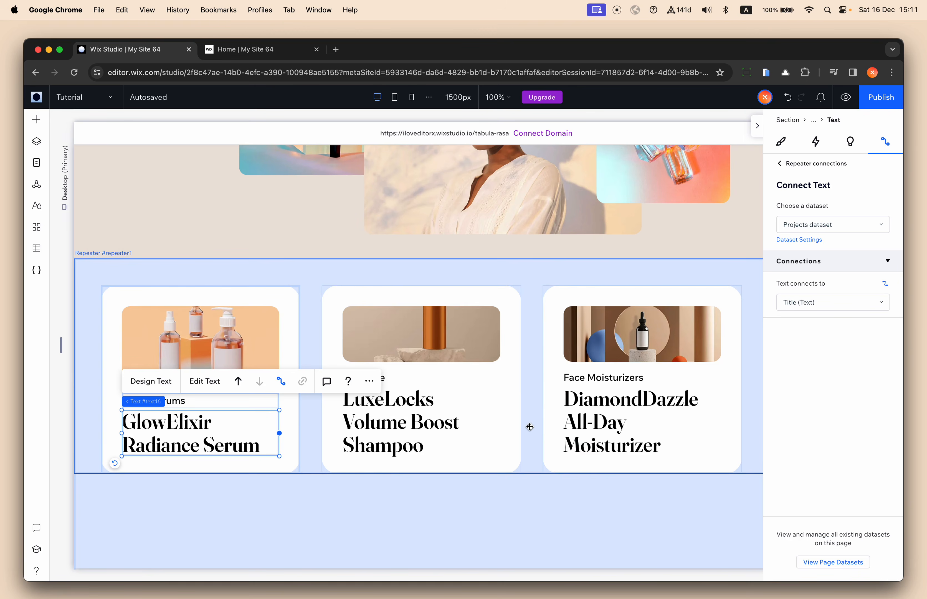
- Set the repeater item's width to 45 vw
{"action": "scroll", "coordinate": [543, 402], "scroll_direction": "right", "scroll_amount": 5}
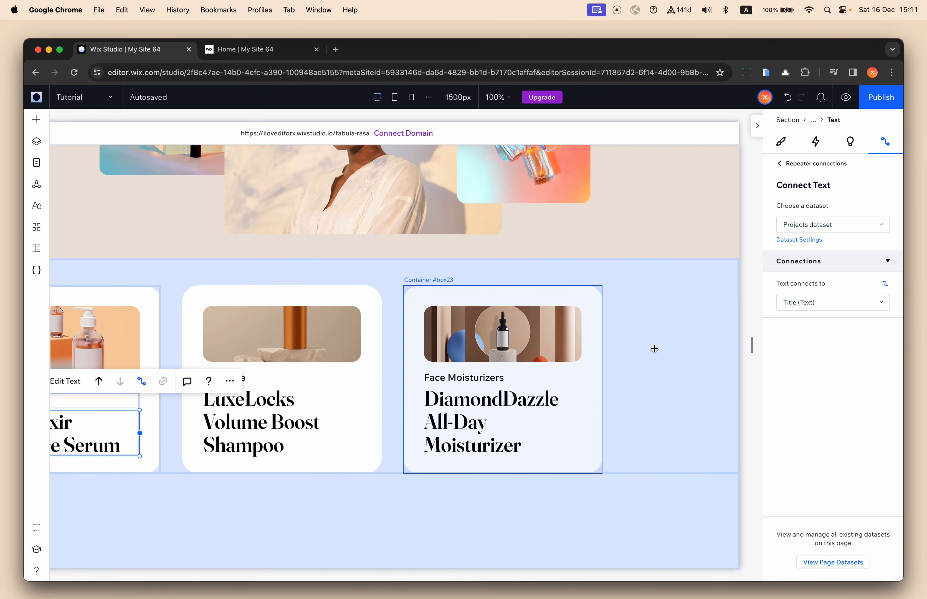
{"action": "left_click", "coordinate": [654, 348]}
{"action": "scroll", "coordinate": [549, 257], "scroll_direction": "left", "scroll_amount": 4}
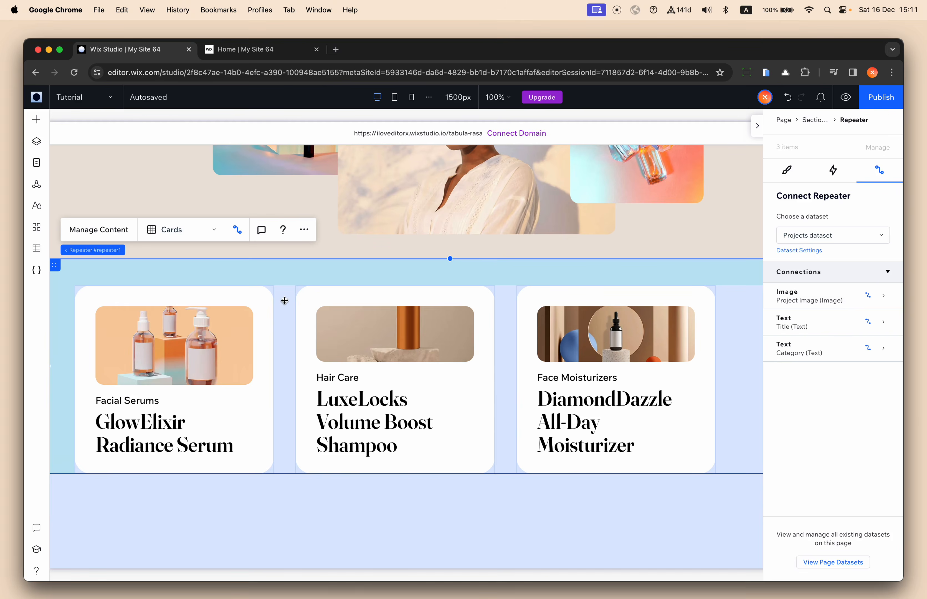
{"action": "left_click", "coordinate": [271, 303]}
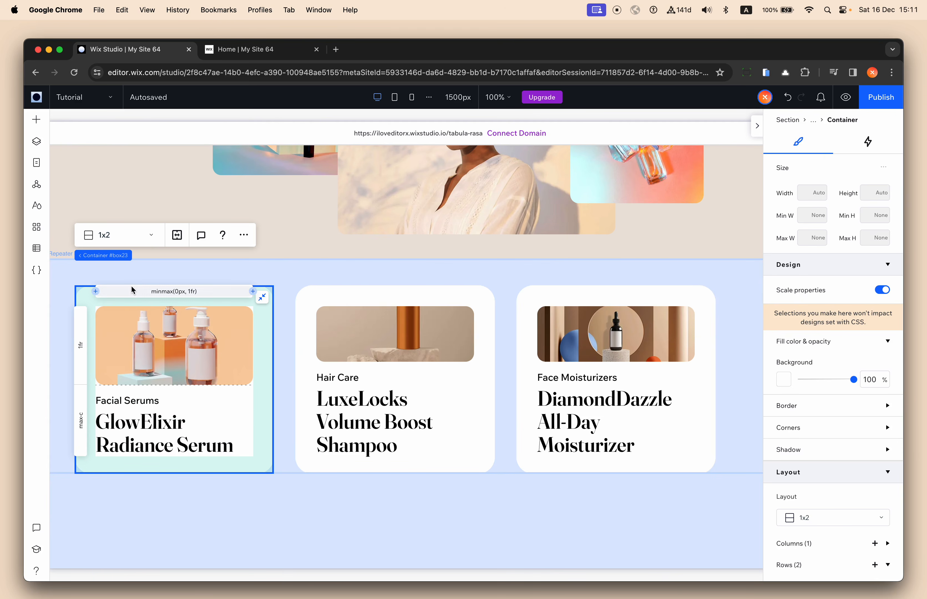
{"action": "left_click", "coordinate": [151, 258]}
{"action": "left_click", "coordinate": [804, 223]}
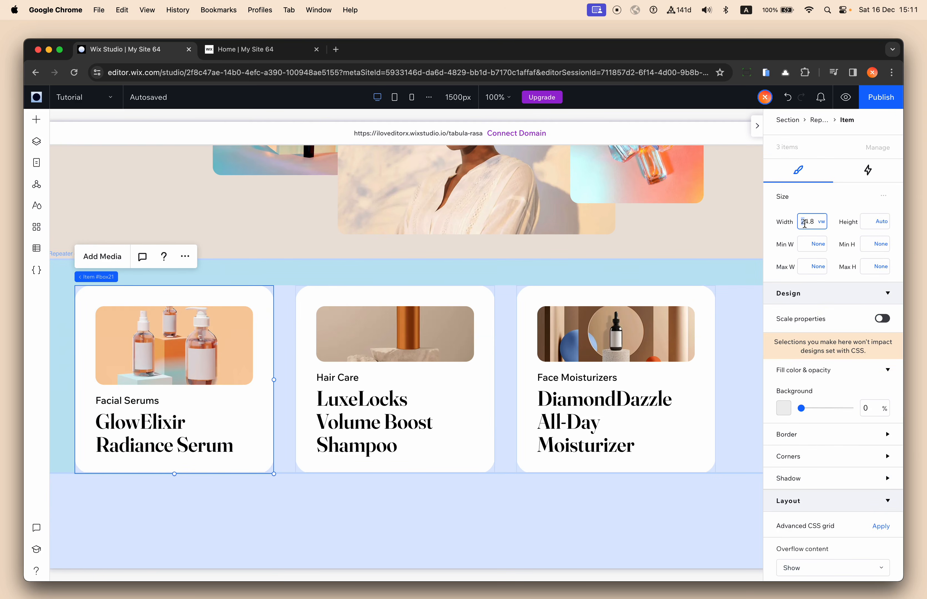
{"action": "key", "text": "Return"}
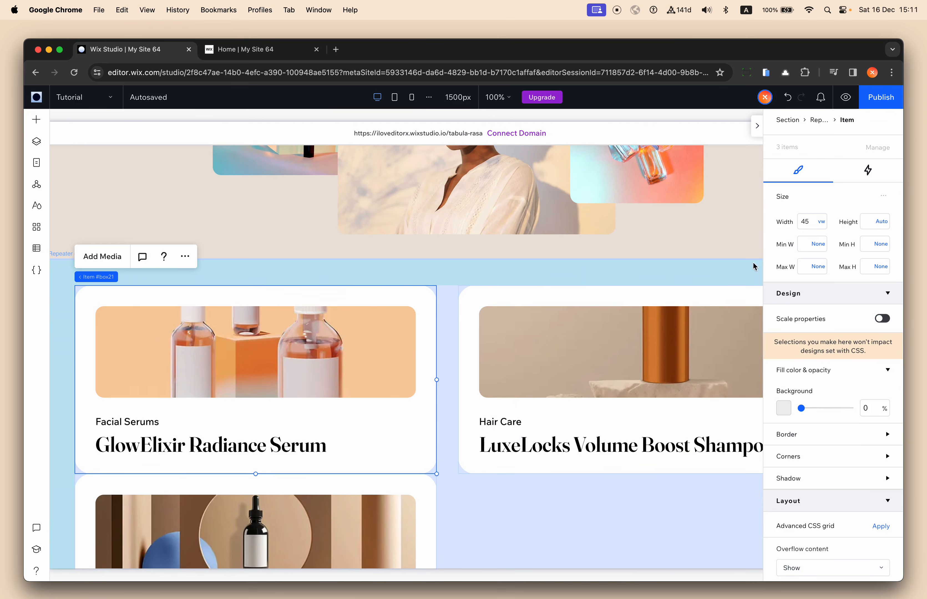
- Examine how the repeater's cards are arranged across the section at their new width
{"action": "scroll", "coordinate": [594, 393], "scroll_direction": "down", "scroll_amount": 5}
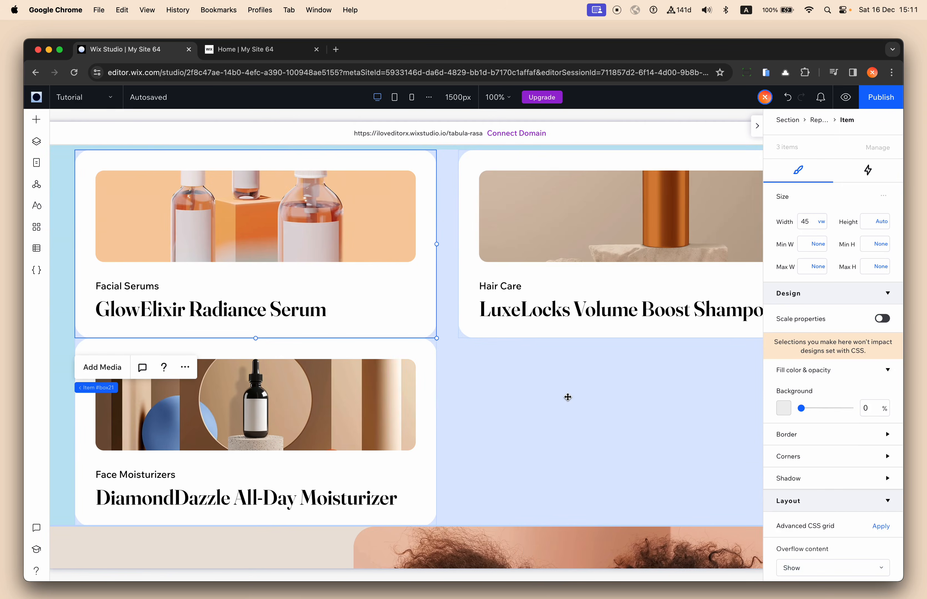
{"action": "scroll", "coordinate": [567, 397], "scroll_direction": "right", "scroll_amount": 4}
{"action": "scroll", "coordinate": [554, 397], "scroll_direction": "left", "scroll_amount": 5}
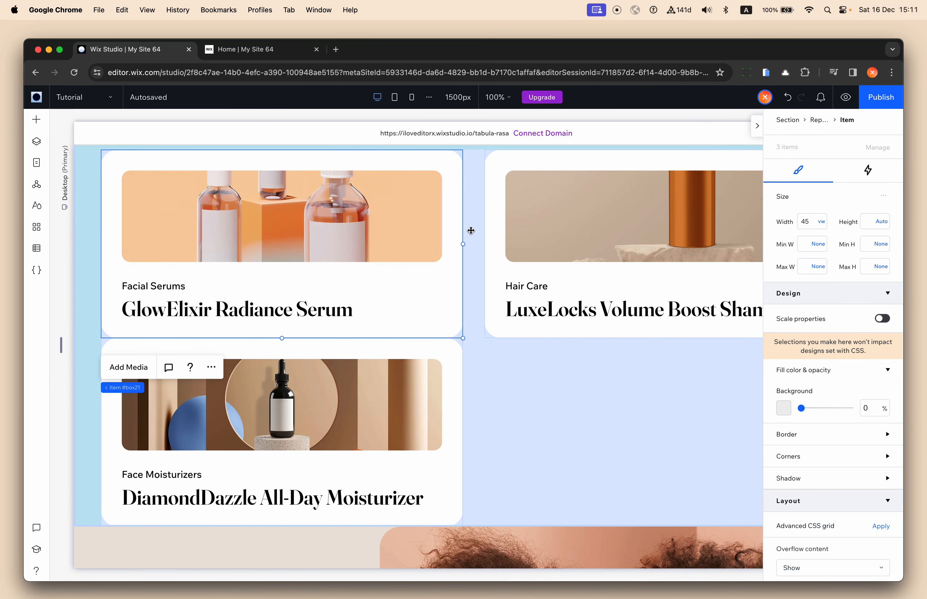
{"action": "scroll", "coordinate": [470, 255], "scroll_direction": "right", "scroll_amount": 4}
{"action": "scroll", "coordinate": [470, 254], "scroll_direction": "left", "scroll_amount": 4}
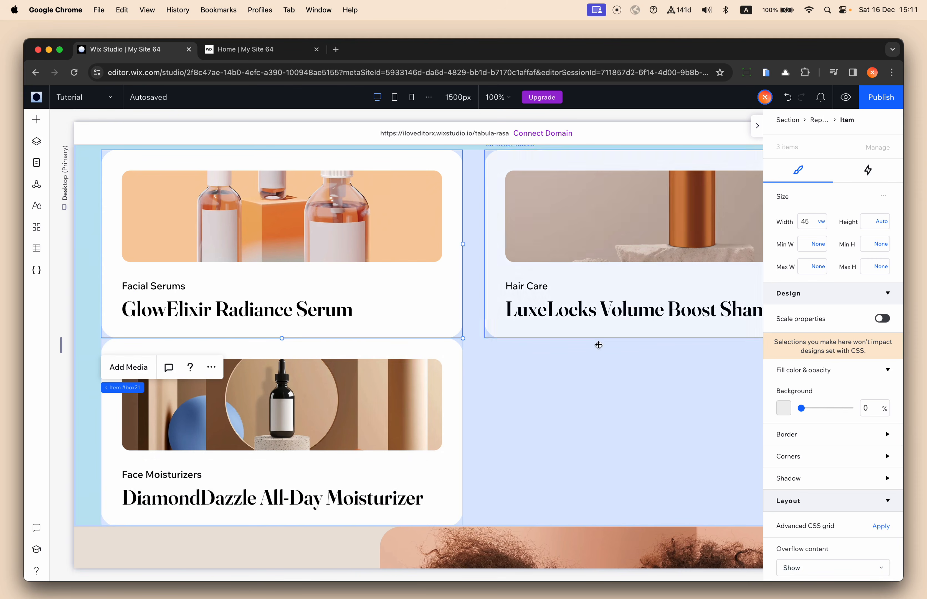
{"action": "scroll", "coordinate": [528, 400], "scroll_direction": "up", "scroll_amount": 2}
{"action": "scroll", "coordinate": [527, 400], "scroll_direction": "right", "scroll_amount": 4}
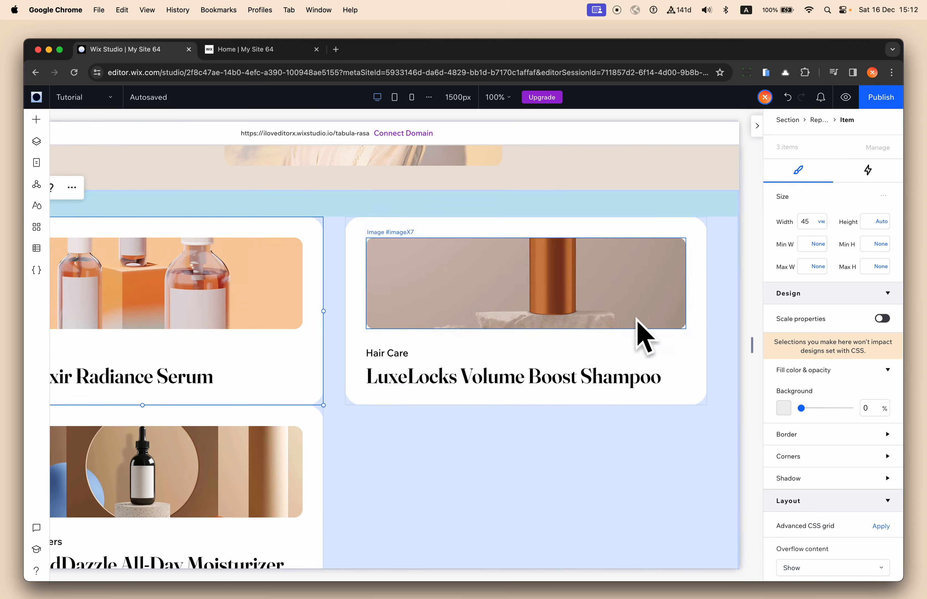
{"action": "scroll", "coordinate": [635, 355], "scroll_direction": "left", "scroll_amount": 4}
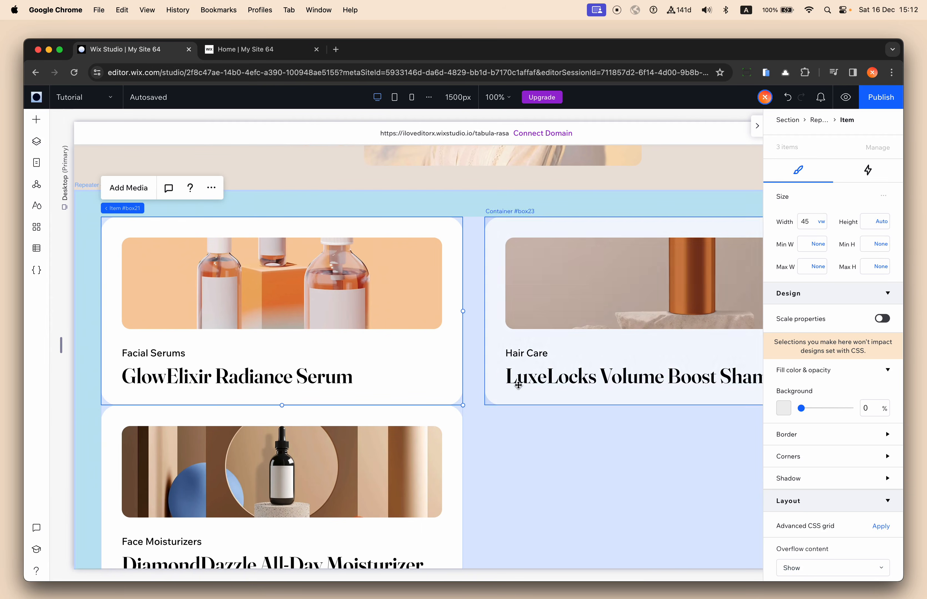
- Set the repeater's width to Max content
{"action": "left_click", "coordinate": [491, 425]}
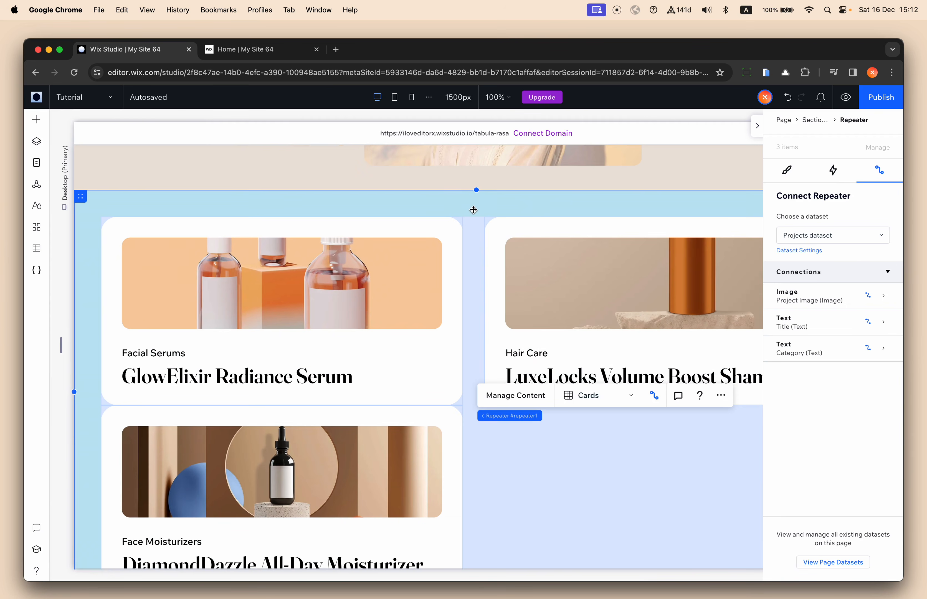
{"action": "left_click", "coordinate": [786, 170]}
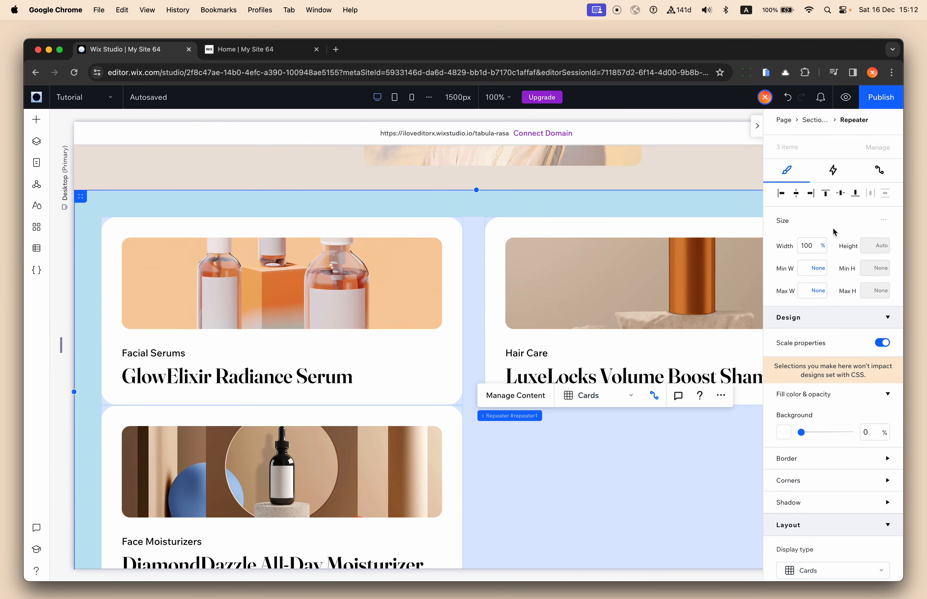
{"action": "left_click", "coordinate": [824, 249]}
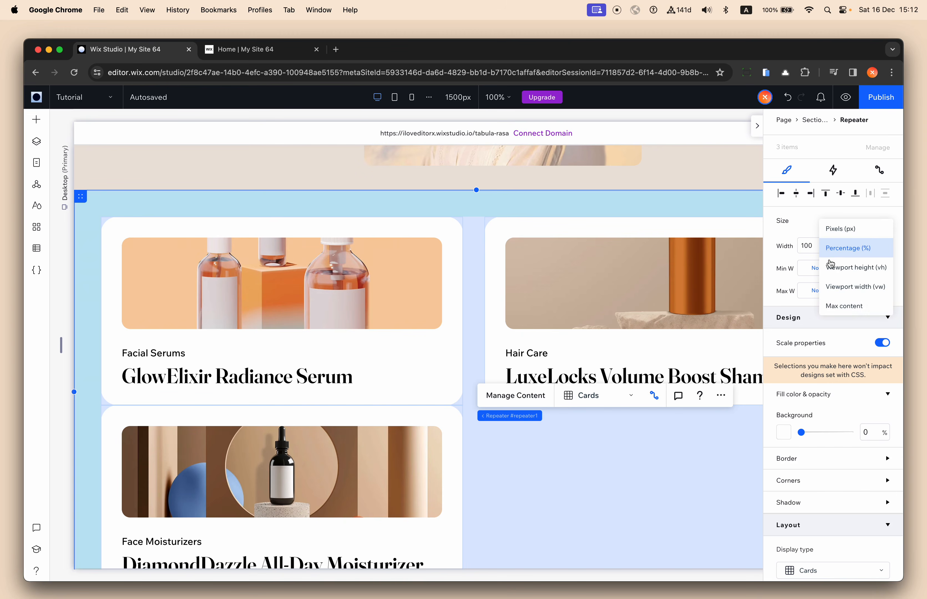
{"action": "left_click", "coordinate": [843, 297]}
- Examine the repeater's single-row layout beyond the page edge and inspect its section and first card container
{"action": "scroll", "coordinate": [592, 340], "scroll_direction": "right", "scroll_amount": 10}
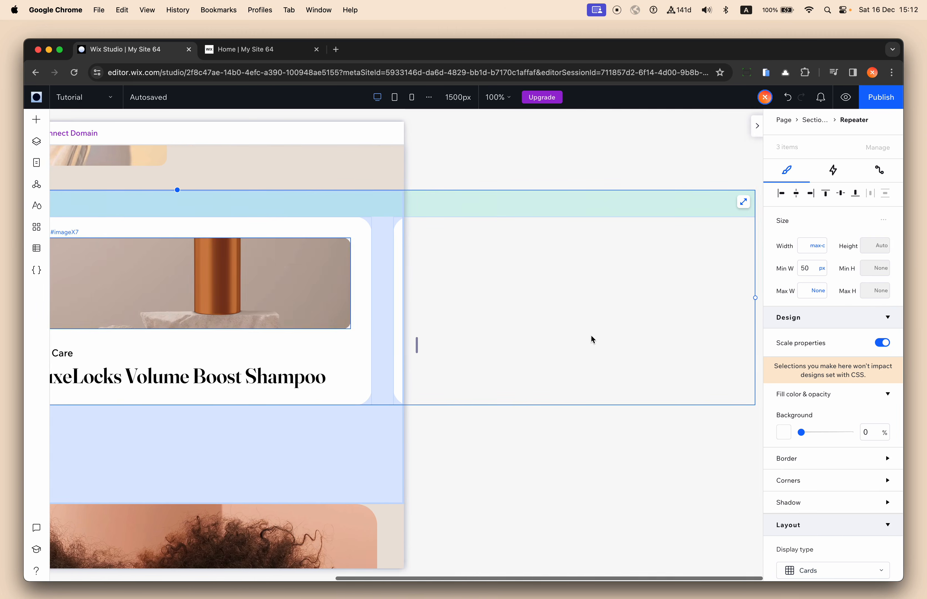
{"action": "scroll", "coordinate": [543, 293], "scroll_direction": "left", "scroll_amount": 10}
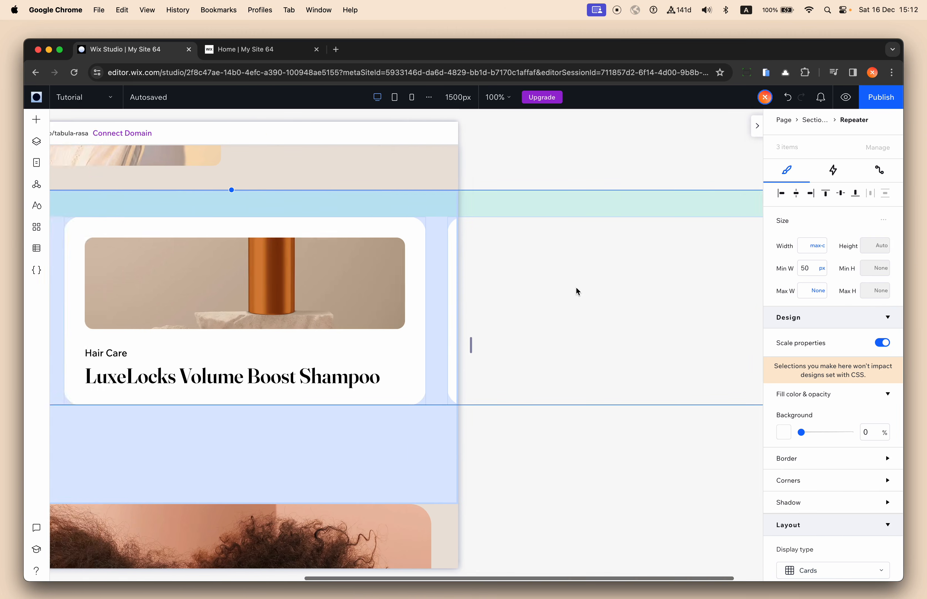
{"action": "scroll", "coordinate": [532, 253], "scroll_direction": "right", "scroll_amount": 5}
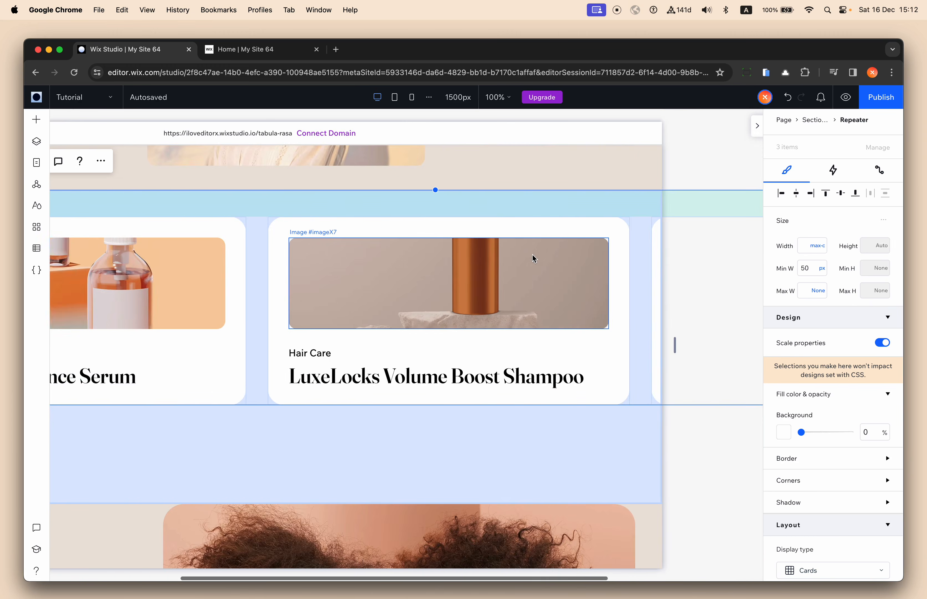
{"action": "scroll", "coordinate": [532, 254], "scroll_direction": "left", "scroll_amount": 5}
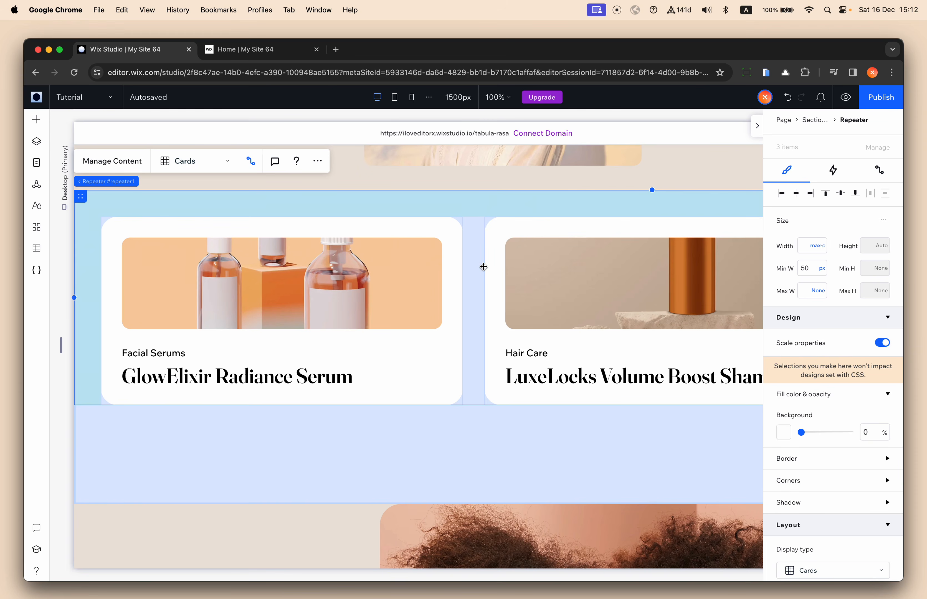
{"action": "scroll", "coordinate": [469, 475], "scroll_direction": "right", "scroll_amount": 5}
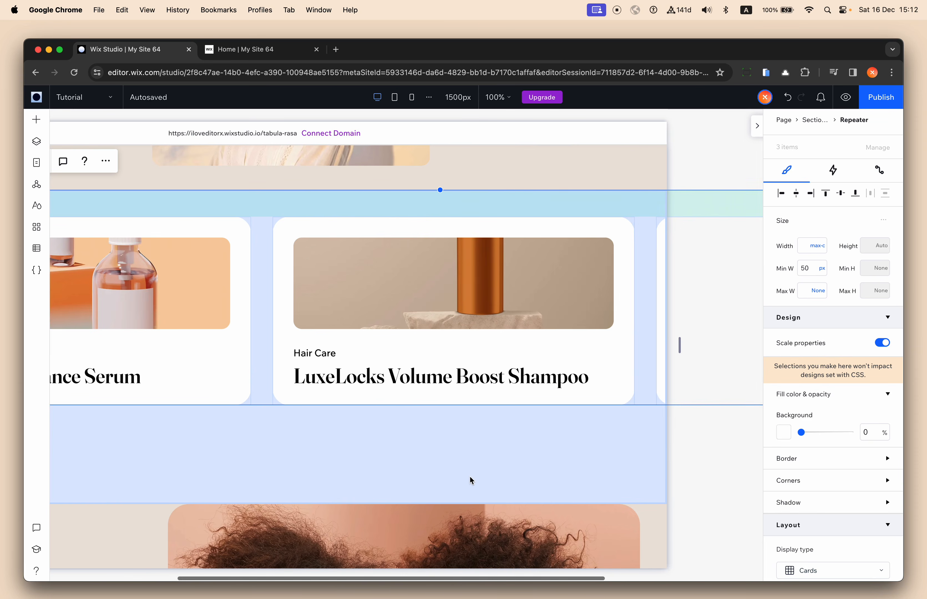
{"action": "scroll", "coordinate": [469, 475], "scroll_direction": "left", "scroll_amount": 3}
{"action": "left_click", "coordinate": [470, 479]}
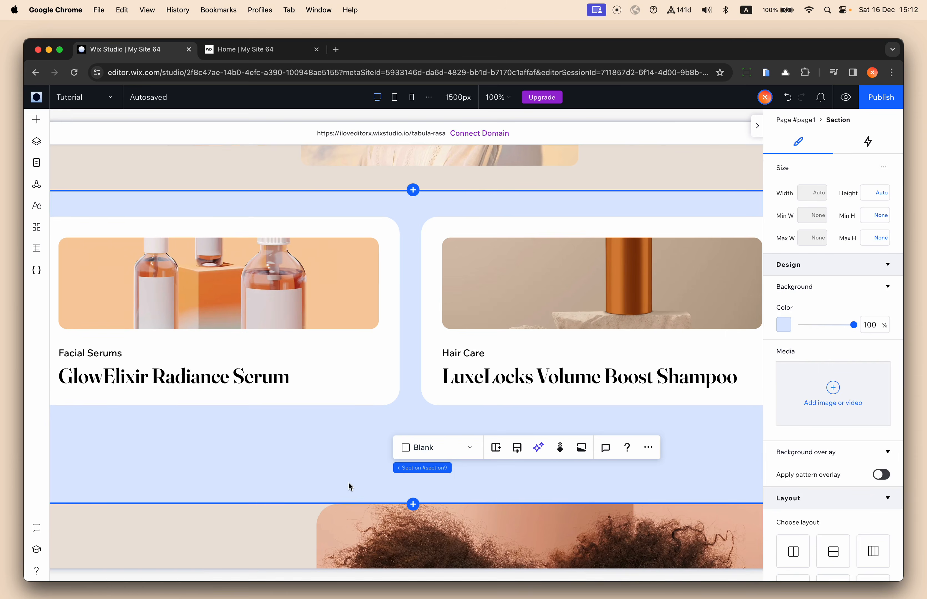
{"action": "scroll", "coordinate": [349, 484], "scroll_direction": "left", "scroll_amount": 3}
{"action": "left_click", "coordinate": [474, 259]}
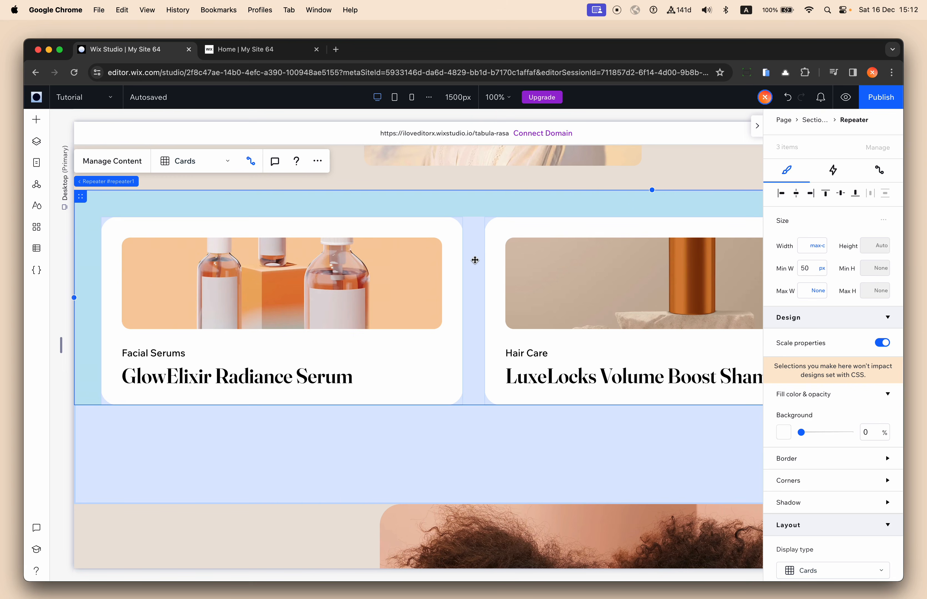
{"action": "left_click", "coordinate": [458, 244]}
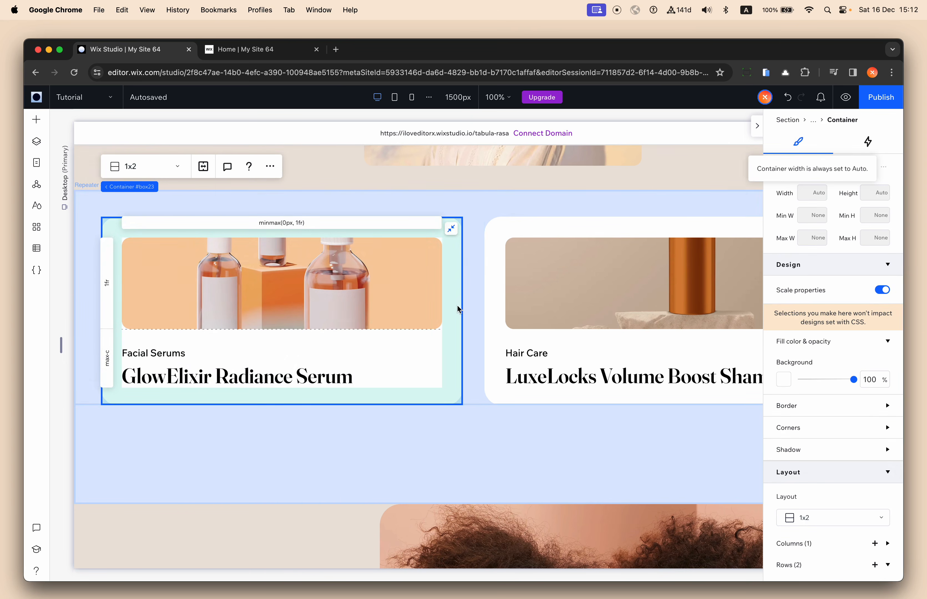
- Examine the Our Products section's horizontal scrolling on the published example page and return to the editor
{"action": "left_click", "coordinate": [275, 51]}
{"action": "scroll", "coordinate": [495, 235], "scroll_direction": "down", "scroll_amount": 5}
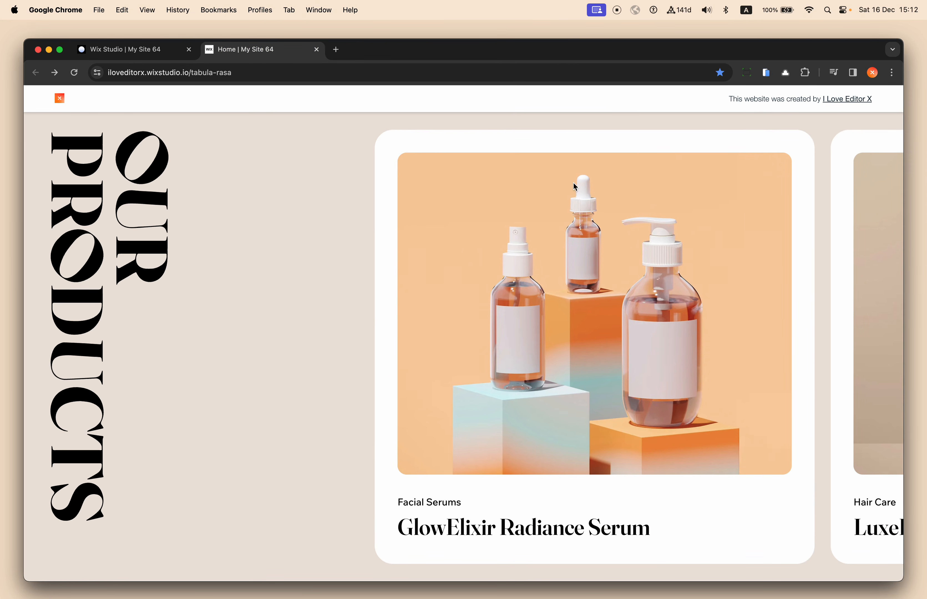
{"action": "left_click", "coordinate": [151, 59]}
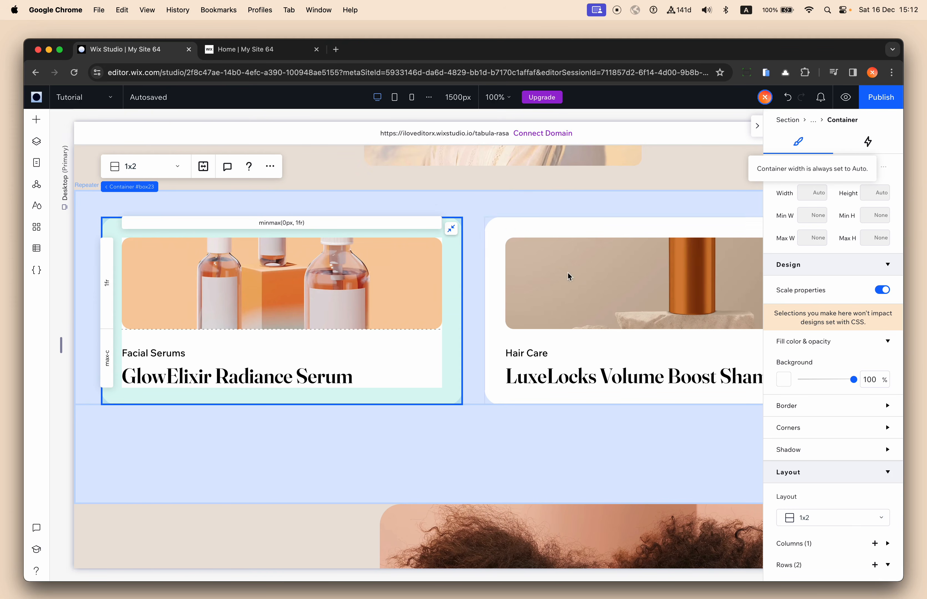
{"action": "left_click", "coordinate": [472, 295]}
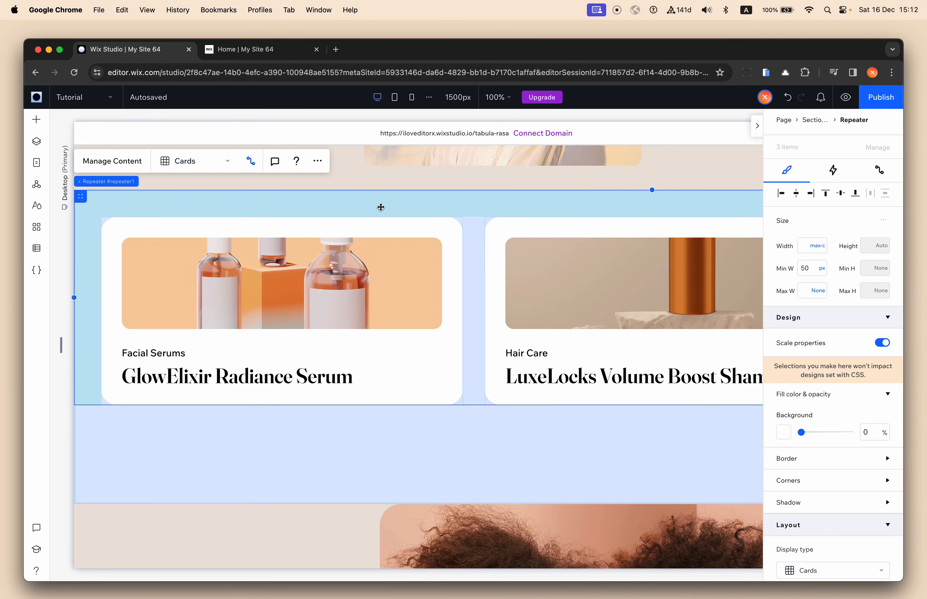
{"action": "left_click", "coordinate": [255, 55]}
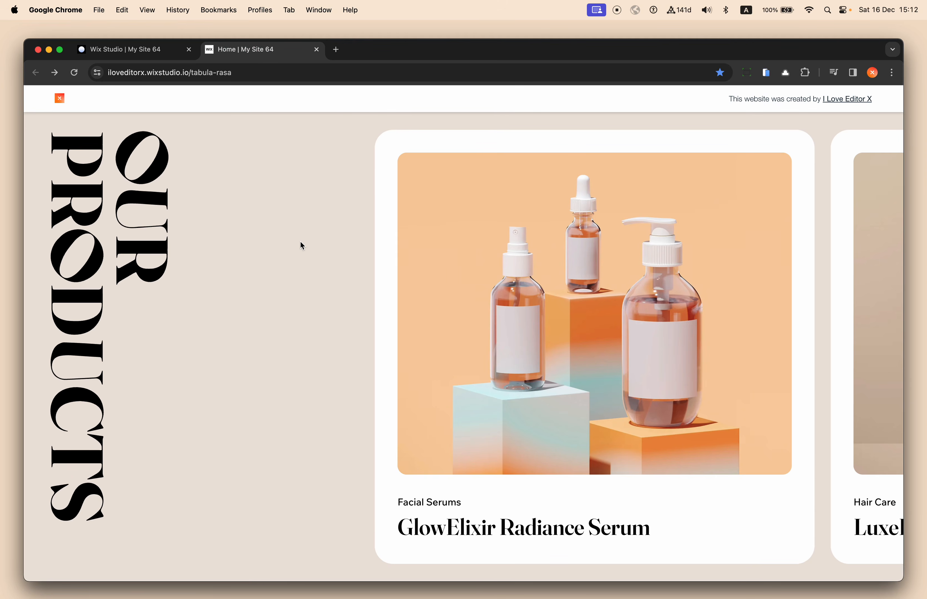
{"action": "scroll", "coordinate": [300, 242], "scroll_direction": "down", "scroll_amount": 3}
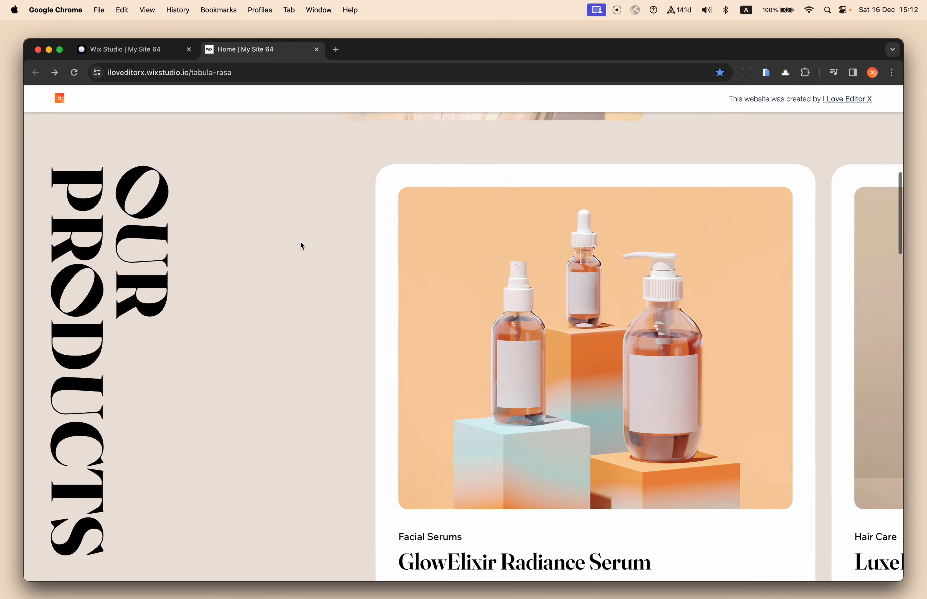
{"action": "scroll", "coordinate": [300, 240], "scroll_direction": "down", "scroll_amount": 5}
{"action": "scroll", "coordinate": [299, 240], "scroll_direction": "up", "scroll_amount": 4}
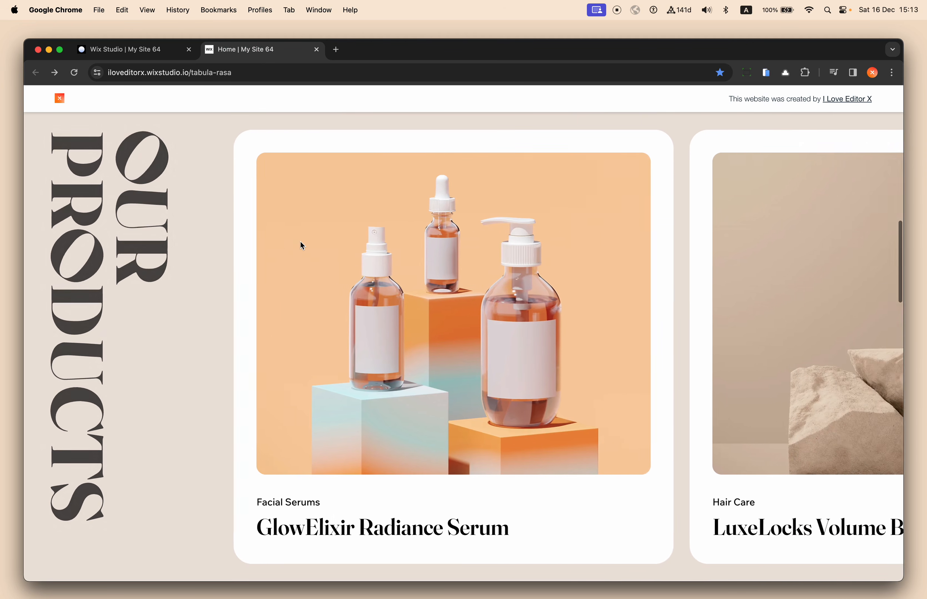
{"action": "scroll", "coordinate": [300, 241], "scroll_direction": "down", "scroll_amount": 5}
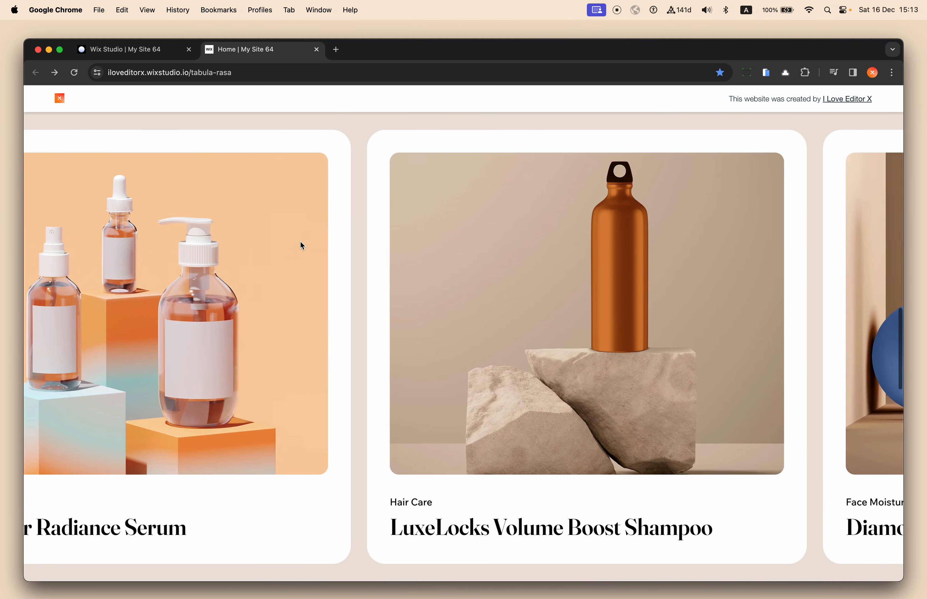
{"action": "scroll", "coordinate": [300, 240], "scroll_direction": "up", "scroll_amount": 2}
{"action": "scroll", "coordinate": [300, 241], "scroll_direction": "up", "scroll_amount": 10}
{"action": "scroll", "coordinate": [300, 241], "scroll_direction": "down", "scroll_amount": 5}
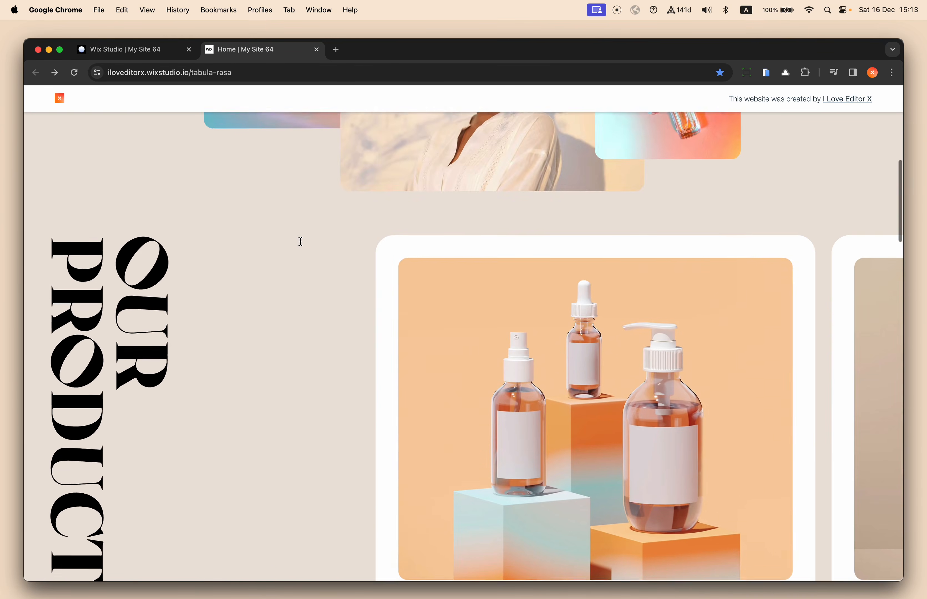
{"action": "scroll", "coordinate": [301, 242], "scroll_direction": "up", "scroll_amount": 2}
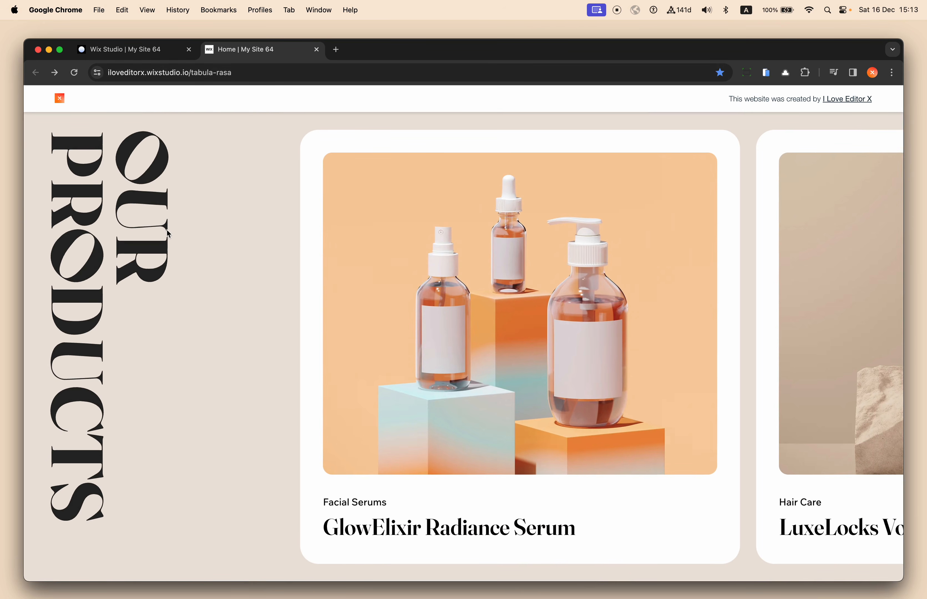
{"action": "left_click", "coordinate": [156, 49]}
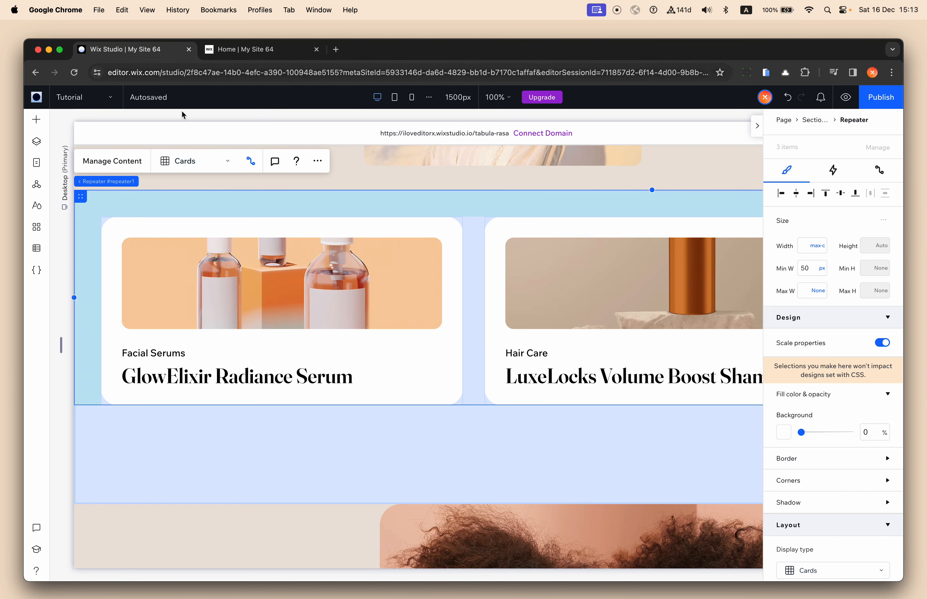
- Place the repeater in a new container and display the page's layer structure
{"action": "left_click", "coordinate": [317, 161]}
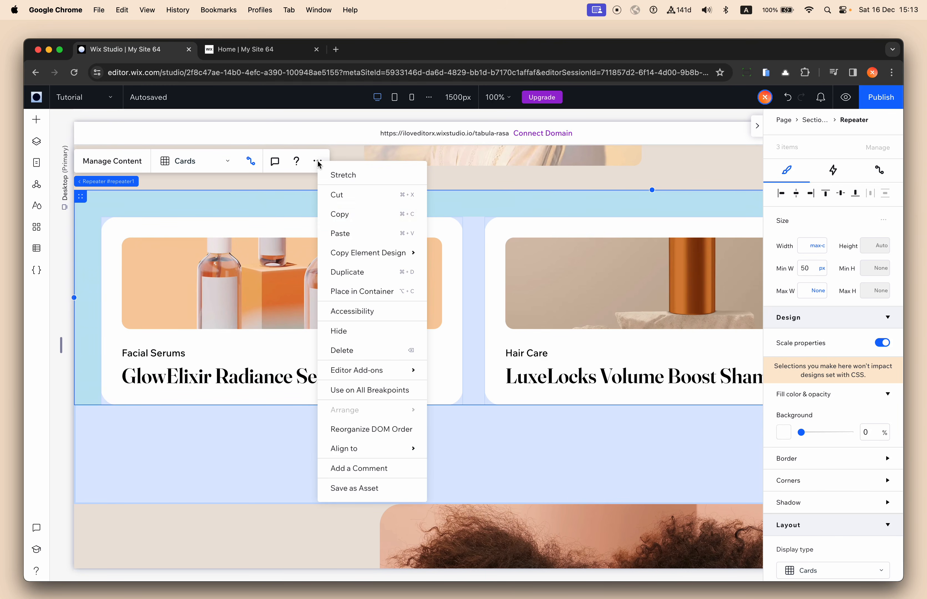
{"action": "left_click", "coordinate": [375, 299]}
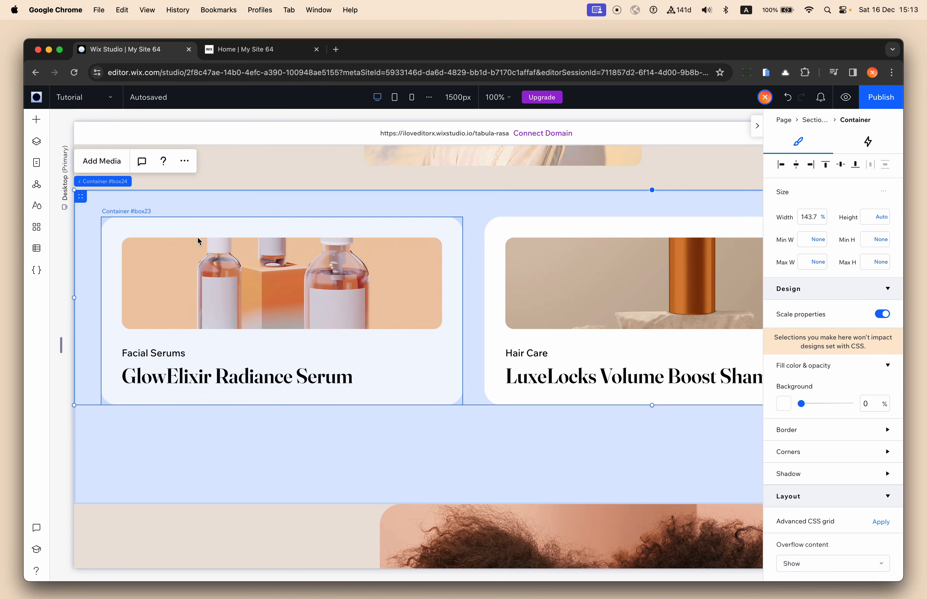
{"action": "left_click", "coordinate": [36, 162]}
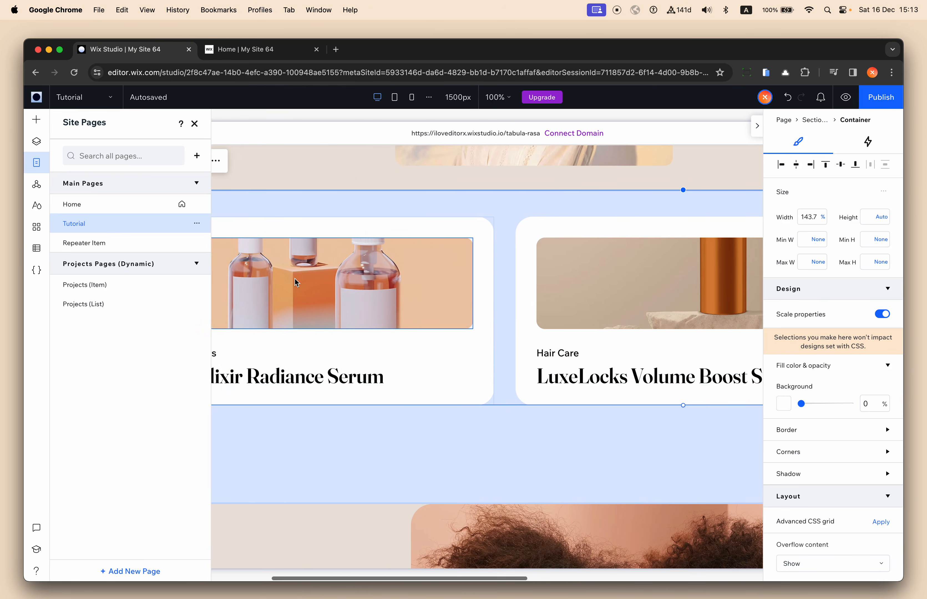
{"action": "left_click", "coordinate": [37, 141]}
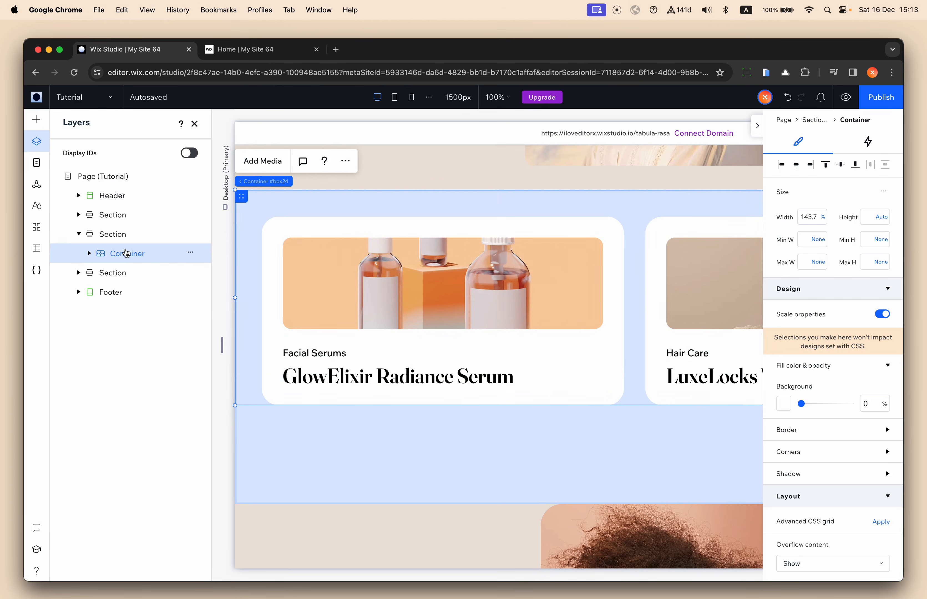
- Rename the new container layer as "Sticky Container (Move)" and widen the layer list to show the full name
{"action": "double_click", "coordinate": [145, 253]}
{"action": "key", "text": "Left"}
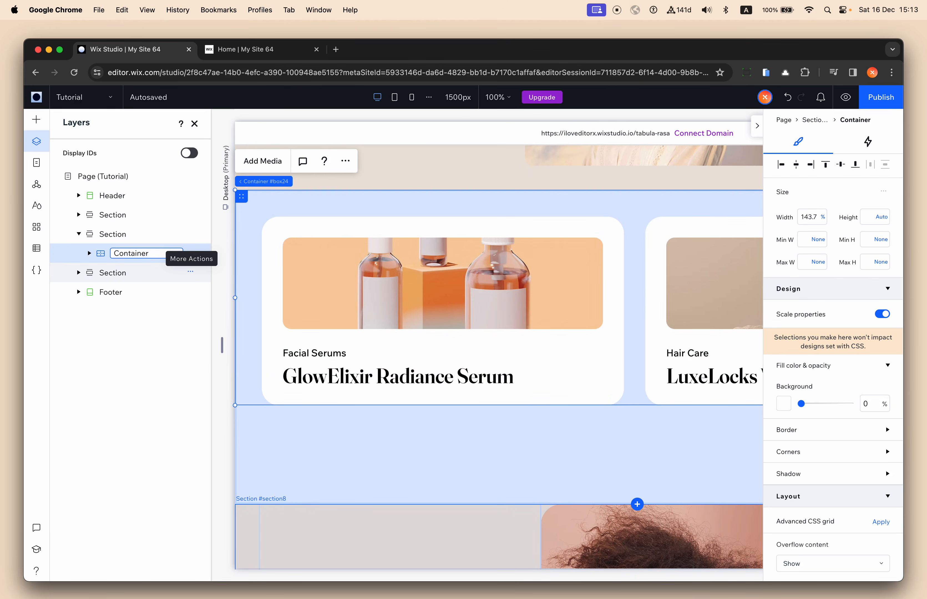
{"action": "type", "text": "Sticky"}
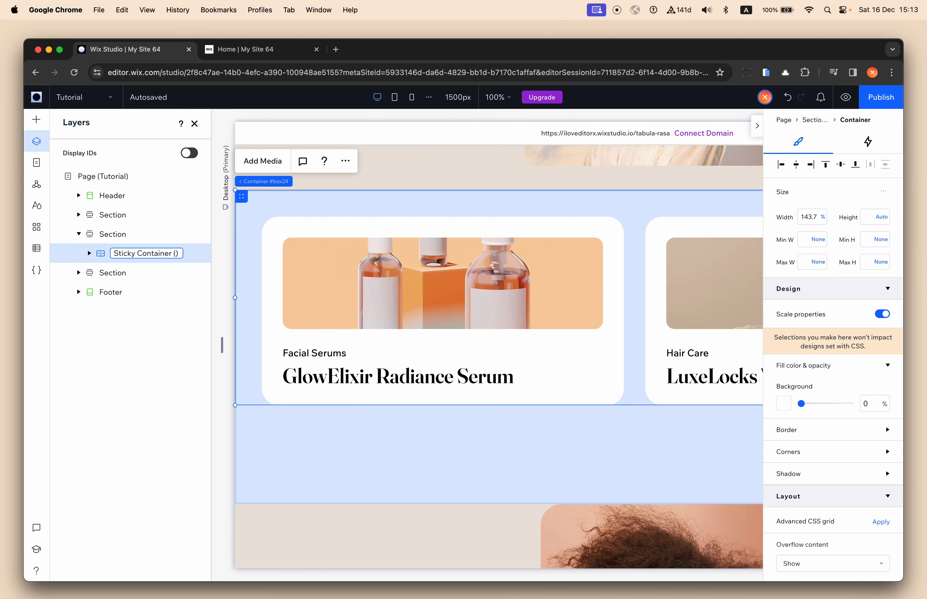
{"action": "type", "text": "Move"}
{"action": "key", "text": "Return"}
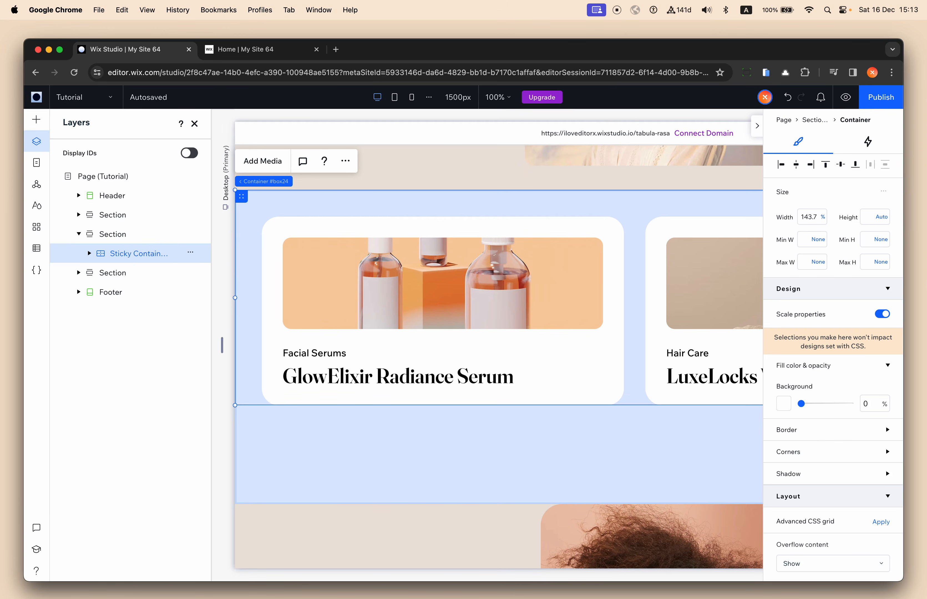
{"action": "left_click_drag", "start_coordinate": [212, 266], "coordinate": [265, 265]}
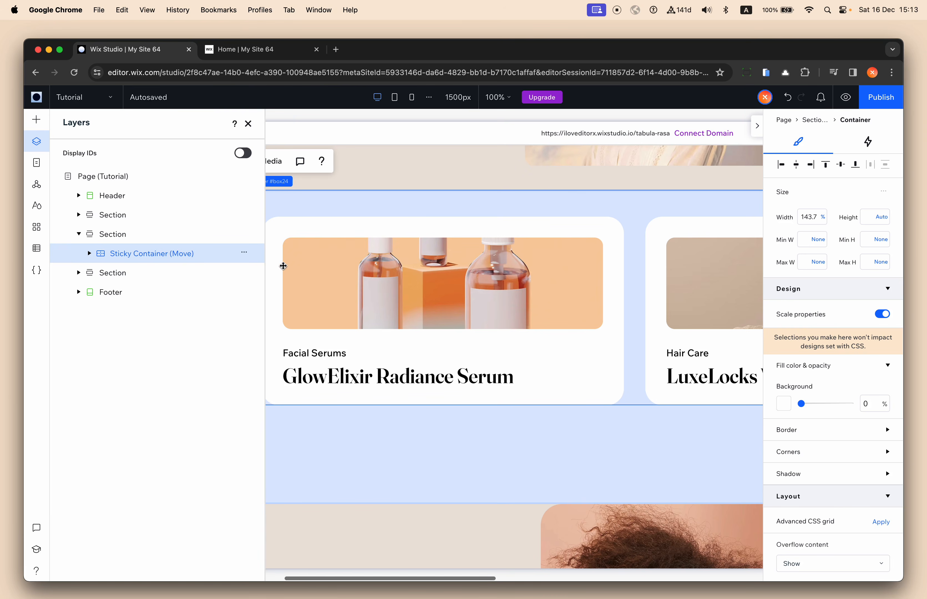
- Examine the repeater and items nested in the sticky container, then select the container and hide the layer structure
{"action": "left_click", "coordinate": [89, 253]}
{"action": "left_click", "coordinate": [149, 277]}
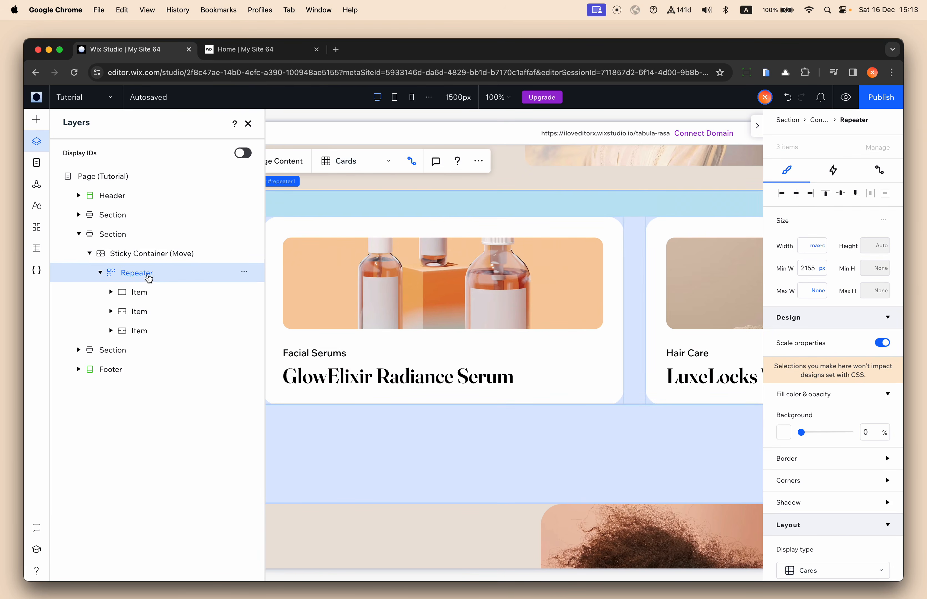
{"action": "left_click", "coordinate": [100, 273]}
{"action": "left_click", "coordinate": [89, 253]}
{"action": "left_click", "coordinate": [95, 235]}
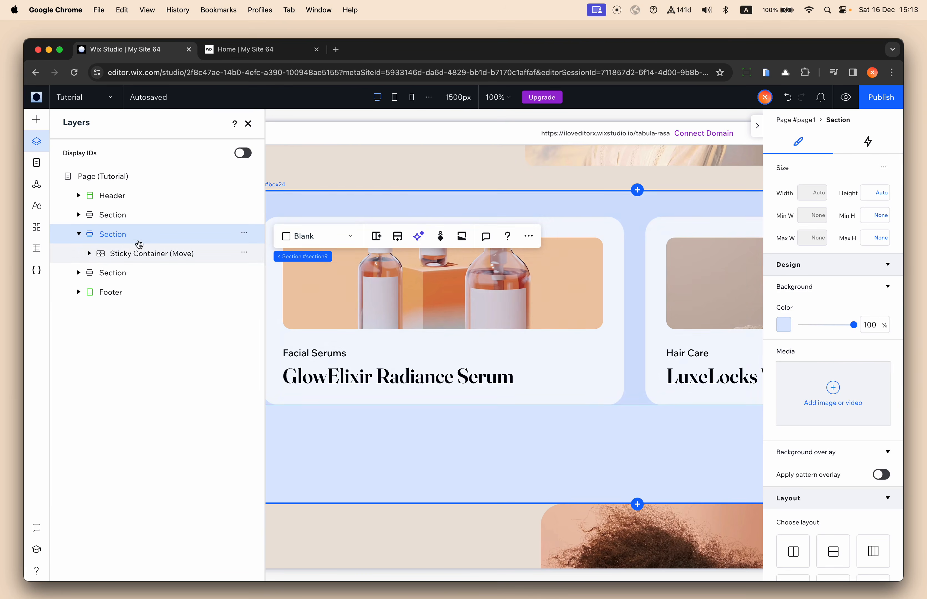
{"action": "left_click", "coordinate": [143, 254]}
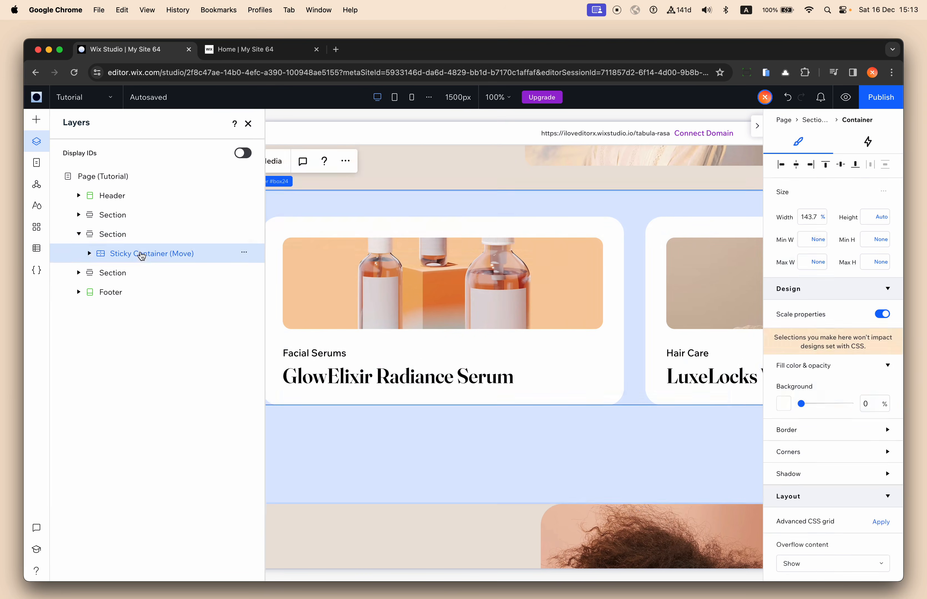
{"action": "left_click", "coordinate": [248, 126]}
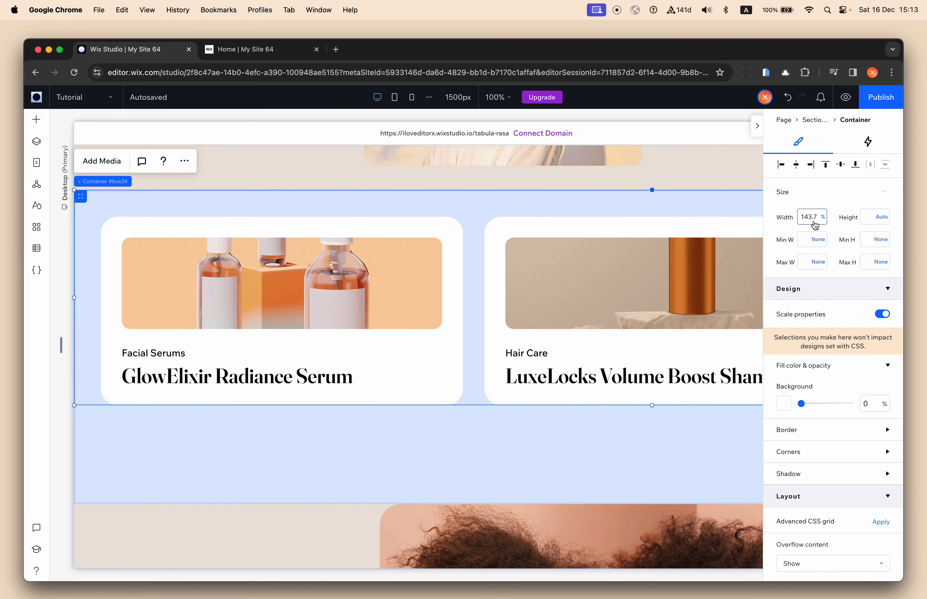
- Set the repeater's minimum width to None and its width to 100%
{"action": "scroll", "coordinate": [677, 275], "scroll_direction": "right", "scroll_amount": 10}
{"action": "scroll", "coordinate": [676, 273], "scroll_direction": "left", "scroll_amount": 5}
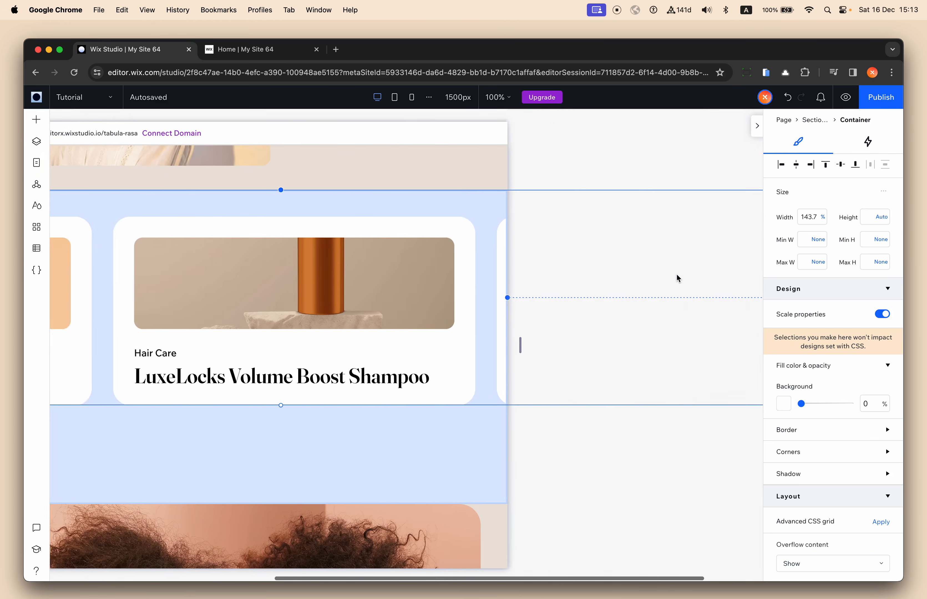
{"action": "left_click", "coordinate": [819, 216]}
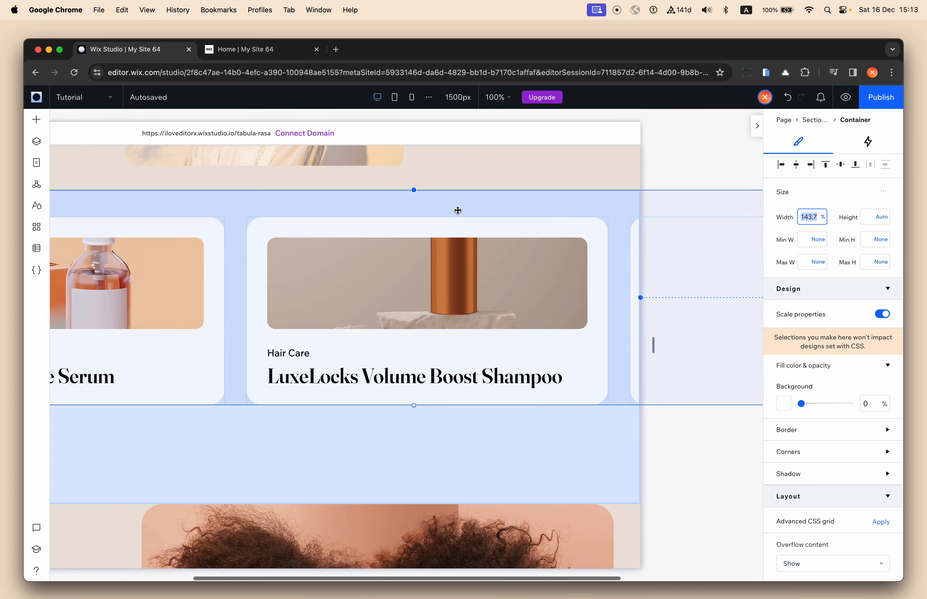
{"action": "scroll", "coordinate": [370, 179], "scroll_direction": "left", "scroll_amount": 5}
{"action": "left_click", "coordinate": [378, 210]}
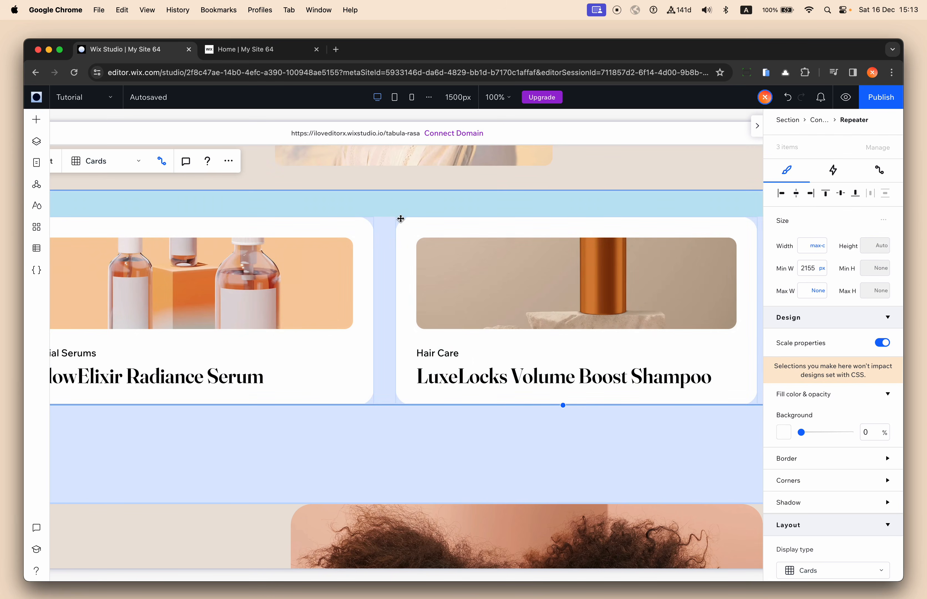
{"action": "scroll", "coordinate": [386, 242], "scroll_direction": "left", "scroll_amount": 3}
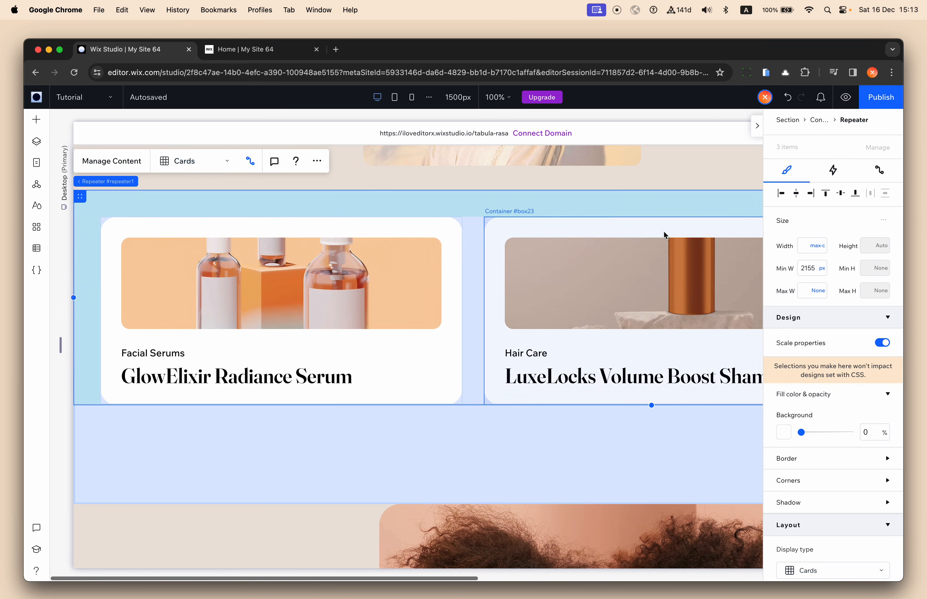
{"action": "left_click", "coordinate": [822, 268]}
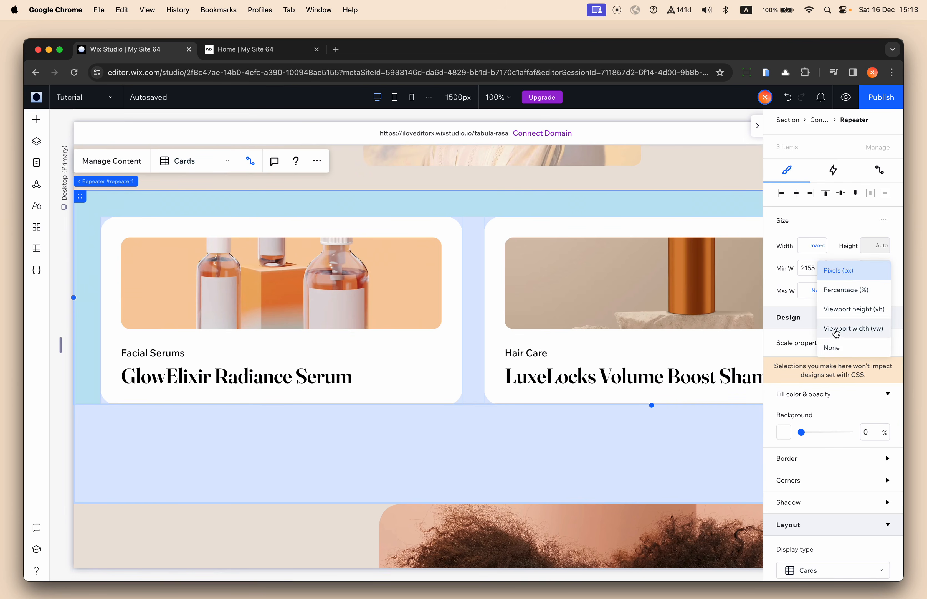
{"action": "left_click", "coordinate": [836, 344]}
{"action": "left_click", "coordinate": [818, 249]}
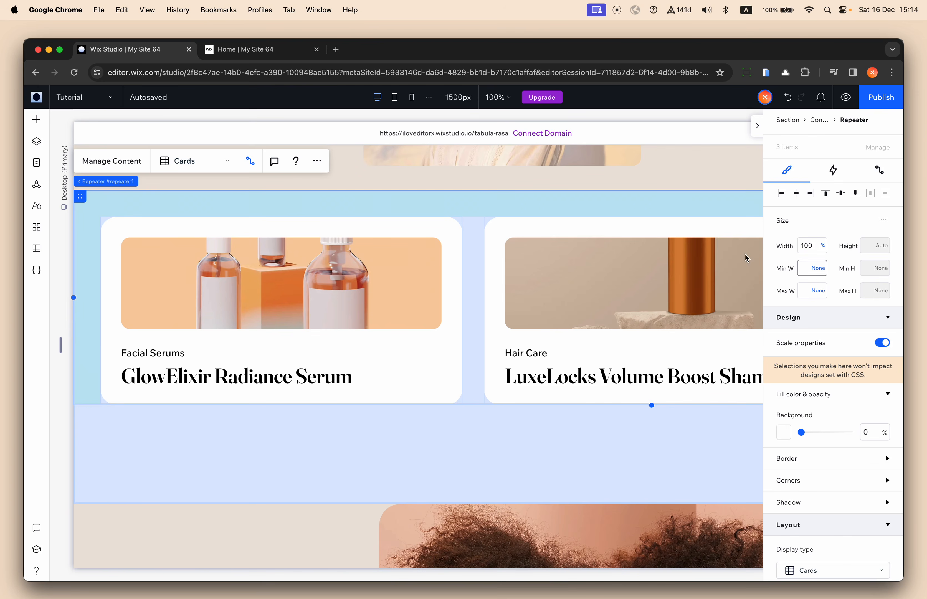
{"action": "scroll", "coordinate": [555, 271], "scroll_direction": "right", "scroll_amount": 10}
{"action": "scroll", "coordinate": [561, 273], "scroll_direction": "left", "scroll_amount": 10}
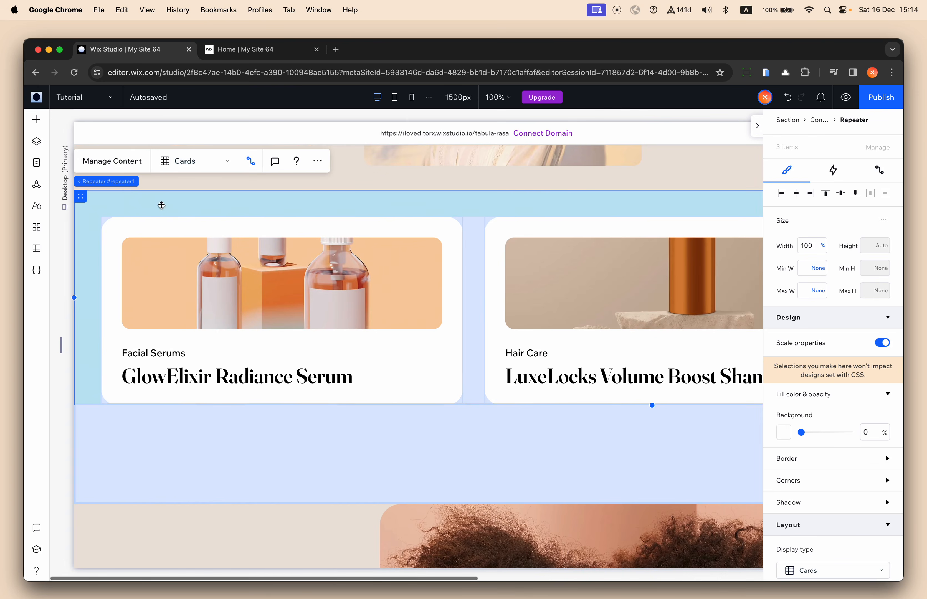
- Set the width of the container around the repeater to Max content
{"action": "left_click", "coordinate": [124, 182]}
{"action": "left_click", "coordinate": [805, 221]}
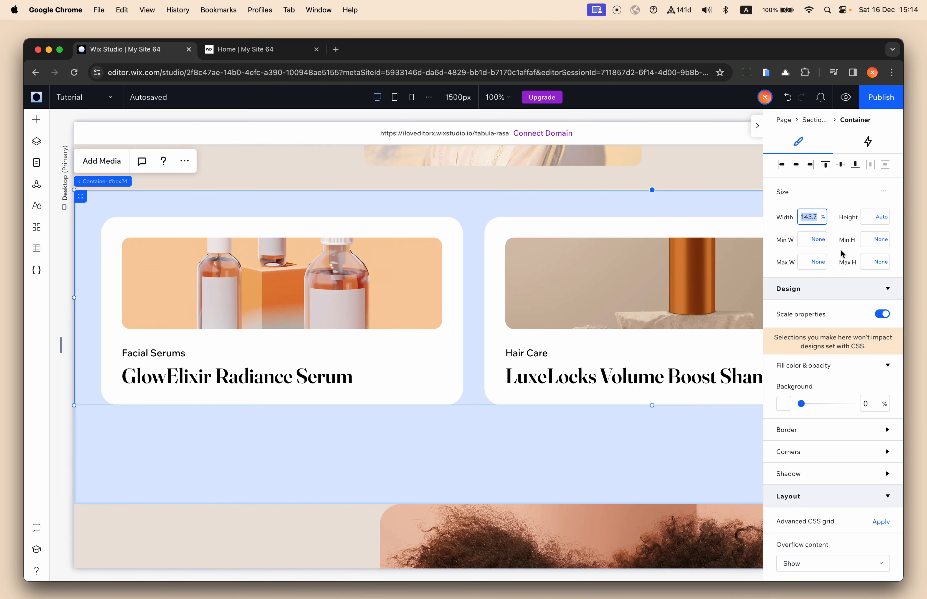
{"action": "left_click", "coordinate": [823, 217]}
{"action": "left_click", "coordinate": [823, 297]}
{"action": "scroll", "coordinate": [692, 256], "scroll_direction": "right", "scroll_amount": 12}
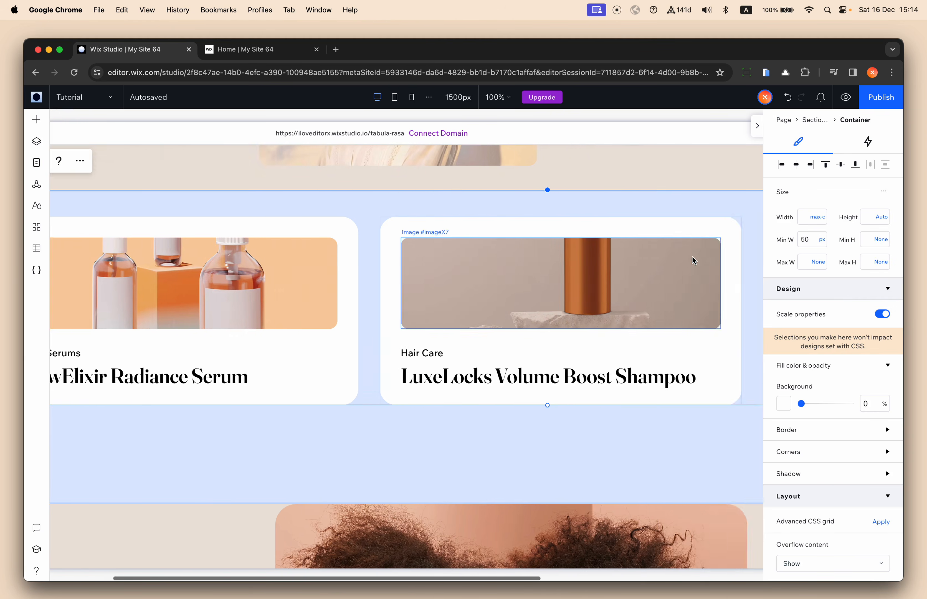
{"action": "scroll", "coordinate": [606, 268], "scroll_direction": "left", "scroll_amount": 1}
{"action": "scroll", "coordinate": [606, 270], "scroll_direction": "left", "scroll_amount": 12}
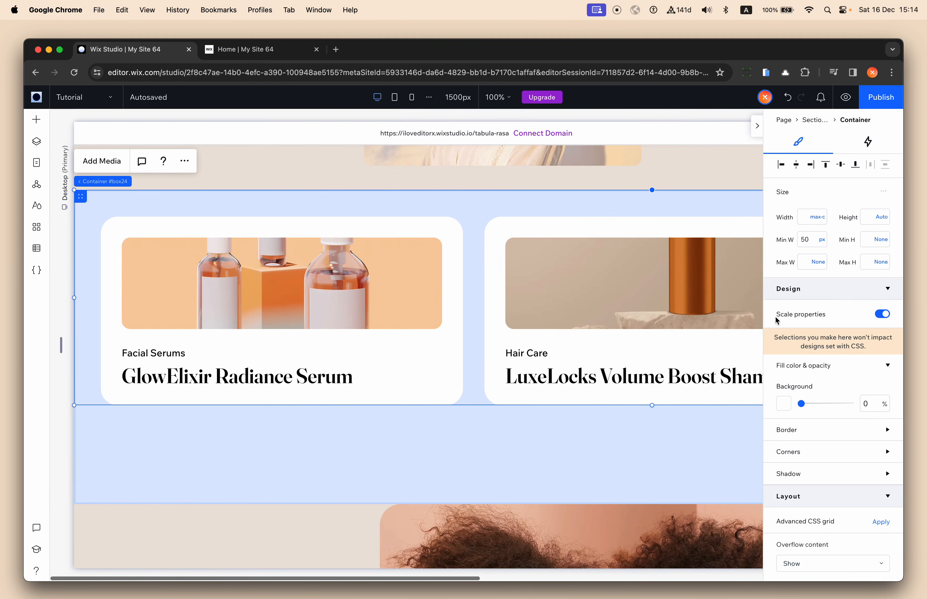
- Set the sticky container's right margin to 0%
{"action": "scroll", "coordinate": [790, 350], "scroll_direction": "down", "scroll_amount": 8}
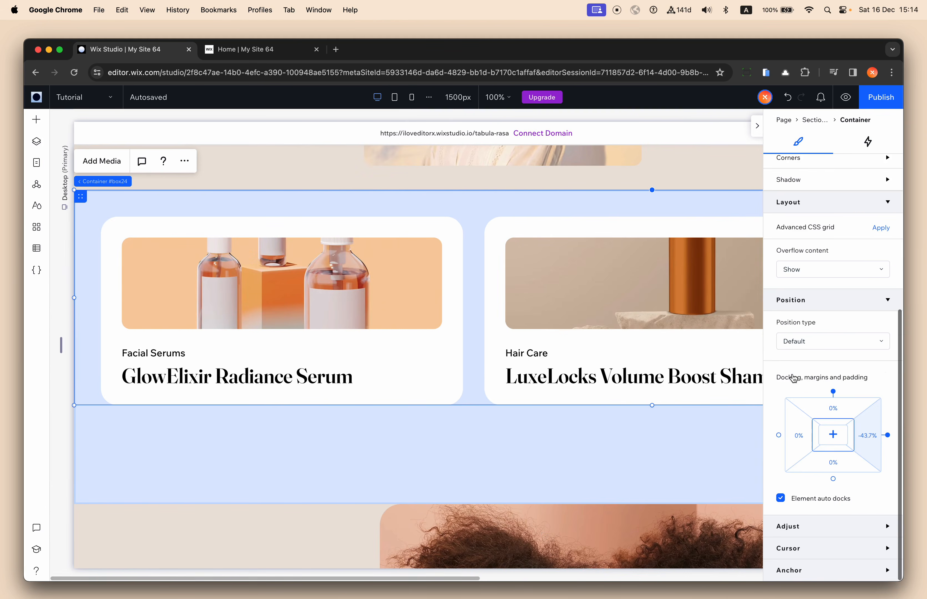
{"action": "left_click", "coordinate": [867, 448]}
{"action": "type", "text": "0"}
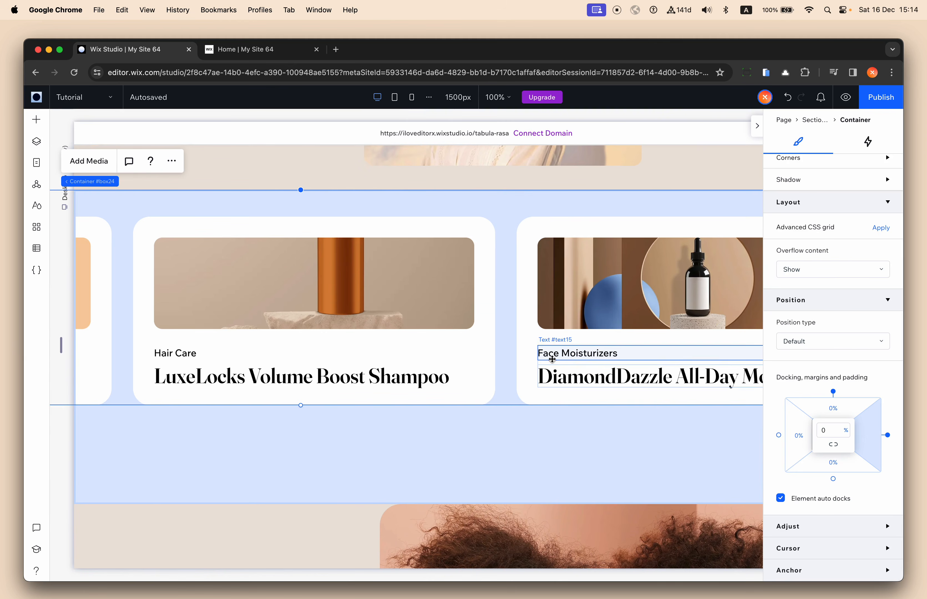
{"action": "left_click", "coordinate": [402, 209]}
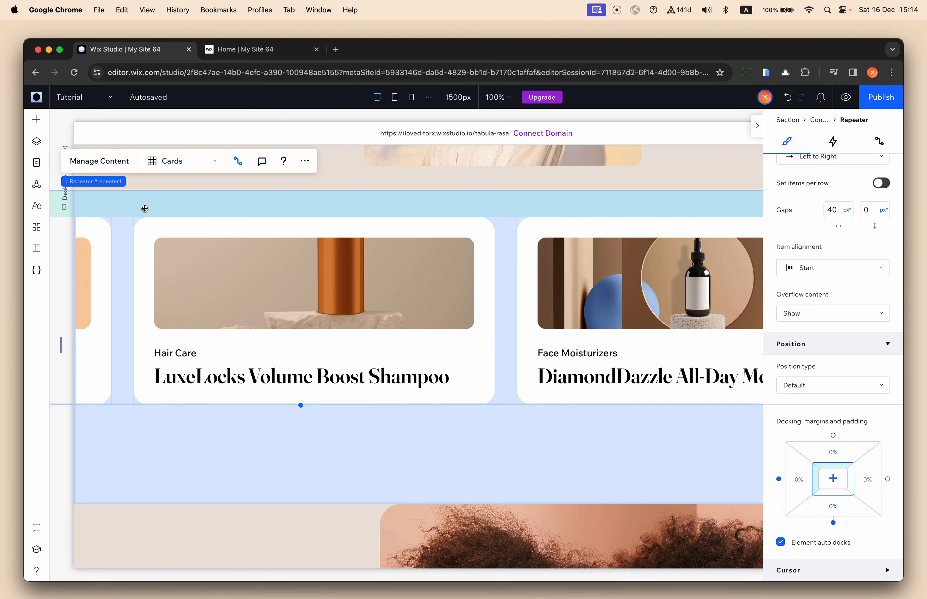
{"action": "left_click", "coordinate": [109, 184]}
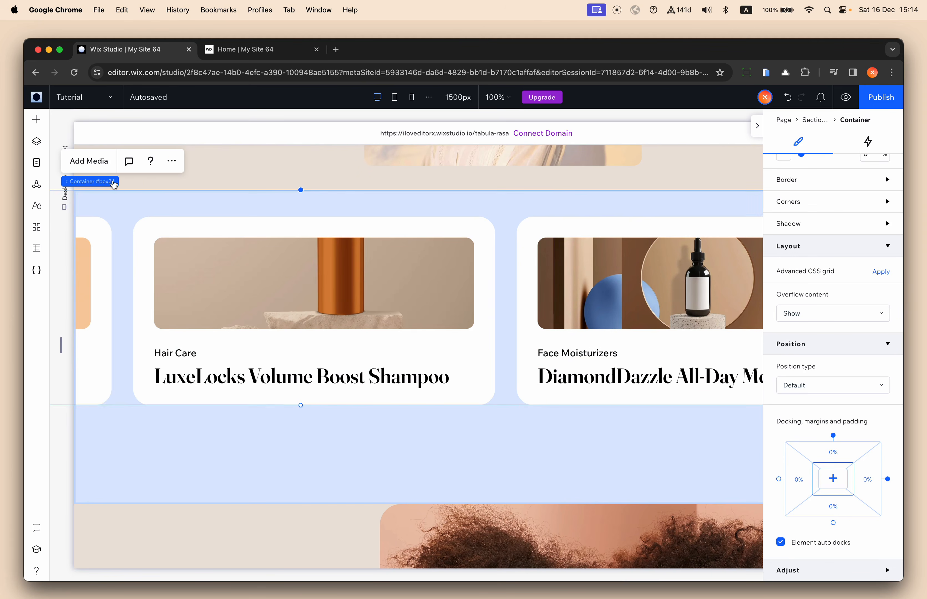
- Dock the sticky container to the left edge of its section and set its left margin to 0%
{"action": "left_click", "coordinate": [778, 479]}
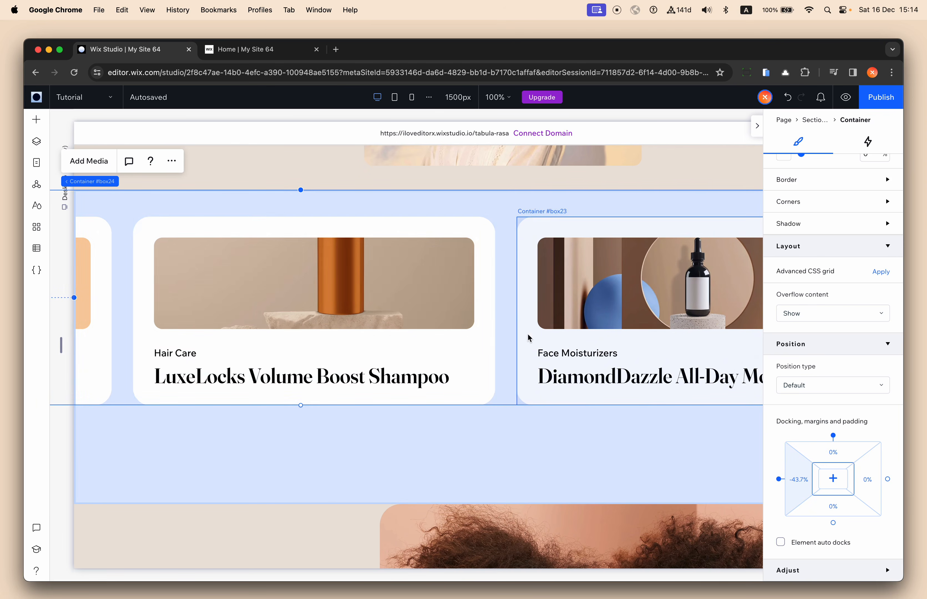
{"action": "left_click", "coordinate": [797, 482]}
{"action": "type", "text": "0"}
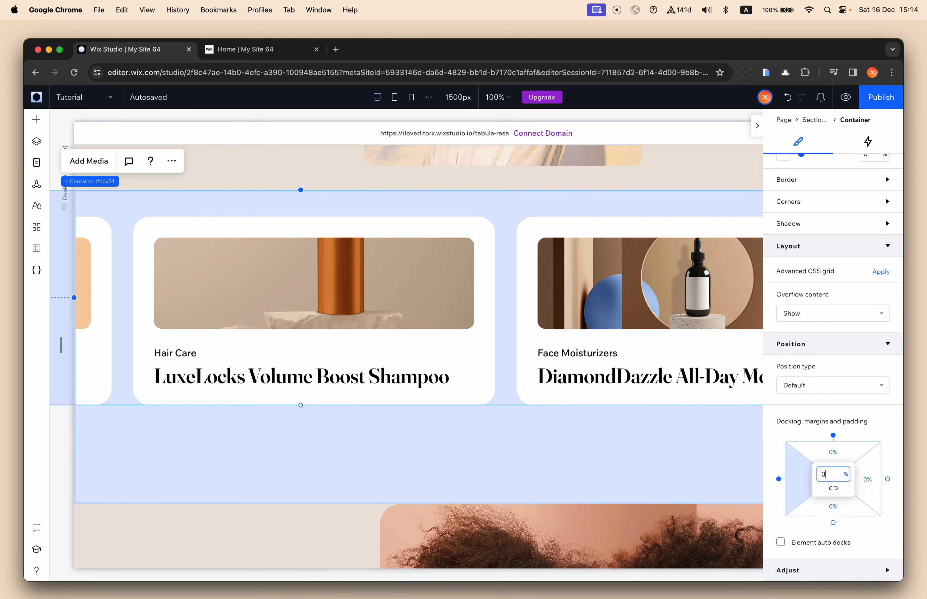
{"action": "scroll", "coordinate": [366, 347], "scroll_direction": "right", "scroll_amount": 9}
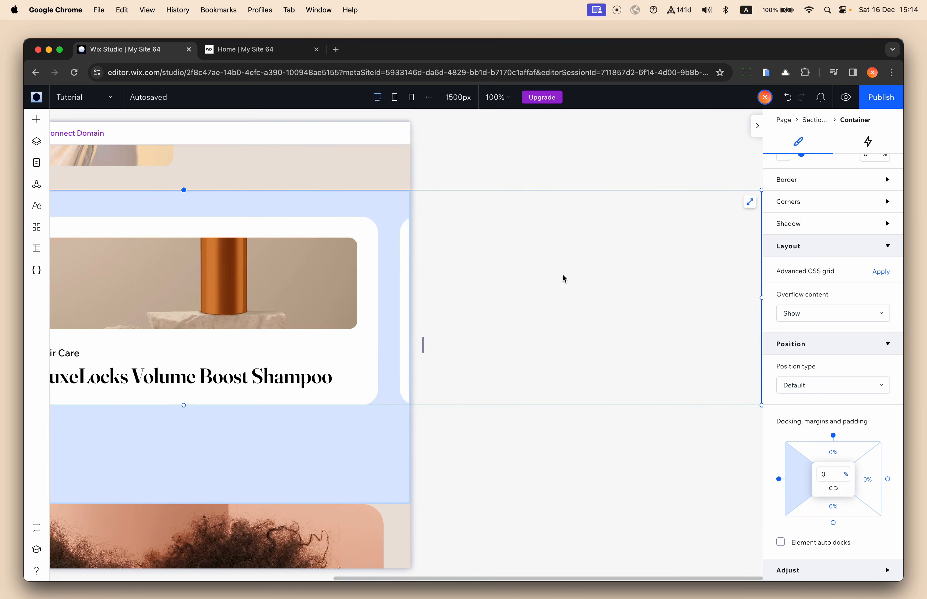
{"action": "scroll", "coordinate": [490, 239], "scroll_direction": "left", "scroll_amount": 9}
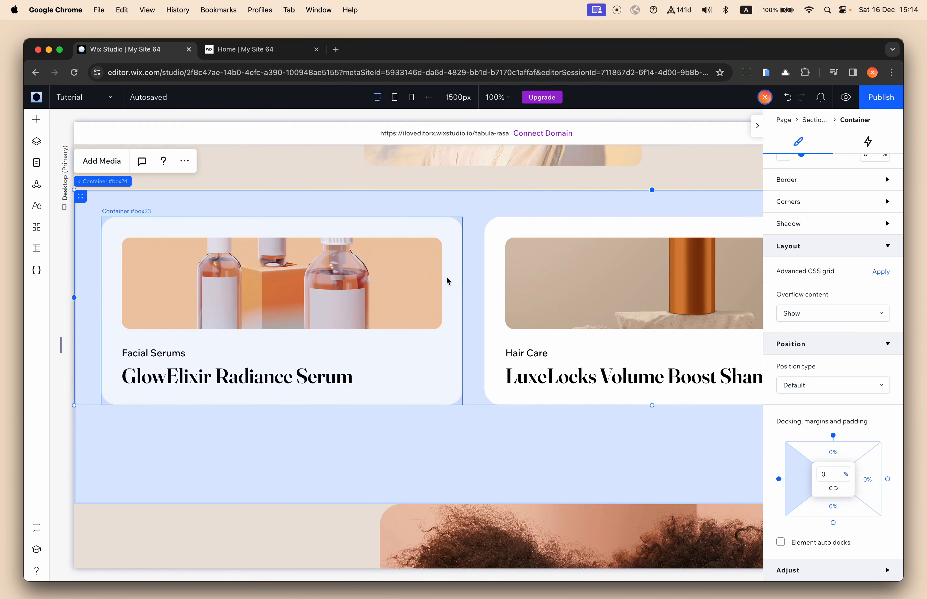
- Check the product section on the published example page and set the sticky container's height to the calculation (100vh - 50px)
{"action": "scroll", "coordinate": [843, 217], "scroll_direction": "up", "scroll_amount": 6}
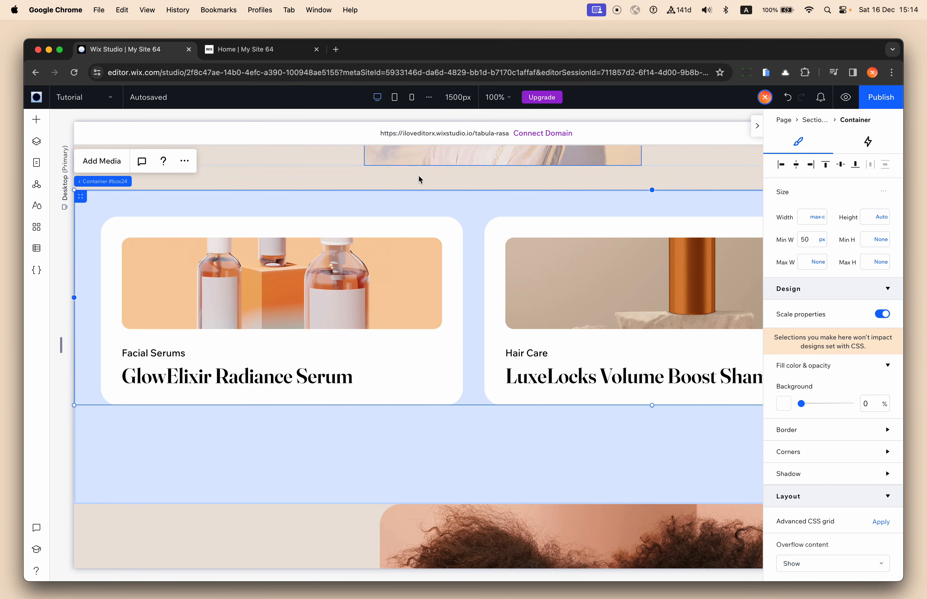
{"action": "left_click", "coordinate": [239, 59]}
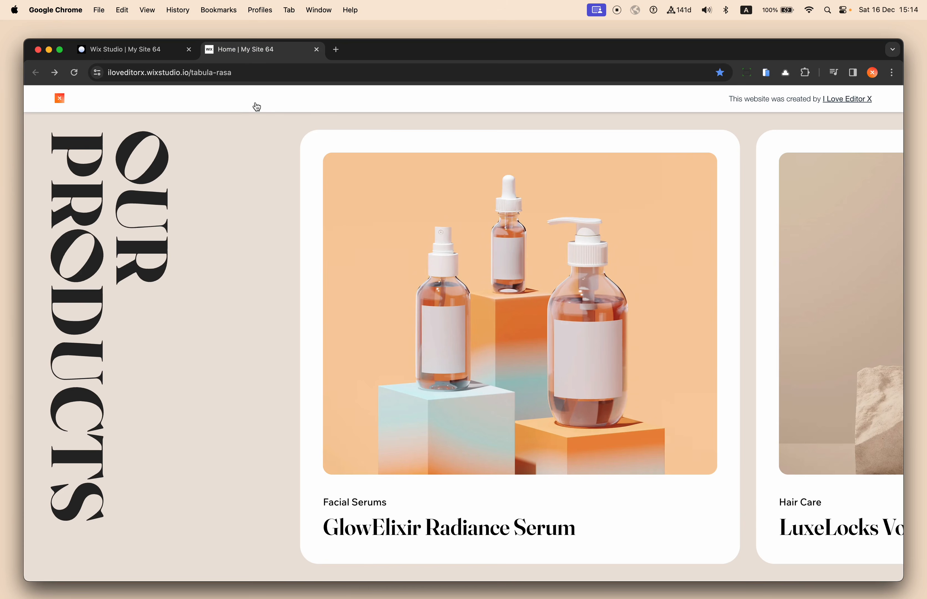
{"action": "left_click", "coordinate": [158, 50]}
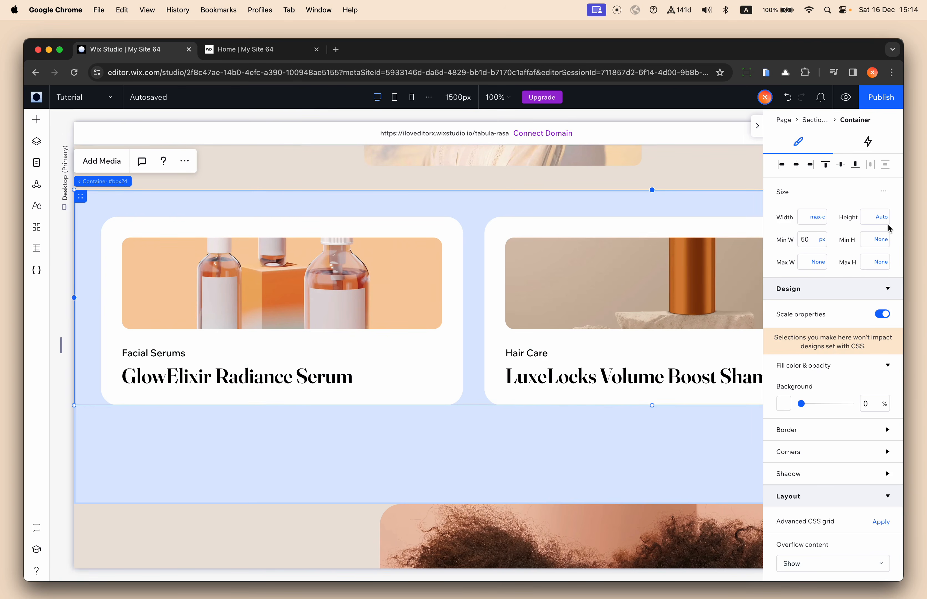
{"action": "left_click", "coordinate": [882, 216]}
{"action": "left_click", "coordinate": [867, 240]}
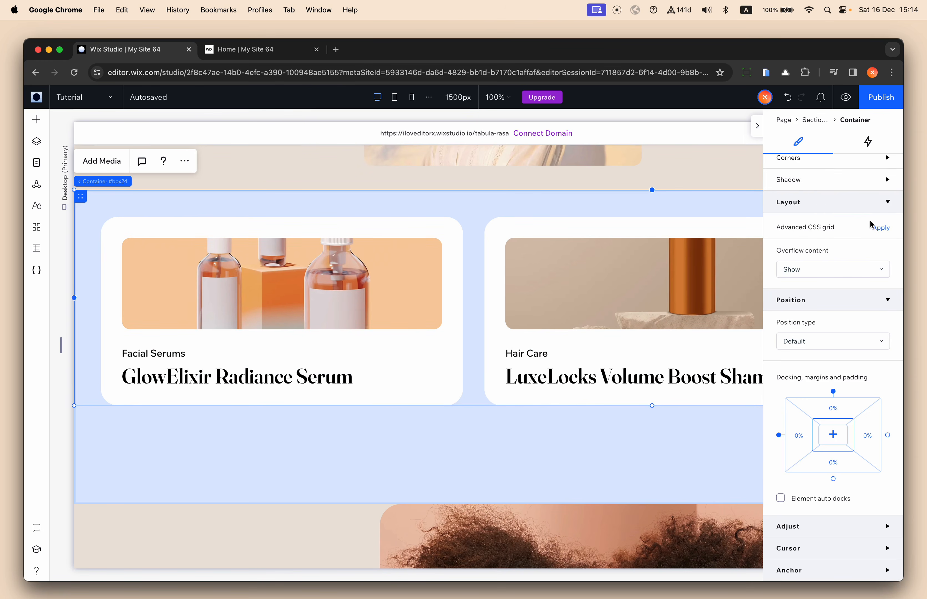
{"action": "scroll", "coordinate": [865, 209], "scroll_direction": "up", "scroll_amount": 3}
{"action": "scroll", "coordinate": [865, 209], "scroll_direction": "up", "scroll_amount": 5}
{"action": "left_click", "coordinate": [866, 218]}
{"action": "key", "text": "Left"}
{"action": "key", "text": "Right"}
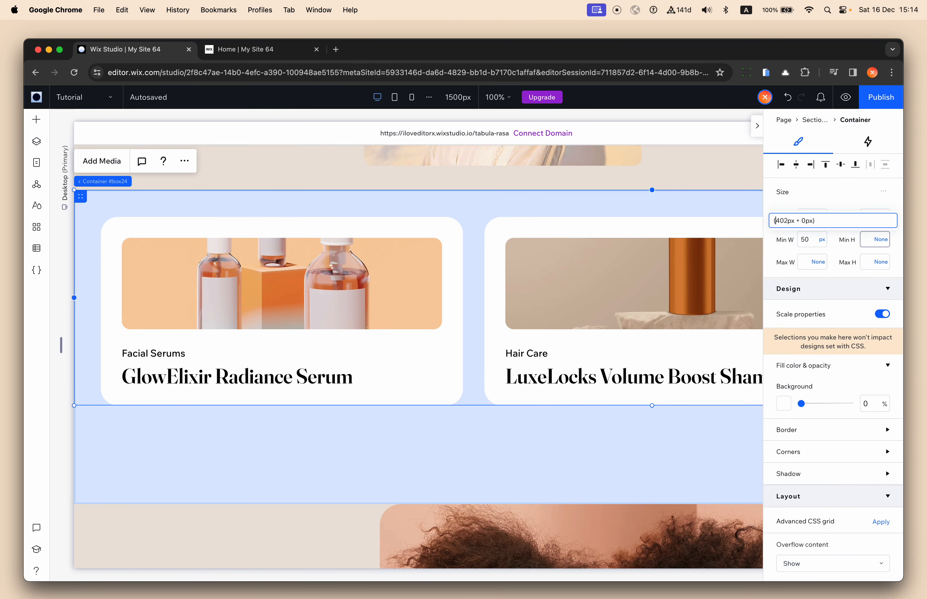
{"action": "key", "text": "shift+Right"}
{"action": "key", "text": "shift+Right"}
{"action": "key", "text": "shift+Right"}
{"action": "key", "text": "shift+Right"}
{"action": "key", "text": "shift+Right"}
{"action": "key", "text": "shift+Right"}
{"action": "key", "text": "shift+Right"}
{"action": "type", "text": "10"}
{"action": "key", "text": "Return"}
- Centre the repeater vertically inside the sticky container
{"action": "scroll", "coordinate": [678, 328], "scroll_direction": "down", "scroll_amount": 2}
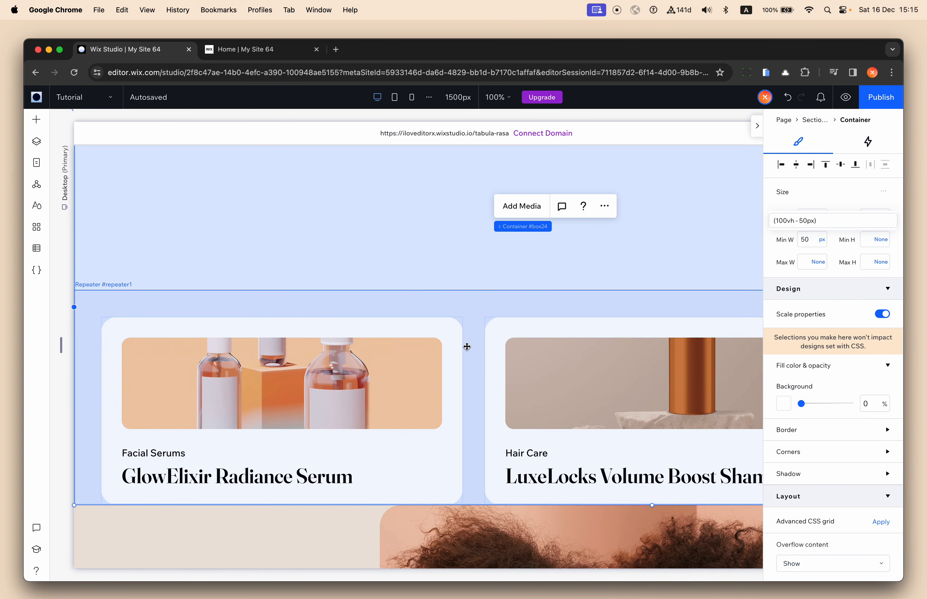
{"action": "scroll", "coordinate": [428, 208], "scroll_direction": "up", "scroll_amount": 2}
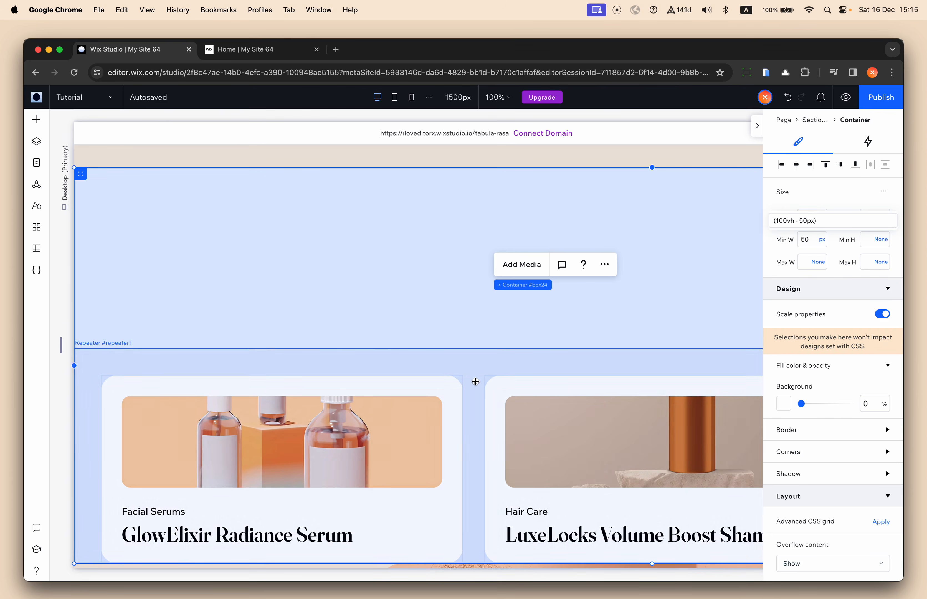
{"action": "left_click", "coordinate": [465, 377]}
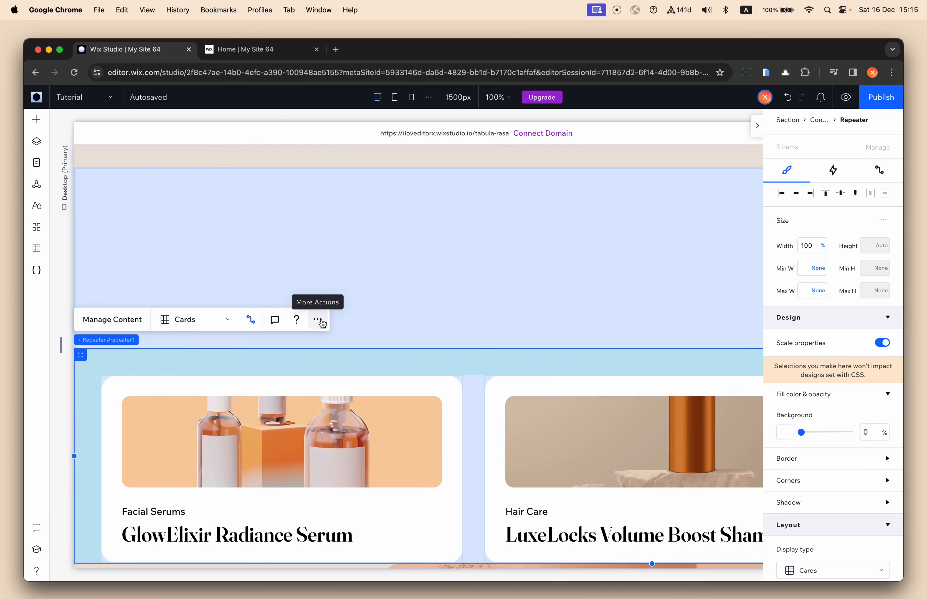
{"action": "left_click", "coordinate": [838, 192]}
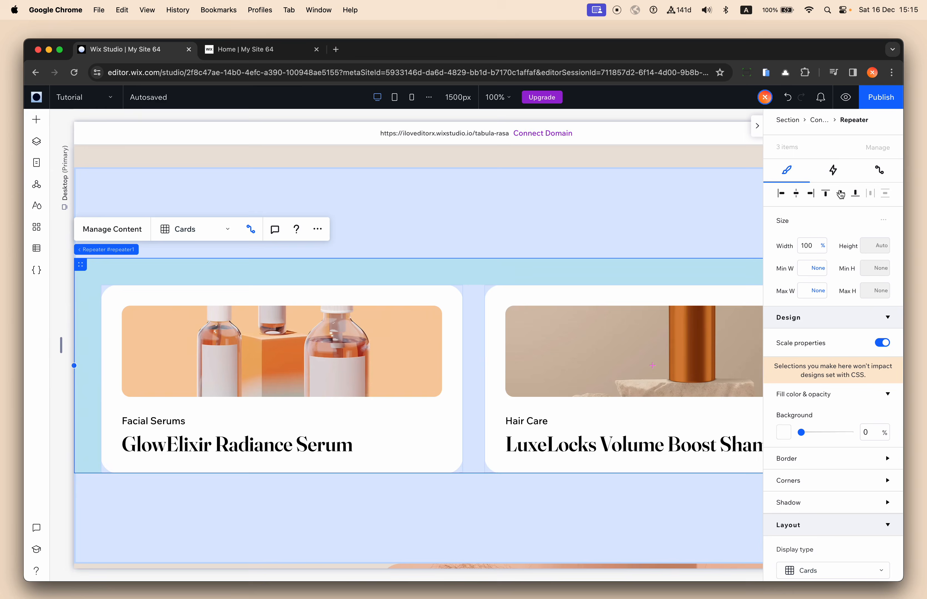
- Stretch the products repeater to fill the sticky container and set its bottom padding to 50 px
{"action": "left_click", "coordinate": [317, 229]}
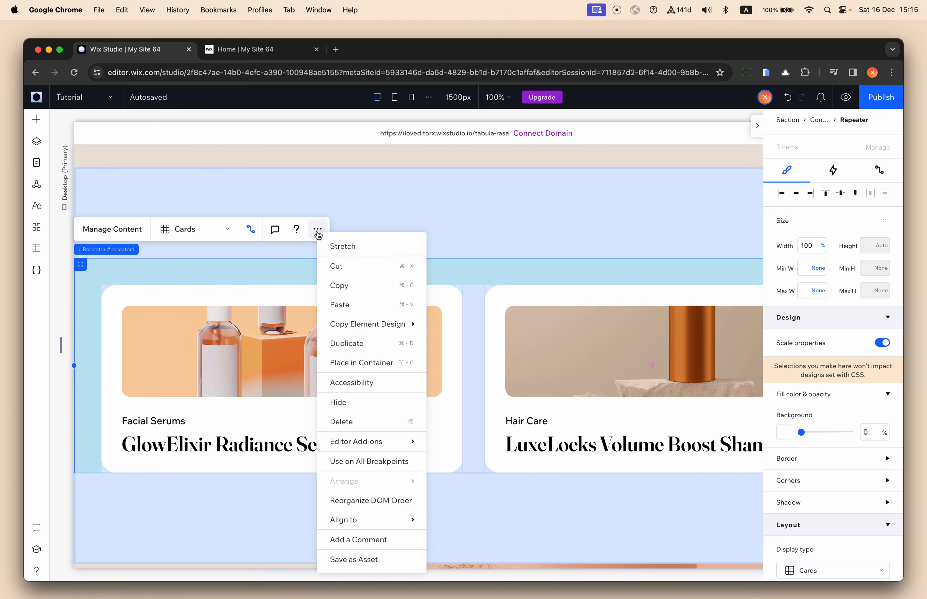
{"action": "left_click", "coordinate": [364, 250]}
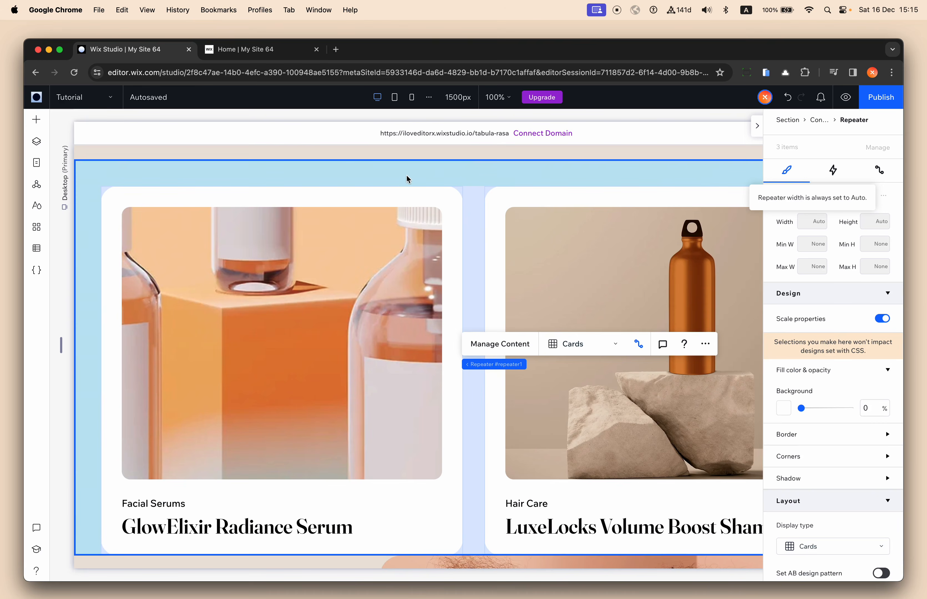
{"action": "scroll", "coordinate": [807, 451], "scroll_direction": "down", "scroll_amount": 10}
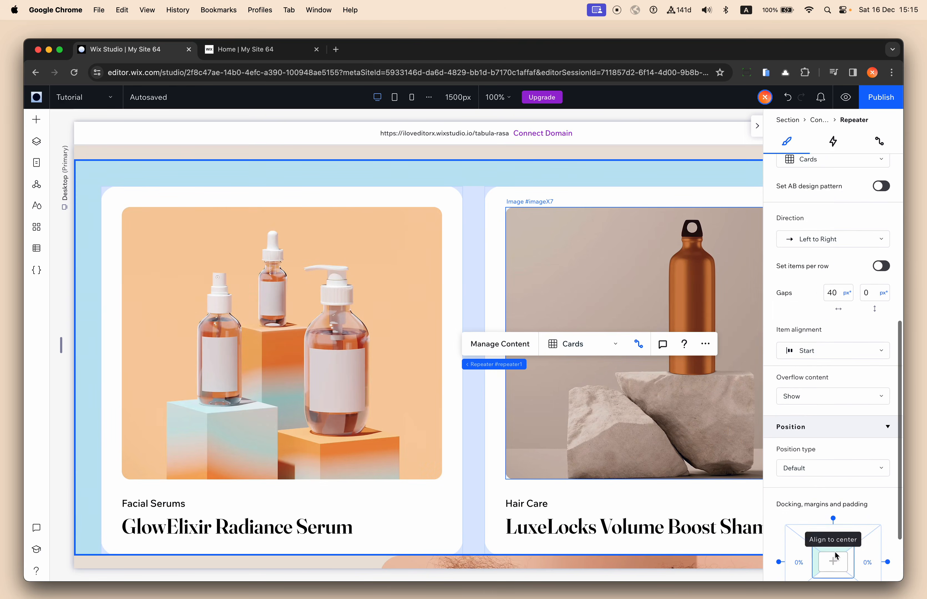
{"action": "scroll", "coordinate": [836, 557], "scroll_direction": "down", "scroll_amount": 3}
{"action": "left_click", "coordinate": [834, 533]}
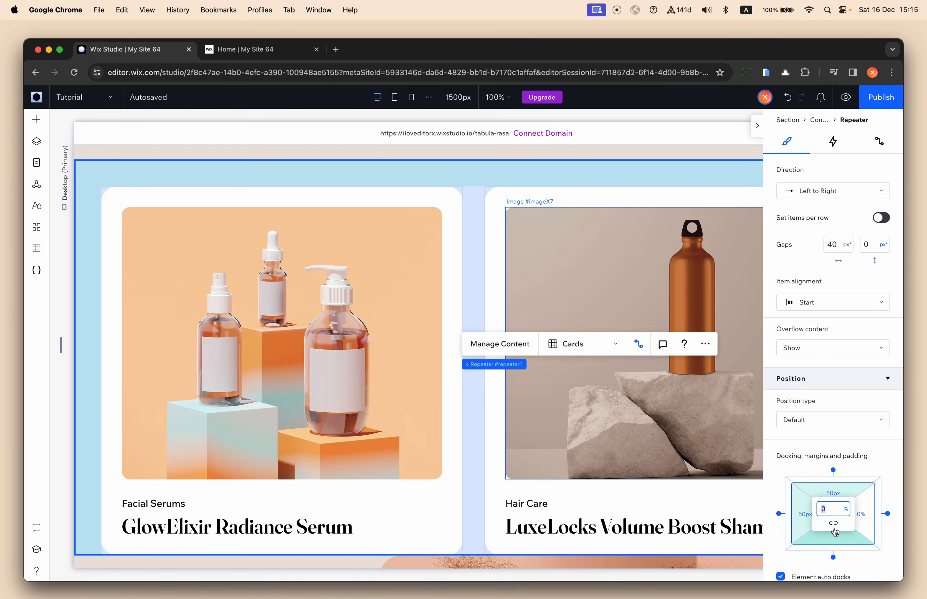
{"action": "type", "text": "50"}
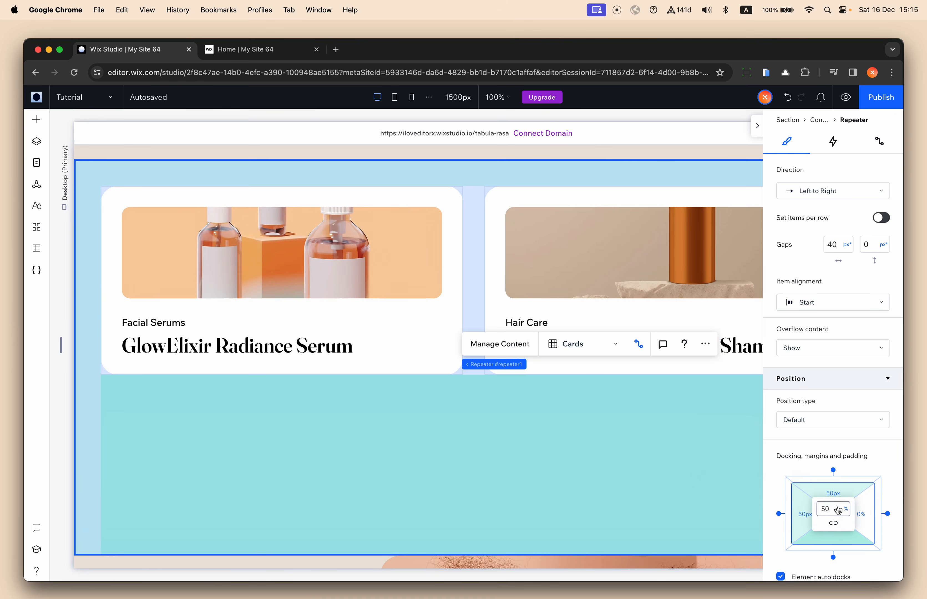
{"action": "left_click", "coordinate": [836, 506]}
{"action": "type", "text": "px"}
{"action": "key", "text": "Return"}
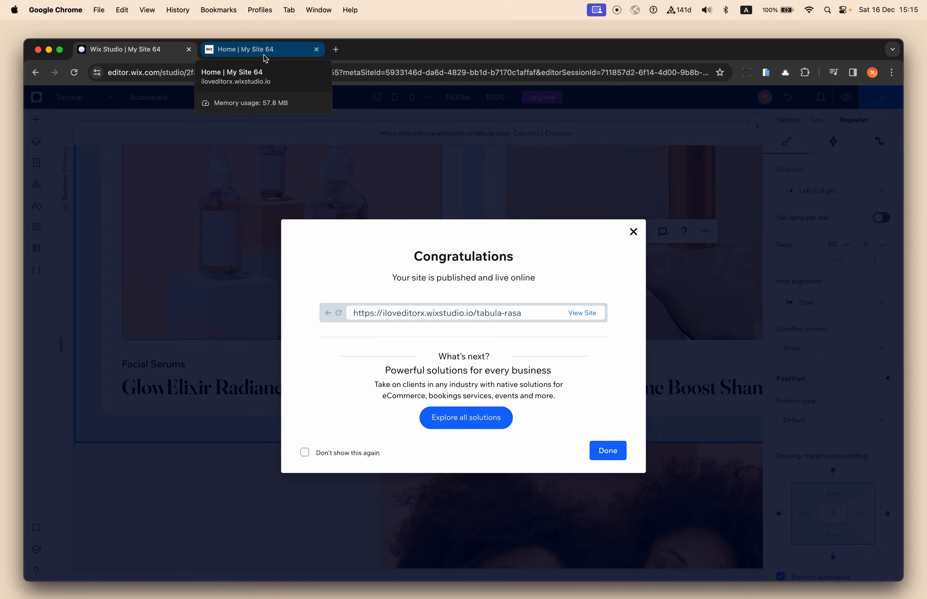
- Check on the published example page how the product cards move beside the Our Products heading during scrolling
{"action": "left_click", "coordinate": [264, 55]}
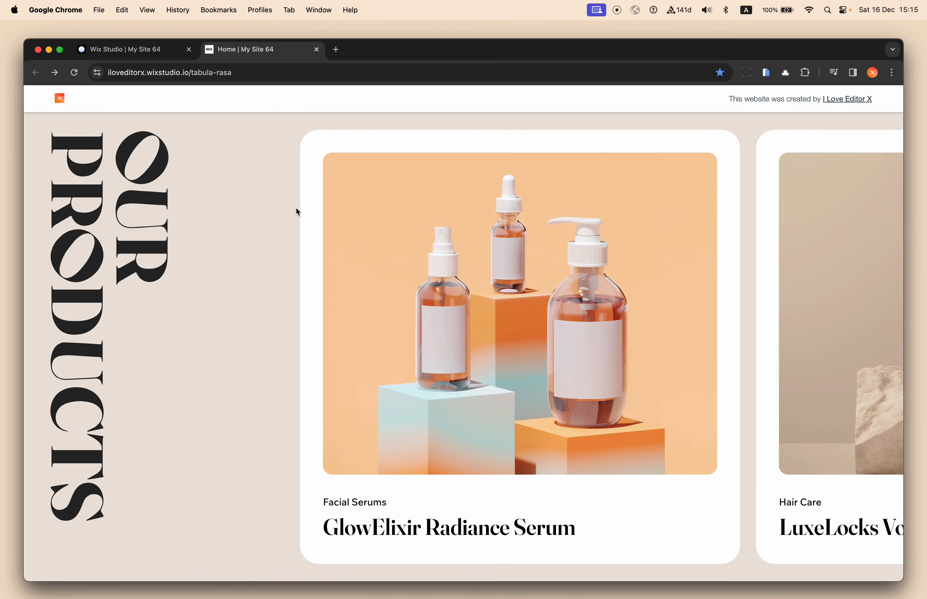
{"action": "scroll", "coordinate": [297, 210], "scroll_direction": "down", "scroll_amount": 3}
{"action": "scroll", "coordinate": [297, 210], "scroll_direction": "up", "scroll_amount": 5}
{"action": "scroll", "coordinate": [297, 211], "scroll_direction": "down", "scroll_amount": 3}
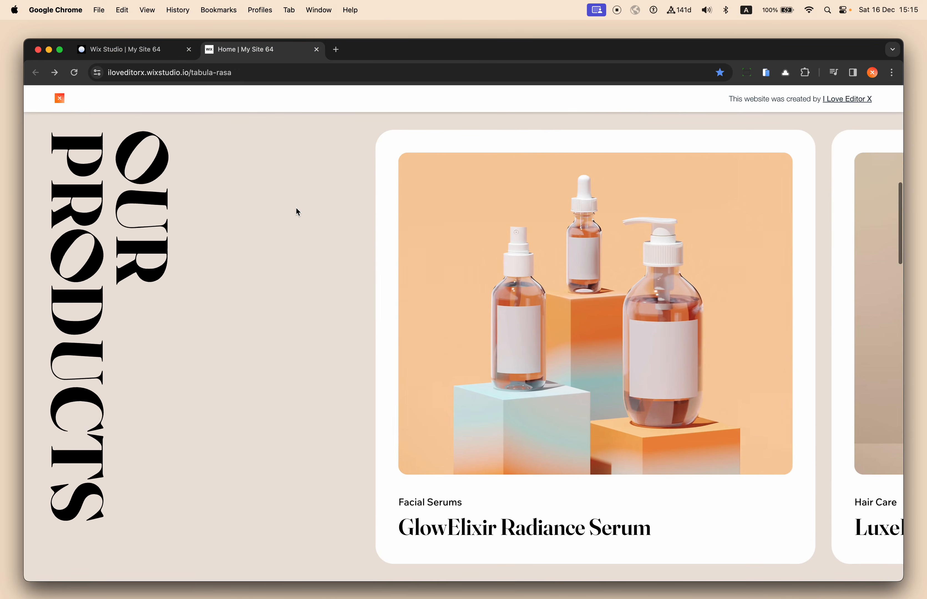
{"action": "scroll", "coordinate": [297, 211], "scroll_direction": "down", "scroll_amount": 2}
{"action": "scroll", "coordinate": [261, 225], "scroll_direction": "down", "scroll_amount": 2}
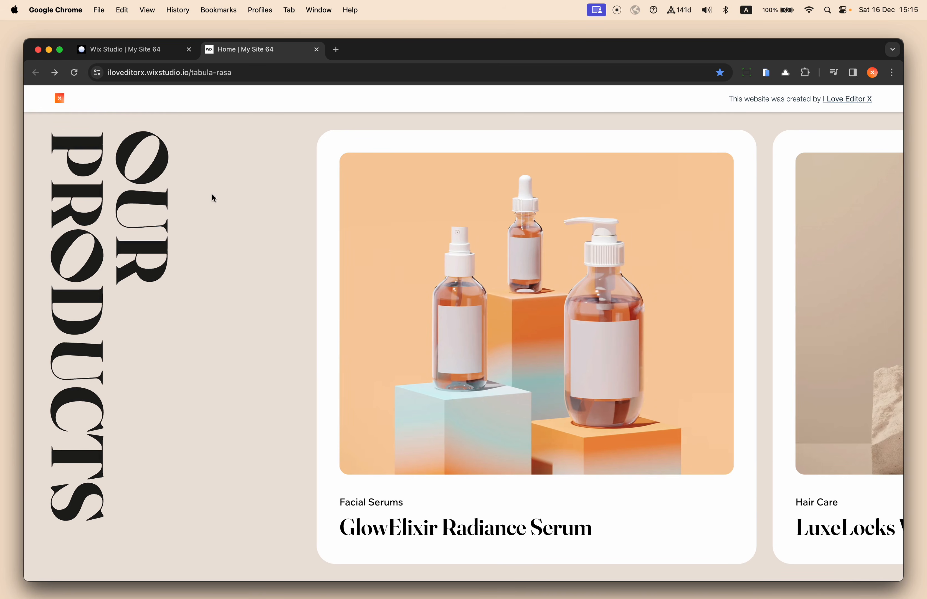
{"action": "left_click", "coordinate": [151, 56]}
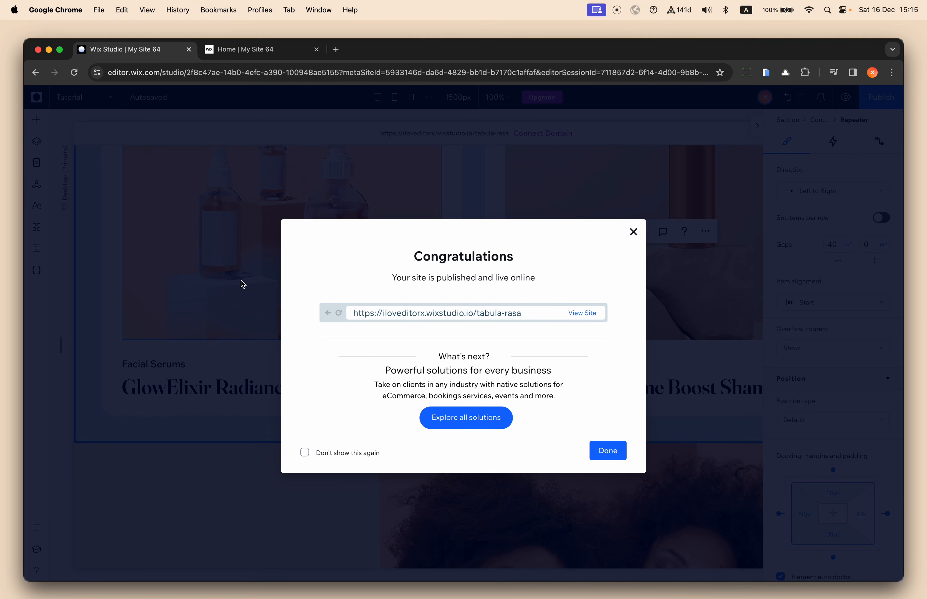
- Select the container that holds the products repeater and set its position type to Sticky
{"action": "left_click", "coordinate": [241, 280]}
{"action": "scroll", "coordinate": [293, 328], "scroll_direction": "up", "scroll_amount": 2}
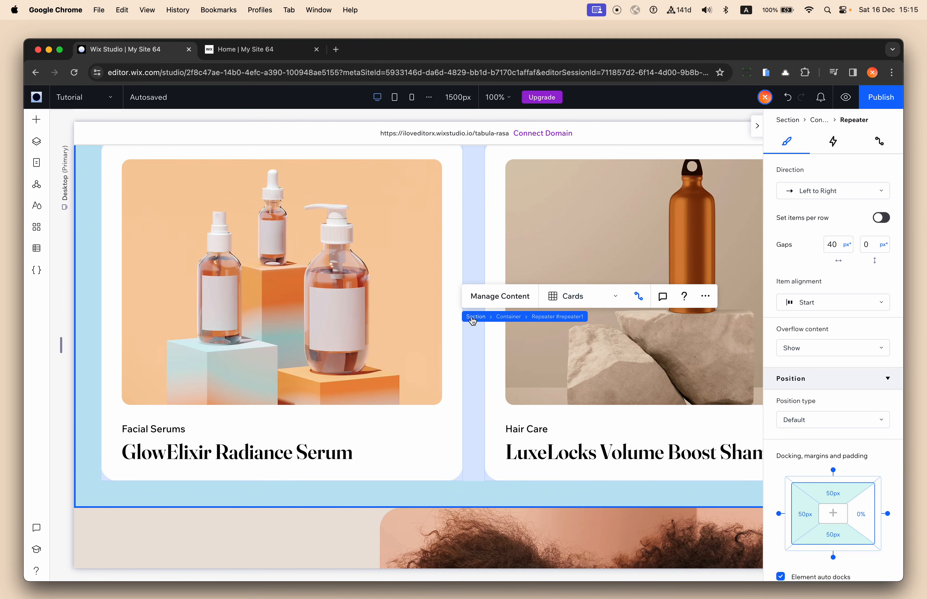
{"action": "left_click", "coordinate": [474, 316]}
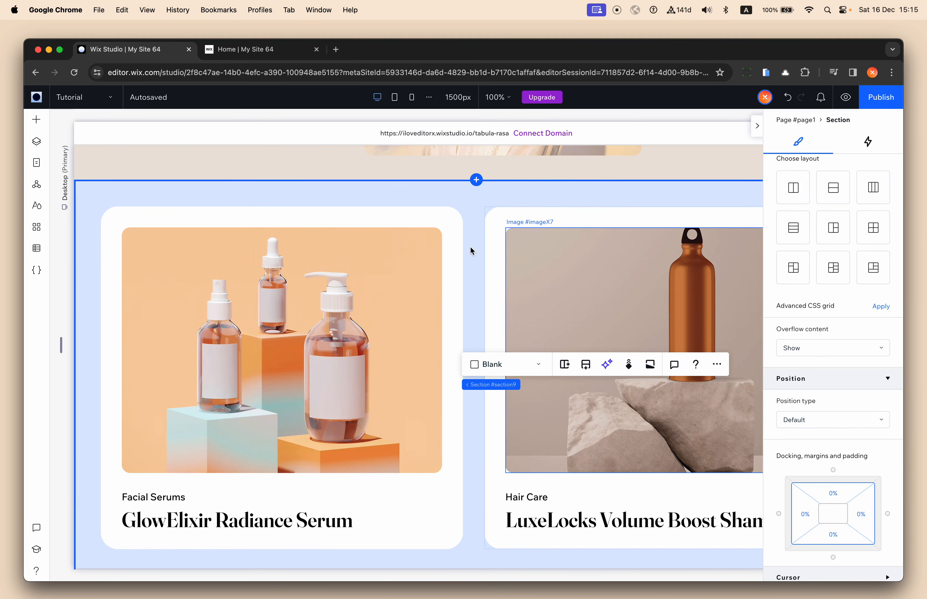
{"action": "left_click", "coordinate": [477, 198]}
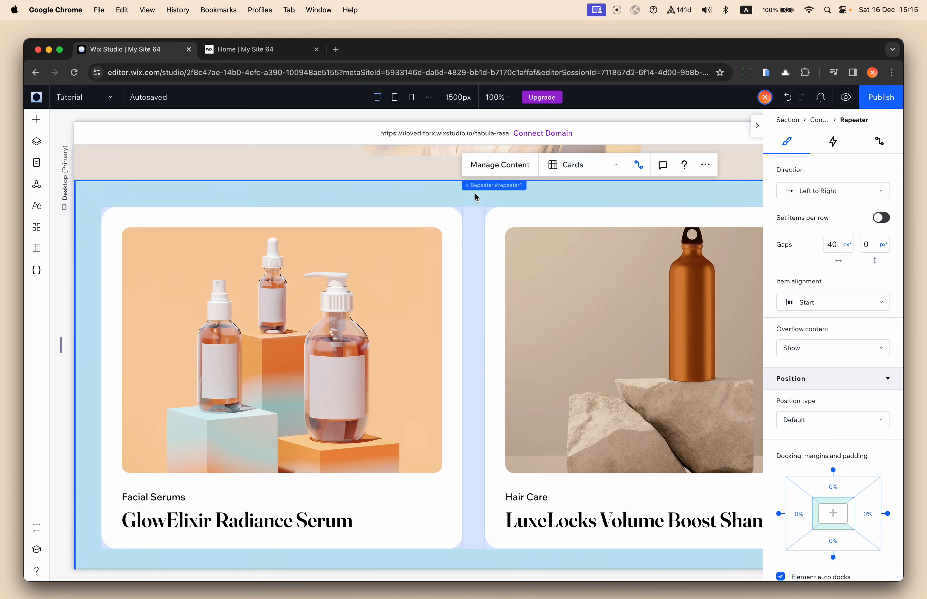
{"action": "left_click", "coordinate": [514, 187]}
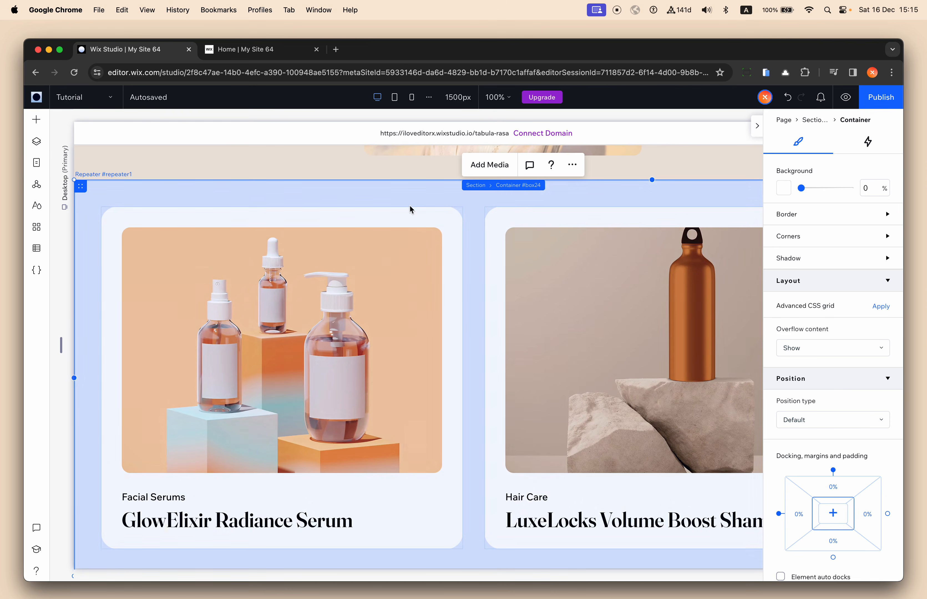
{"action": "left_click", "coordinate": [819, 420]}
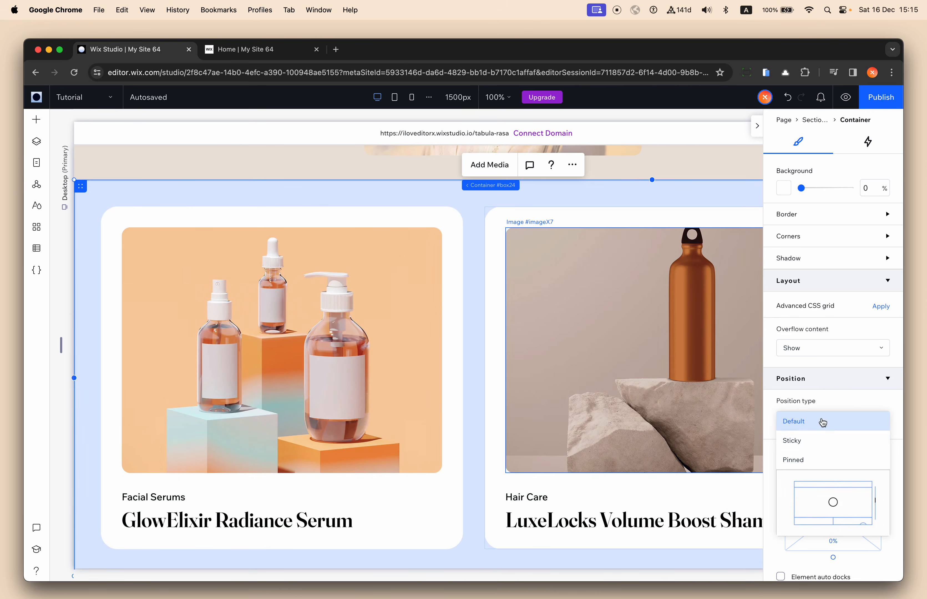
{"action": "left_click", "coordinate": [824, 443]}
- Examine the sticky container's height and how far it extends beyond the page's right edge on the canvas
{"action": "scroll", "coordinate": [498, 442], "scroll_direction": "down", "scroll_amount": 3}
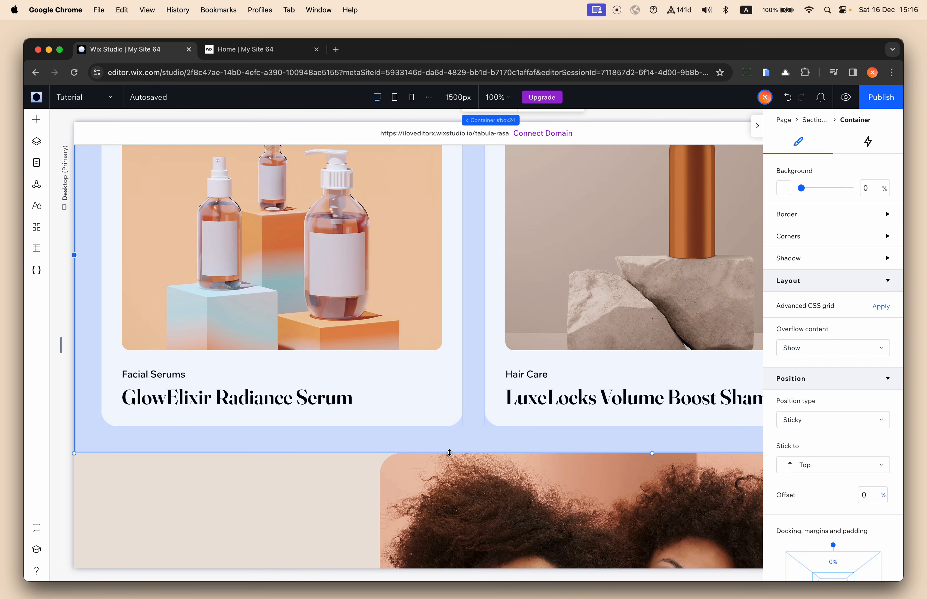
{"action": "scroll", "coordinate": [458, 439], "scroll_direction": "down", "scroll_amount": 2}
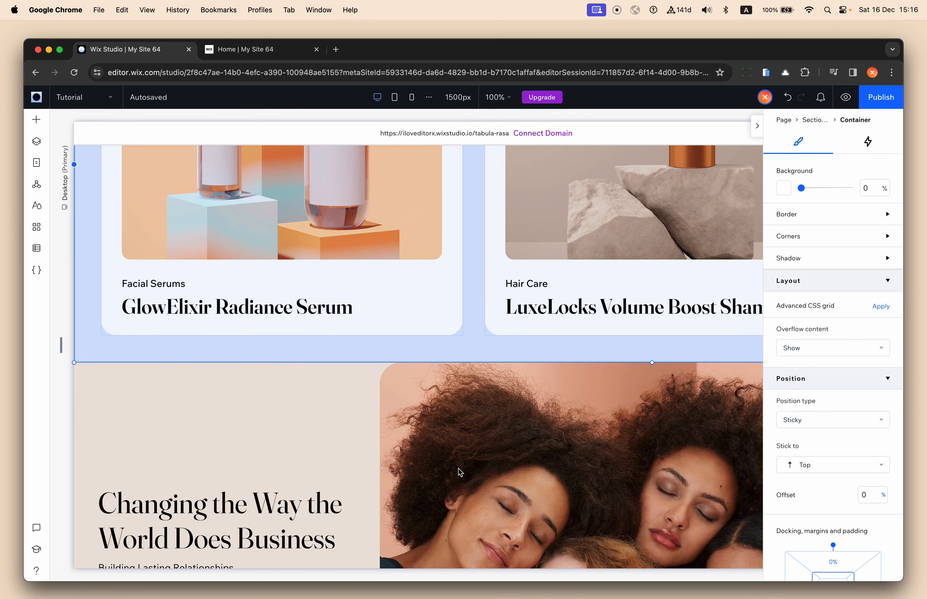
{"action": "scroll", "coordinate": [459, 460], "scroll_direction": "up", "scroll_amount": 4}
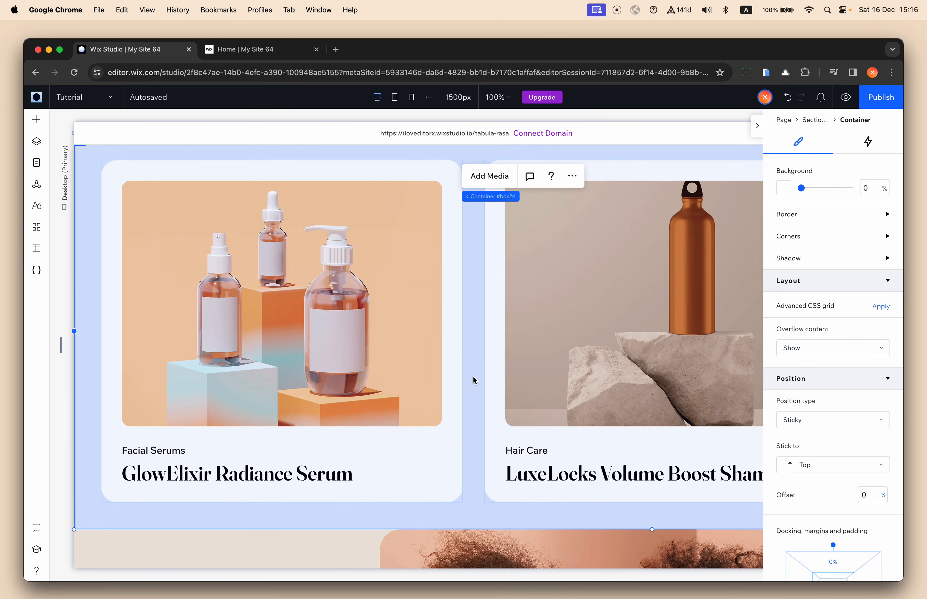
{"action": "left_click", "coordinate": [756, 128]}
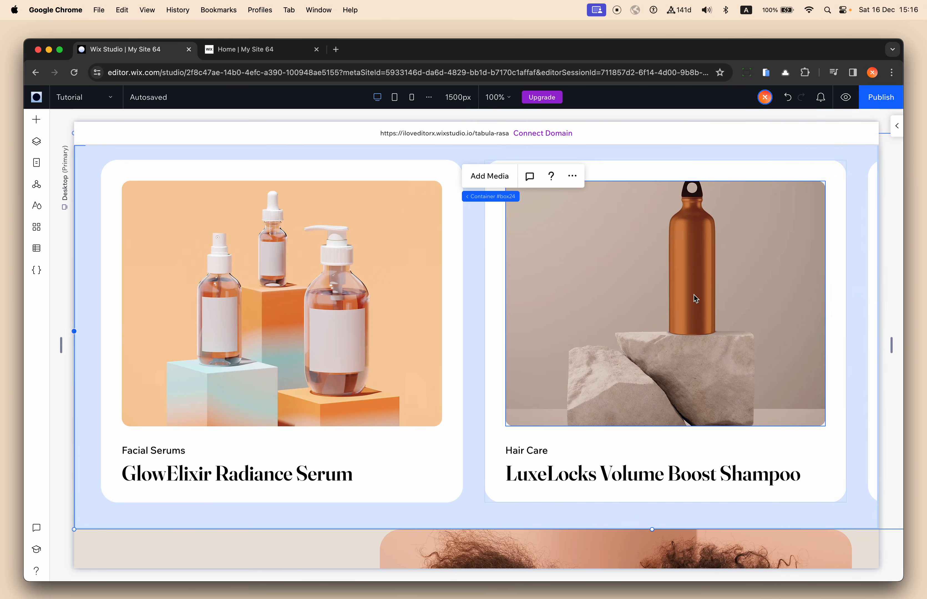
{"action": "scroll", "coordinate": [696, 299], "scroll_direction": "right", "scroll_amount": 2}
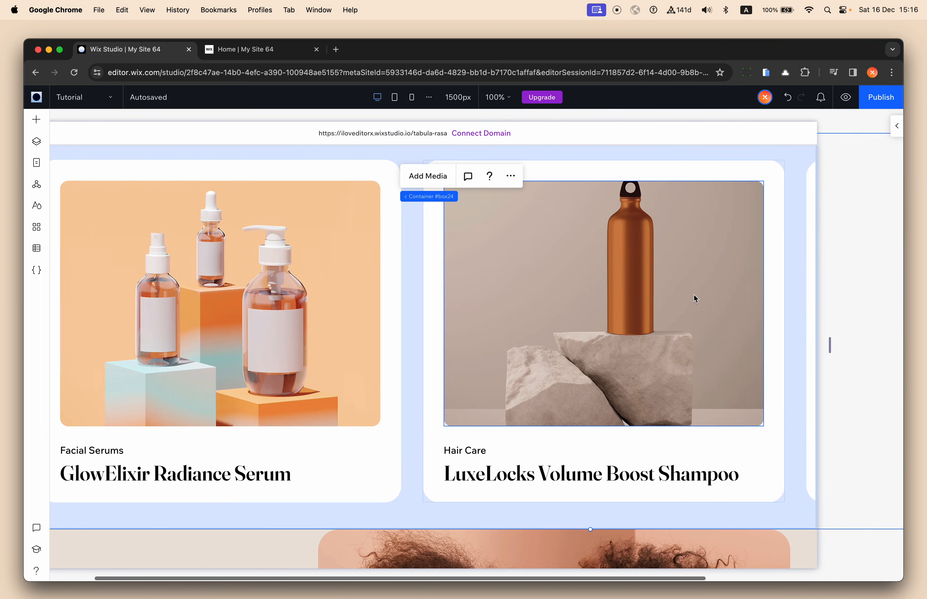
{"action": "scroll", "coordinate": [694, 295], "scroll_direction": "right", "scroll_amount": 3}
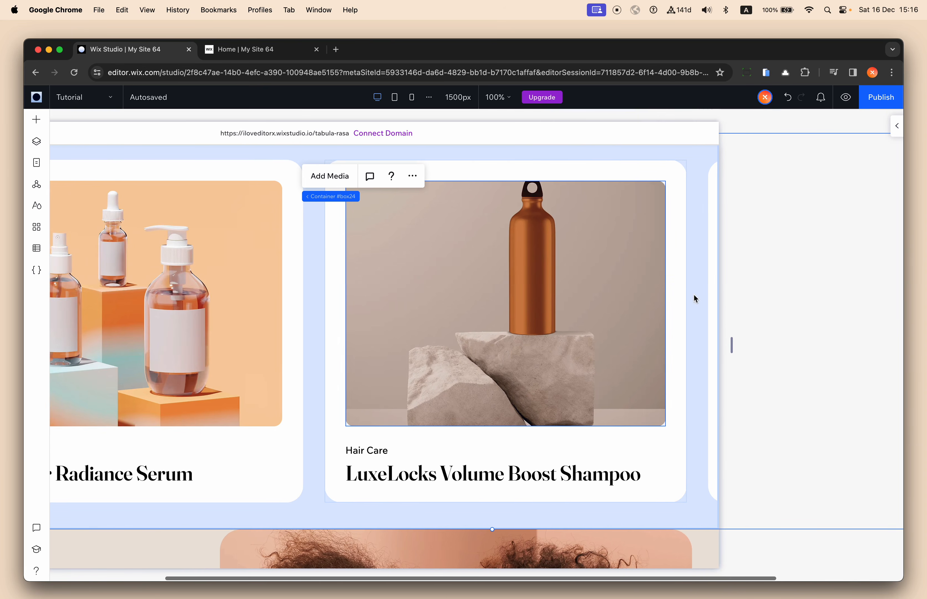
{"action": "scroll", "coordinate": [292, 279], "scroll_direction": "left", "scroll_amount": 5}
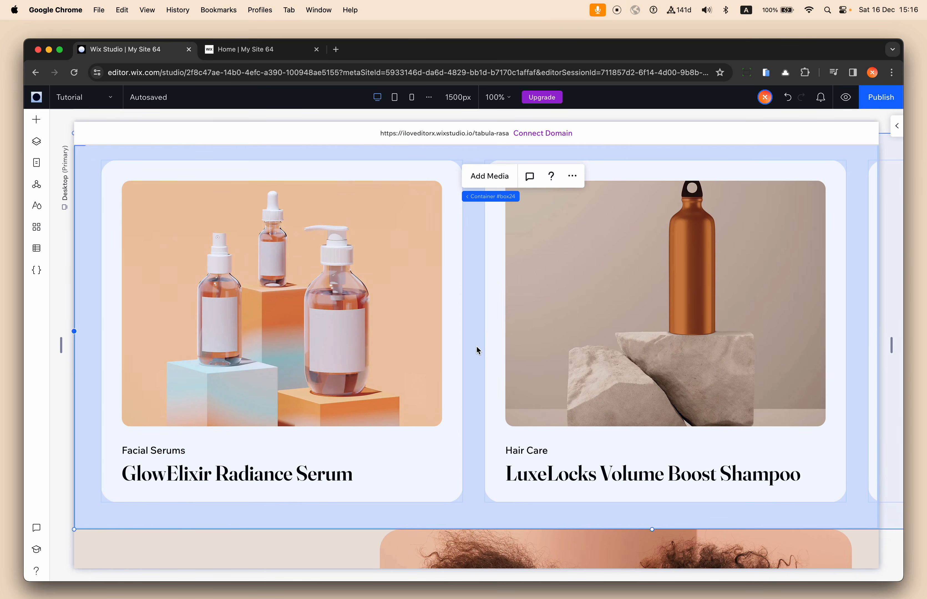
{"action": "scroll", "coordinate": [377, 345], "scroll_direction": "up", "scroll_amount": 2}
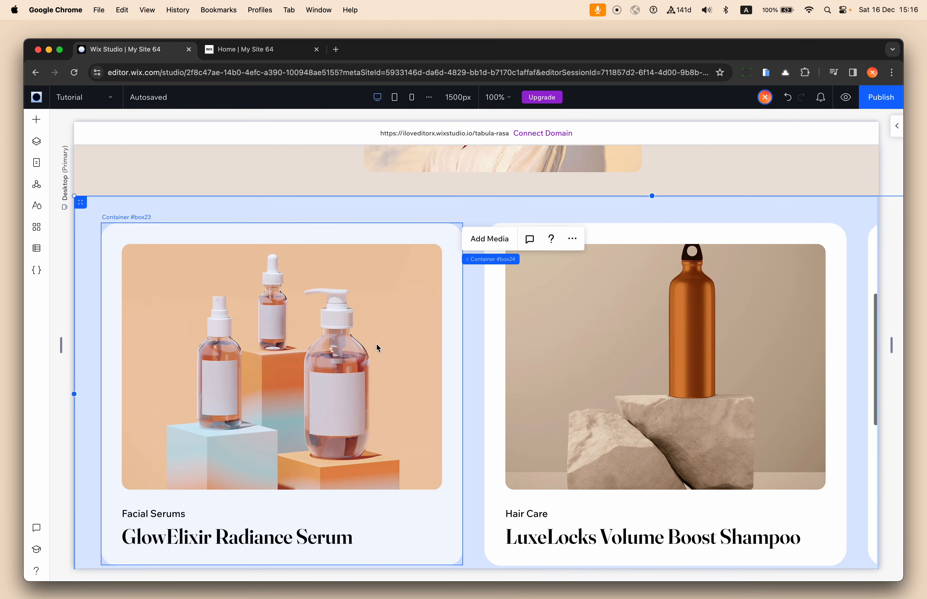
{"action": "scroll", "coordinate": [376, 345], "scroll_direction": "down", "scroll_amount": 1}
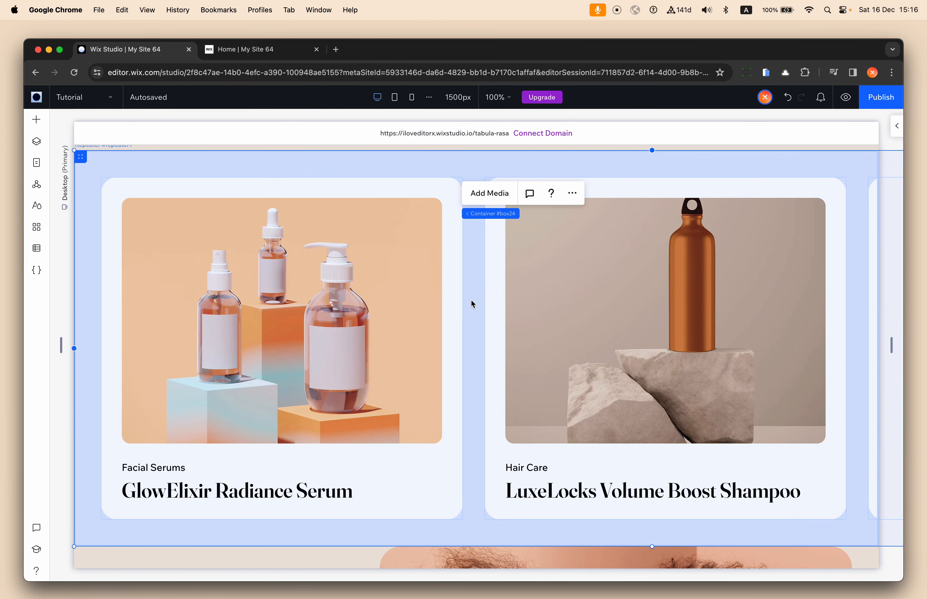
{"action": "scroll", "coordinate": [479, 301], "scroll_direction": "right", "scroll_amount": 10}
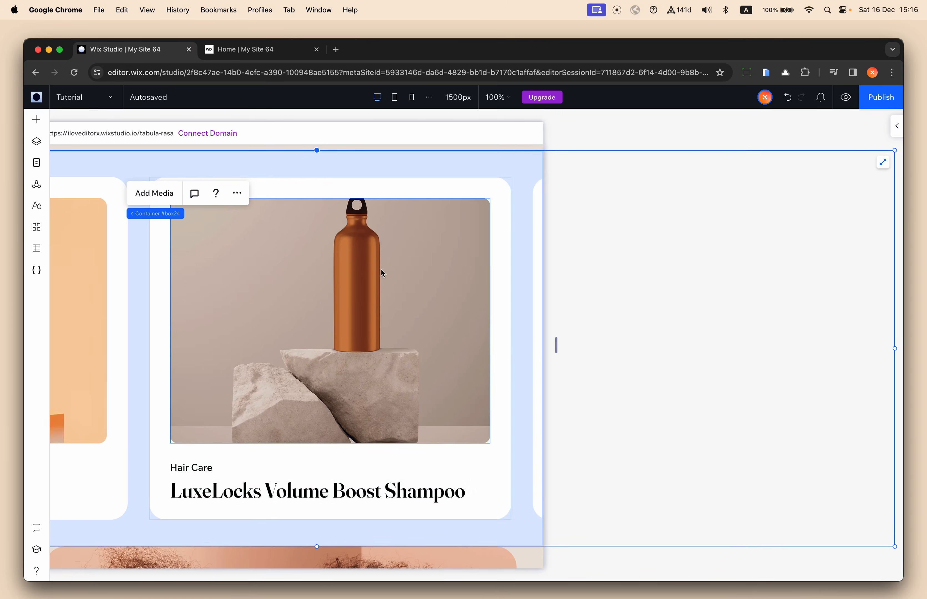
{"action": "scroll", "coordinate": [269, 316], "scroll_direction": "left", "scroll_amount": 10}
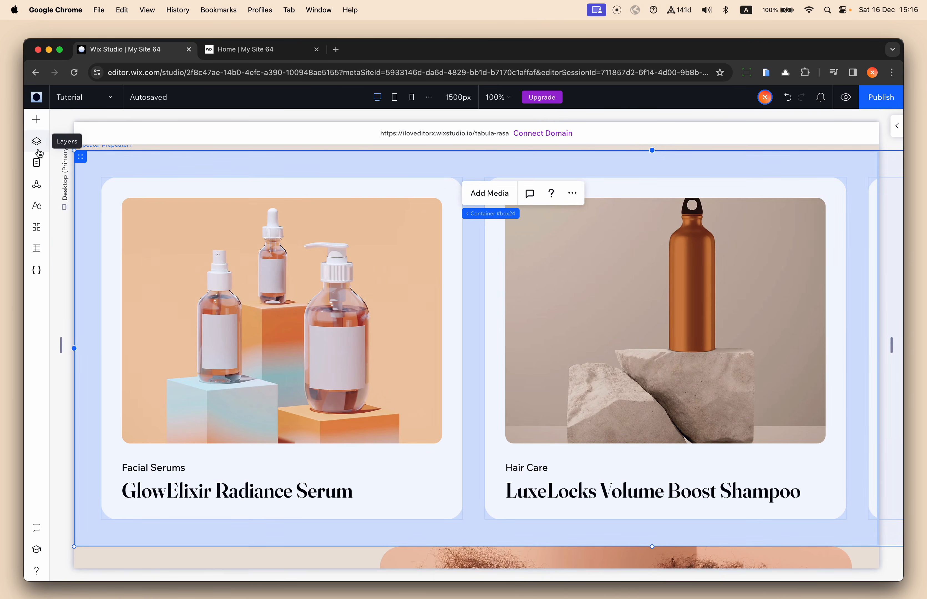
- Add a blank repeater from the quick-add elements
{"action": "left_click", "coordinate": [37, 124]}
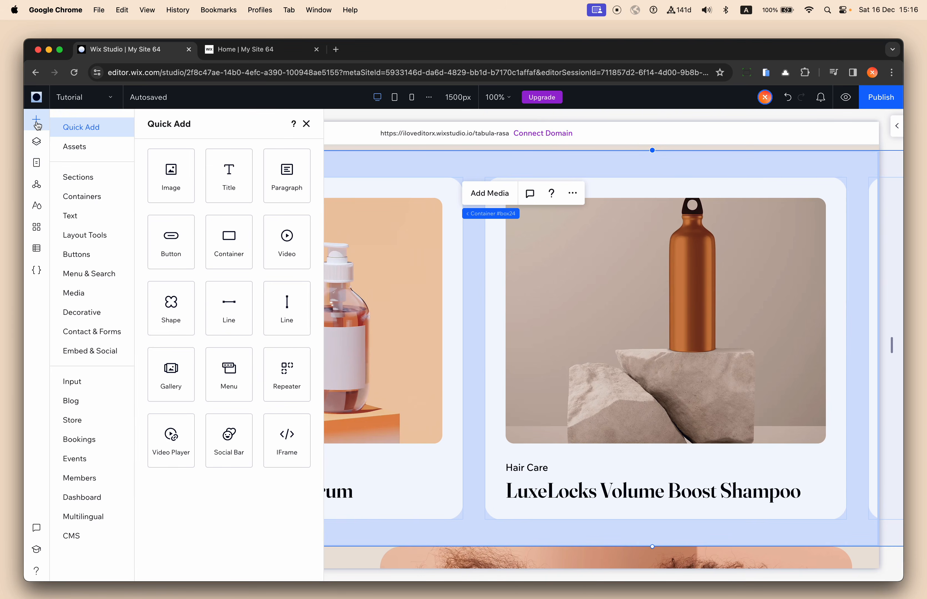
{"action": "left_click", "coordinate": [37, 126]}
{"action": "left_click", "coordinate": [35, 120]}
{"action": "left_click", "coordinate": [285, 371]}
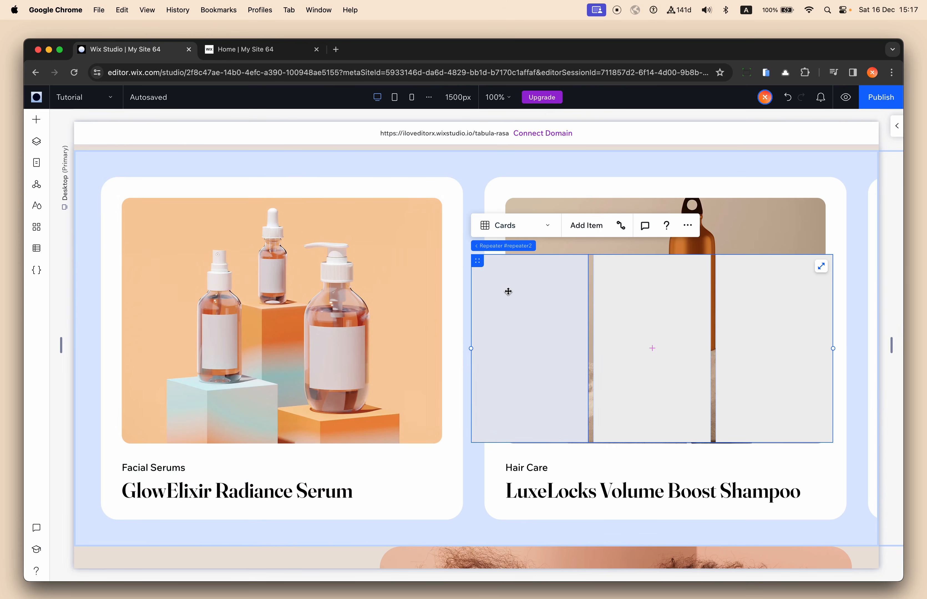
- Inspect the width setting of the first product card's repeater item
{"action": "left_click", "coordinate": [449, 192]}
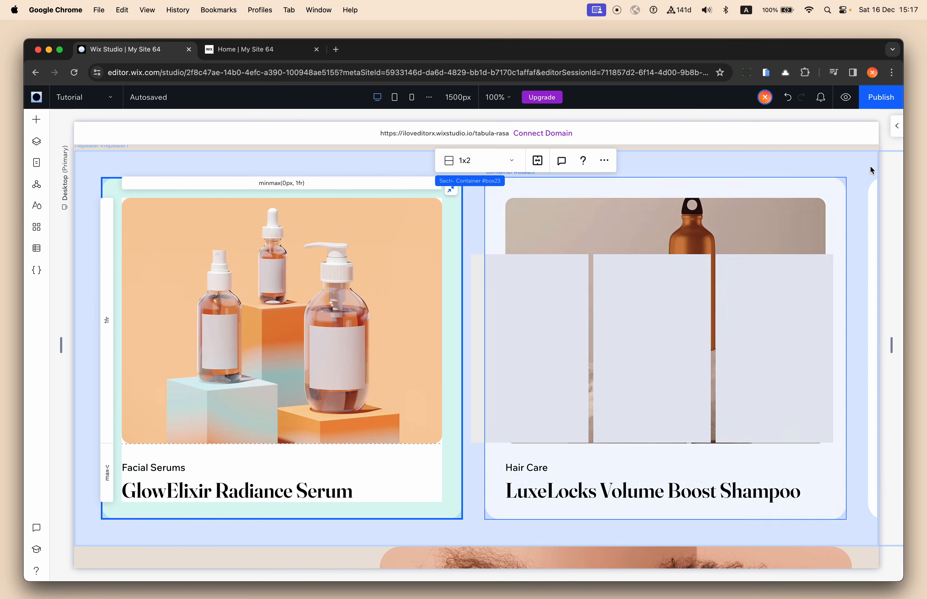
{"action": "left_click", "coordinate": [895, 126]}
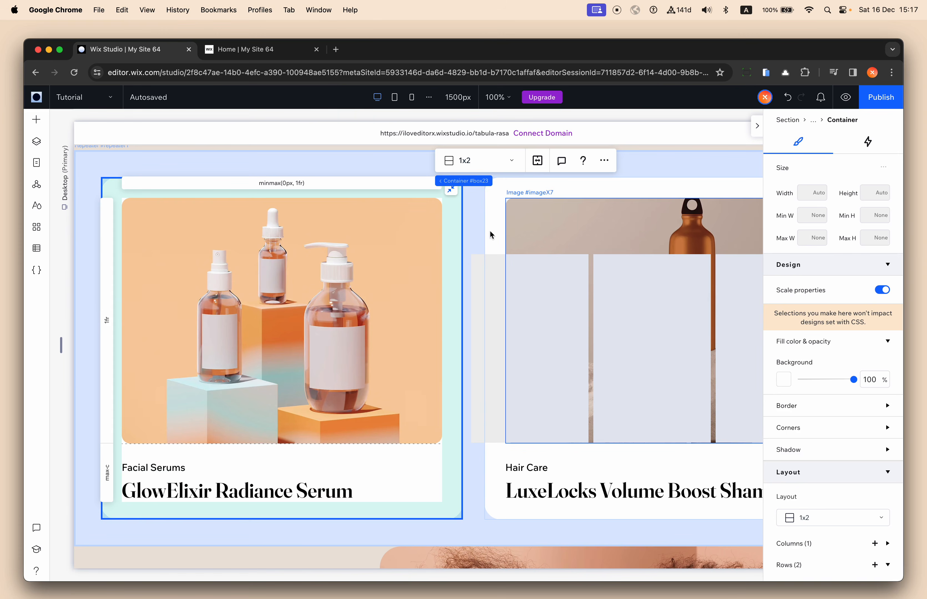
{"action": "left_click", "coordinate": [489, 181]}
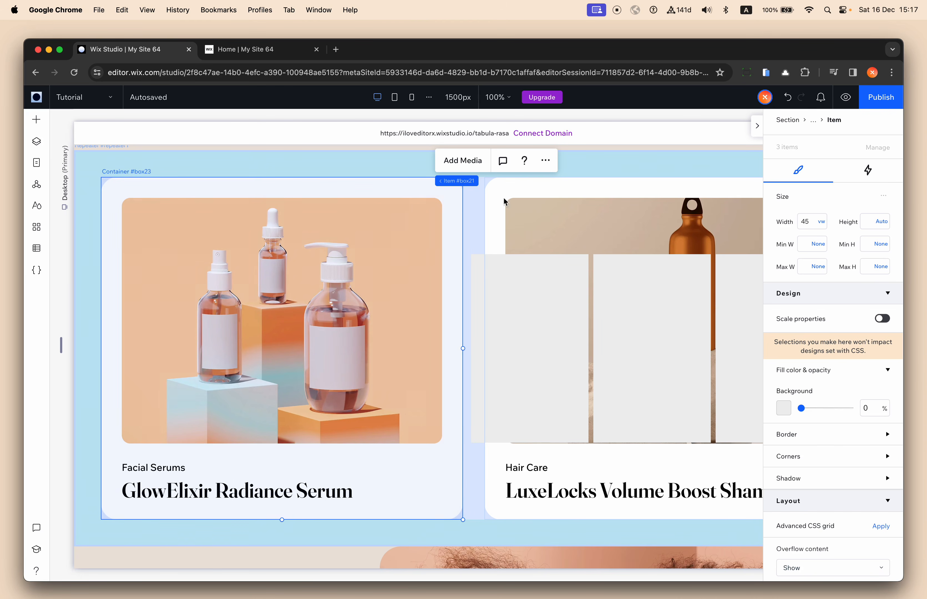
{"action": "left_click", "coordinate": [810, 222]}
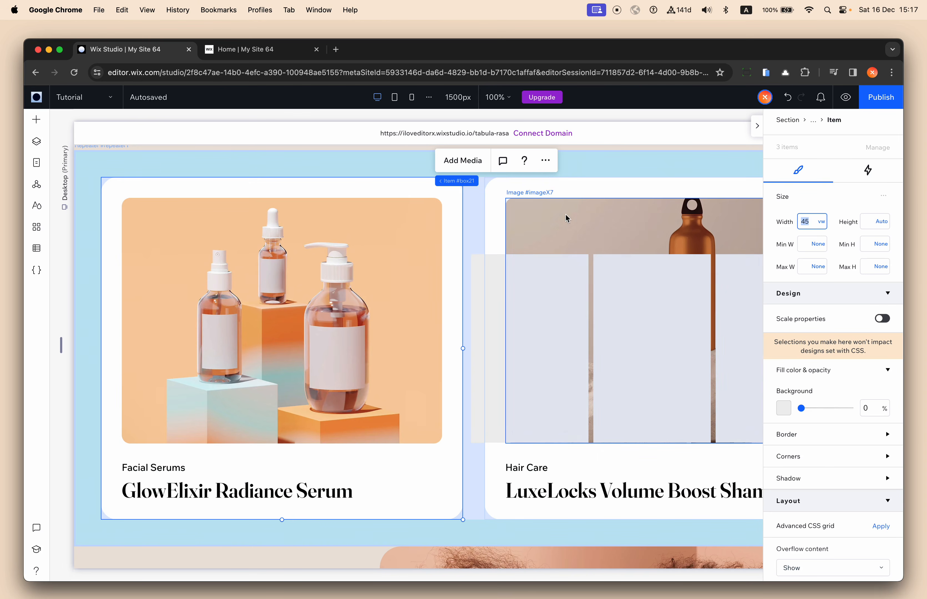
- Change the newly added blank repeater's display type to List
{"action": "left_click", "coordinate": [549, 281]}
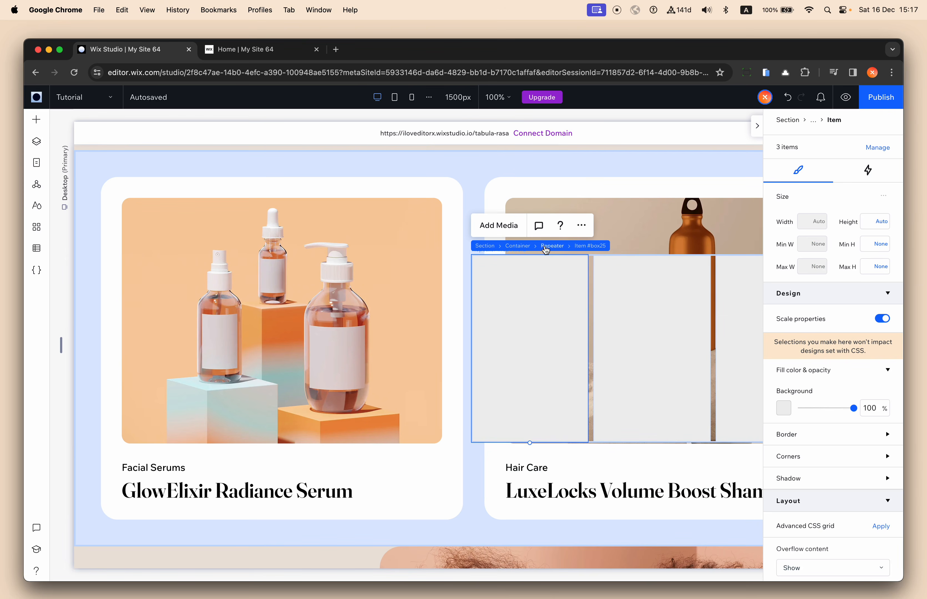
{"action": "left_click", "coordinate": [544, 247]}
{"action": "left_click", "coordinate": [510, 226]}
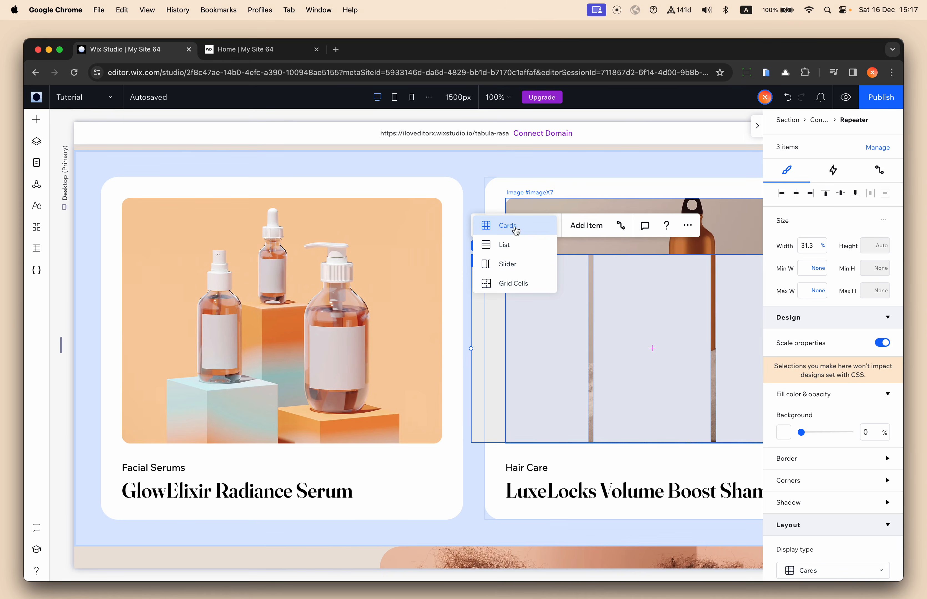
{"action": "left_click", "coordinate": [520, 250]}
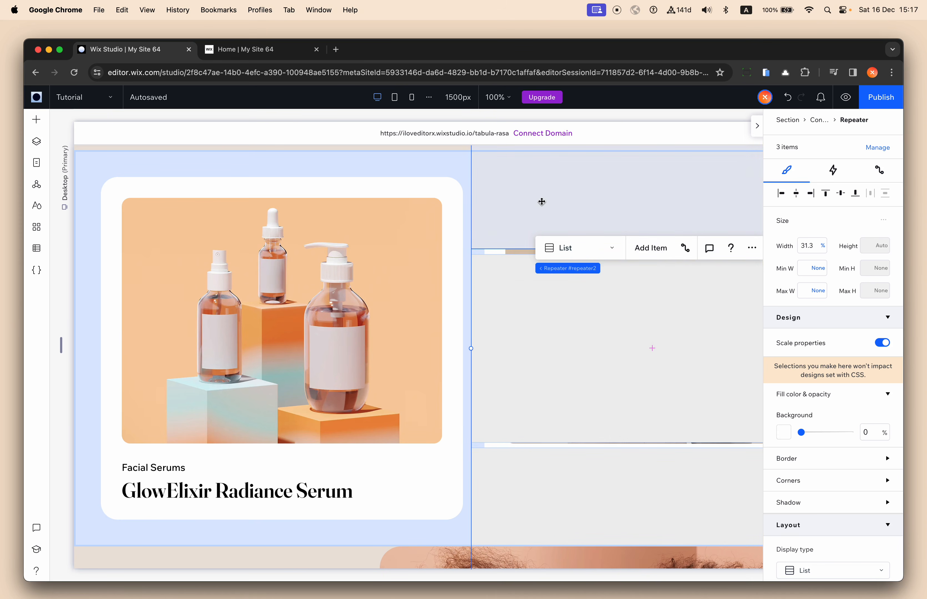
- Fill the List repeater's items with the blue theme colour #1A6AFF
{"action": "left_click", "coordinate": [544, 199]}
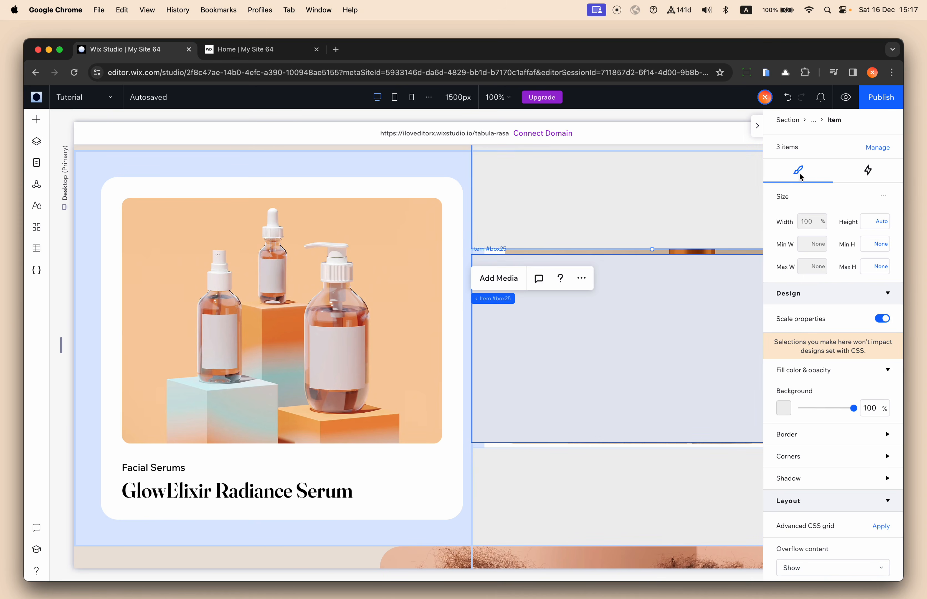
{"action": "left_click", "coordinate": [784, 407]}
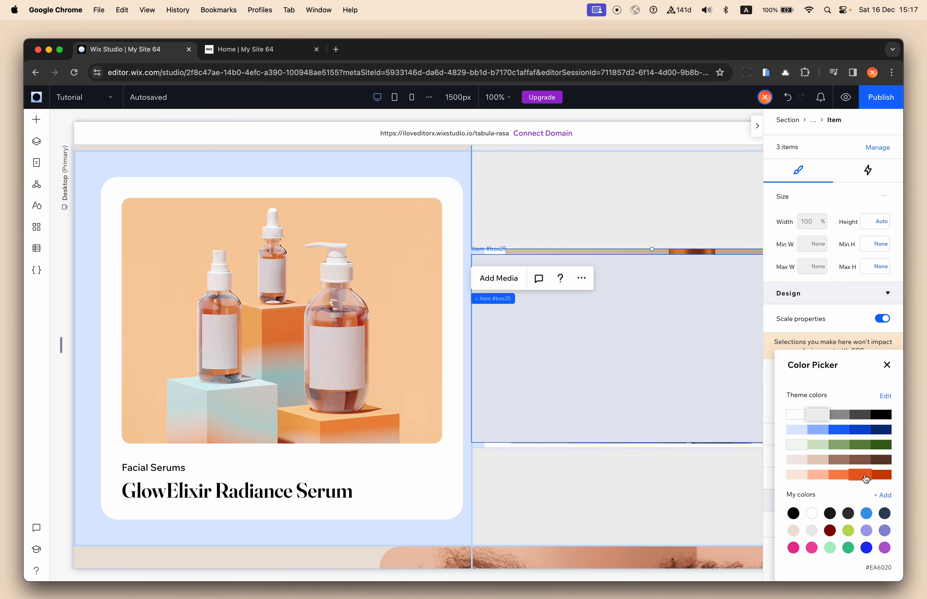
{"action": "left_click", "coordinate": [838, 430]}
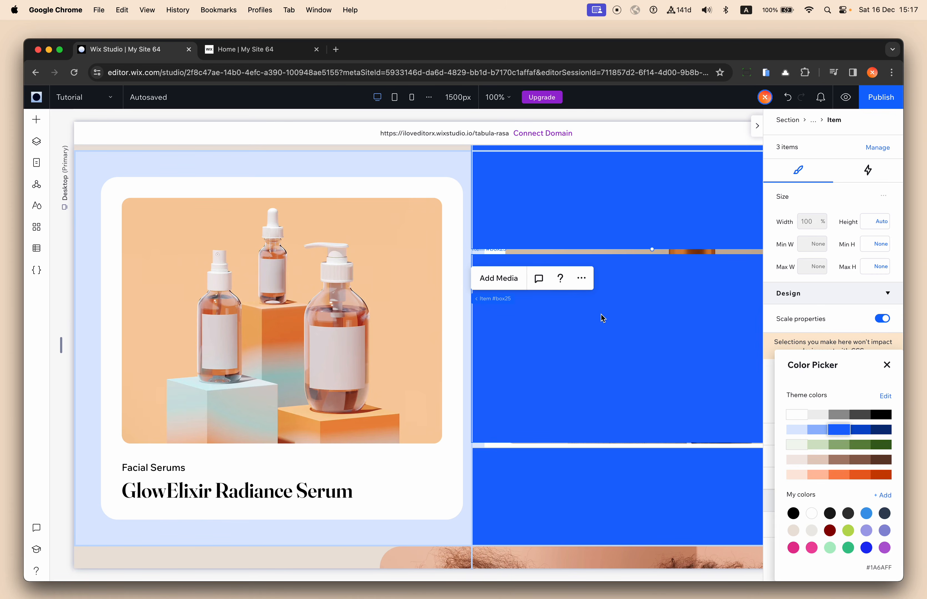
{"action": "left_click", "coordinate": [594, 334]}
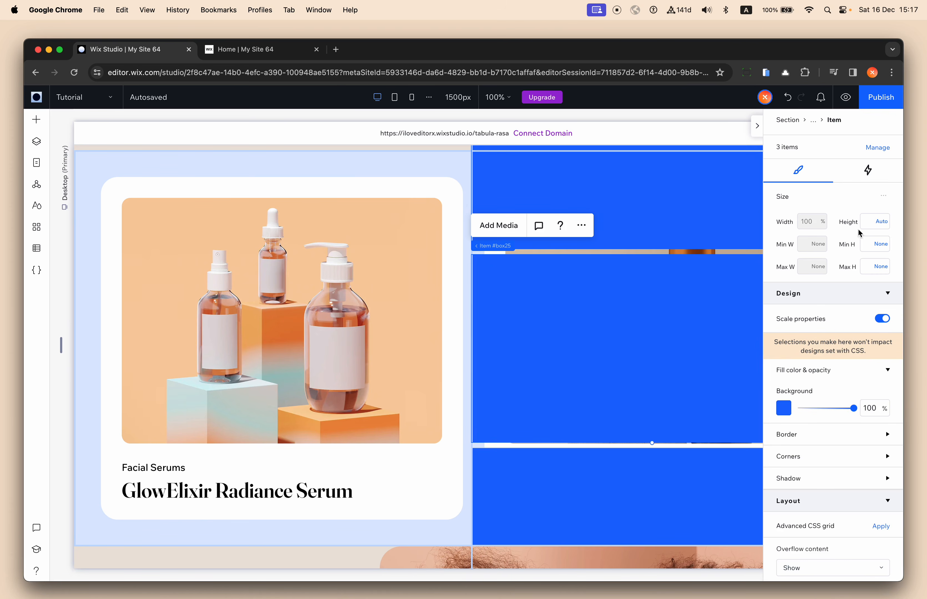
- Set the height of the List repeater's items to 45 vw
{"action": "left_click", "coordinate": [874, 222]}
{"action": "type", "text": "45v"}
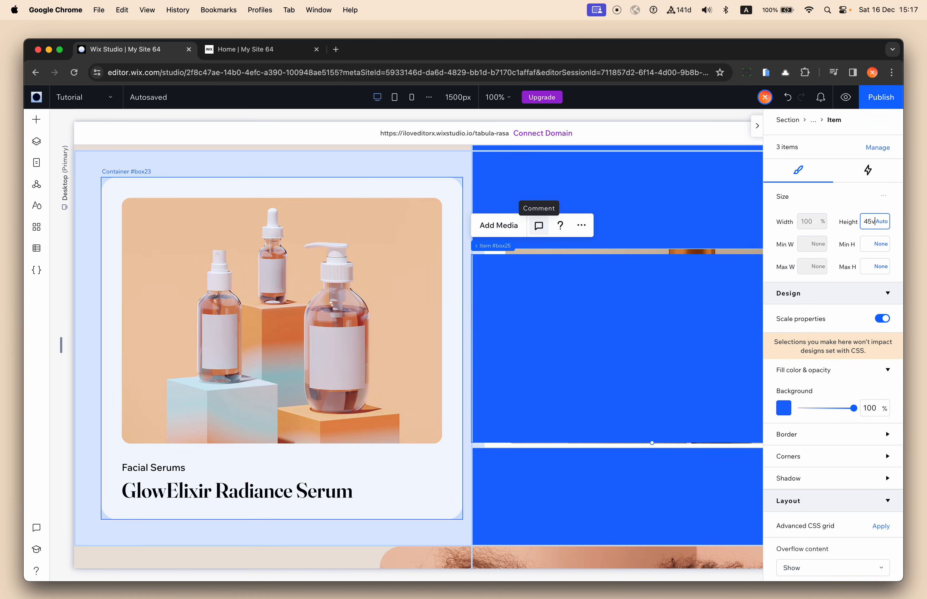
{"action": "type", "text": "w"}
{"action": "key", "text": "Return"}
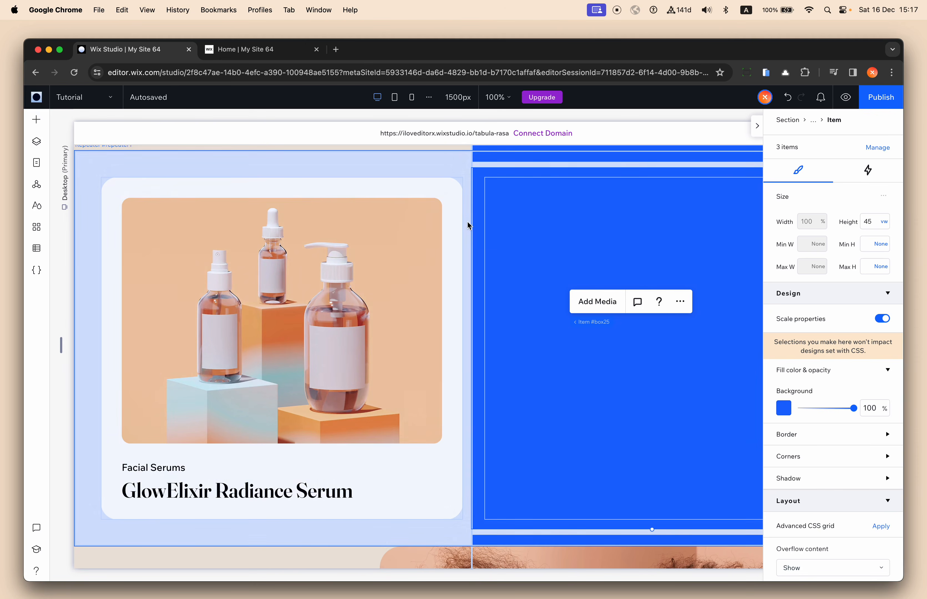
- Inspect the horizontal gap setting of the product cards repeater
{"action": "left_click", "coordinate": [468, 218]}
{"action": "left_click", "coordinate": [396, 188]}
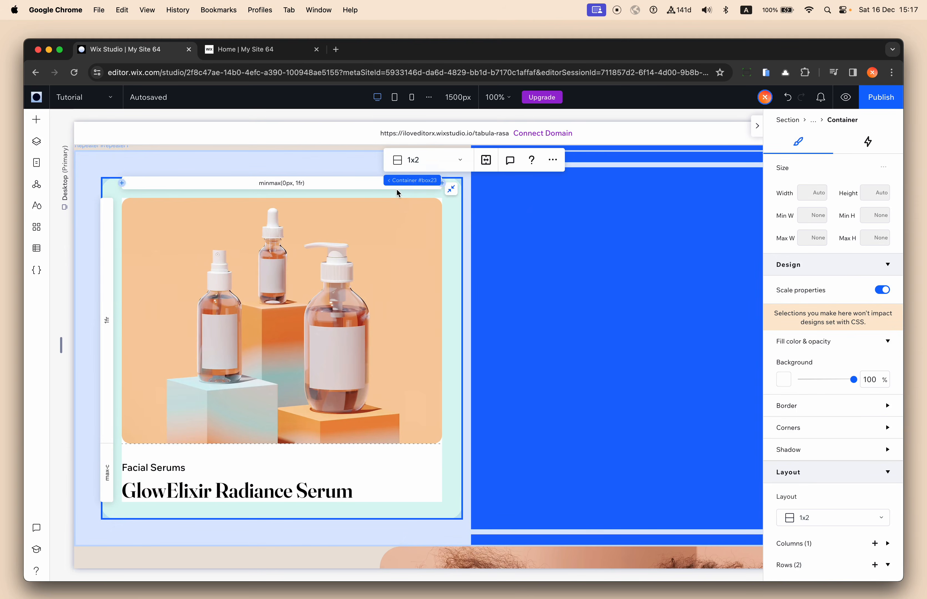
{"action": "left_click", "coordinate": [424, 184]}
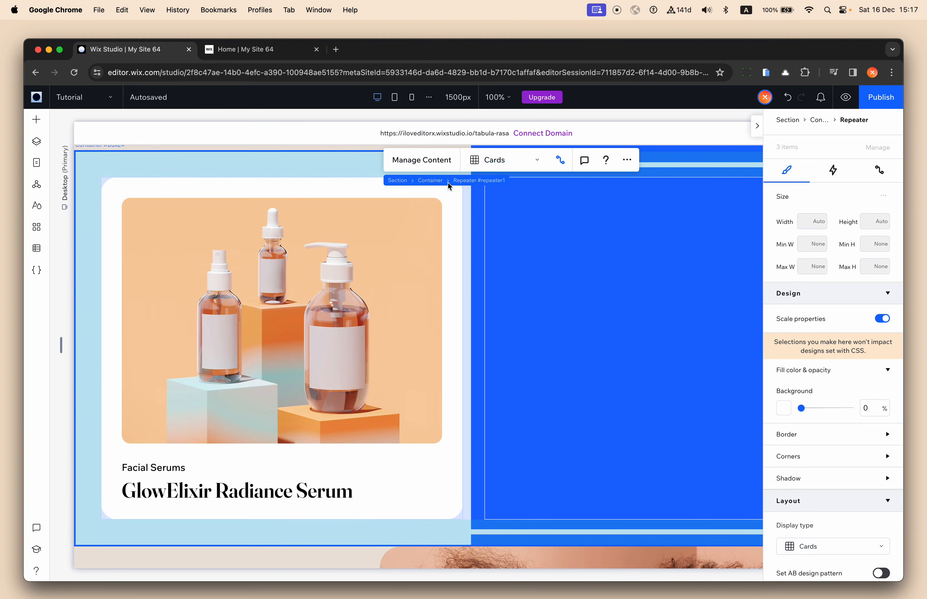
{"action": "scroll", "coordinate": [868, 351], "scroll_direction": "down", "scroll_amount": 5}
{"action": "scroll", "coordinate": [871, 367], "scroll_direction": "down", "scroll_amount": 1}
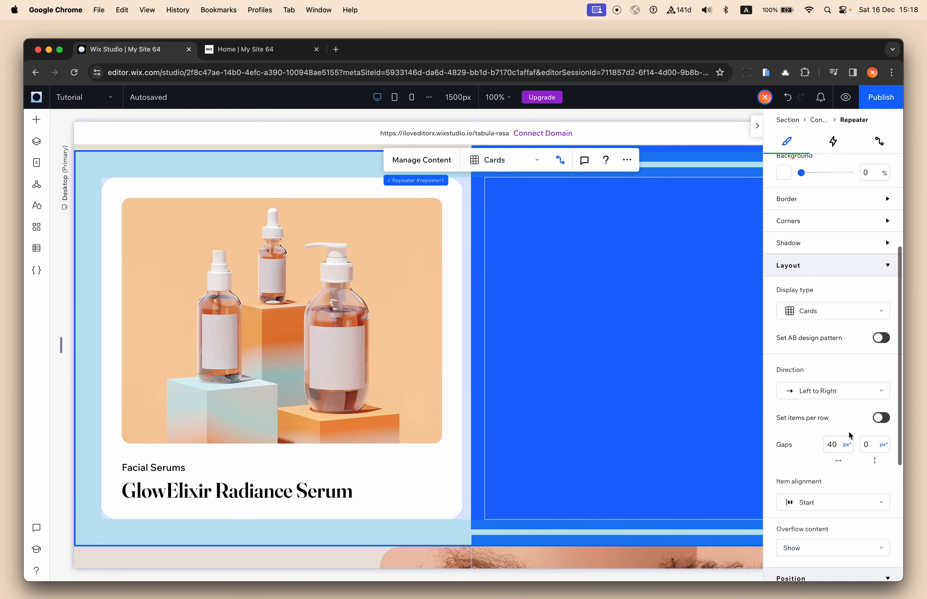
{"action": "left_click", "coordinate": [842, 451]}
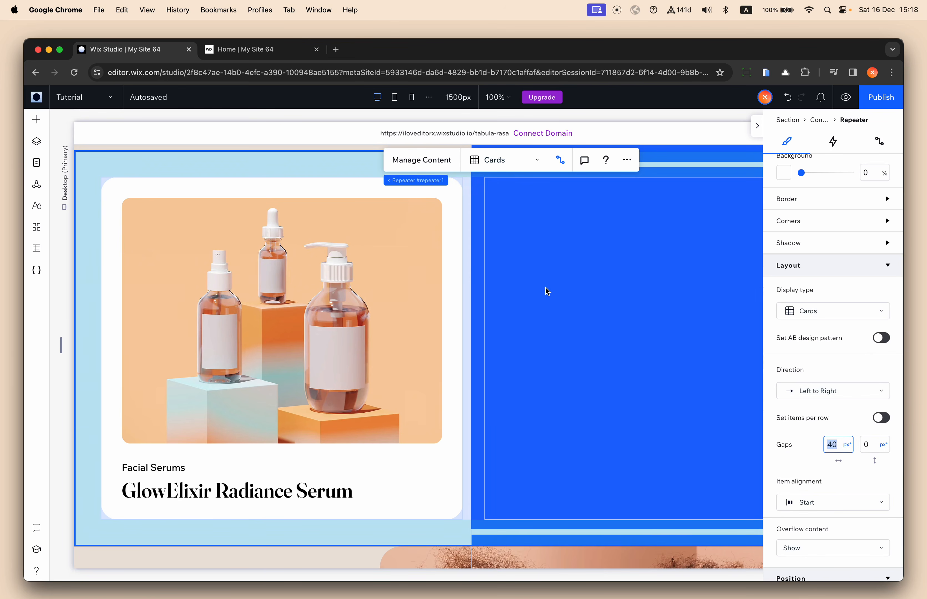
- Set the List repeater's vertical gap to 40 px
{"action": "left_click", "coordinate": [564, 287]}
{"action": "left_click", "coordinate": [608, 279]}
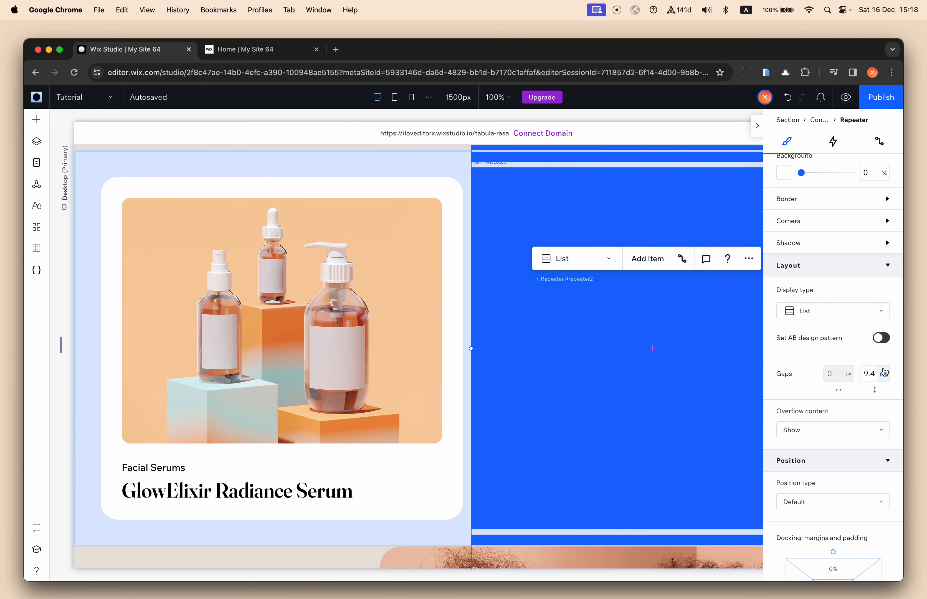
{"action": "left_click", "coordinate": [874, 374]}
{"action": "type", "text": "40"}
- Align the blue List repeater to the top and left edges of its sticky container
{"action": "scroll", "coordinate": [791, 389], "scroll_direction": "down", "scroll_amount": 3}
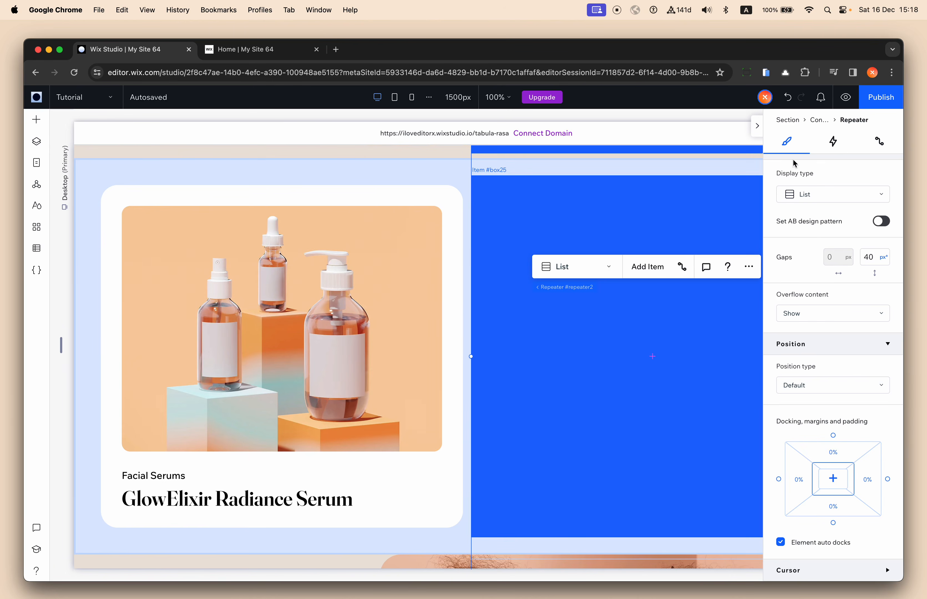
{"action": "scroll", "coordinate": [821, 210], "scroll_direction": "up", "scroll_amount": 10}
{"action": "left_click", "coordinate": [826, 194]}
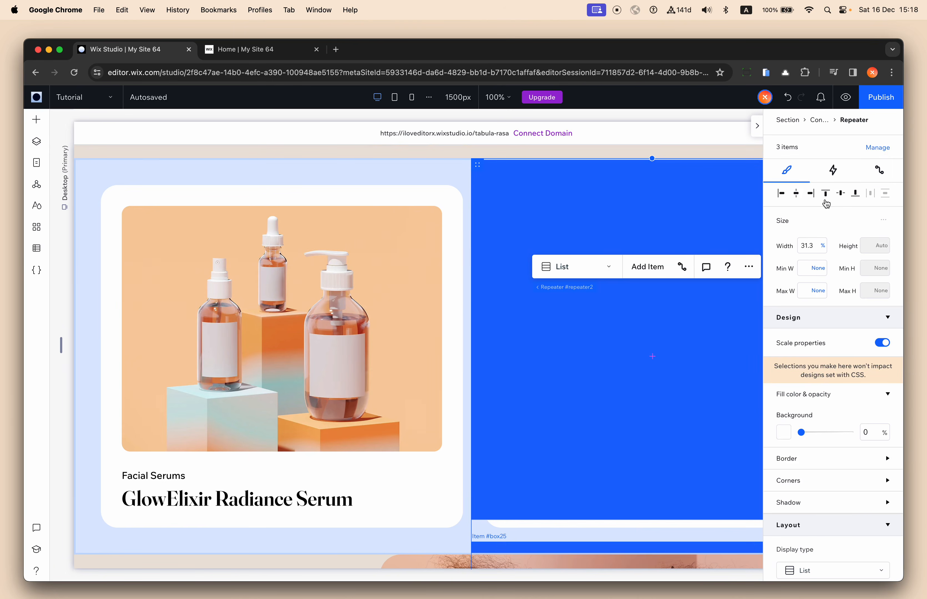
{"action": "left_click", "coordinate": [785, 196]}
{"action": "scroll", "coordinate": [421, 325], "scroll_direction": "down", "scroll_amount": 3}
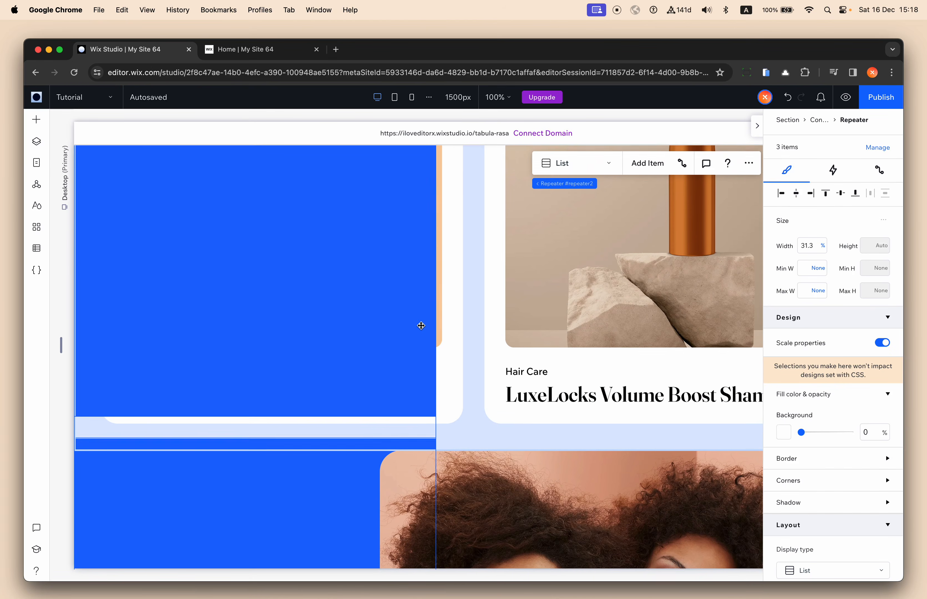
{"action": "scroll", "coordinate": [323, 310], "scroll_direction": "up", "scroll_amount": 4}
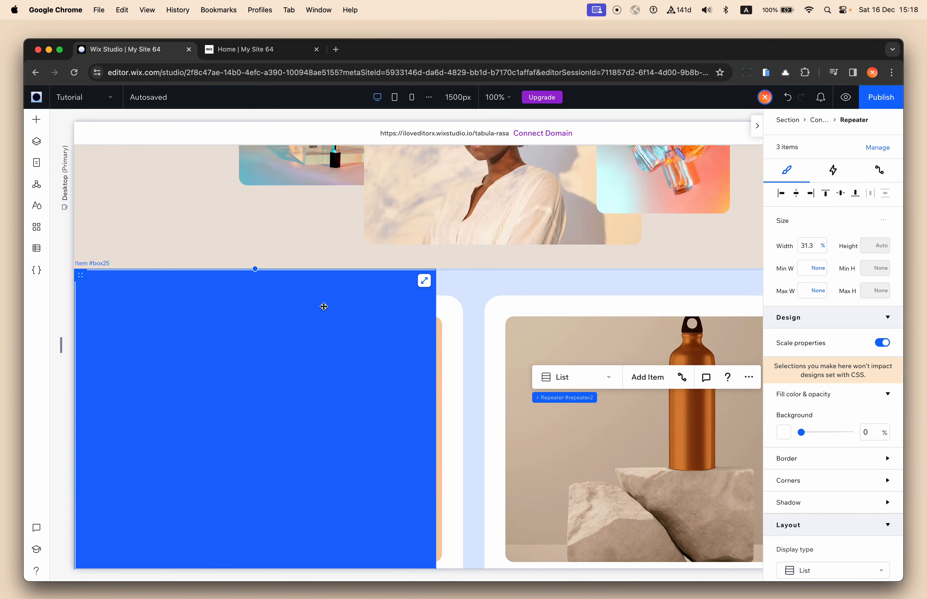
- Set the blue List repeater's bottom margin to 0%
{"action": "scroll", "coordinate": [343, 365], "scroll_direction": "down", "scroll_amount": 2}
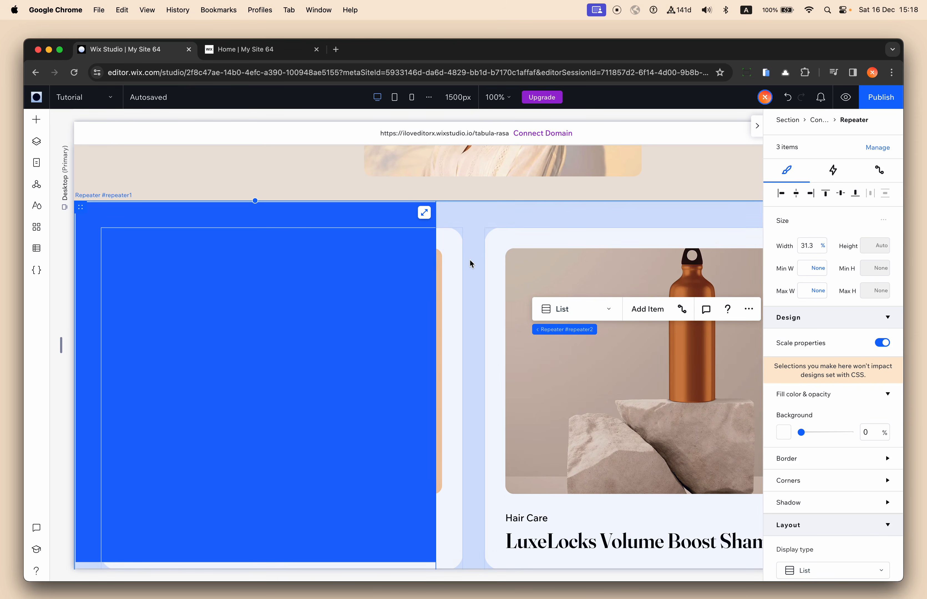
{"action": "scroll", "coordinate": [843, 274], "scroll_direction": "down", "scroll_amount": 5}
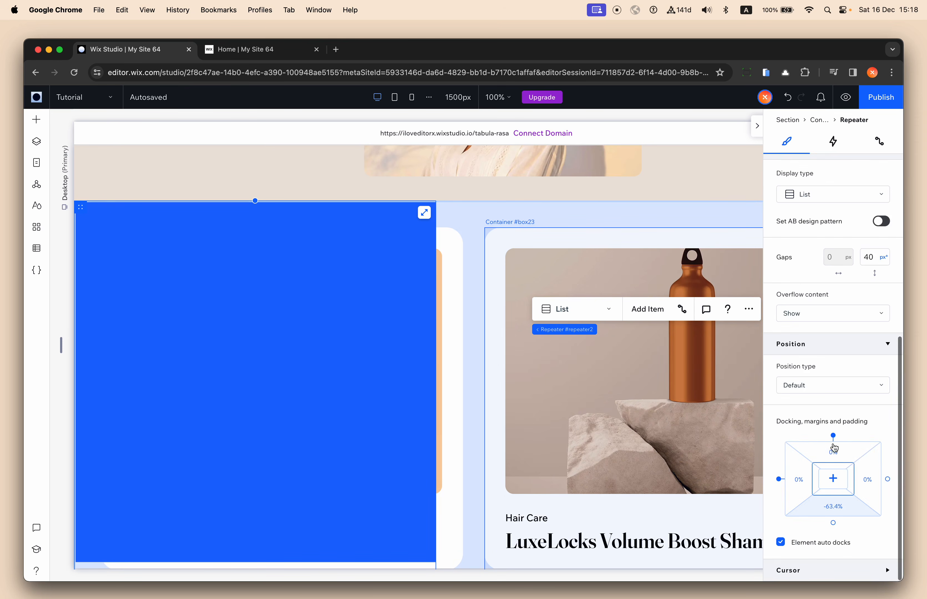
{"action": "left_click", "coordinate": [842, 510]}
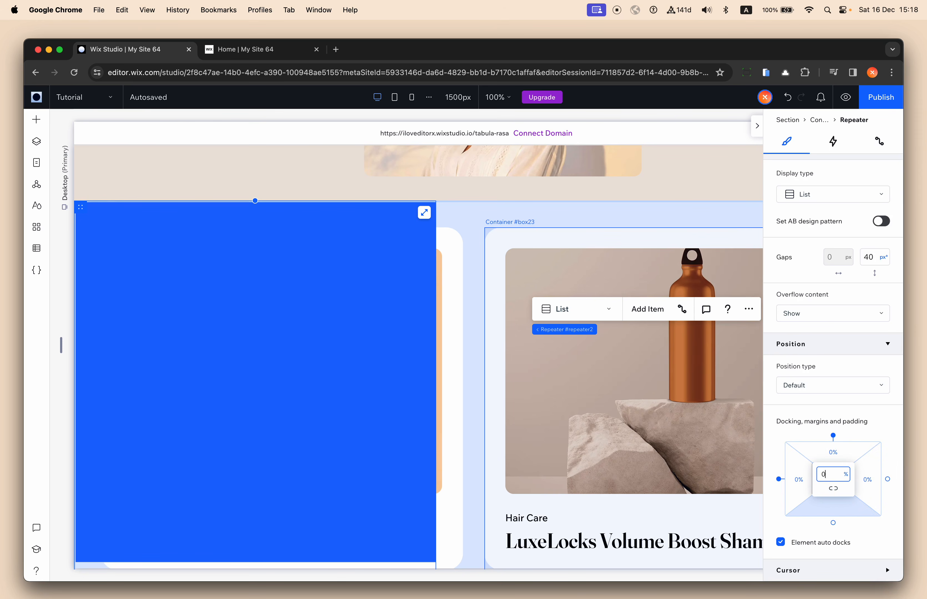
{"action": "scroll", "coordinate": [506, 386], "scroll_direction": "down", "scroll_amount": 11}
{"action": "scroll", "coordinate": [506, 386], "scroll_direction": "up", "scroll_amount": 8}
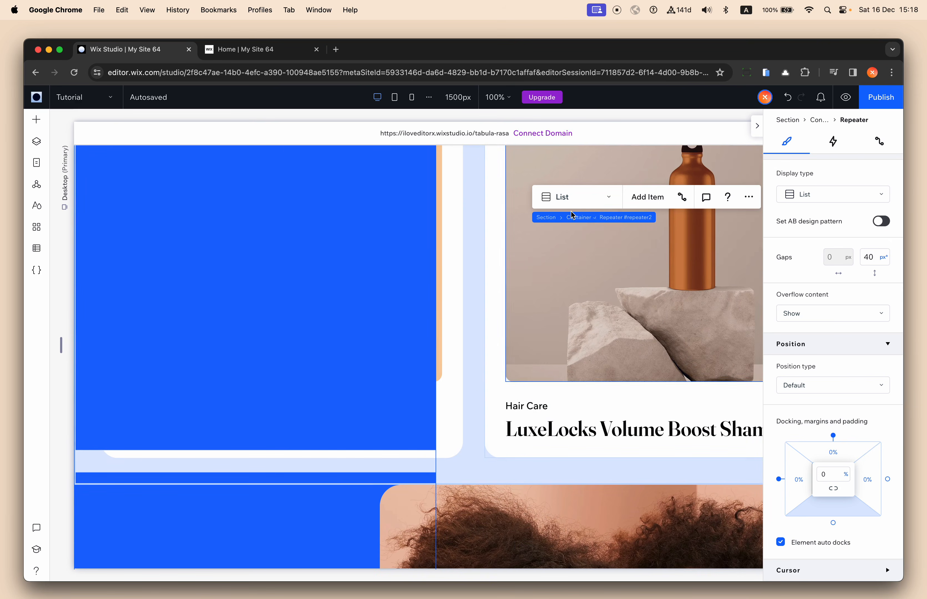
- Move the blue List repeater out of the sticky container directly into the section and align it left
{"action": "left_click", "coordinate": [579, 223]}
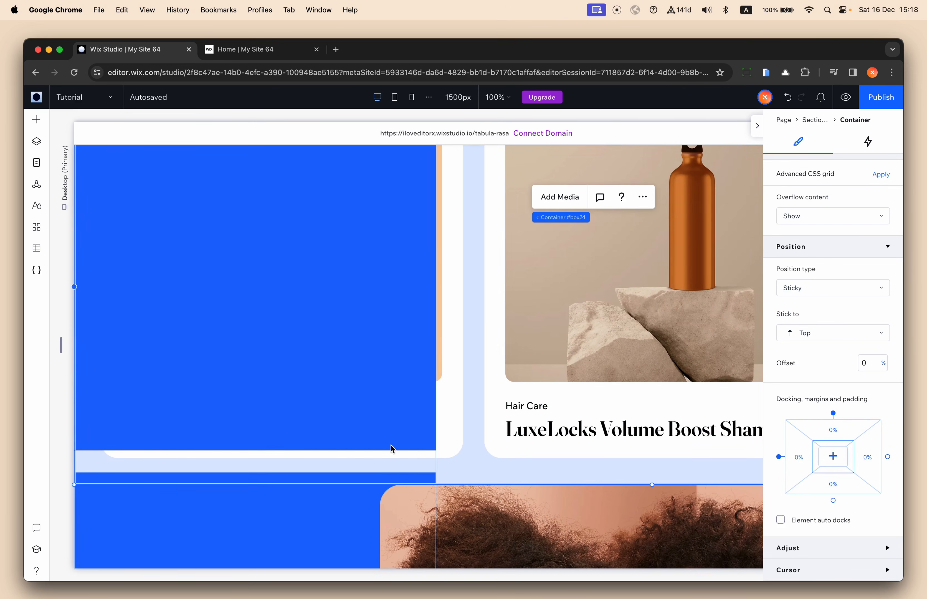
{"action": "left_click", "coordinate": [388, 470]}
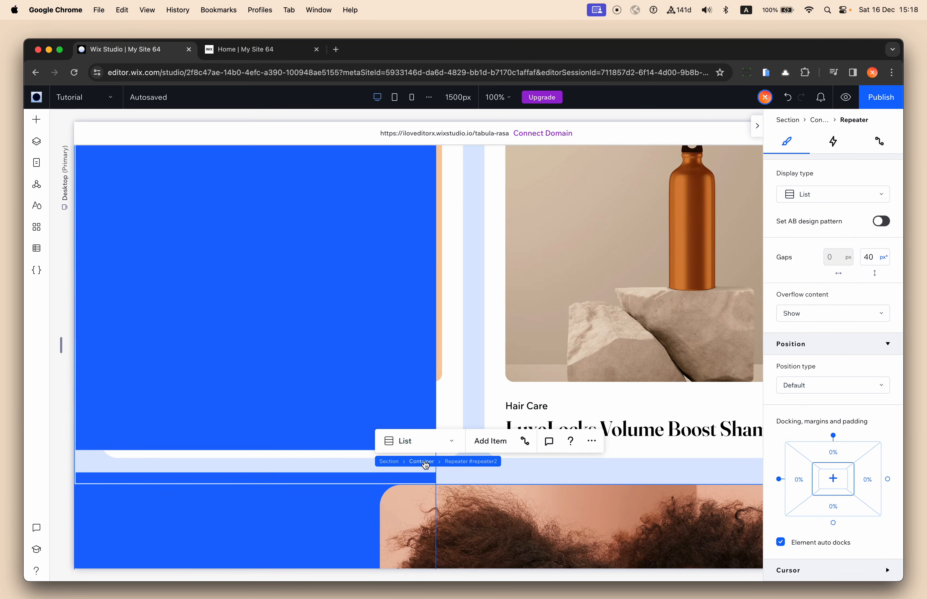
{"action": "key", "text": "super+x"}
{"action": "left_click", "coordinate": [474, 426]}
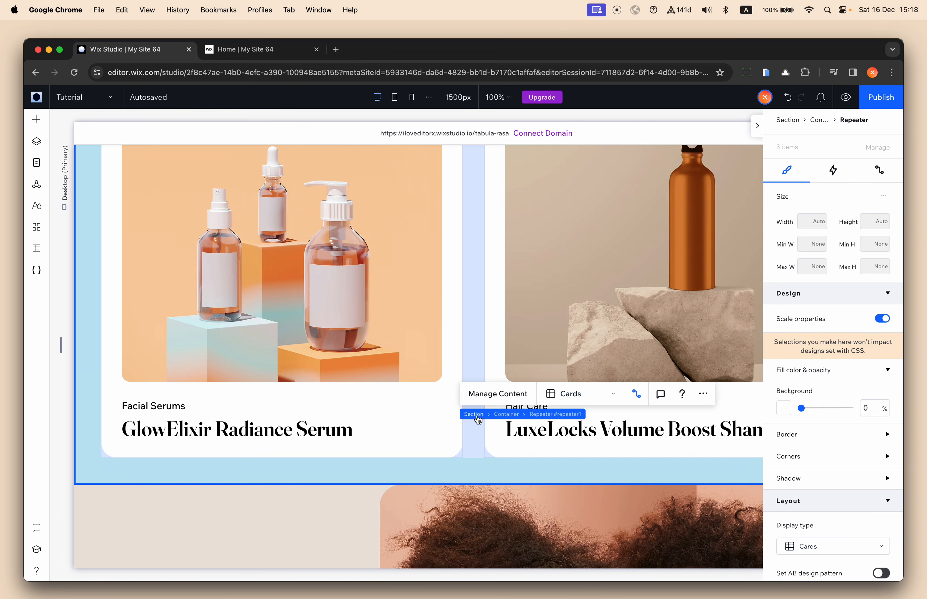
{"action": "left_click", "coordinate": [475, 415]}
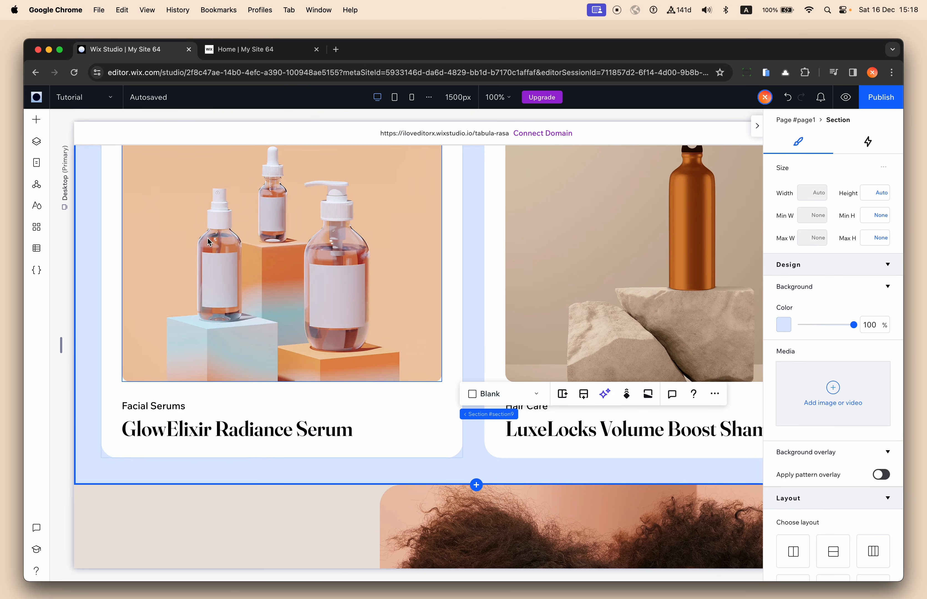
{"action": "key", "text": "super+v"}
{"action": "left_click", "coordinate": [784, 194]}
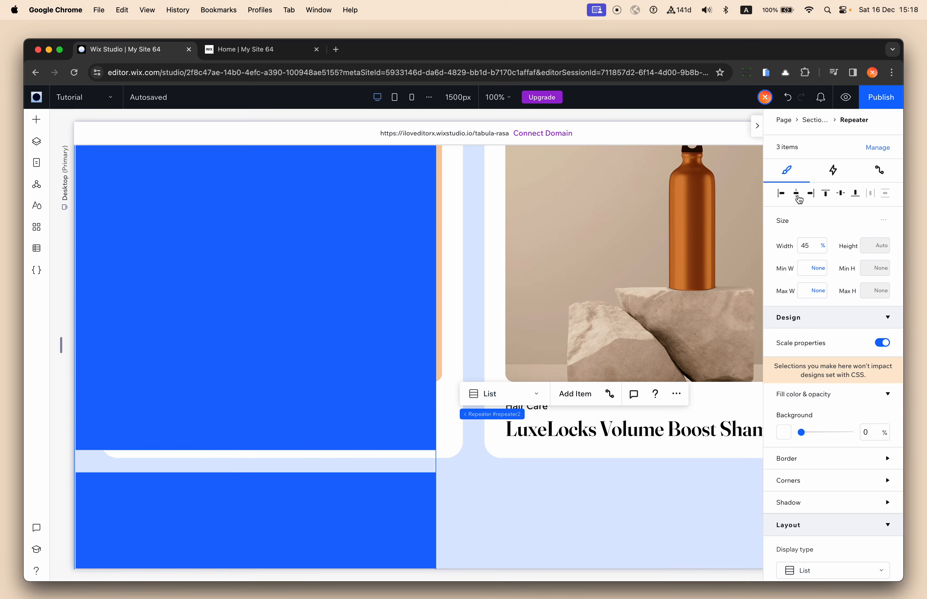
- Narrow the blue List repeater to a thin strip 5.9% wide along the section's left edge
{"action": "scroll", "coordinate": [618, 284], "scroll_direction": "down", "scroll_amount": 15}
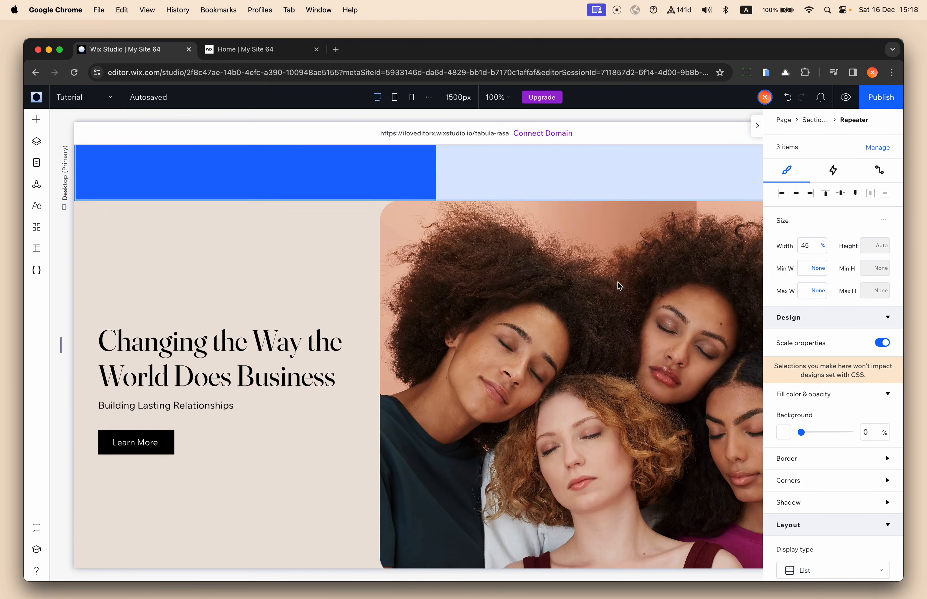
{"action": "scroll", "coordinate": [619, 285], "scroll_direction": "up", "scroll_amount": 6}
{"action": "scroll", "coordinate": [616, 283], "scroll_direction": "up", "scroll_amount": 5}
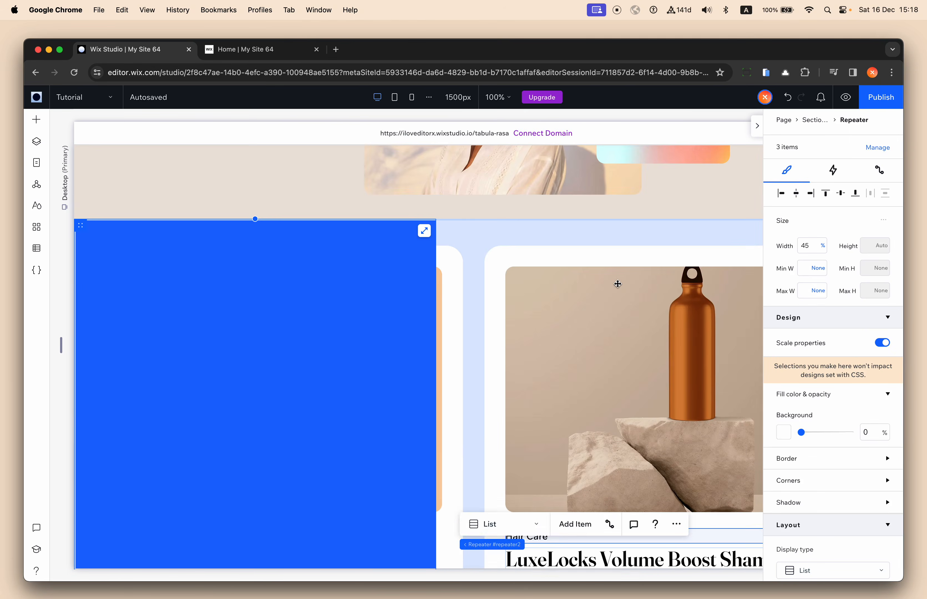
{"action": "left_click", "coordinate": [311, 289]}
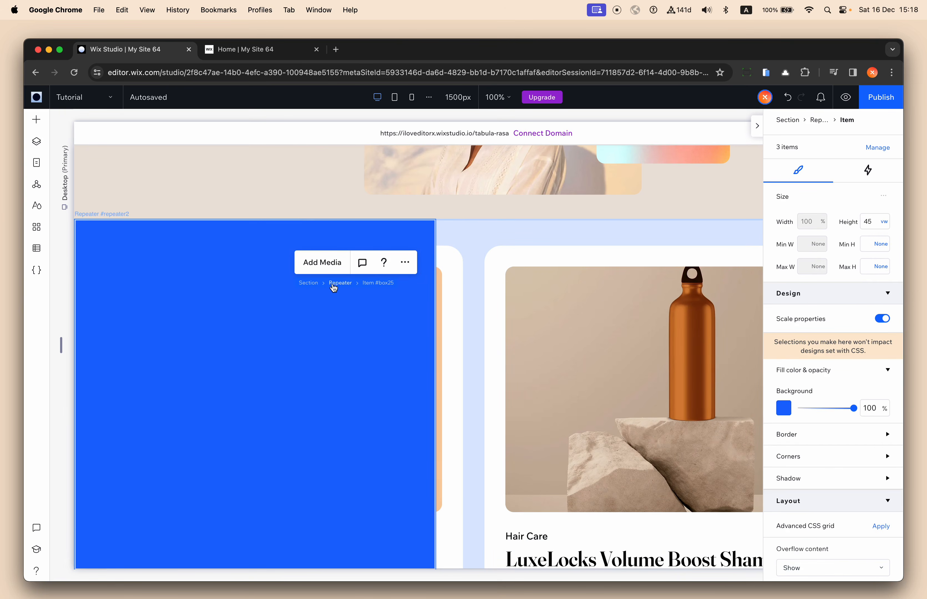
{"action": "left_click", "coordinate": [336, 283]}
{"action": "scroll", "coordinate": [339, 187], "scroll_direction": "down", "scroll_amount": 4}
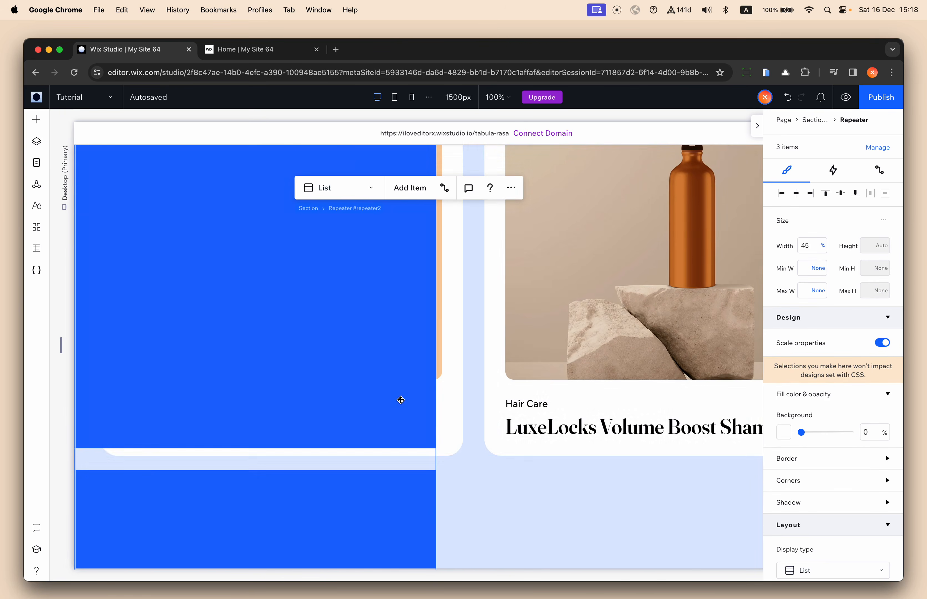
{"action": "left_click_drag", "start_coordinate": [436, 463], "coordinate": [122, 471]}
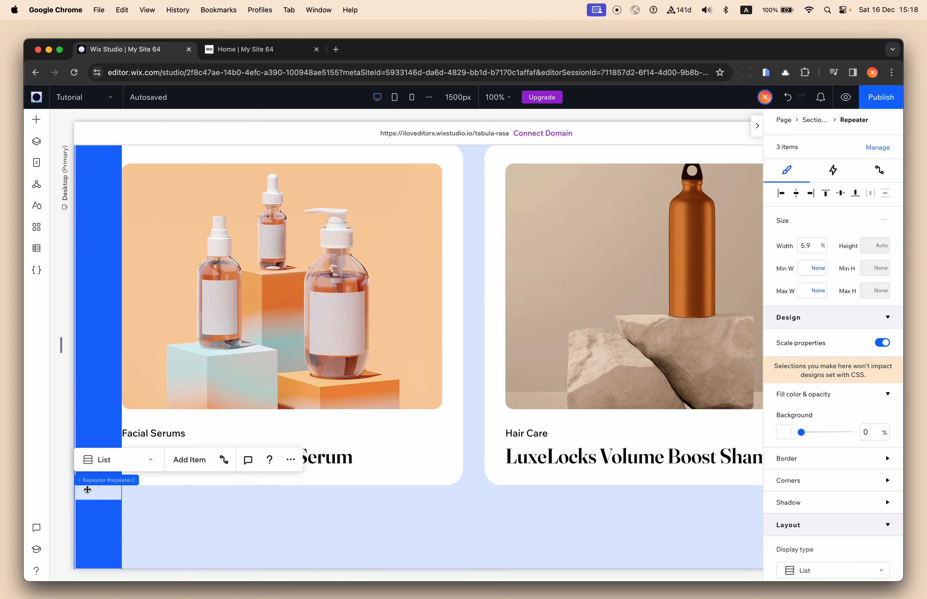
- Set the blue List repeater's top and bottom padding to 50 px each, and select the section behind it
{"action": "scroll", "coordinate": [356, 347], "scroll_direction": "up", "scroll_amount": 4}
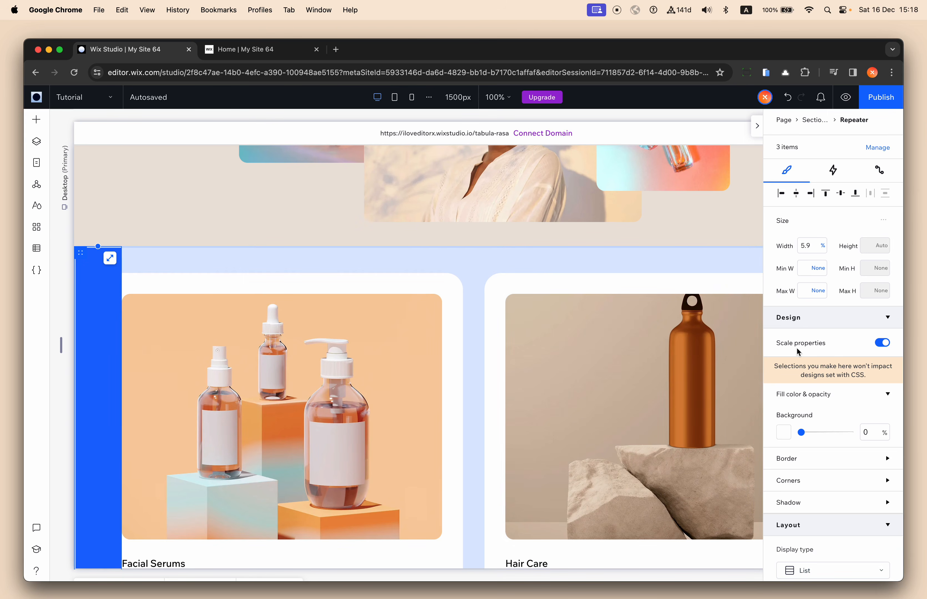
{"action": "scroll", "coordinate": [796, 351], "scroll_direction": "down", "scroll_amount": 8}
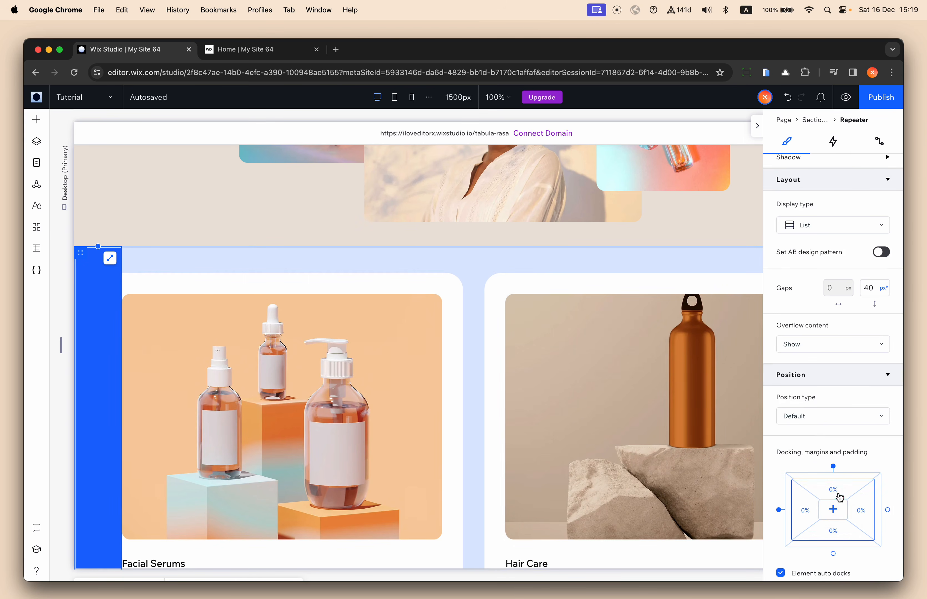
{"action": "left_click", "coordinate": [838, 495]}
{"action": "type", "text": "50px"}
{"action": "key", "text": "Return"}
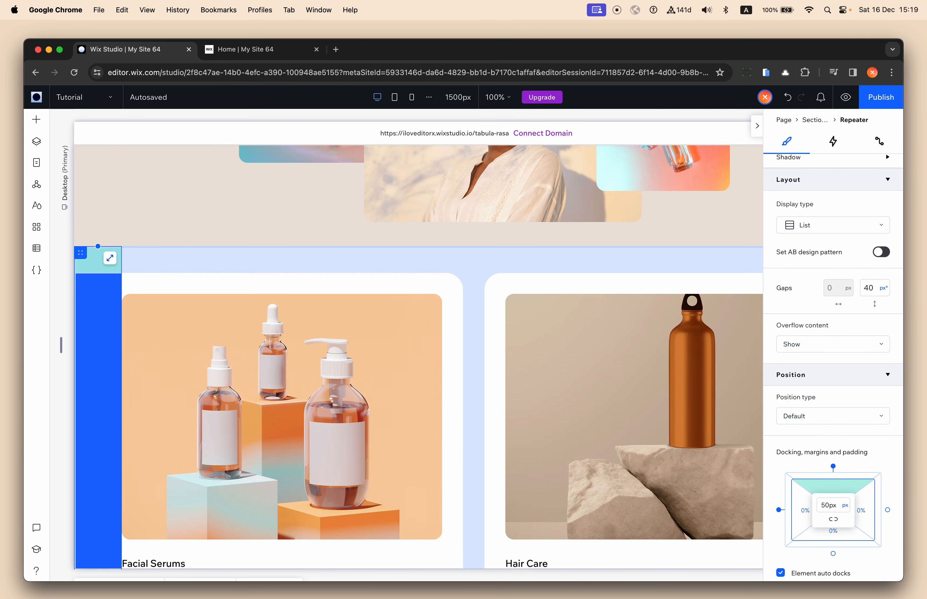
{"action": "left_click", "coordinate": [845, 537]}
{"action": "type", "text": "50px"}
{"action": "key", "text": "Return"}
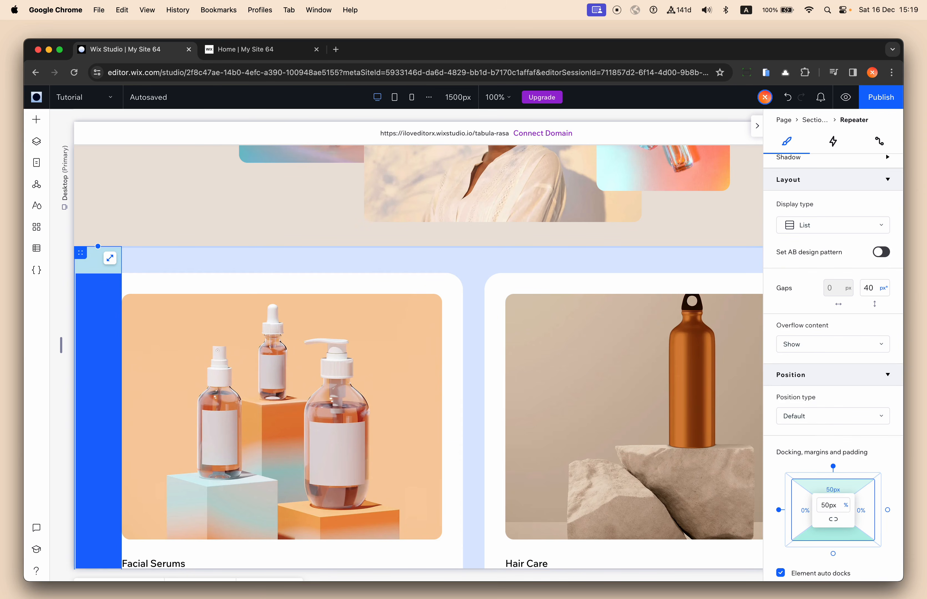
{"action": "scroll", "coordinate": [419, 328], "scroll_direction": "down", "scroll_amount": 10}
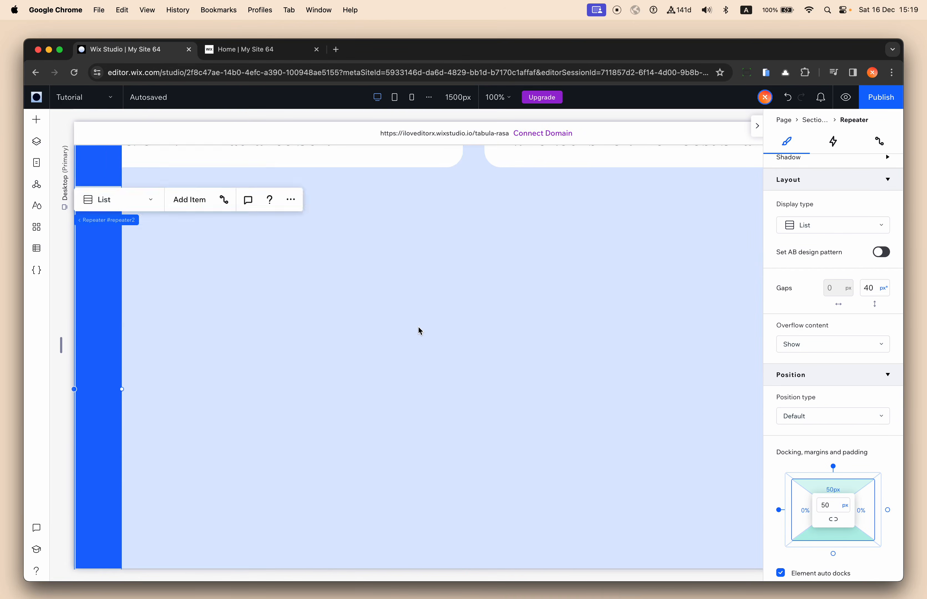
{"action": "left_click", "coordinate": [419, 327]}
{"action": "scroll", "coordinate": [418, 326], "scroll_direction": "up", "scroll_amount": 8}
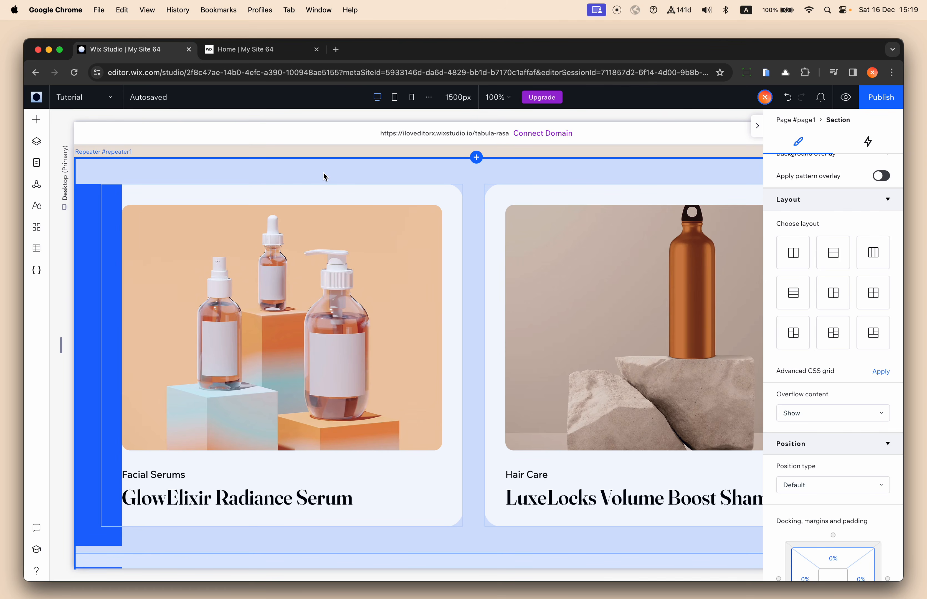
- Switch to the published Home page and examine how the Our Products title and cards behave while scrolling
{"action": "left_click", "coordinate": [255, 56]}
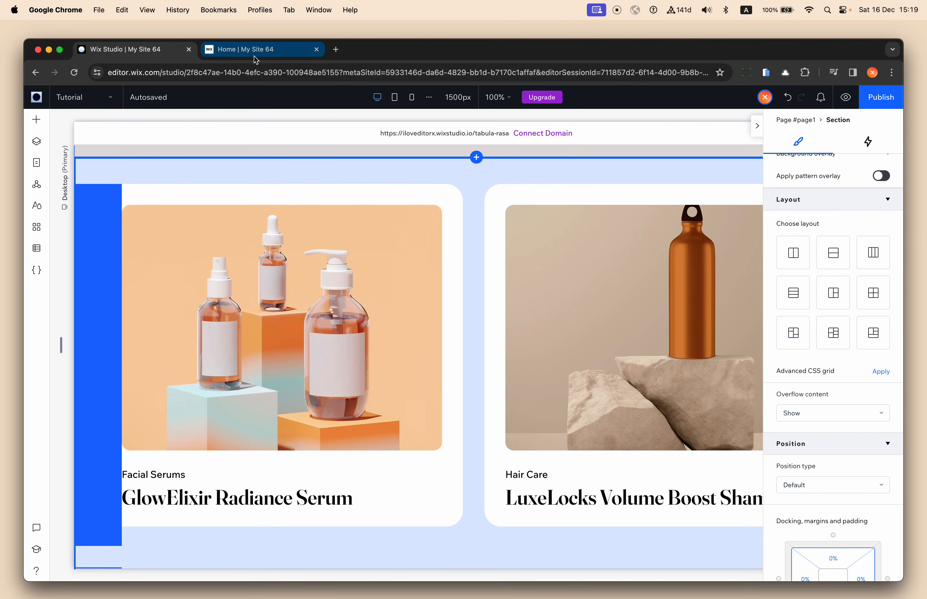
{"action": "scroll", "coordinate": [377, 160], "scroll_direction": "up", "scroll_amount": 10}
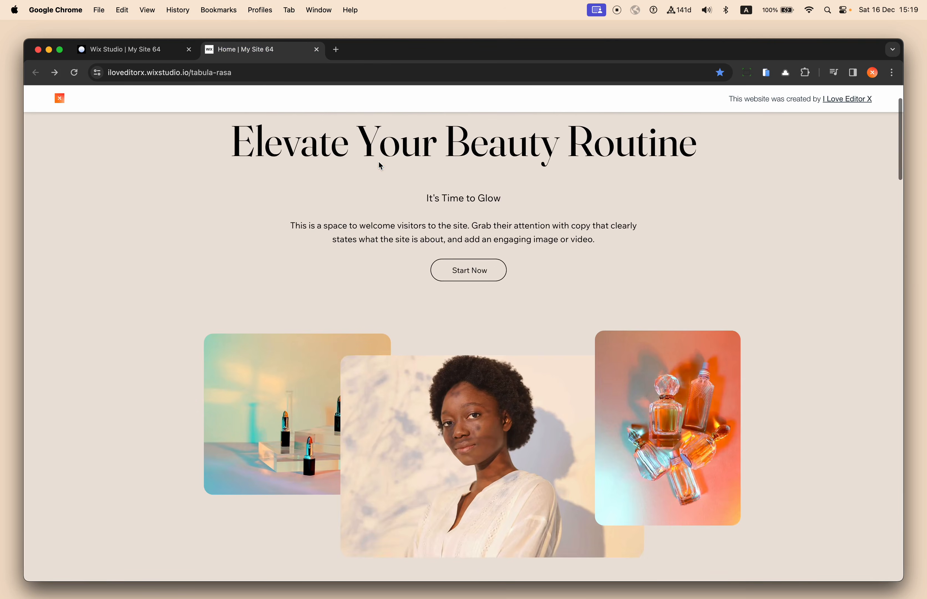
{"action": "scroll", "coordinate": [378, 160], "scroll_direction": "down", "scroll_amount": 4}
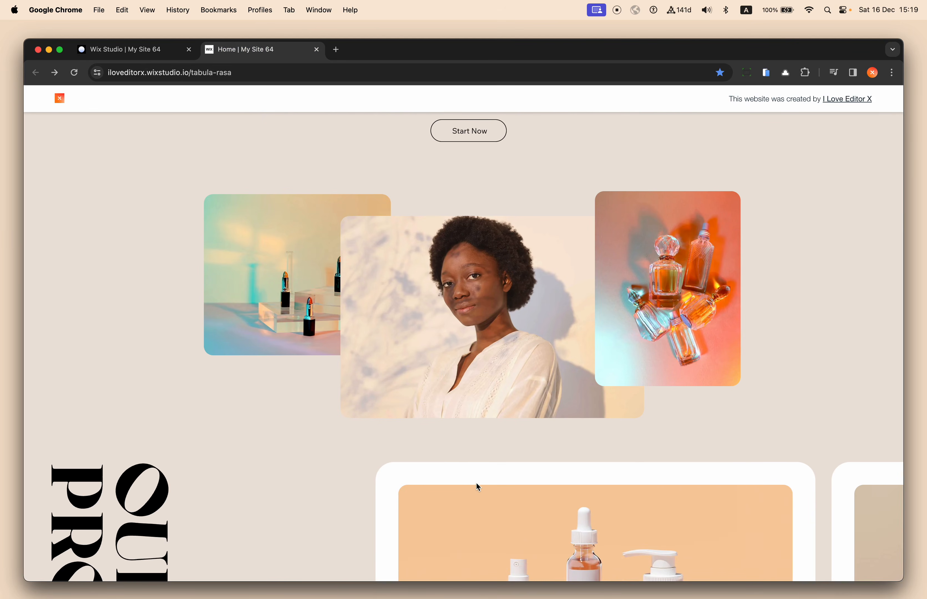
{"action": "scroll", "coordinate": [473, 487], "scroll_direction": "up", "scroll_amount": 2}
{"action": "scroll", "coordinate": [474, 485], "scroll_direction": "up", "scroll_amount": 3}
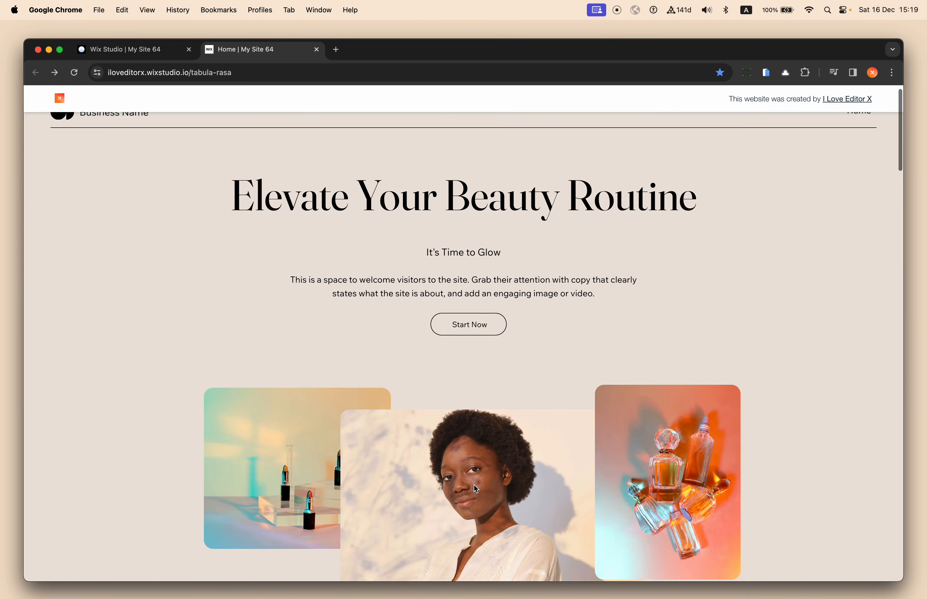
{"action": "scroll", "coordinate": [474, 485], "scroll_direction": "down", "scroll_amount": 3}
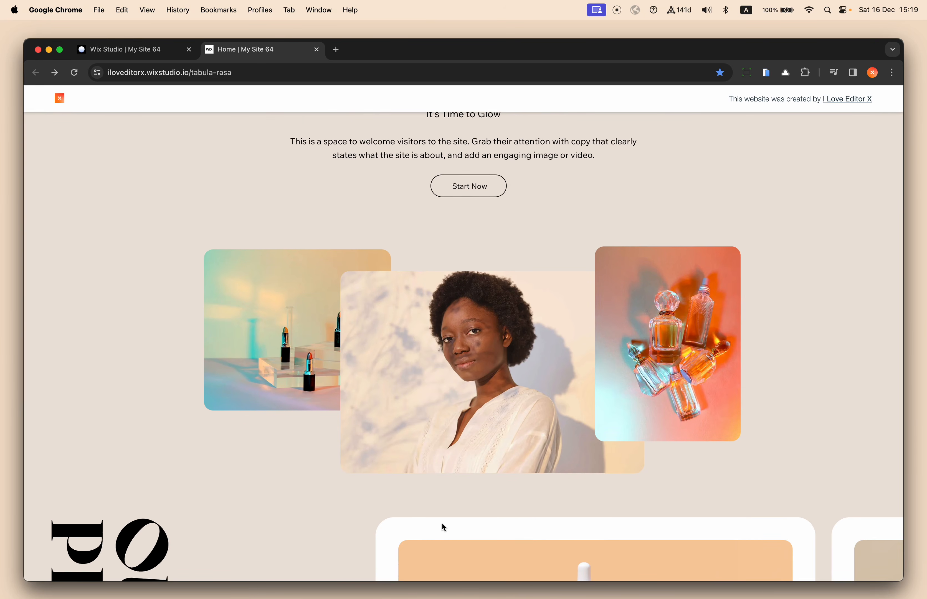
{"action": "scroll", "coordinate": [442, 525], "scroll_direction": "down", "scroll_amount": 8}
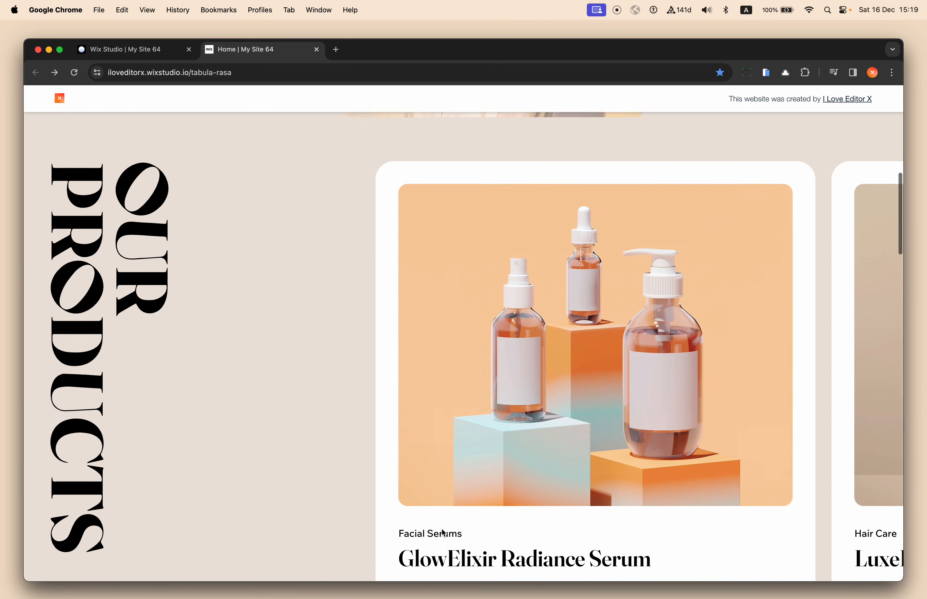
{"action": "scroll", "coordinate": [444, 533], "scroll_direction": "down", "scroll_amount": 1}
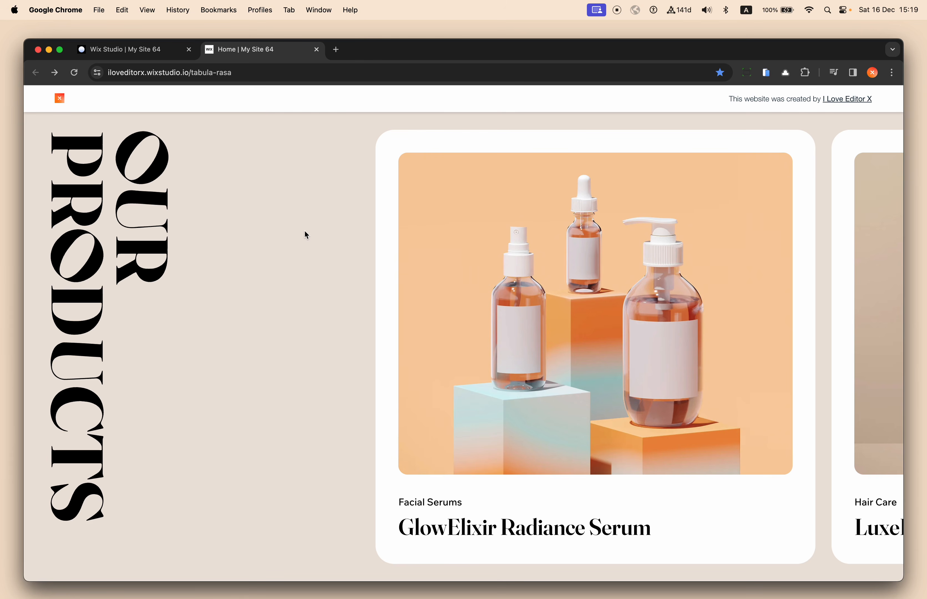
{"action": "scroll", "coordinate": [304, 230], "scroll_direction": "up", "scroll_amount": 2}
{"action": "scroll", "coordinate": [304, 230], "scroll_direction": "down", "scroll_amount": 5}
{"action": "scroll", "coordinate": [304, 229], "scroll_direction": "up", "scroll_amount": 3}
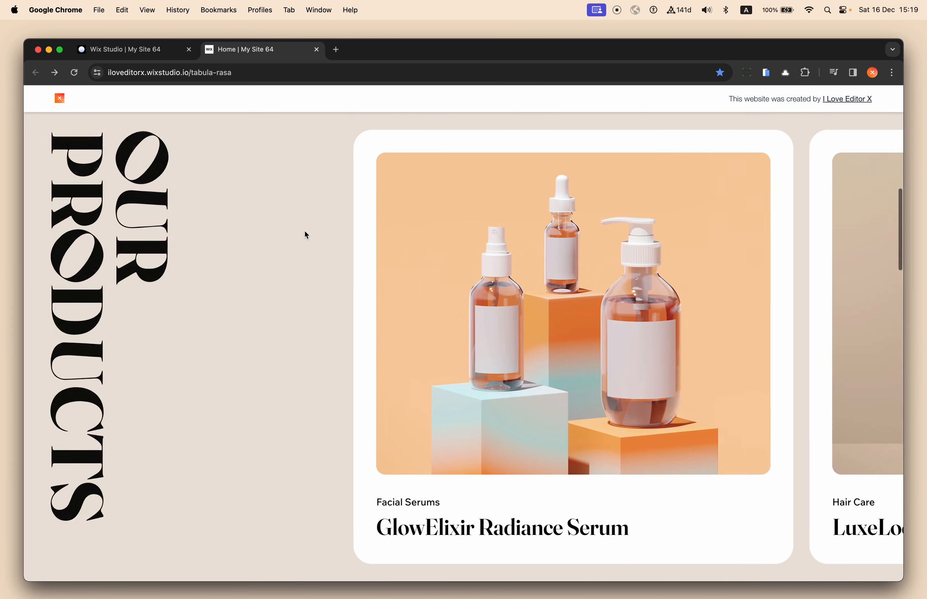
{"action": "scroll", "coordinate": [304, 232], "scroll_direction": "down", "scroll_amount": 3}
{"action": "scroll", "coordinate": [305, 232], "scroll_direction": "up", "scroll_amount": 5}
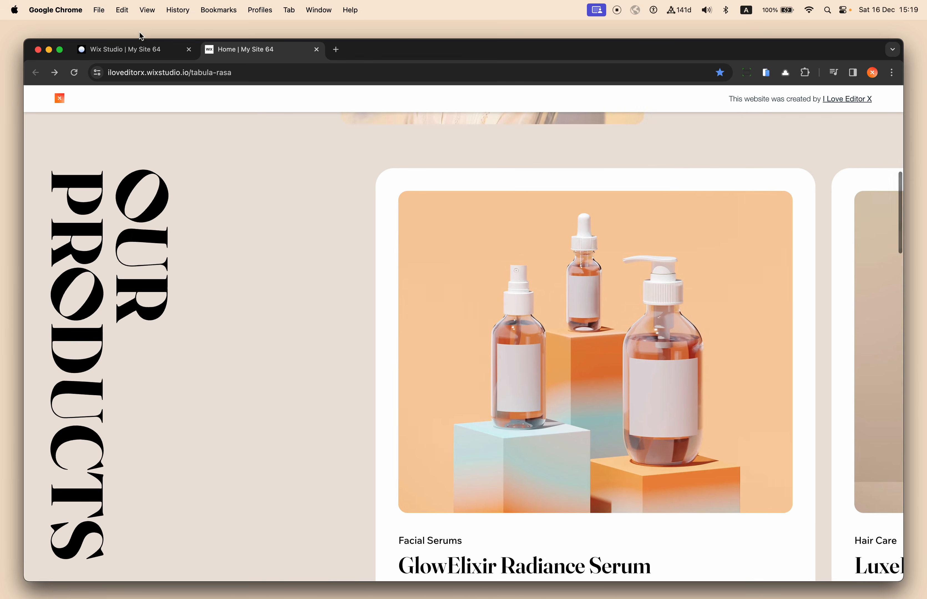
- Return to the Wix Studio editor, select the blue List repeater, and examine how it scrolls relative to the sticky product cards
{"action": "left_click", "coordinate": [140, 50]}
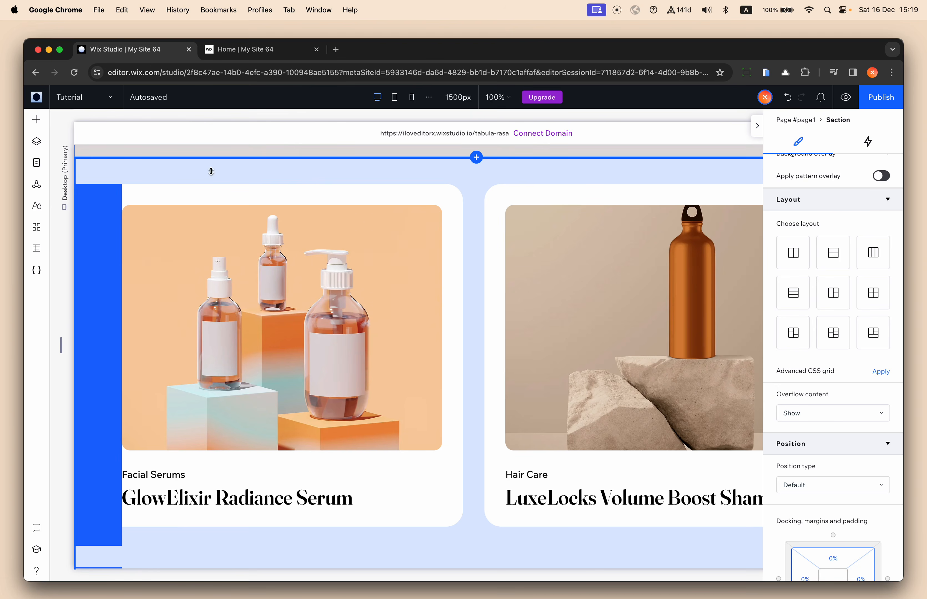
{"action": "left_click", "coordinate": [100, 170]}
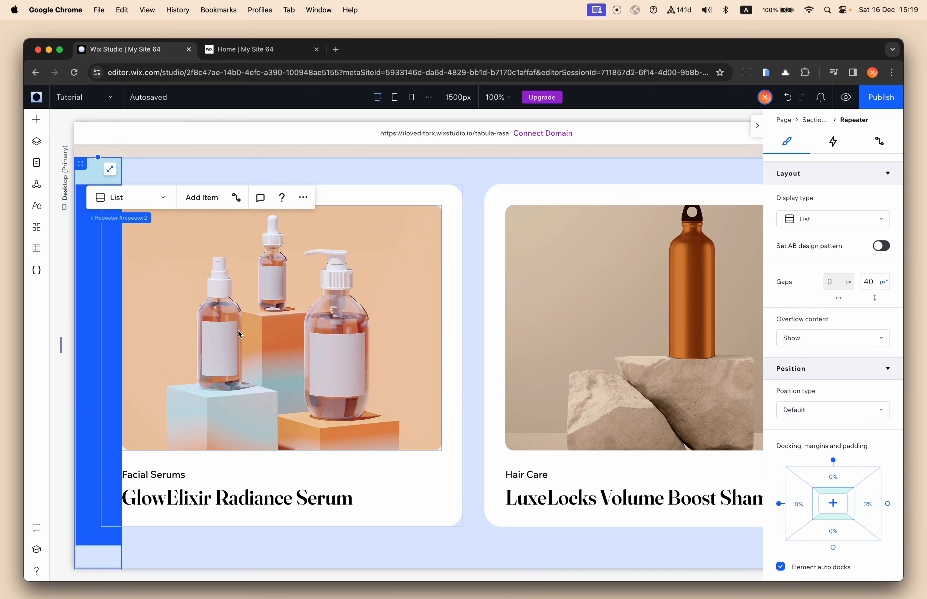
{"action": "scroll", "coordinate": [239, 330], "scroll_direction": "down", "scroll_amount": 3}
{"action": "scroll", "coordinate": [238, 329], "scroll_direction": "down", "scroll_amount": 4}
{"action": "scroll", "coordinate": [237, 329], "scroll_direction": "up", "scroll_amount": 5}
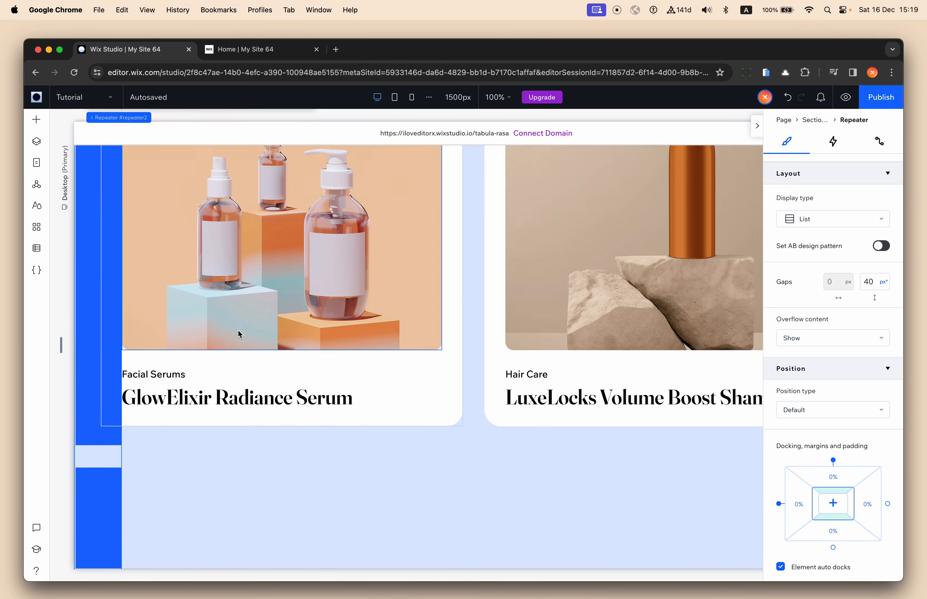
{"action": "scroll", "coordinate": [237, 330], "scroll_direction": "up", "scroll_amount": 3}
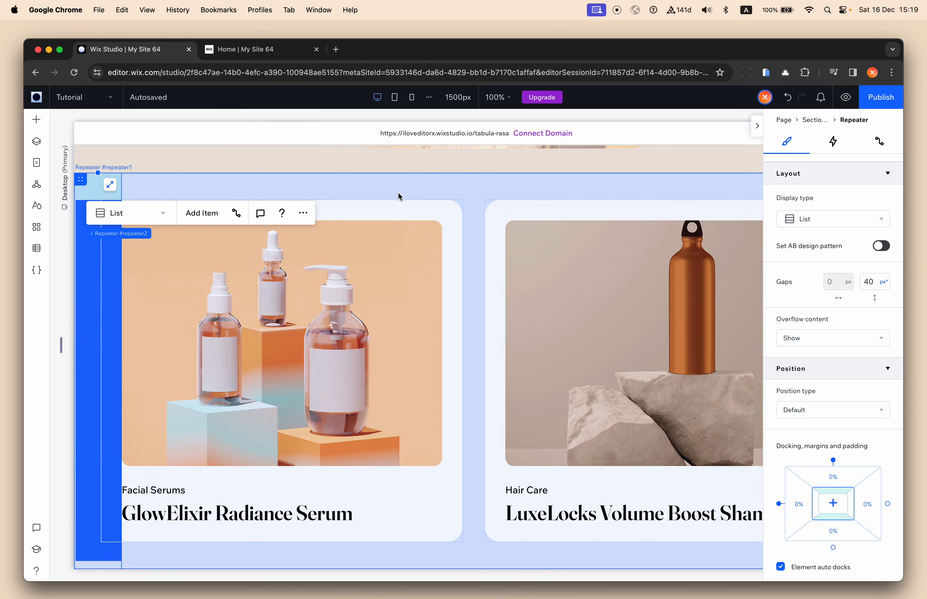
{"action": "scroll", "coordinate": [353, 326], "scroll_direction": "down", "scroll_amount": 3}
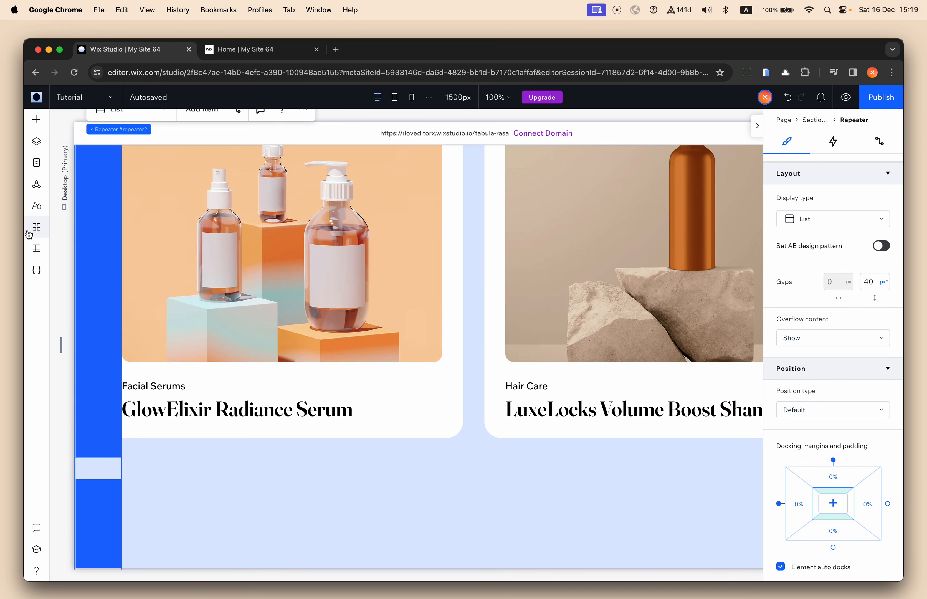
{"action": "scroll", "coordinate": [321, 293], "scroll_direction": "up", "scroll_amount": 3}
{"action": "scroll", "coordinate": [325, 293], "scroll_direction": "down", "scroll_amount": 2}
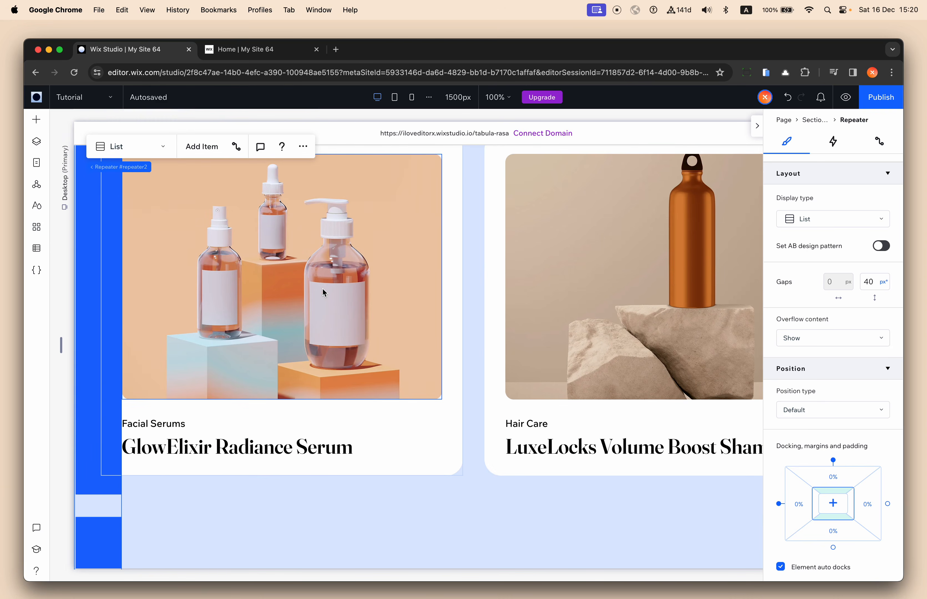
- Add a scroll interaction to the blue List repeater and choose the product card repeater on the canvas as the animated element
{"action": "left_click", "coordinate": [833, 141]}
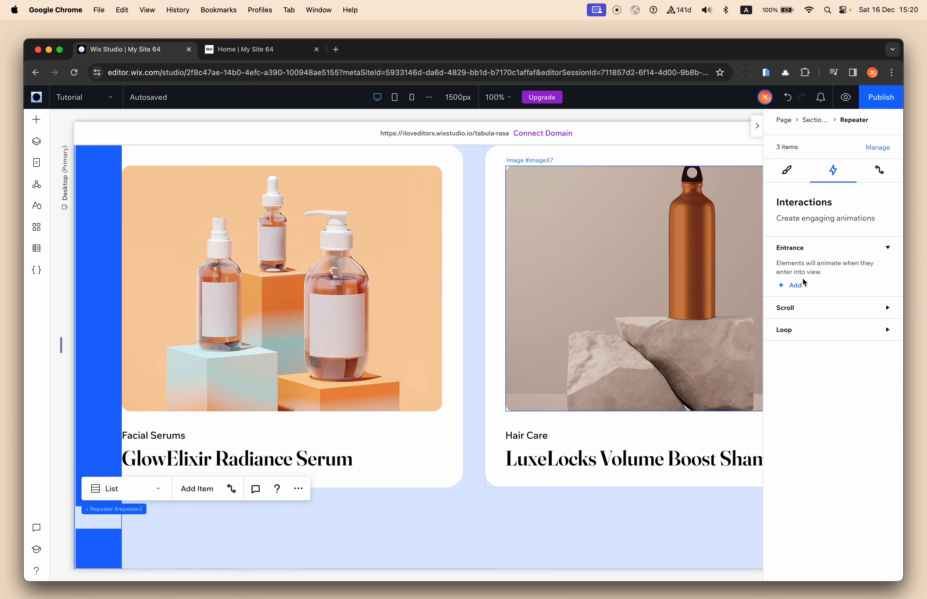
{"action": "left_click", "coordinate": [793, 310]}
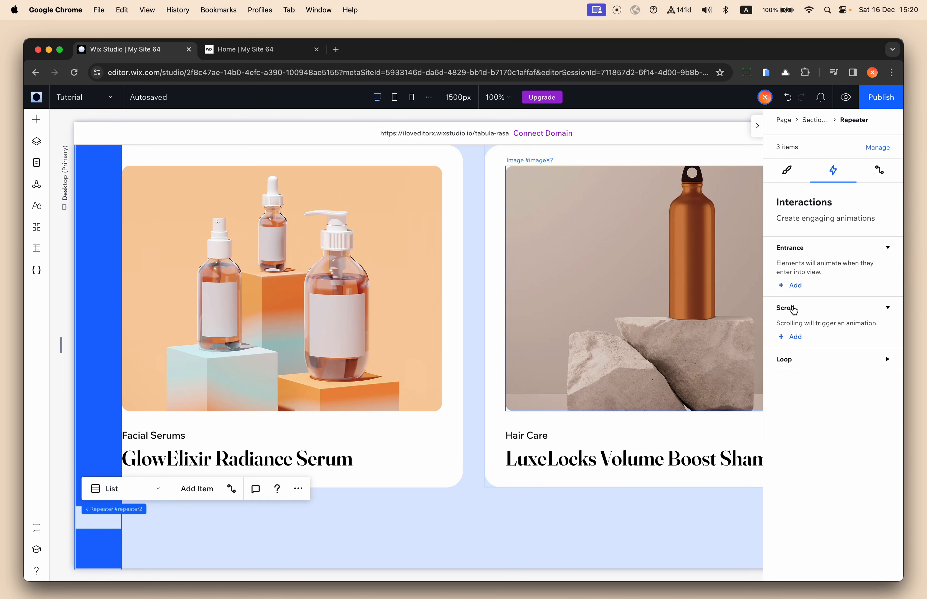
{"action": "left_click", "coordinate": [801, 337]}
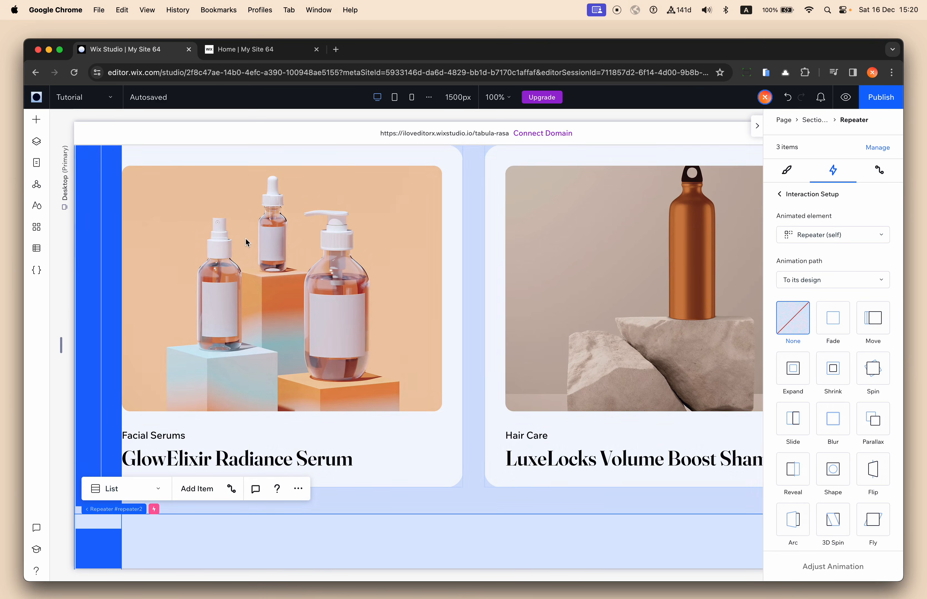
{"action": "left_click", "coordinate": [804, 243]}
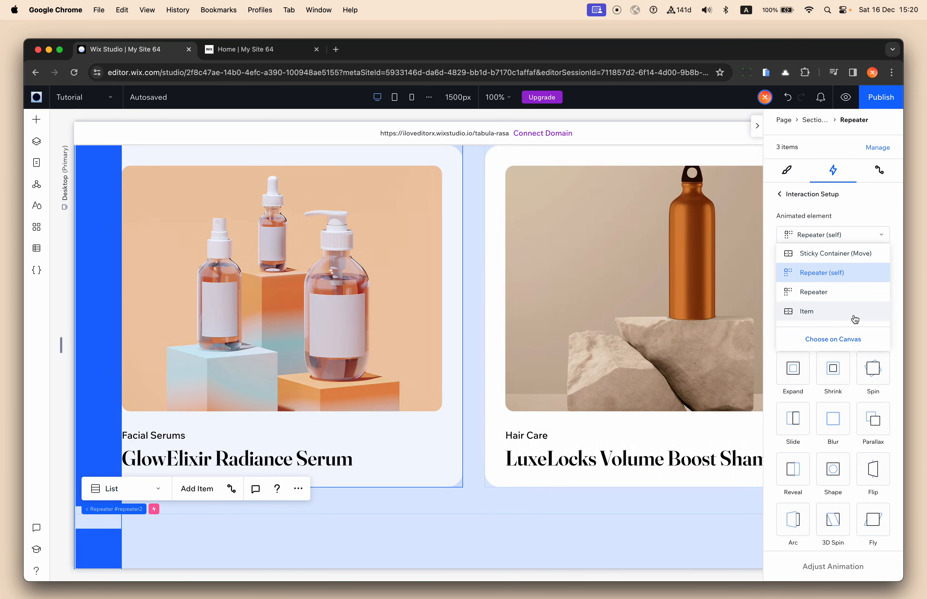
{"action": "left_click", "coordinate": [833, 340]}
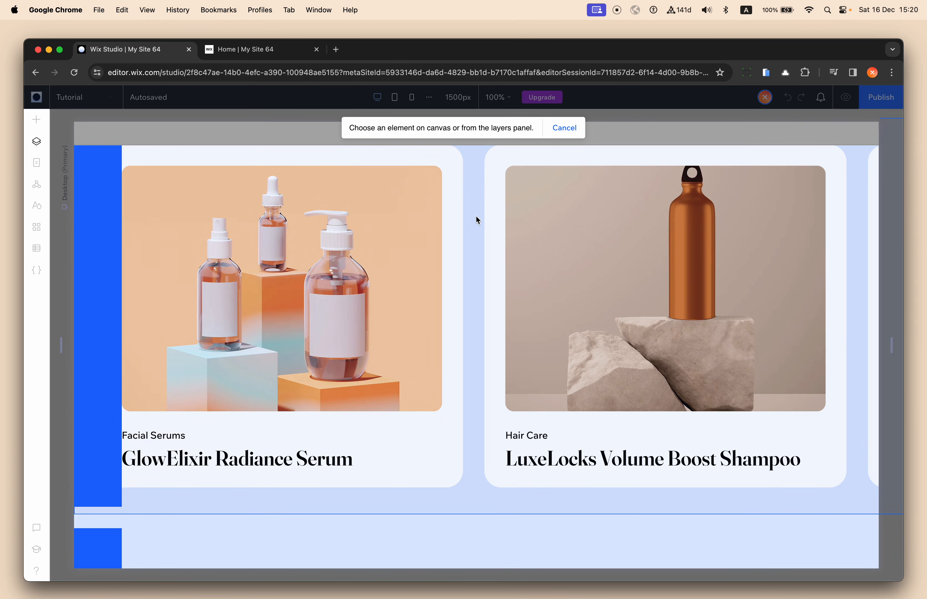
{"action": "left_click", "coordinate": [476, 217]}
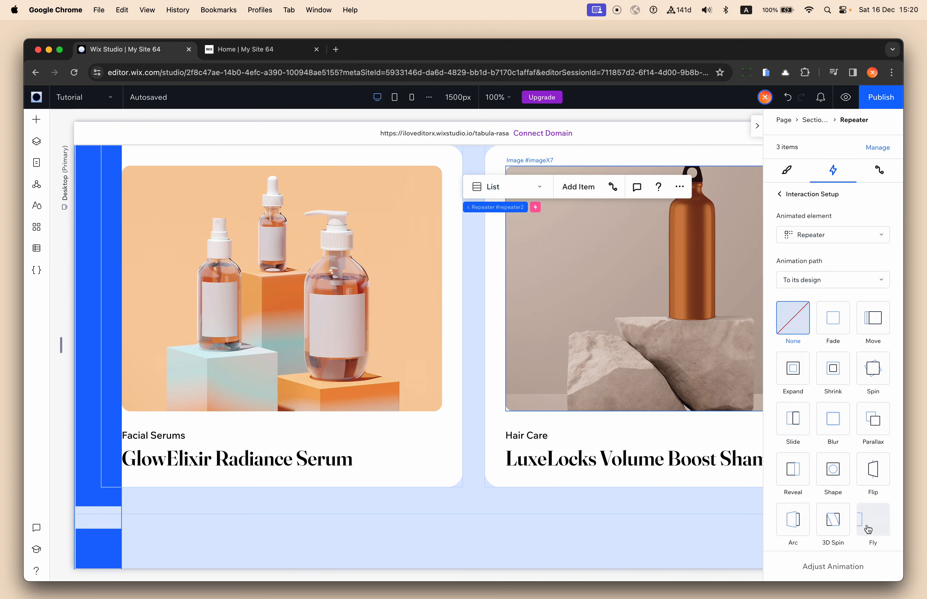
- Apply a Move animation with the path From its design, a 270° angle, and an animation area from 0% to 100%
{"action": "left_click", "coordinate": [818, 281]}
{"action": "left_click", "coordinate": [820, 318]}
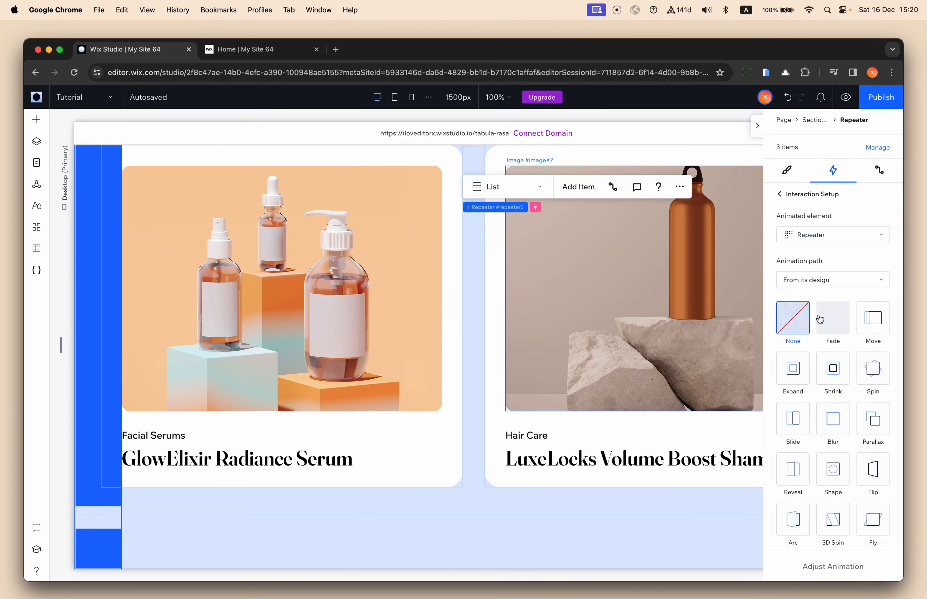
{"action": "left_click", "coordinate": [871, 327]}
{"action": "left_click", "coordinate": [841, 565]}
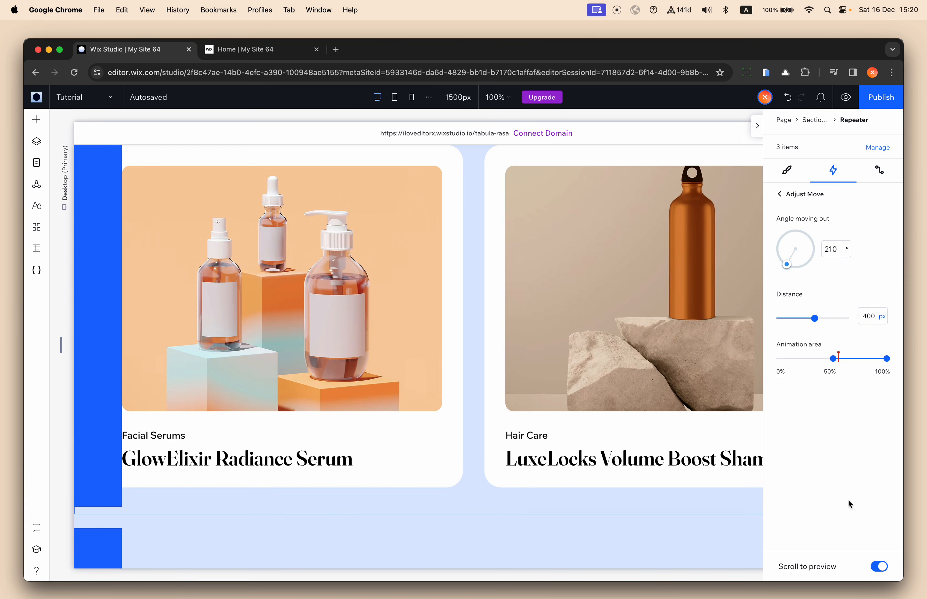
{"action": "type", "text": "270"}
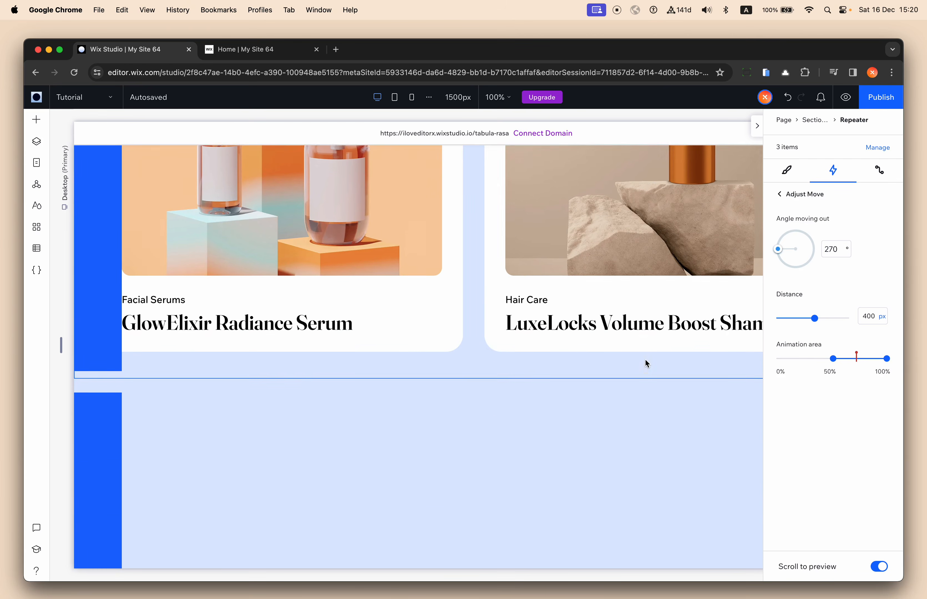
{"action": "left_click_drag", "start_coordinate": [832, 367], "coordinate": [778, 363]}
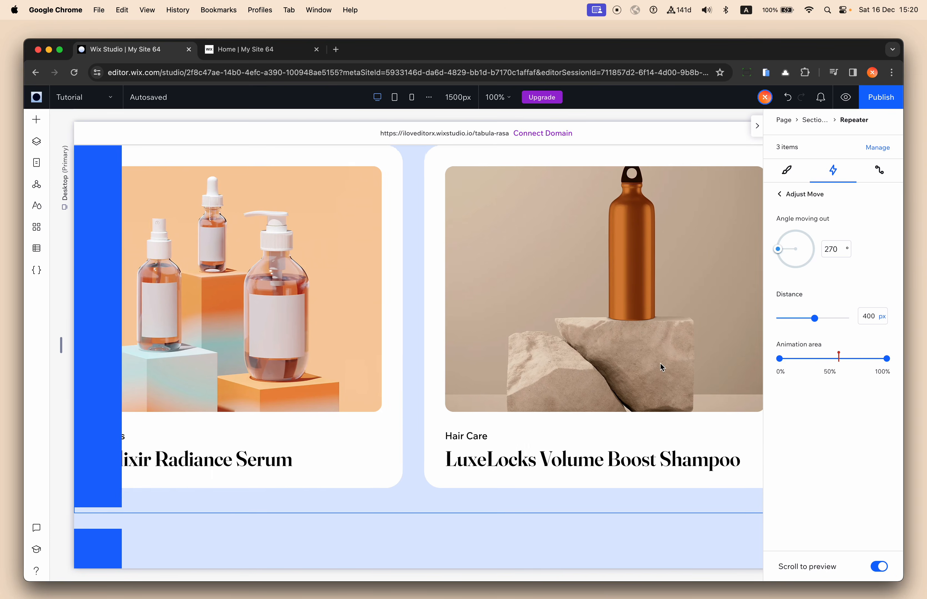
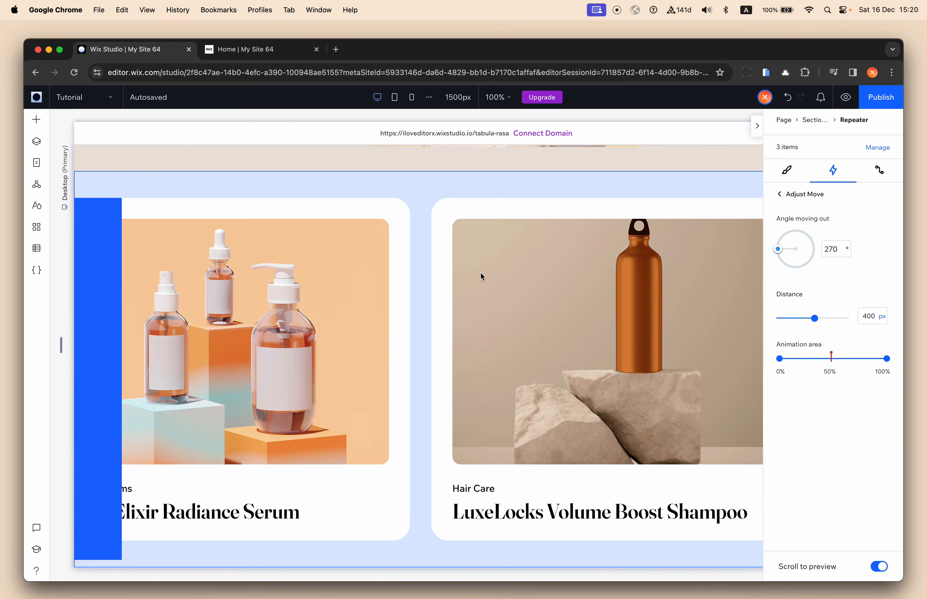
{"action": "left_click", "coordinate": [780, 195]}
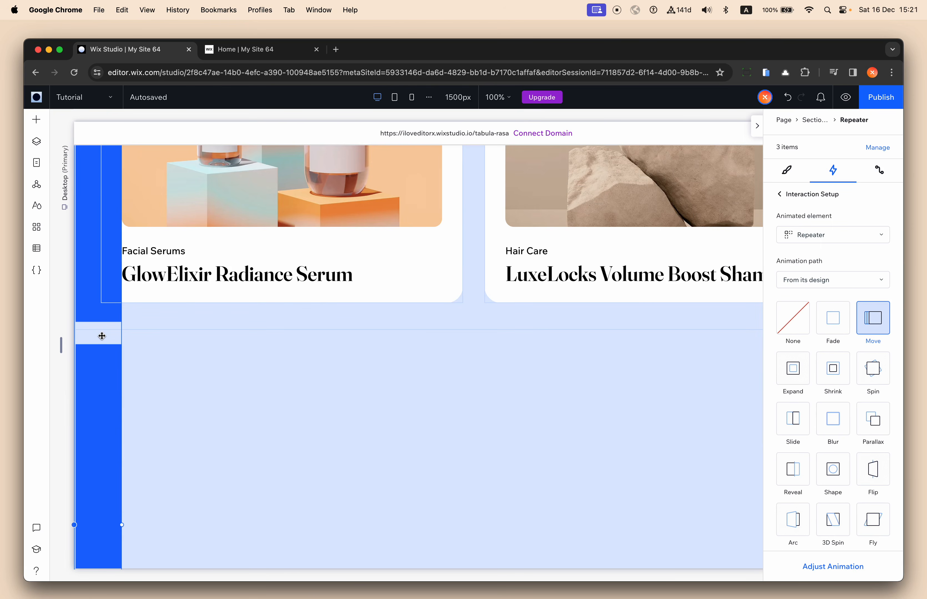
- Set the blue List repeater's top margin to 100vh and check its position below the product cards
{"action": "left_click", "coordinate": [102, 335]}
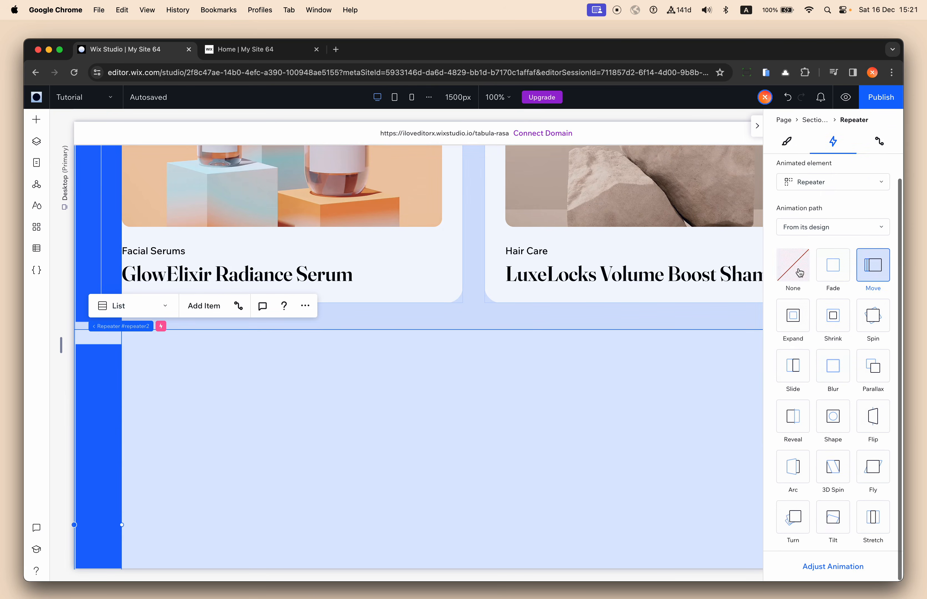
{"action": "left_click", "coordinate": [786, 170]}
{"action": "scroll", "coordinate": [826, 356], "scroll_direction": "down", "scroll_amount": 10}
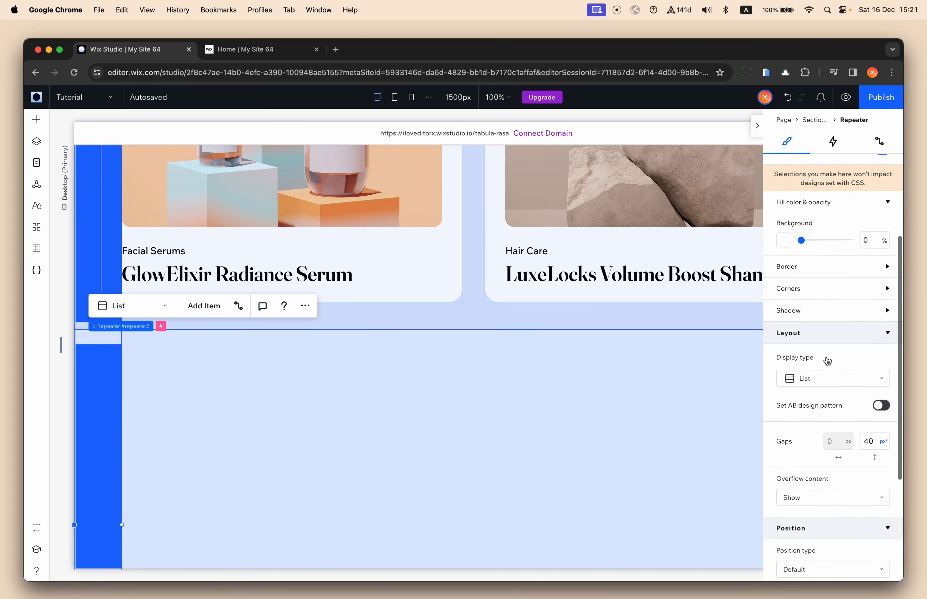
{"action": "left_click", "coordinate": [837, 461]}
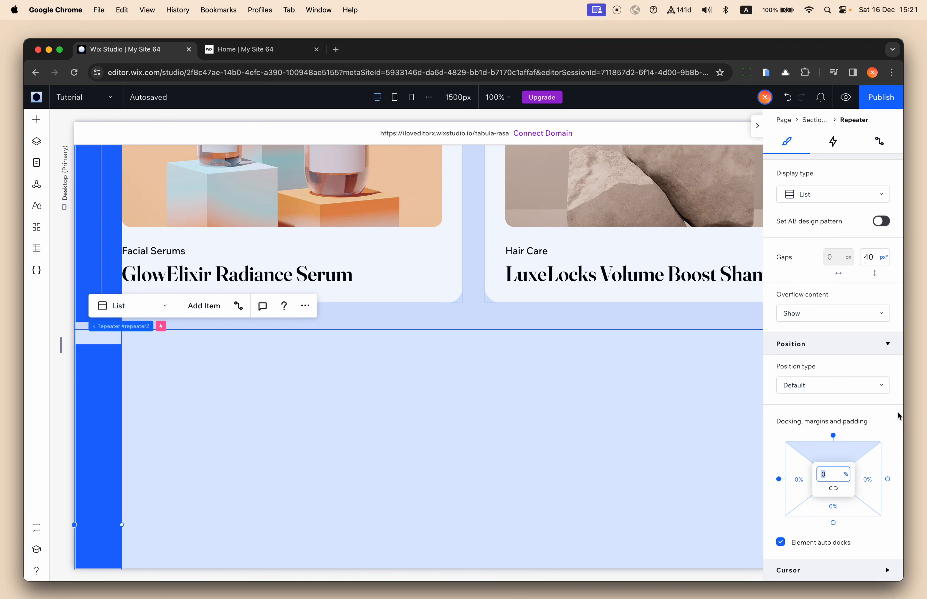
{"action": "type", "text": "100vh"}
{"action": "key", "text": "Return"}
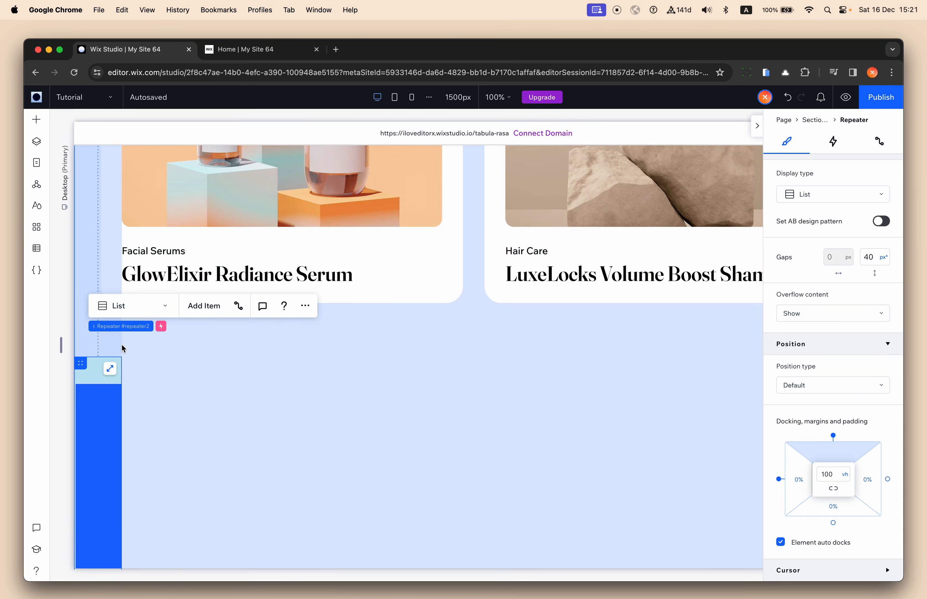
{"action": "scroll", "coordinate": [559, 396], "scroll_direction": "up", "scroll_amount": 6}
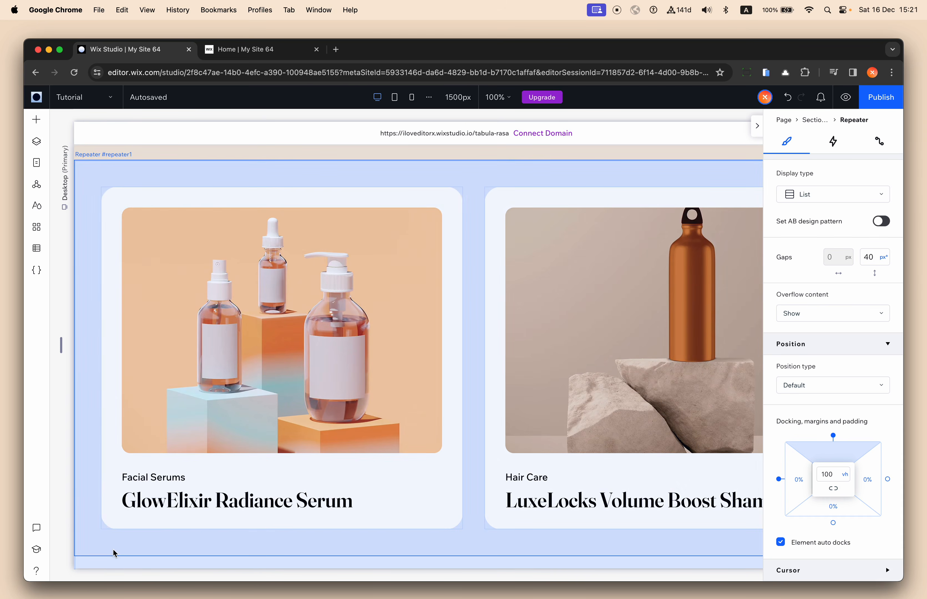
{"action": "scroll", "coordinate": [114, 552], "scroll_direction": "down", "scroll_amount": 1}
{"action": "scroll", "coordinate": [156, 560], "scroll_direction": "up", "scroll_amount": 1}
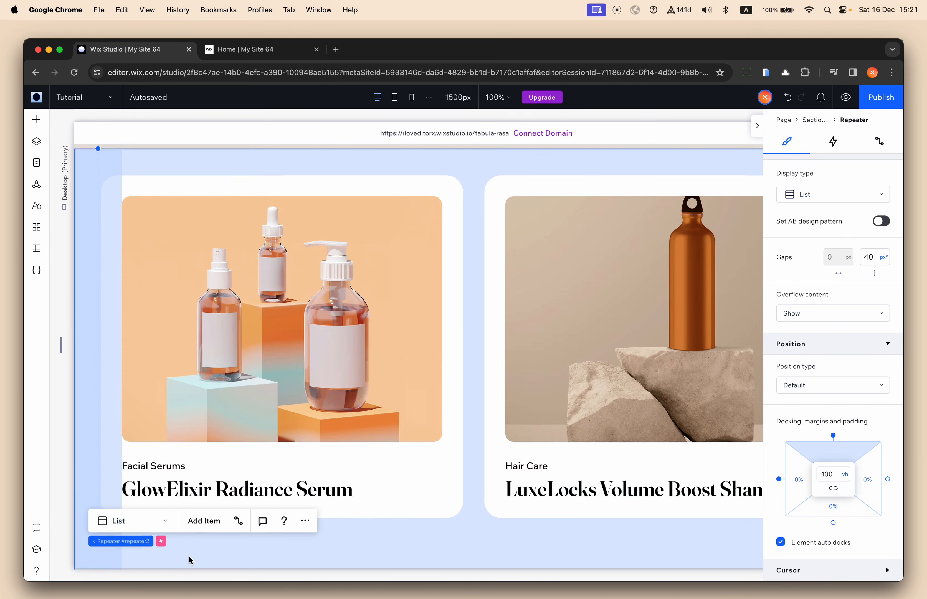
{"action": "scroll", "coordinate": [190, 559], "scroll_direction": "down", "scroll_amount": 3}
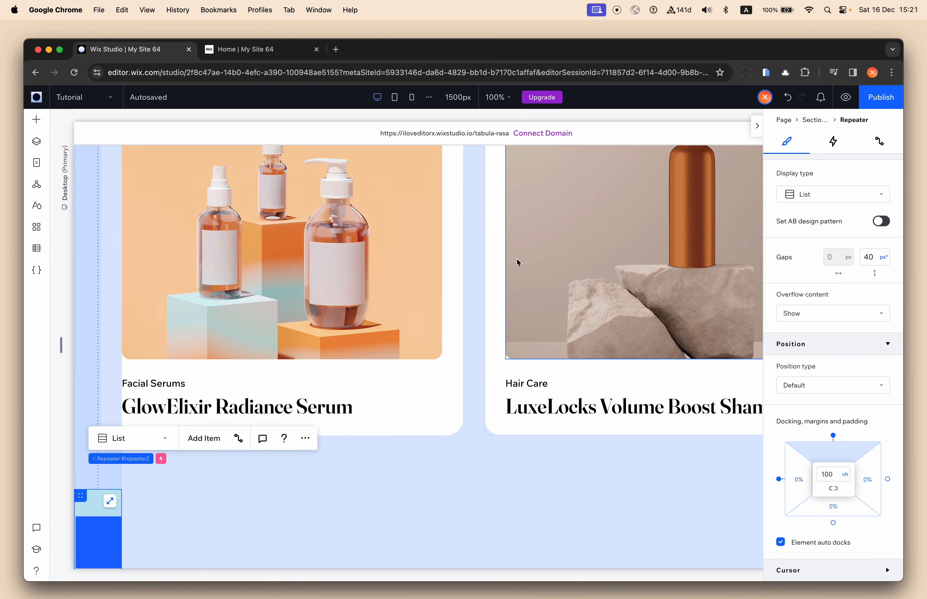
- Publish the site and open the live Tutorial page from that page's SEO basics settings
{"action": "left_click", "coordinate": [878, 95]}
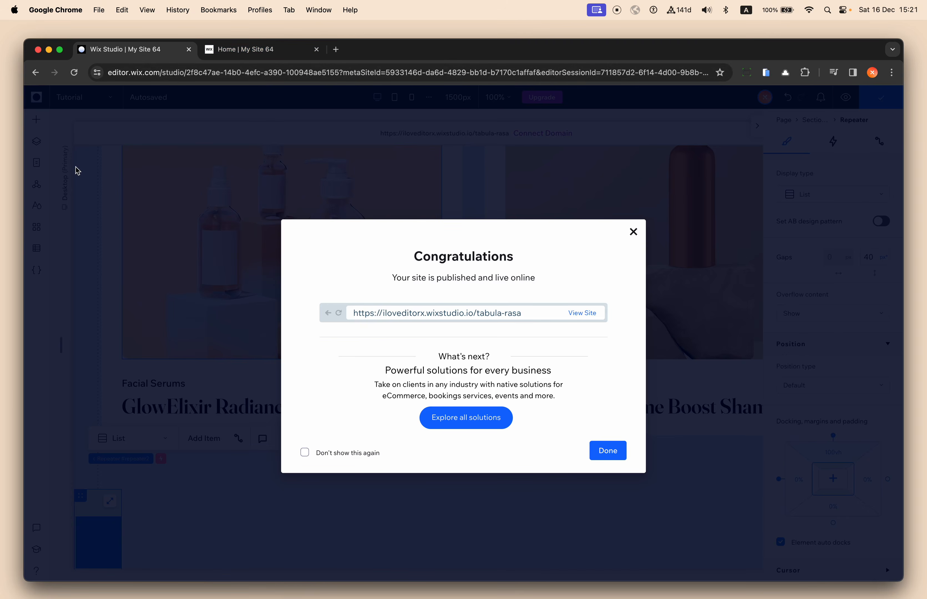
{"action": "left_click", "coordinate": [67, 176]}
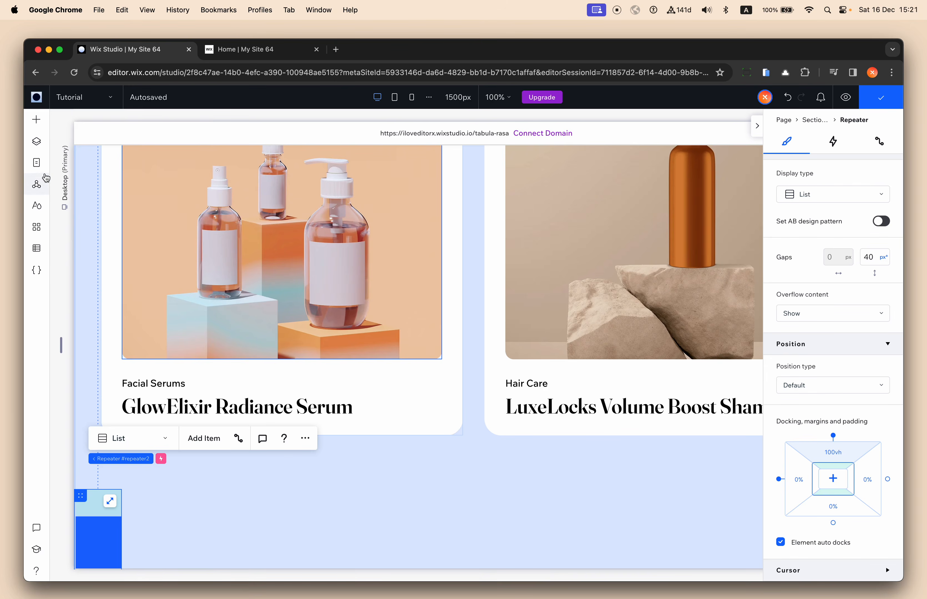
{"action": "left_click", "coordinate": [39, 166]}
{"action": "left_click", "coordinate": [196, 223]}
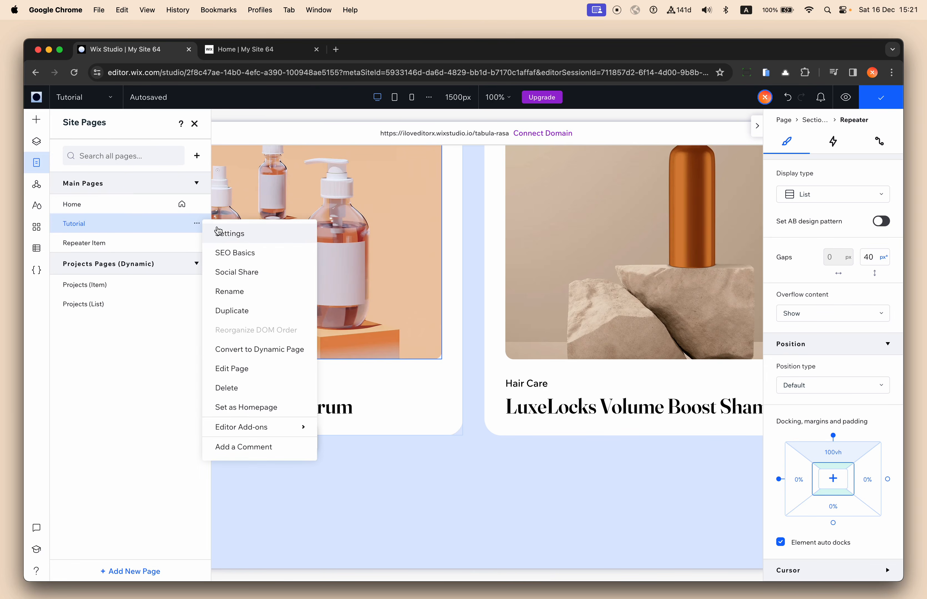
{"action": "left_click", "coordinate": [250, 236]}
{"action": "left_click", "coordinate": [294, 153]}
{"action": "left_click", "coordinate": [343, 153]}
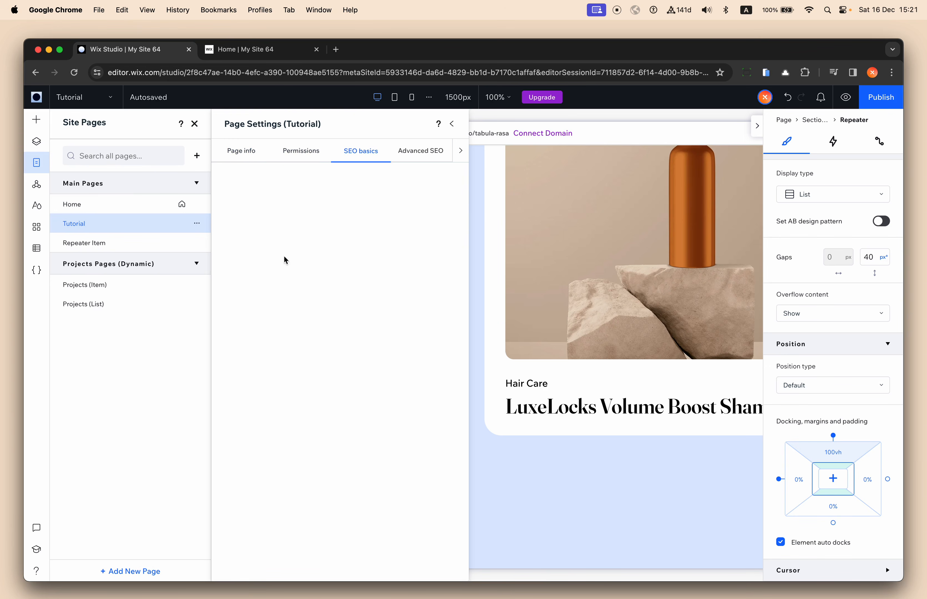
{"action": "left_click", "coordinate": [249, 430]}
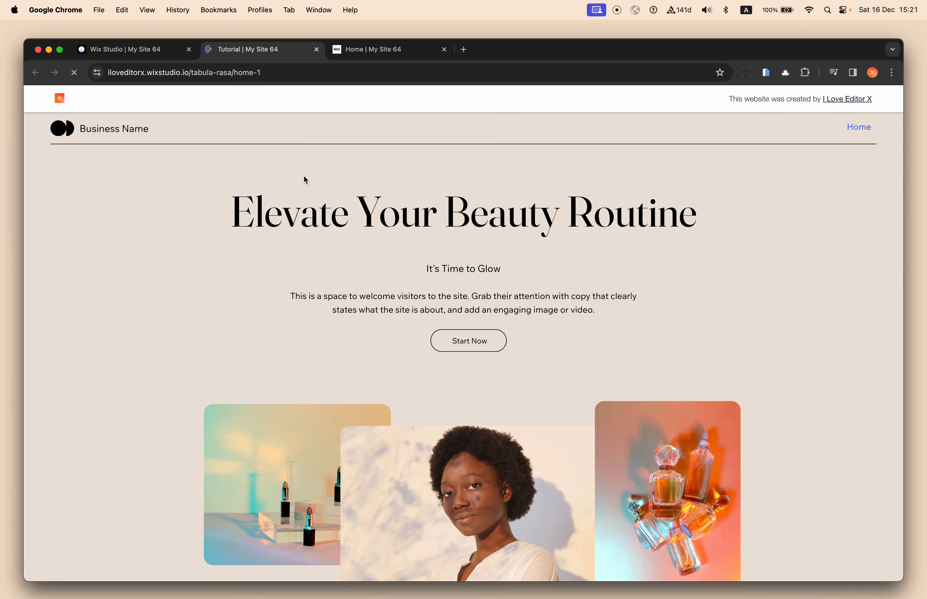
- Check the product card section's scroll behaviour on the live Tutorial page
{"action": "scroll", "coordinate": [311, 226], "scroll_direction": "down", "scroll_amount": 5}
{"action": "scroll", "coordinate": [311, 229], "scroll_direction": "down", "scroll_amount": 8}
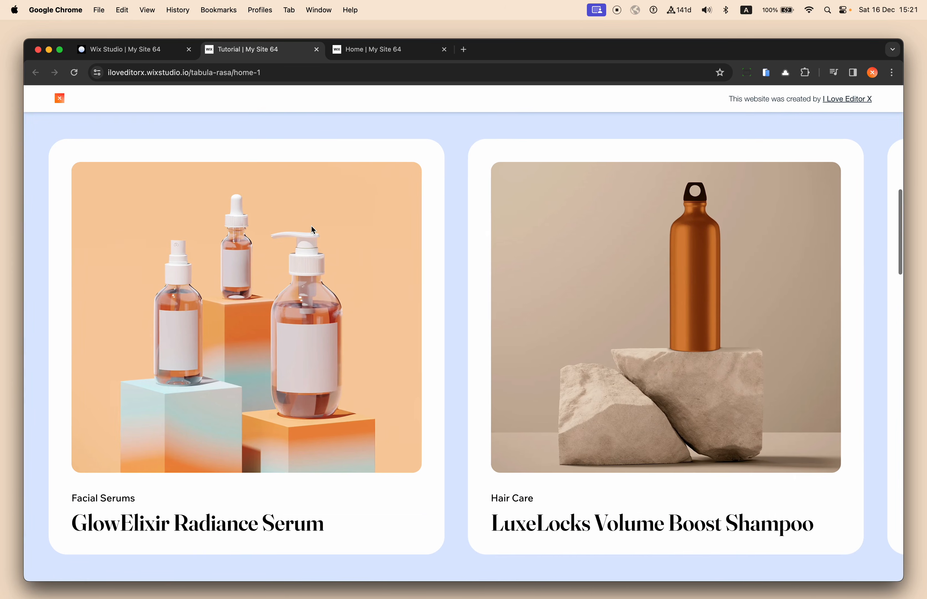
- Examine how the product cards move sideways through the section on the published Tutorial page
{"action": "scroll", "coordinate": [81, 543], "scroll_direction": "down", "scroll_amount": 5}
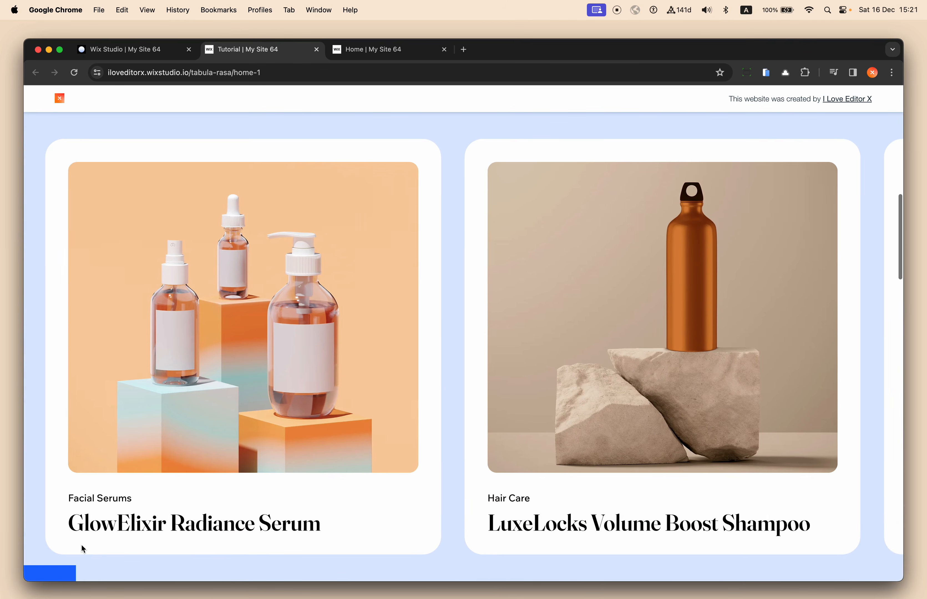
{"action": "scroll", "coordinate": [81, 544], "scroll_direction": "down", "scroll_amount": 5}
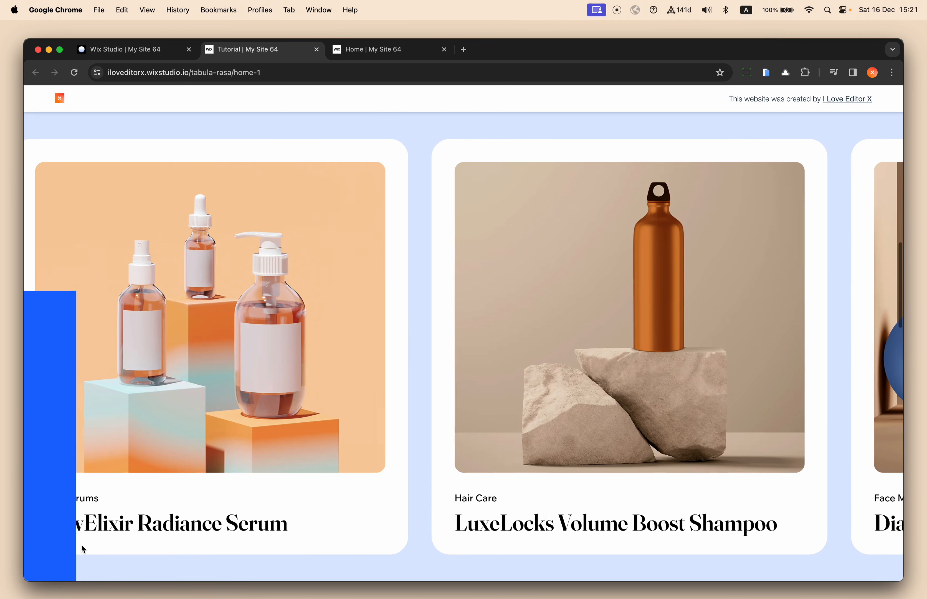
{"action": "scroll", "coordinate": [81, 543], "scroll_direction": "down", "scroll_amount": 5}
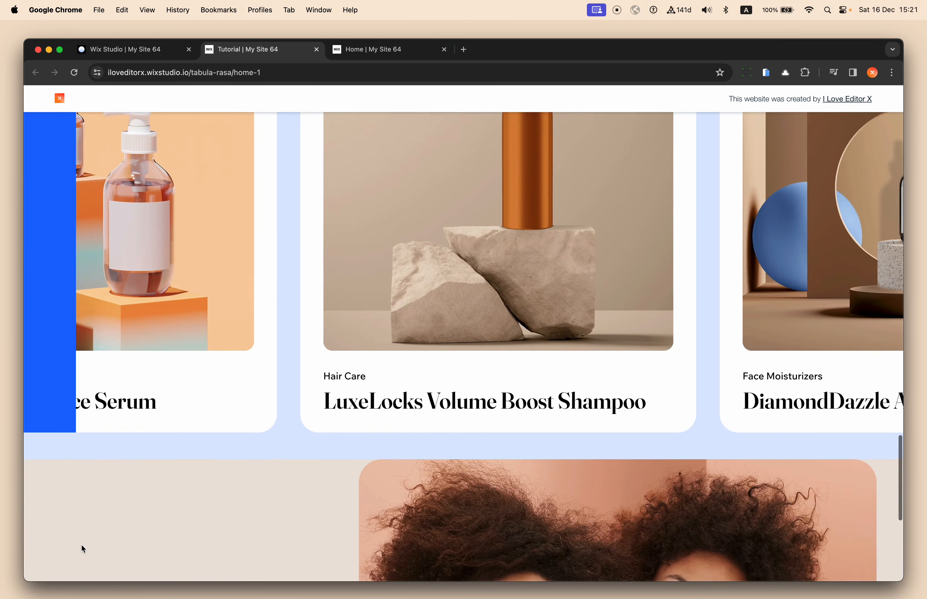
{"action": "scroll", "coordinate": [80, 544], "scroll_direction": "up", "scroll_amount": 5}
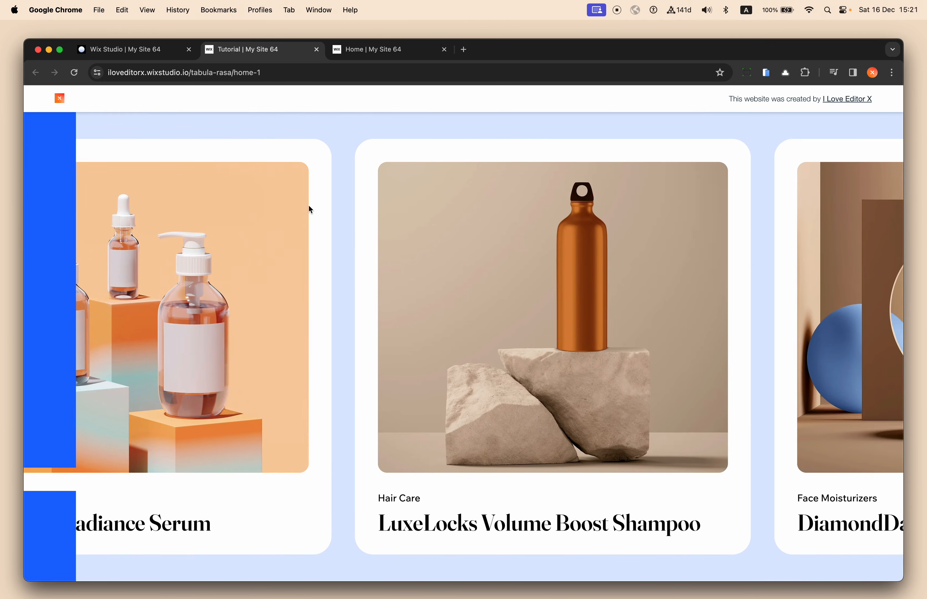
- In the Wix Studio editor, set the distance of the repeater's Move scroll animation to 100%, using percentage as the unit
{"action": "left_click", "coordinate": [124, 49]}
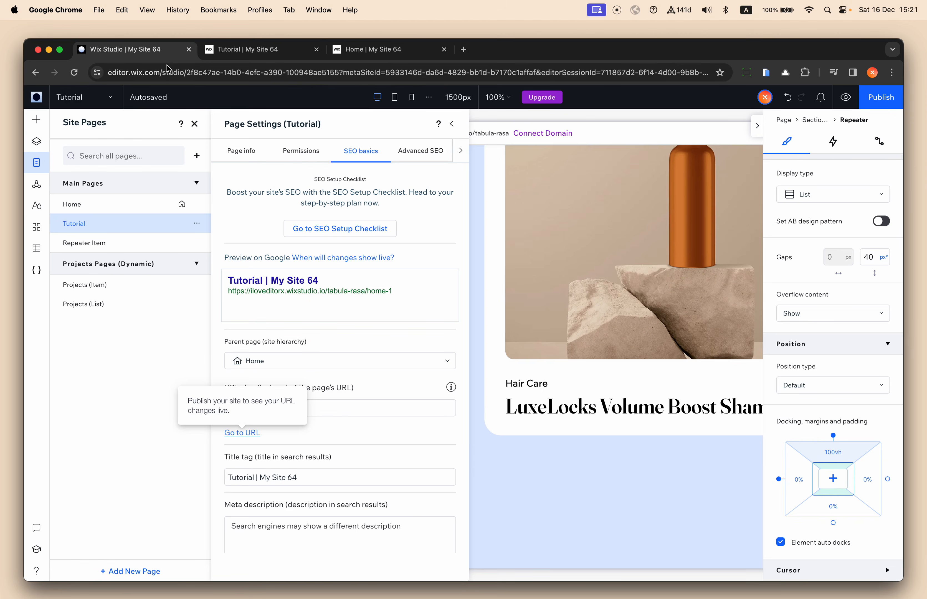
{"action": "left_click", "coordinate": [450, 124]}
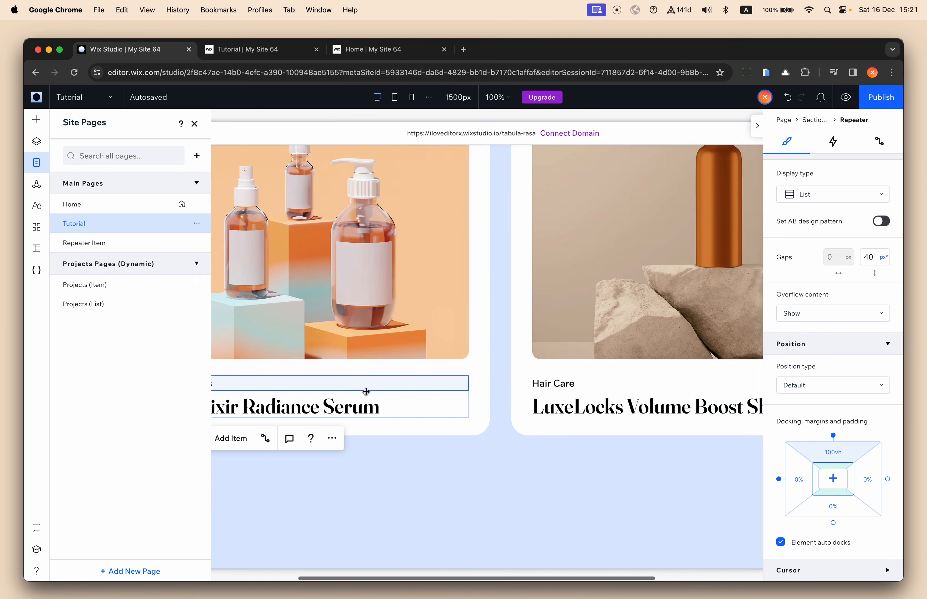
{"action": "left_click", "coordinate": [833, 146]}
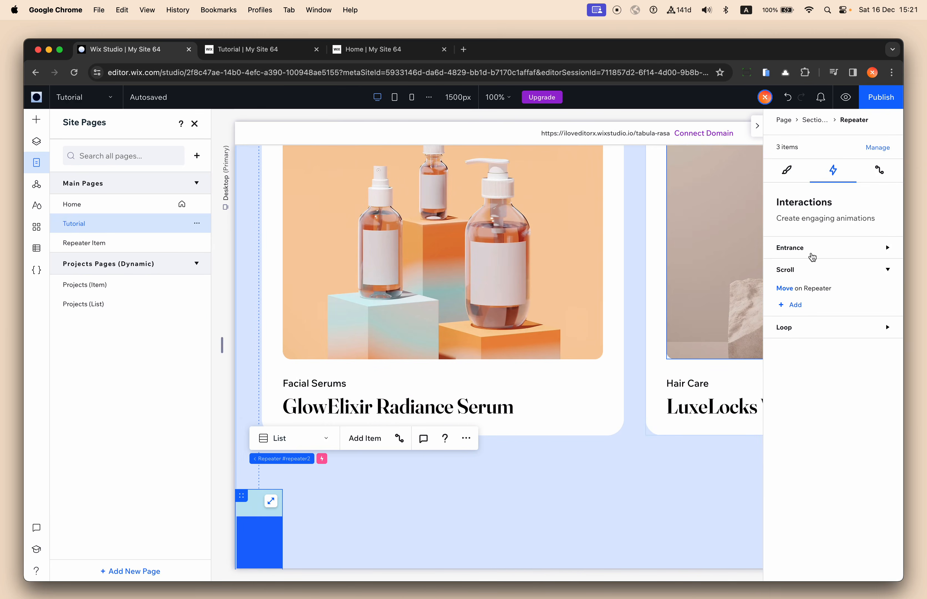
{"action": "left_click", "coordinate": [785, 285]}
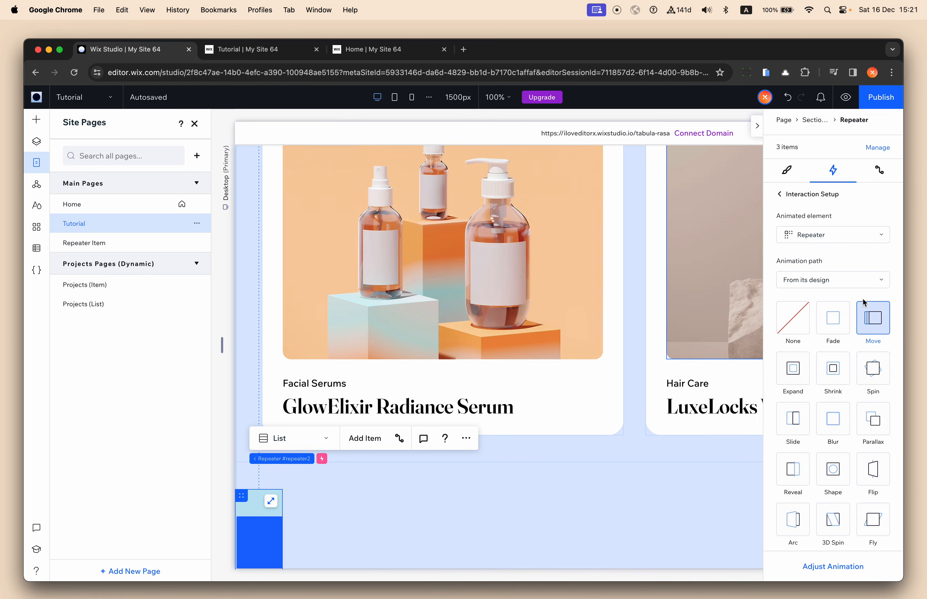
{"action": "left_click", "coordinate": [834, 567]}
{"action": "left_click", "coordinate": [882, 321]}
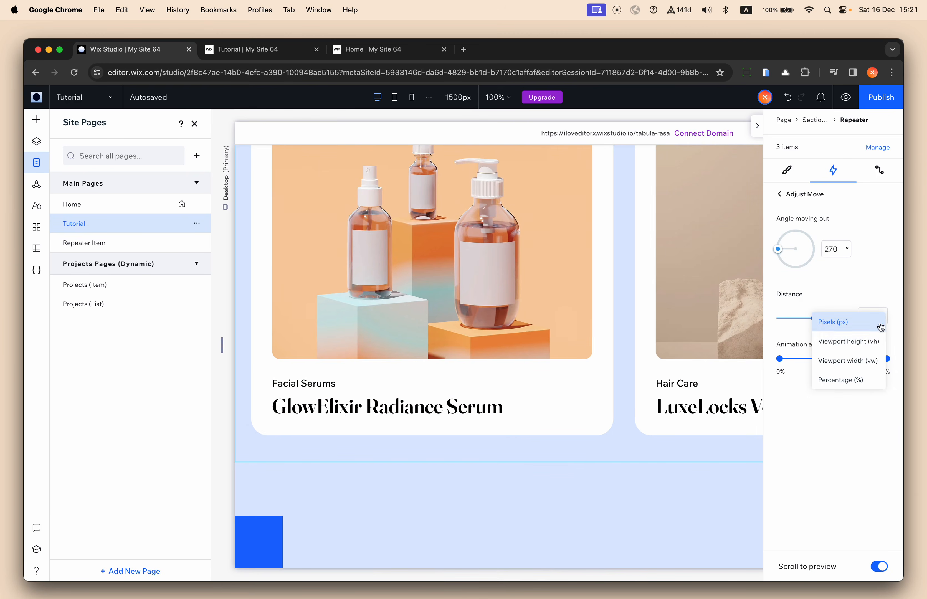
{"action": "left_click", "coordinate": [873, 376]}
{"action": "left_click", "coordinate": [871, 322]}
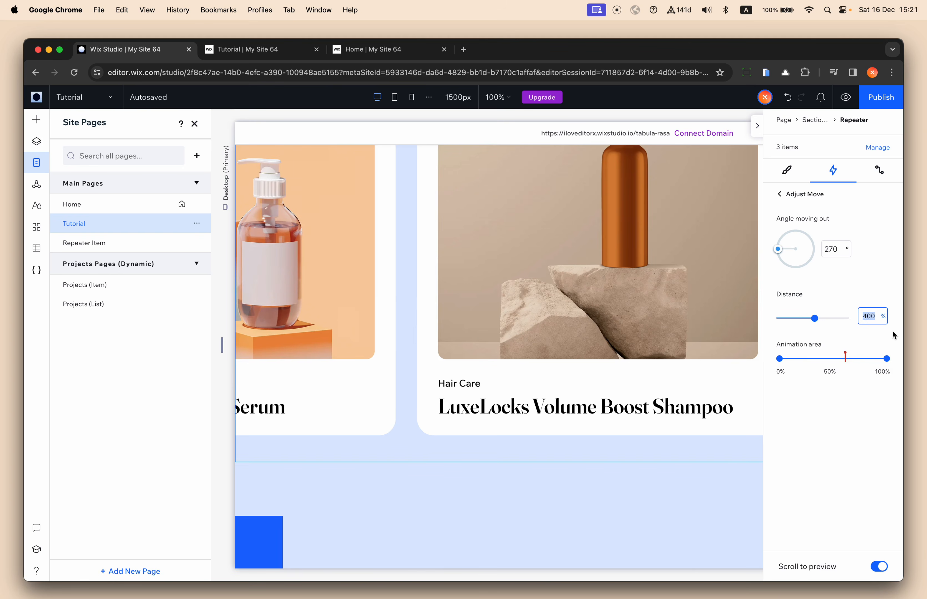
{"action": "type", "text": "100"}
{"action": "key", "text": "Return"}
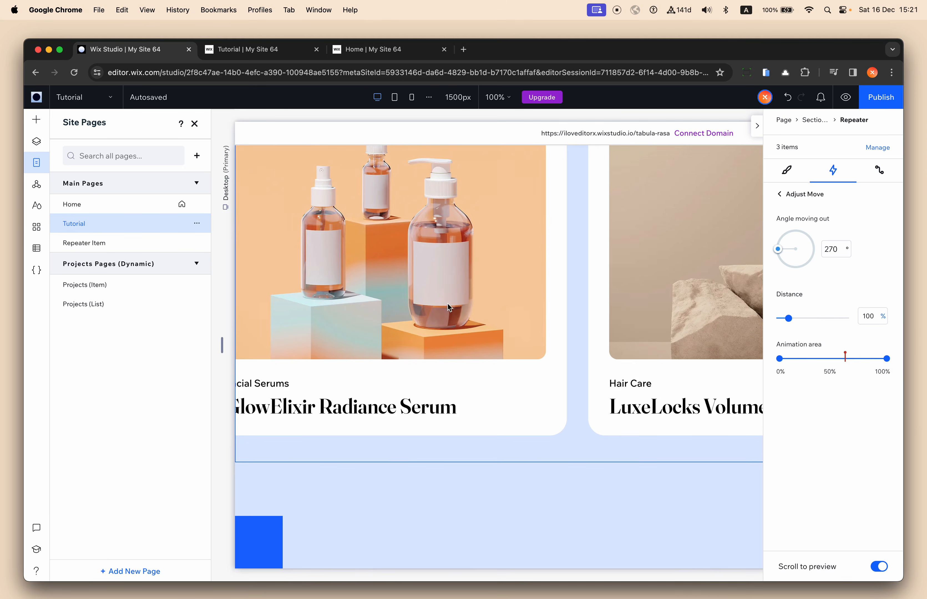
- Close the site pages list, publish the site with the new animation distance and reload the live Tutorial page
{"action": "left_click", "coordinate": [196, 123]}
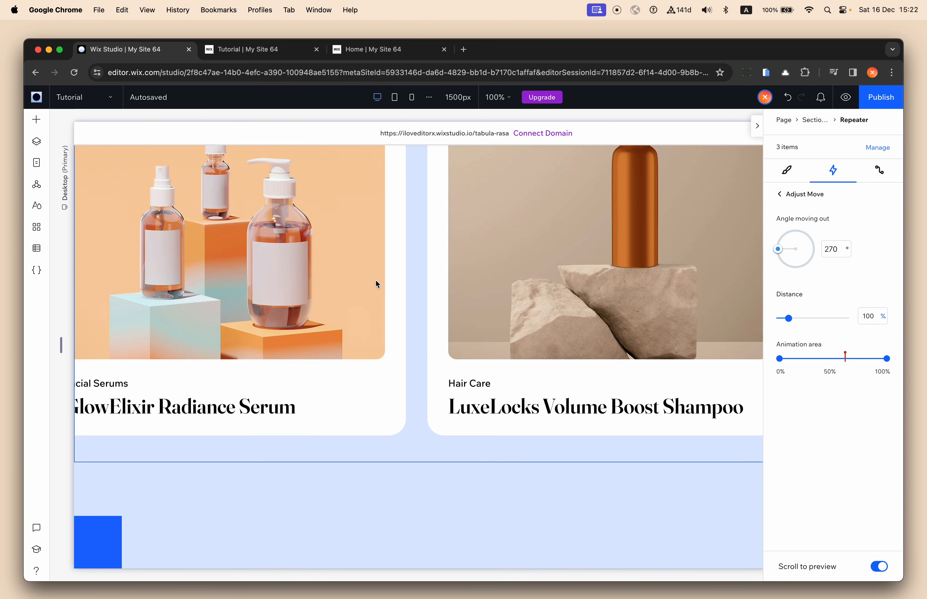
{"action": "scroll", "coordinate": [375, 279], "scroll_direction": "up", "scroll_amount": 3}
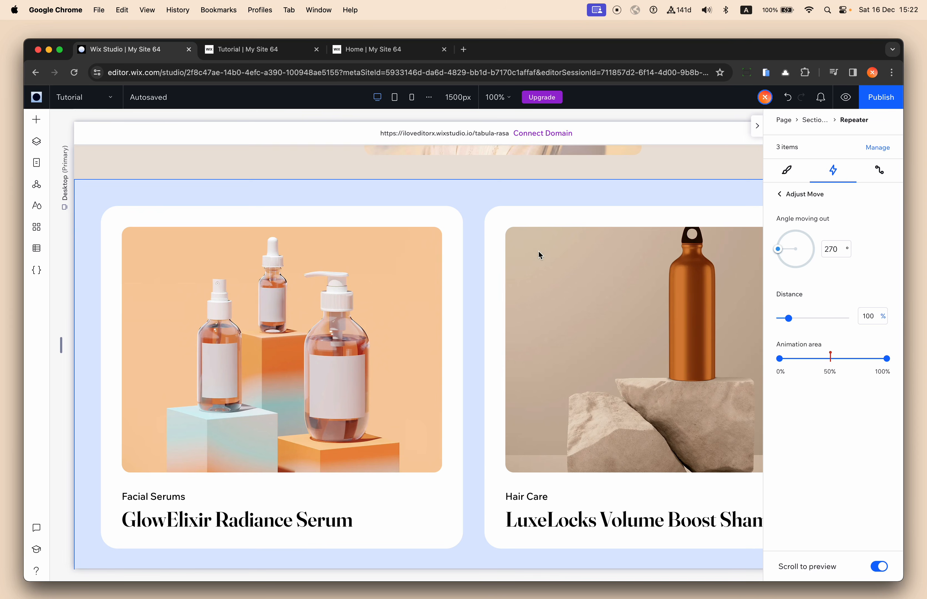
{"action": "scroll", "coordinate": [538, 254], "scroll_direction": "down", "scroll_amount": 3}
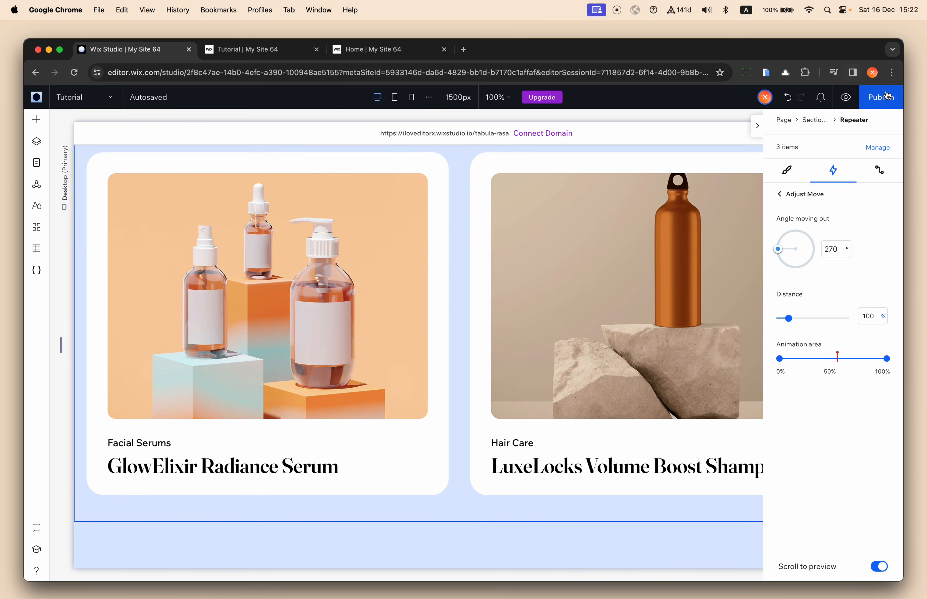
{"action": "left_click", "coordinate": [887, 96]}
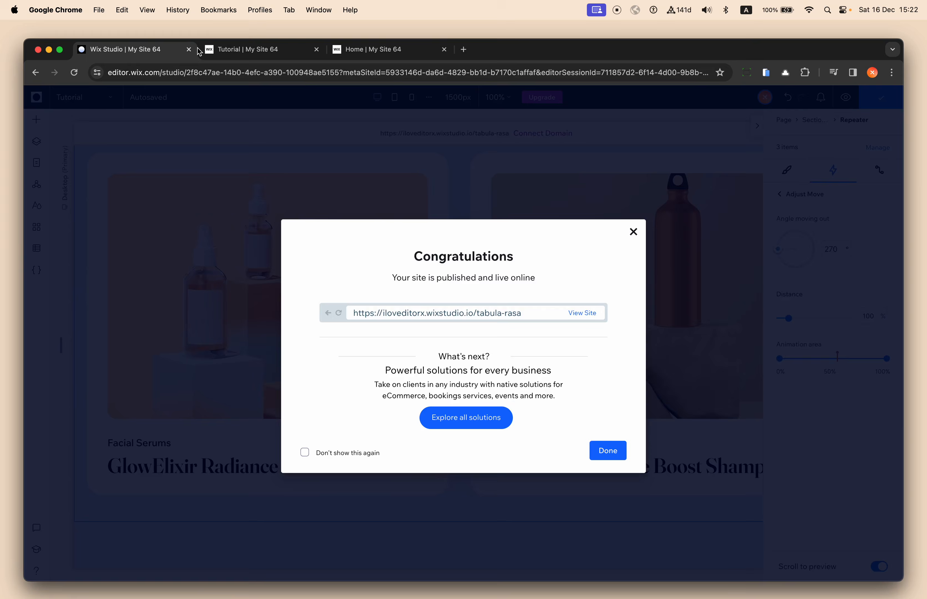
{"action": "left_click", "coordinate": [201, 49]}
{"action": "left_click", "coordinate": [75, 76]}
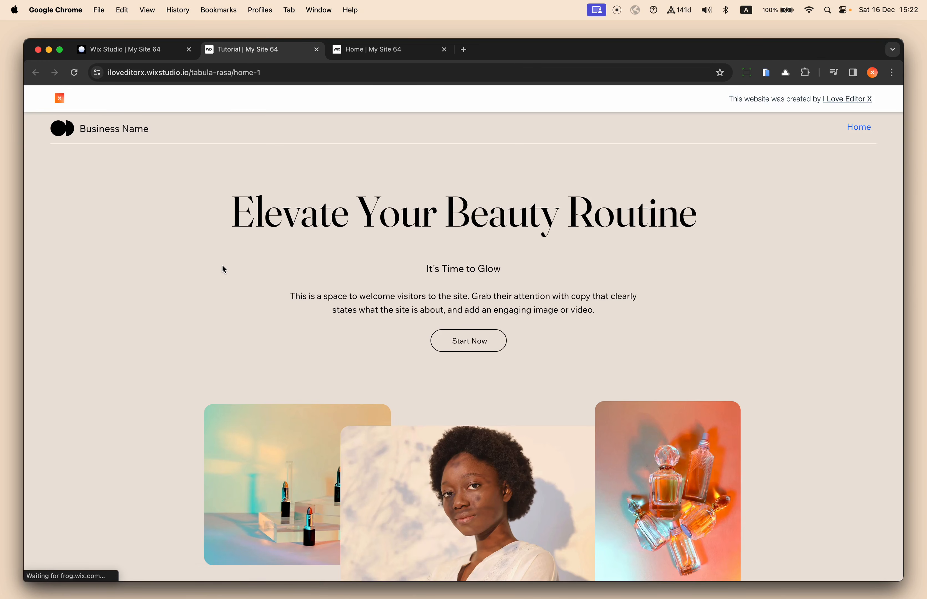
- Examine the product section on the live page, checking how far the cards travel before the section ends
{"action": "scroll", "coordinate": [224, 270], "scroll_direction": "down", "scroll_amount": 10}
{"action": "scroll", "coordinate": [223, 270], "scroll_direction": "down", "scroll_amount": 10}
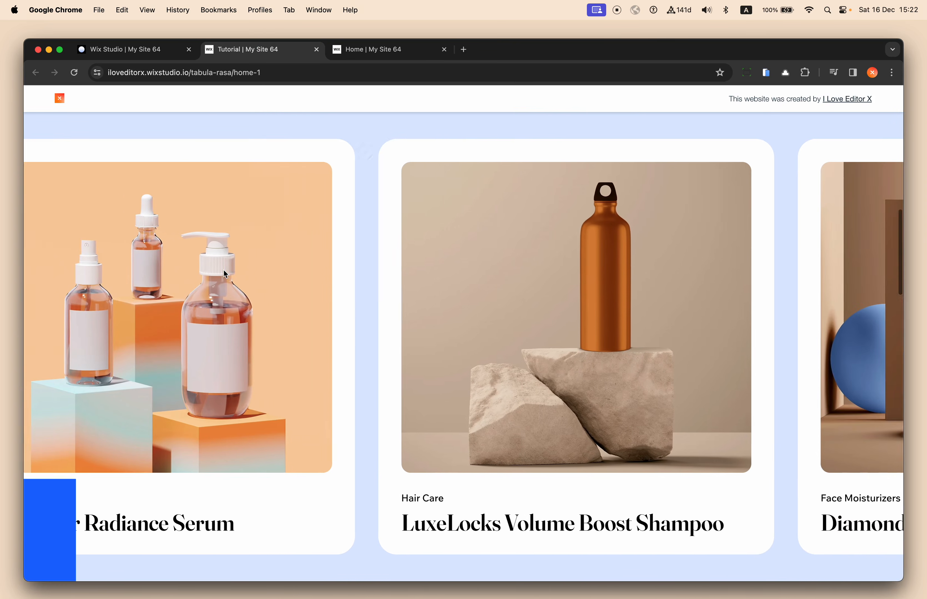
{"action": "scroll", "coordinate": [225, 274], "scroll_direction": "down", "scroll_amount": 10}
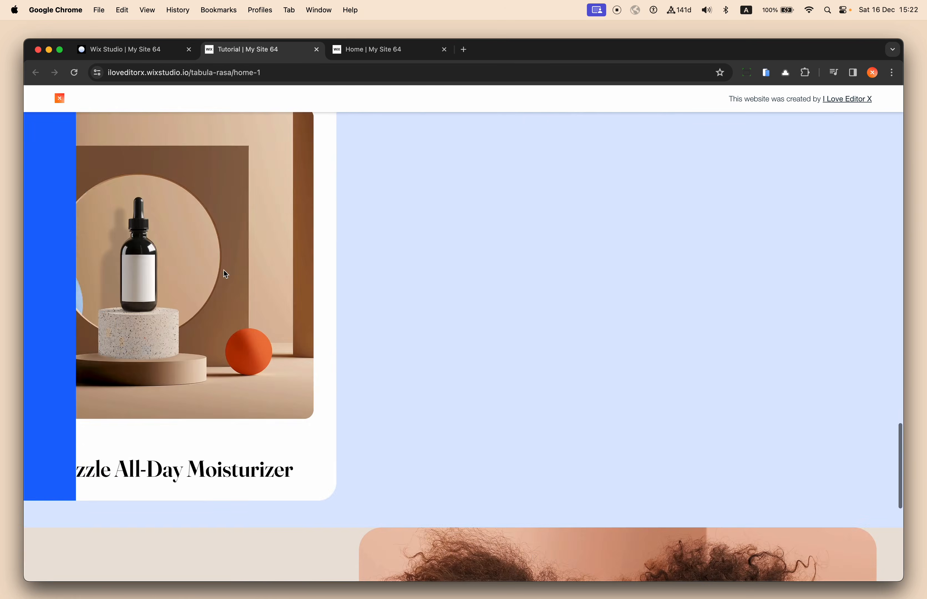
{"action": "scroll", "coordinate": [224, 270], "scroll_direction": "up", "scroll_amount": 5}
{"action": "scroll", "coordinate": [224, 271], "scroll_direction": "down", "scroll_amount": 5}
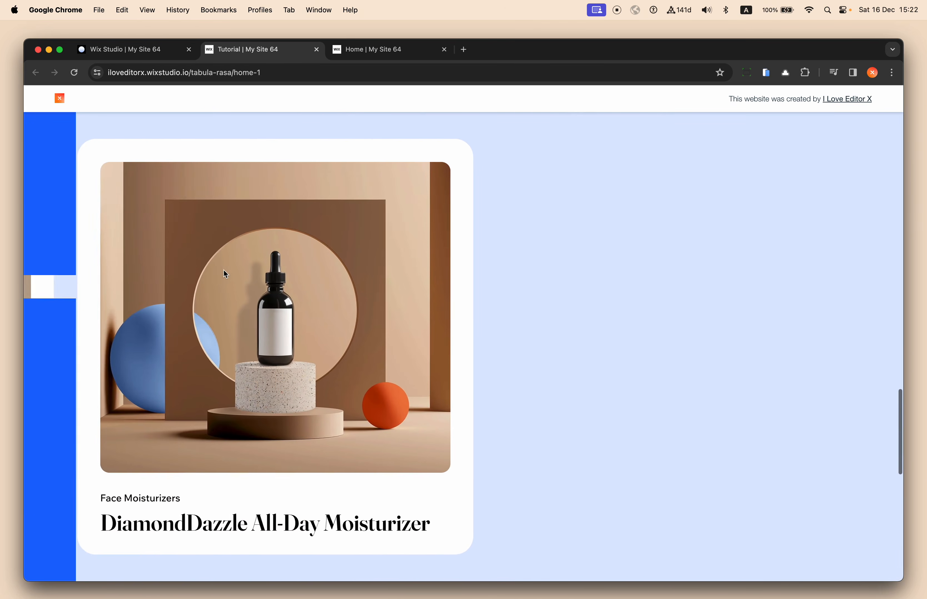
{"action": "scroll", "coordinate": [224, 271], "scroll_direction": "down", "scroll_amount": 5}
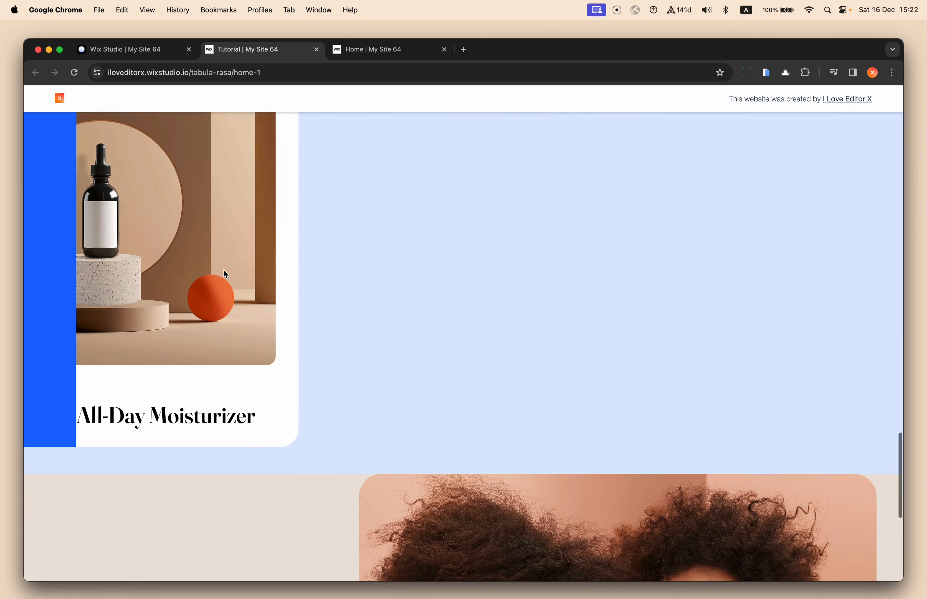
{"action": "scroll", "coordinate": [223, 270], "scroll_direction": "up", "scroll_amount": 8}
{"action": "scroll", "coordinate": [224, 270], "scroll_direction": "down", "scroll_amount": 6}
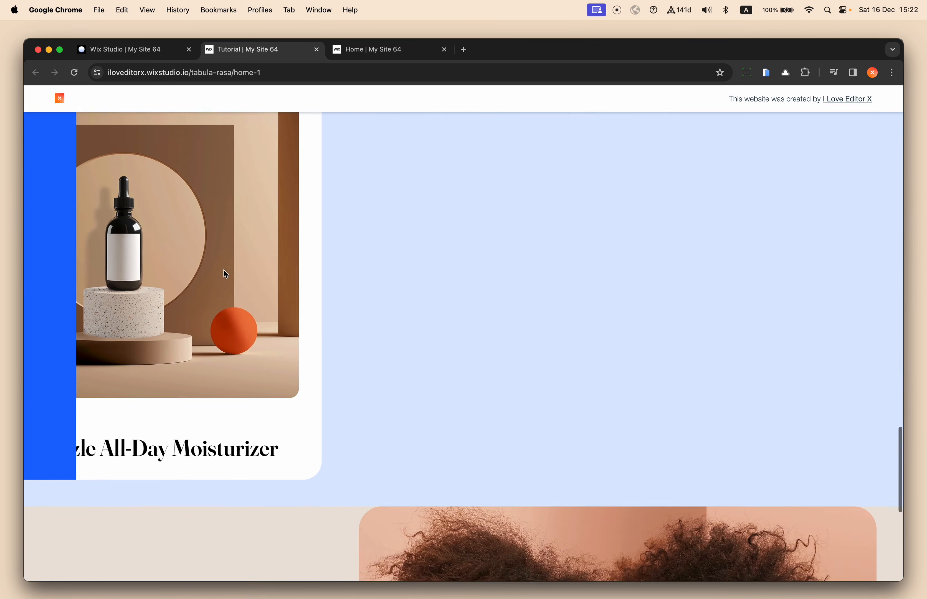
{"action": "scroll", "coordinate": [224, 270], "scroll_direction": "up", "scroll_amount": 2}
{"action": "scroll", "coordinate": [223, 271], "scroll_direction": "down", "scroll_amount": 3}
{"action": "scroll", "coordinate": [224, 270], "scroll_direction": "up", "scroll_amount": 5}
{"action": "scroll", "coordinate": [224, 270], "scroll_direction": "down", "scroll_amount": 2}
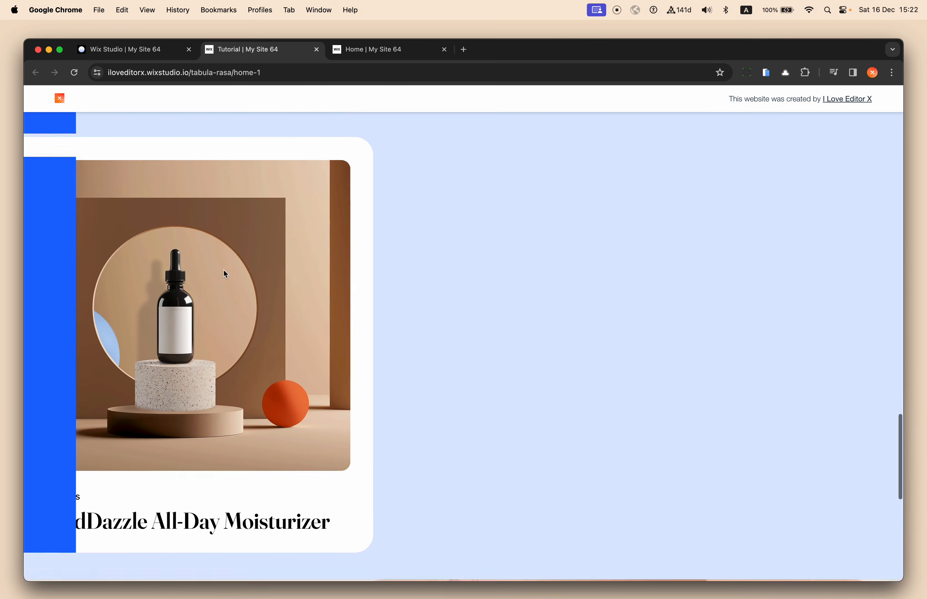
{"action": "scroll", "coordinate": [224, 271], "scroll_direction": "up", "scroll_amount": 2}
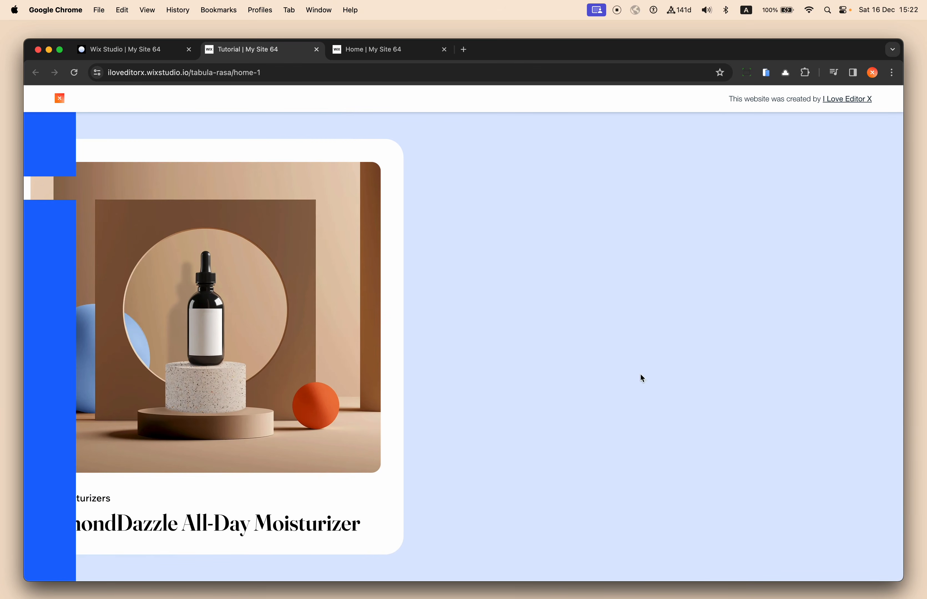
{"action": "scroll", "coordinate": [742, 264], "scroll_direction": "down", "scroll_amount": 5}
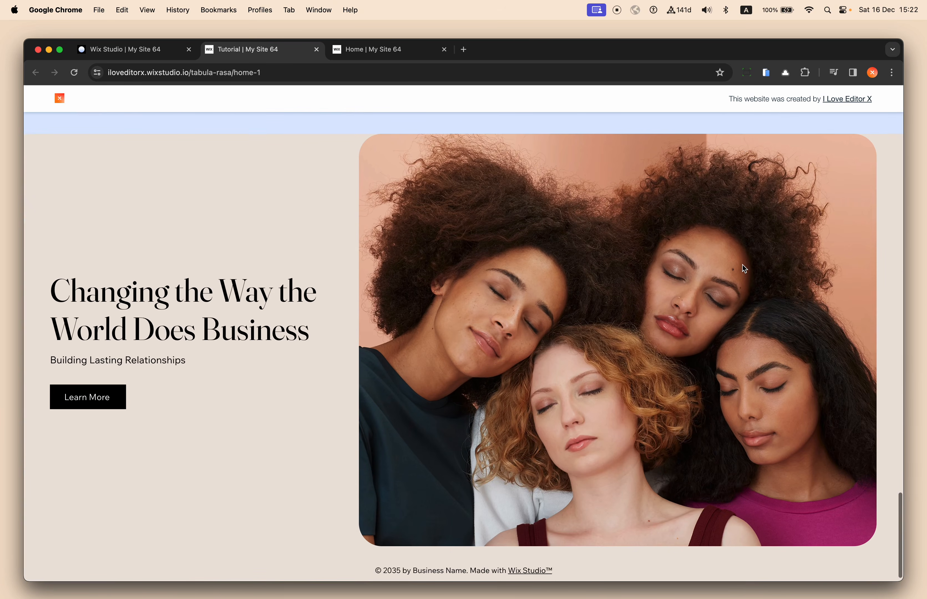
{"action": "scroll", "coordinate": [742, 265], "scroll_direction": "up", "scroll_amount": 10}
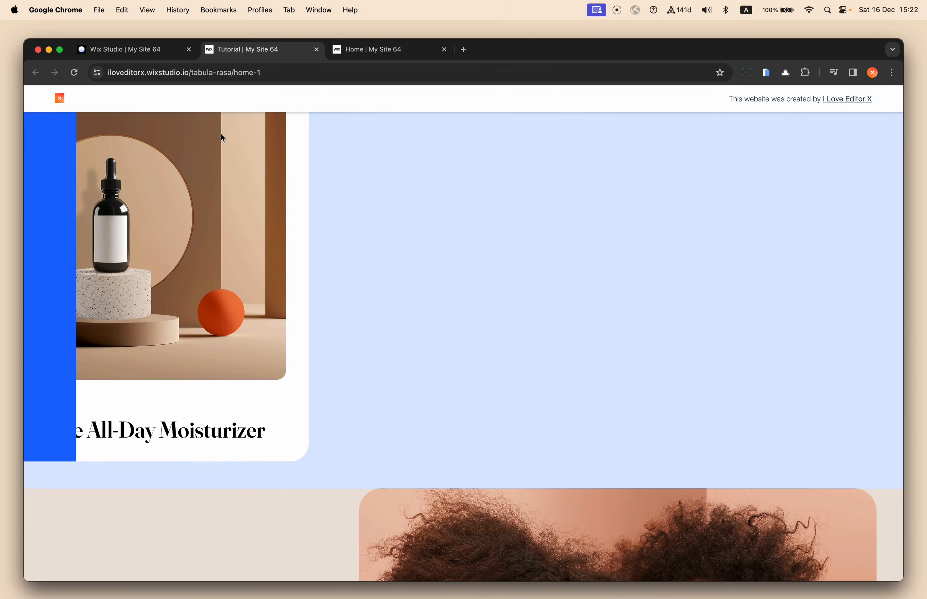
- Return to the Wix Studio editor and set the bottom margin of the blue strip repeater to 100vh
{"action": "left_click", "coordinate": [156, 50]}
{"action": "left_click", "coordinate": [199, 240]}
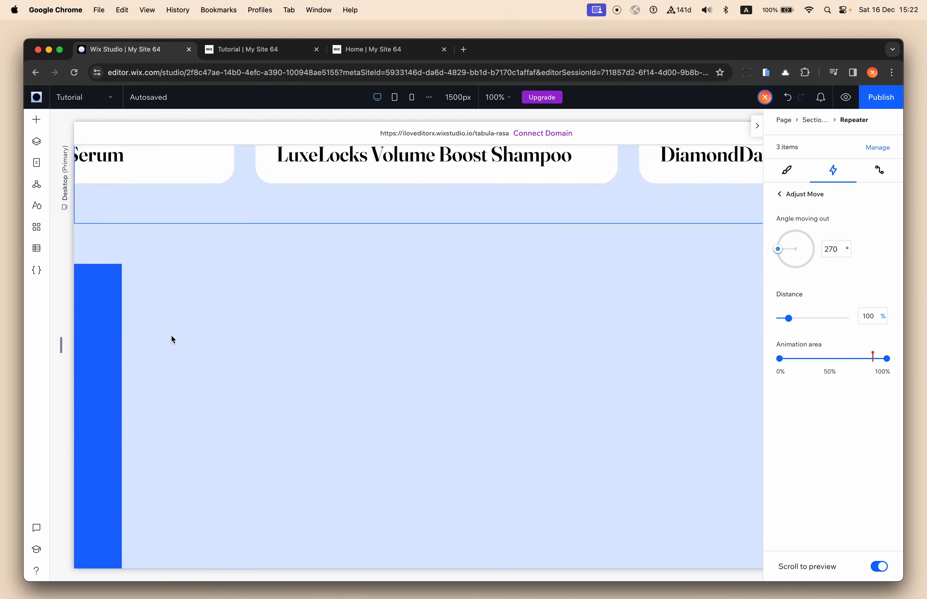
{"action": "left_click", "coordinate": [109, 357]}
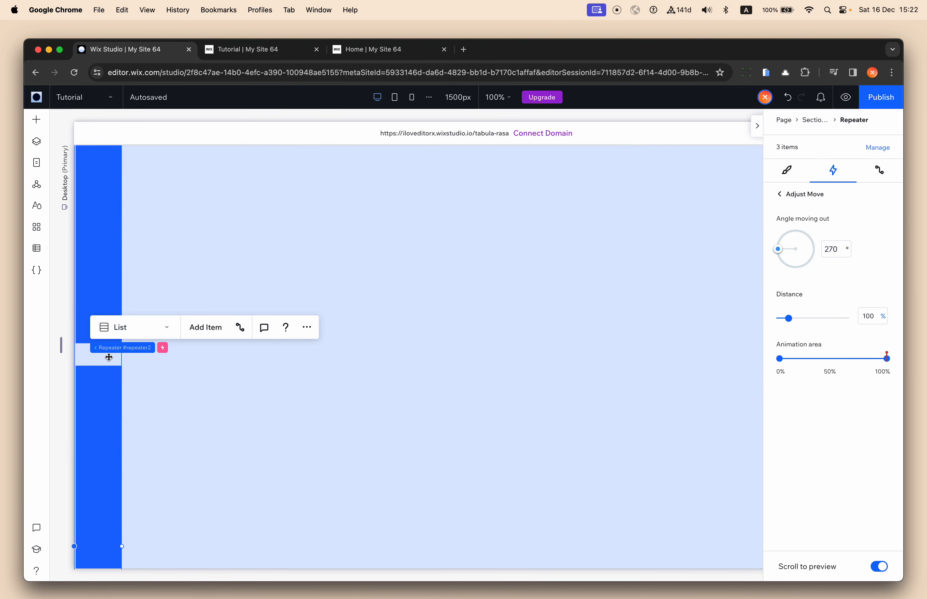
{"action": "left_click", "coordinate": [590, 385]}
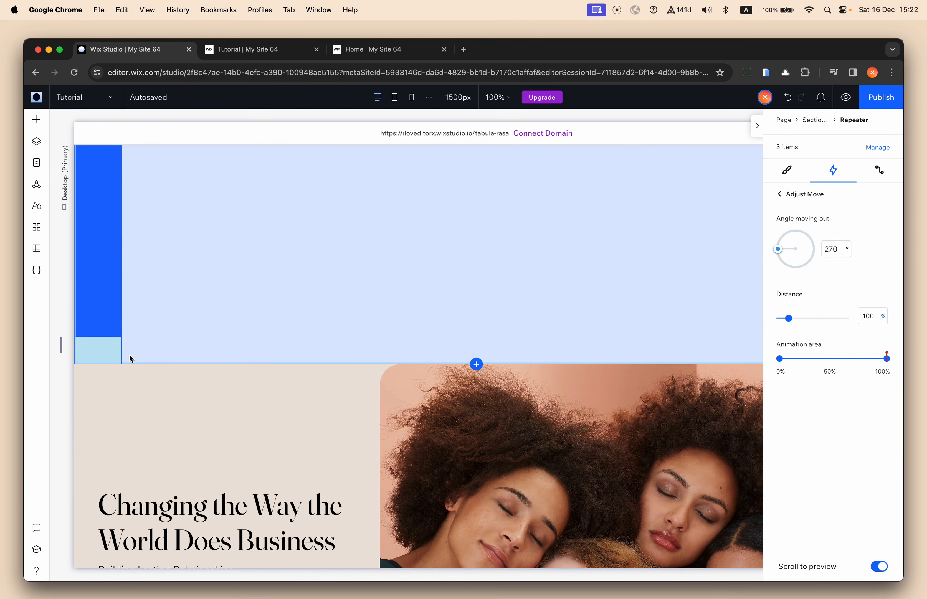
{"action": "left_click", "coordinate": [786, 170]}
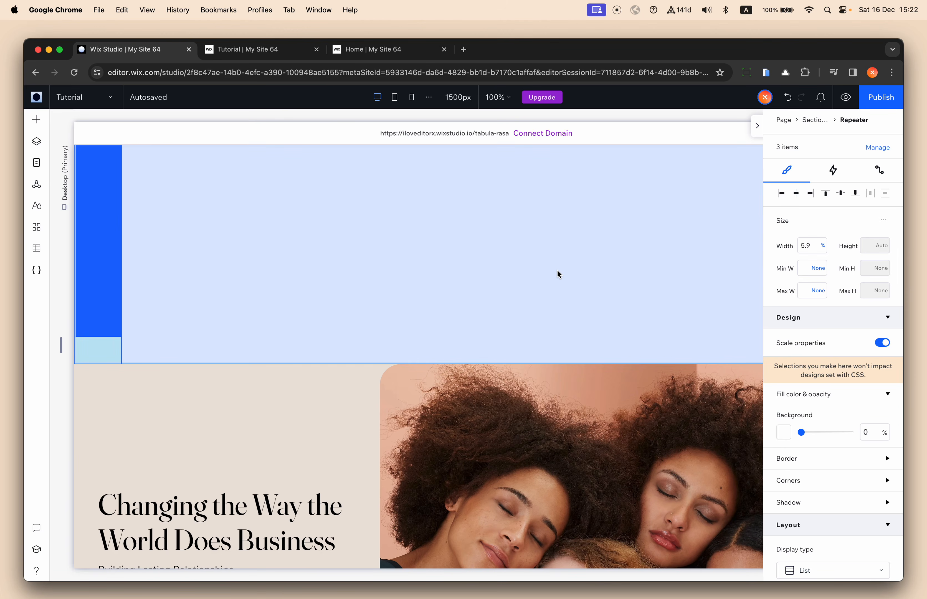
{"action": "scroll", "coordinate": [774, 411], "scroll_direction": "down", "scroll_amount": 10}
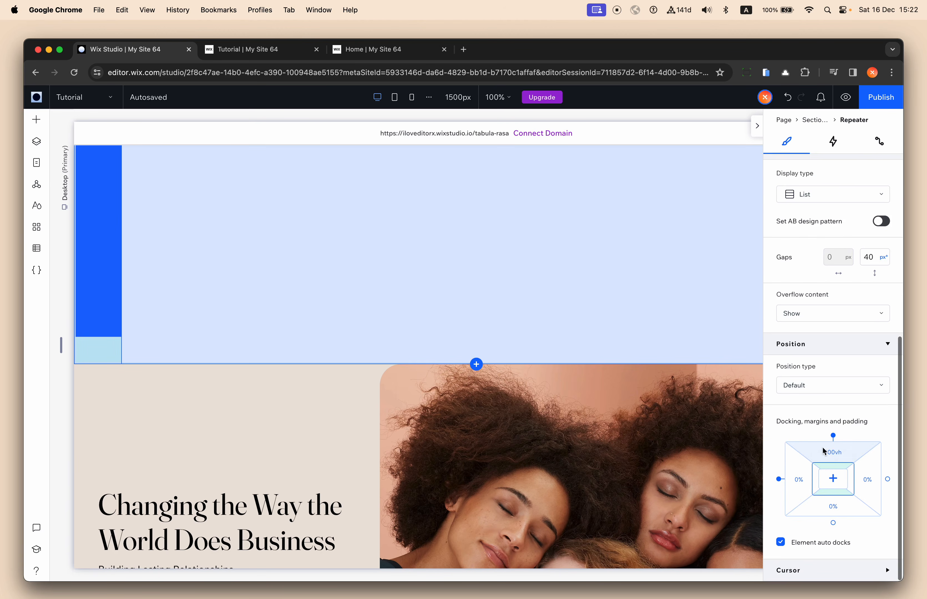
{"action": "left_click", "coordinate": [833, 510]}
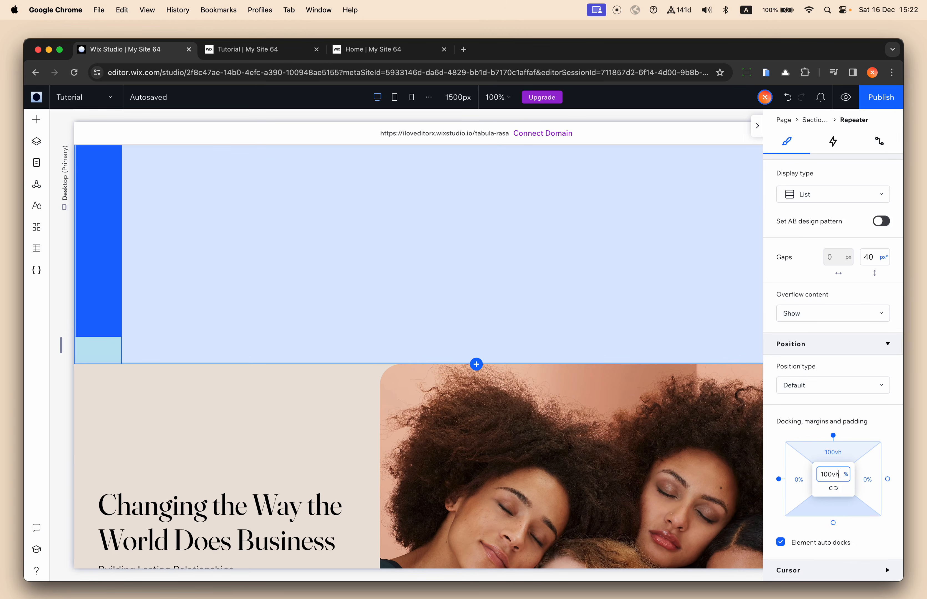
{"action": "key", "text": "Return"}
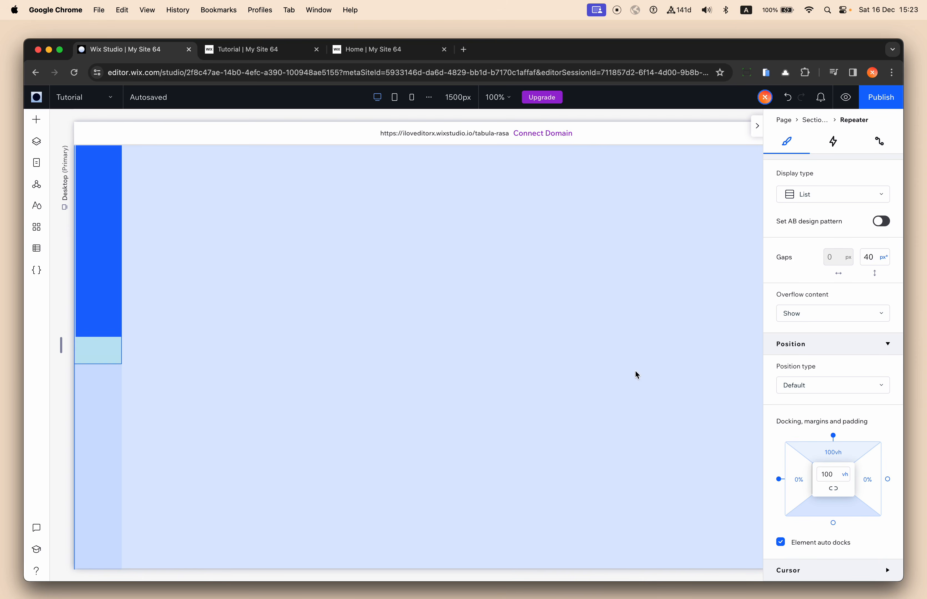
- Publish the site with the new repeater margin and reload the live Tutorial page
{"action": "left_click", "coordinate": [871, 103]}
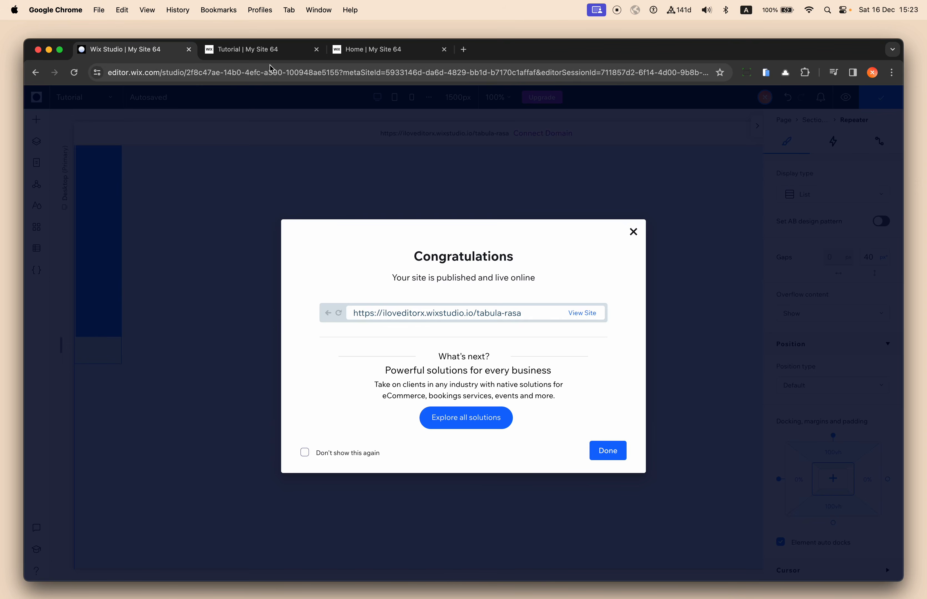
{"action": "left_click", "coordinate": [272, 69]}
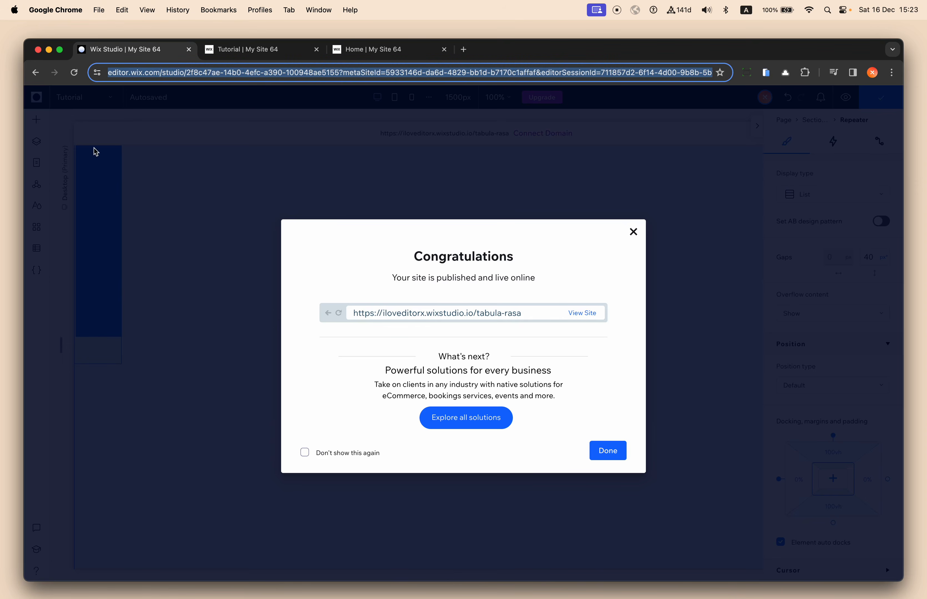
{"action": "left_click", "coordinate": [244, 49]}
{"action": "left_click", "coordinate": [75, 72]}
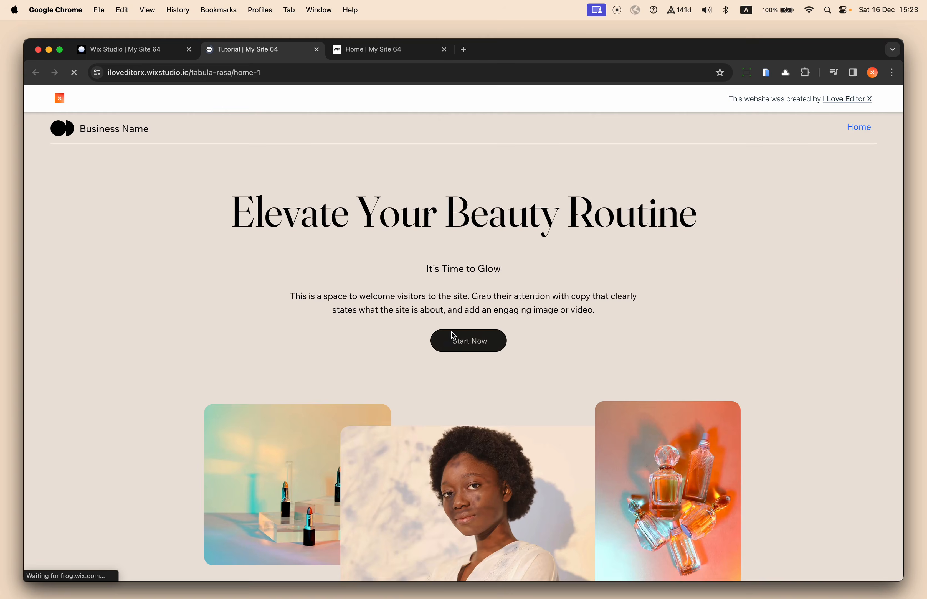
- Examine the end of the live product section, checking the last card's travel against the blue strip and the next section
{"action": "scroll", "coordinate": [541, 362], "scroll_direction": "down", "scroll_amount": 15}
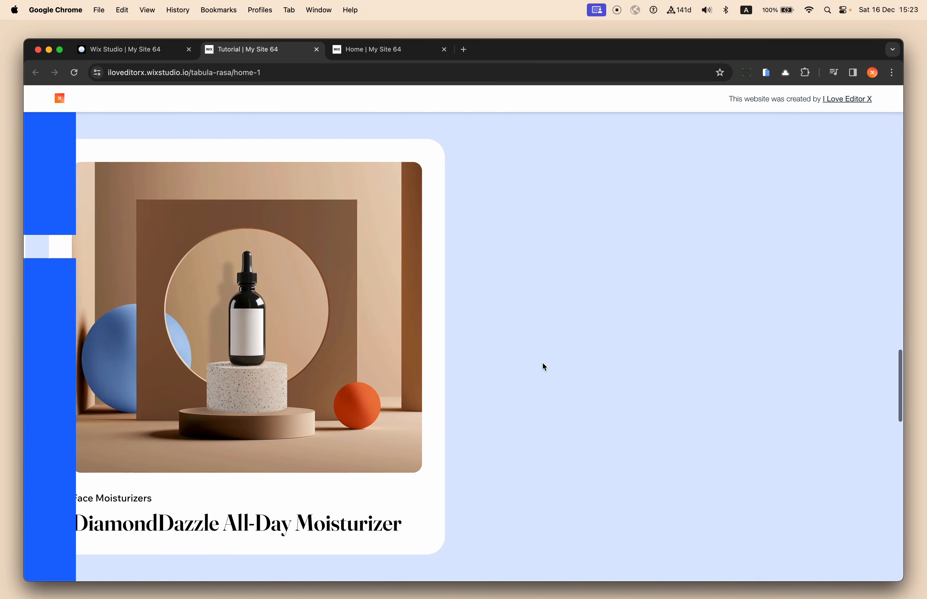
{"action": "scroll", "coordinate": [544, 366], "scroll_direction": "down", "scroll_amount": 10}
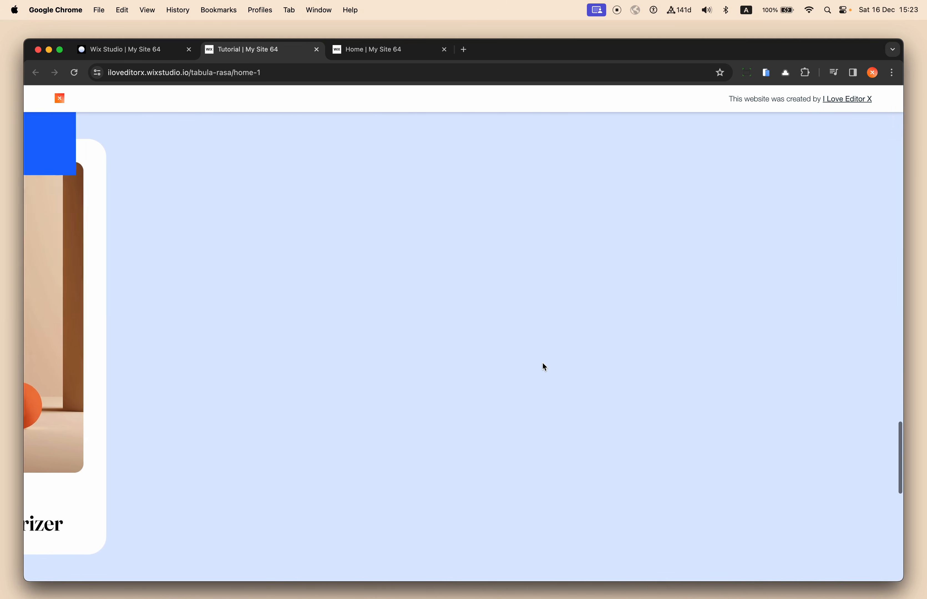
{"action": "scroll", "coordinate": [542, 363], "scroll_direction": "down", "scroll_amount": 3}
{"action": "scroll", "coordinate": [542, 362], "scroll_direction": "down", "scroll_amount": 1}
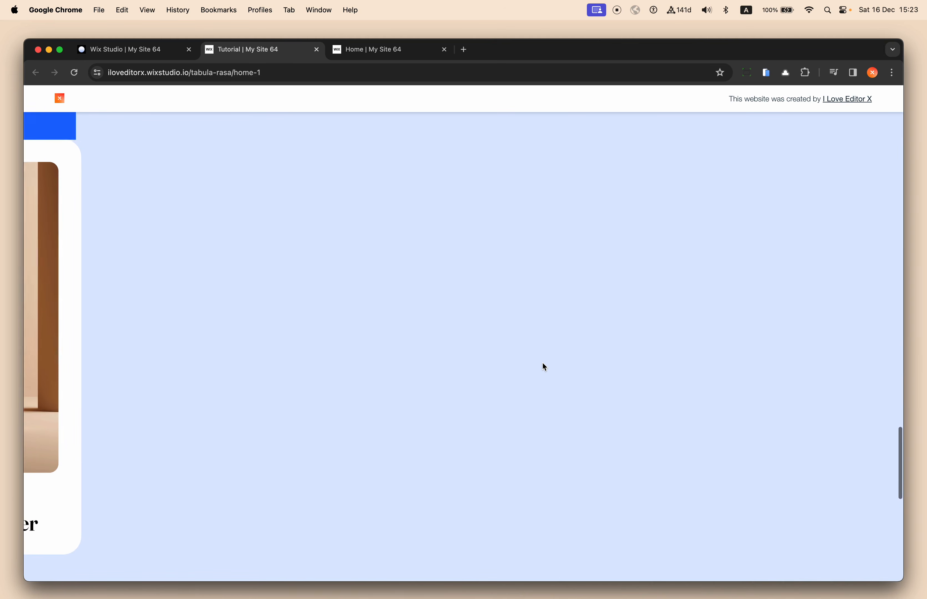
{"action": "scroll", "coordinate": [541, 362], "scroll_direction": "up", "scroll_amount": 4}
{"action": "scroll", "coordinate": [542, 362], "scroll_direction": "down", "scroll_amount": 4}
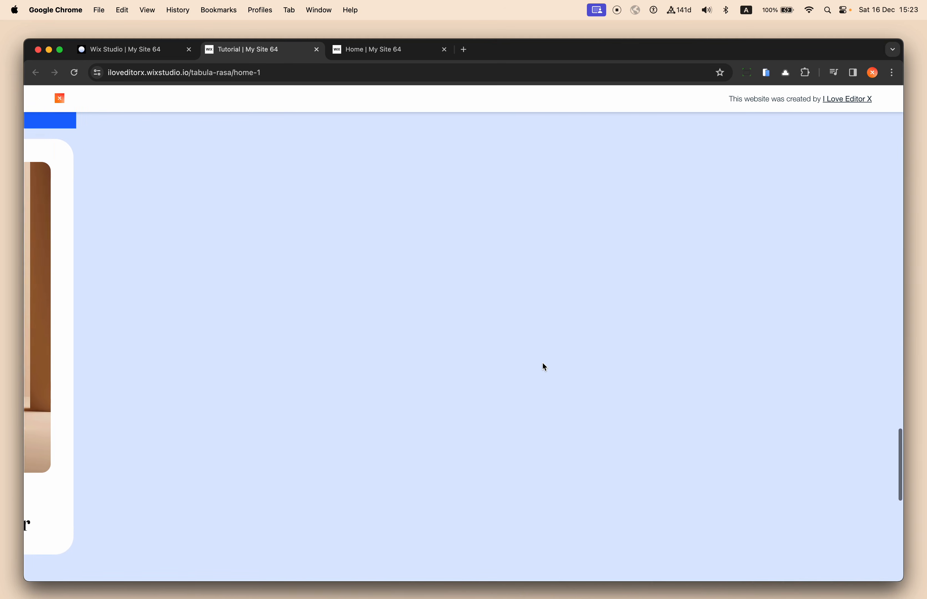
{"action": "scroll", "coordinate": [533, 369], "scroll_direction": "down", "scroll_amount": 2}
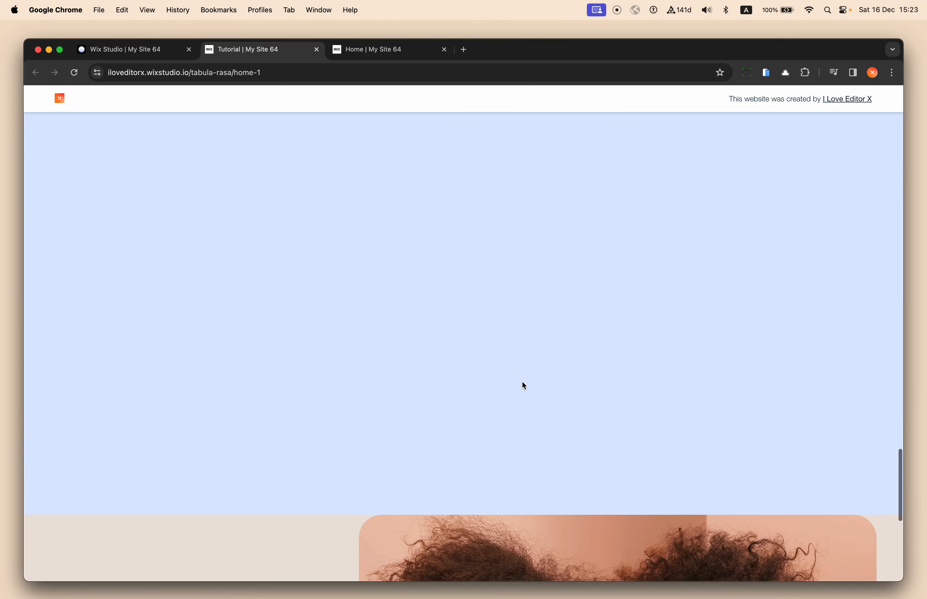
{"action": "scroll", "coordinate": [522, 382], "scroll_direction": "up", "scroll_amount": 2}
{"action": "scroll", "coordinate": [522, 381], "scroll_direction": "down", "scroll_amount": 2}
{"action": "scroll", "coordinate": [522, 383], "scroll_direction": "down", "scroll_amount": 3}
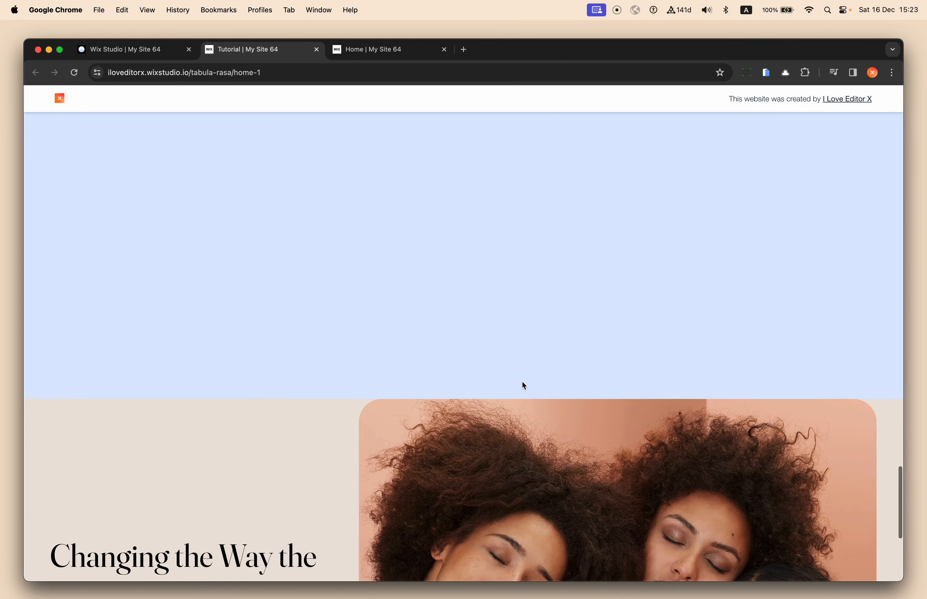
{"action": "scroll", "coordinate": [522, 382], "scroll_direction": "up", "scroll_amount": 3}
{"action": "scroll", "coordinate": [522, 383], "scroll_direction": "up", "scroll_amount": 10}
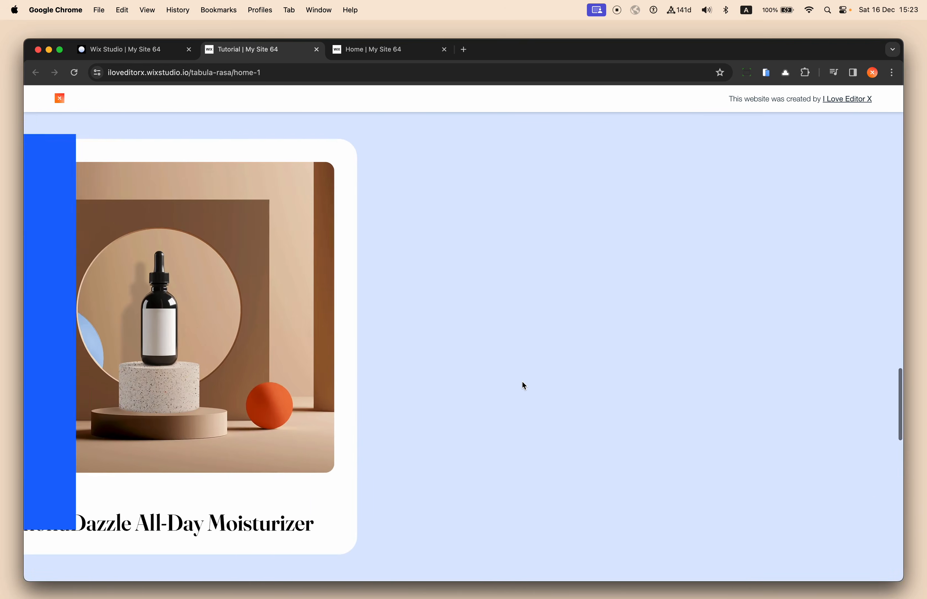
- Replay the product section on the live page from the first card to the last, checking when the horizontal movement starts and stops
{"action": "scroll", "coordinate": [522, 383], "scroll_direction": "down", "scroll_amount": 10}
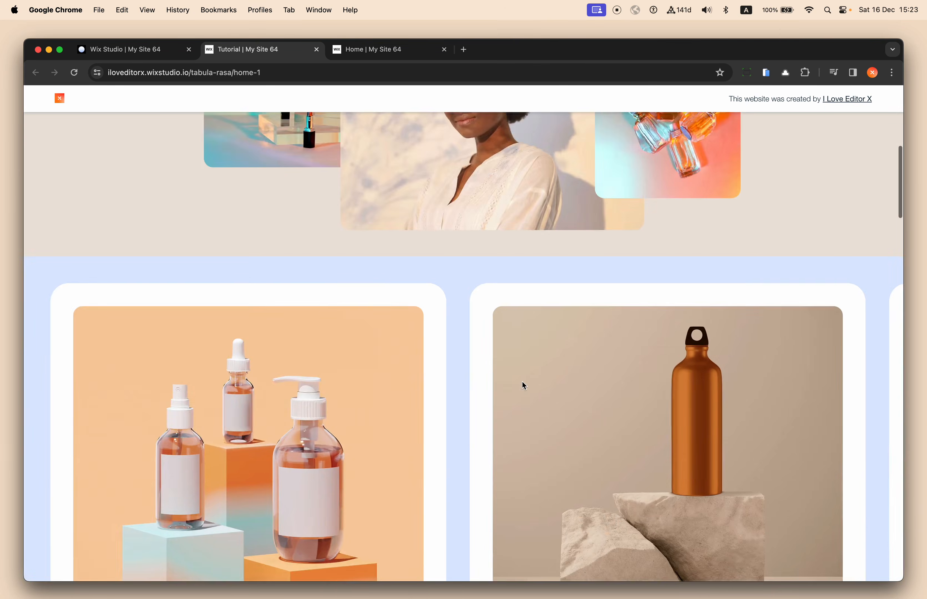
{"action": "scroll", "coordinate": [522, 383], "scroll_direction": "down", "scroll_amount": 3}
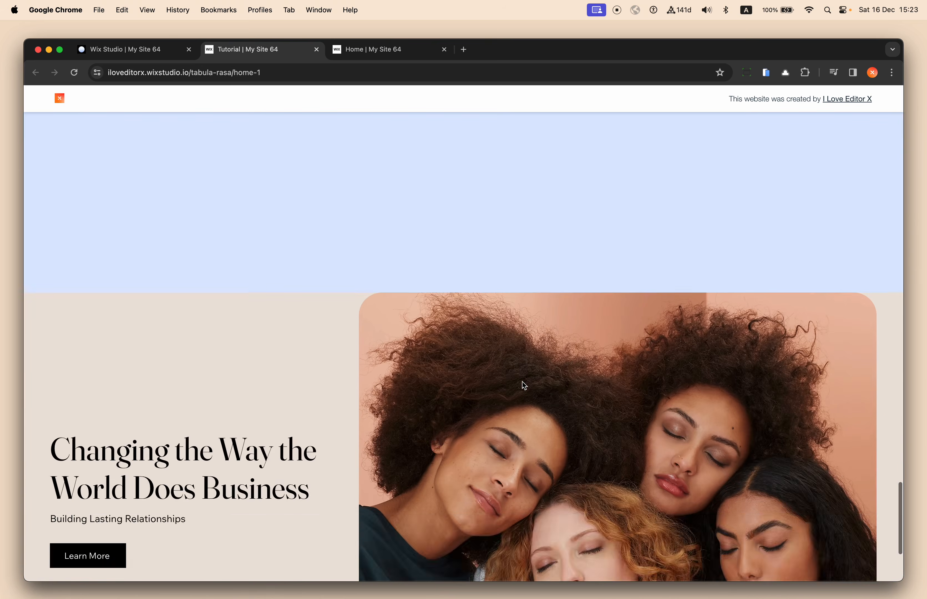
{"action": "scroll", "coordinate": [522, 383], "scroll_direction": "up", "scroll_amount": 5}
{"action": "scroll", "coordinate": [522, 382], "scroll_direction": "up", "scroll_amount": 8}
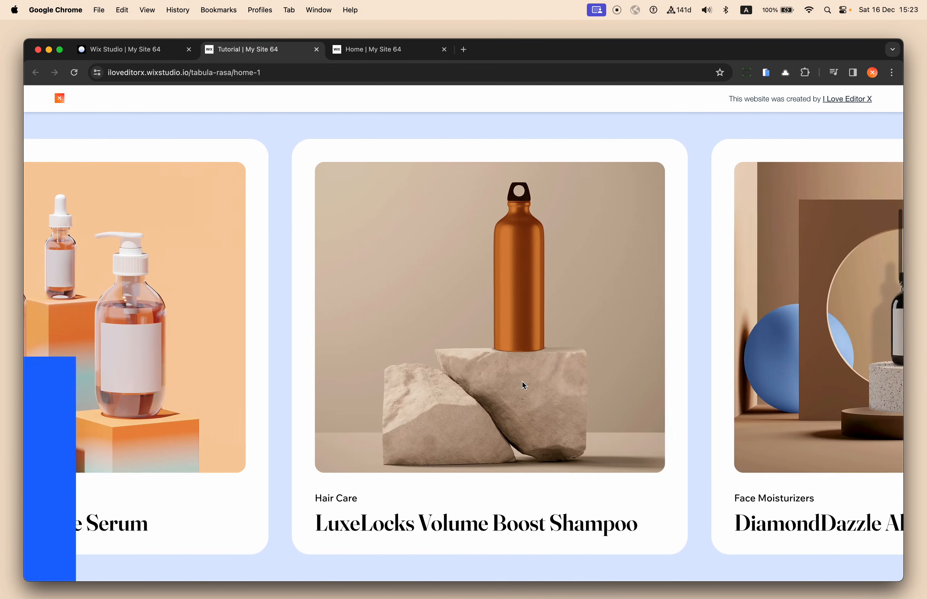
{"action": "scroll", "coordinate": [522, 382], "scroll_direction": "down", "scroll_amount": 8}
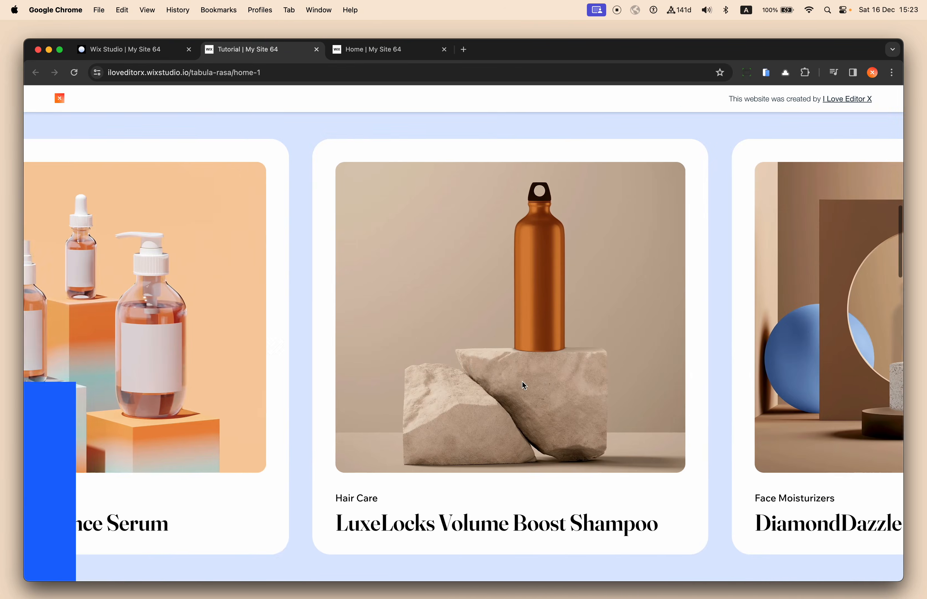
{"action": "scroll", "coordinate": [636, 256], "scroll_direction": "down", "scroll_amount": 8}
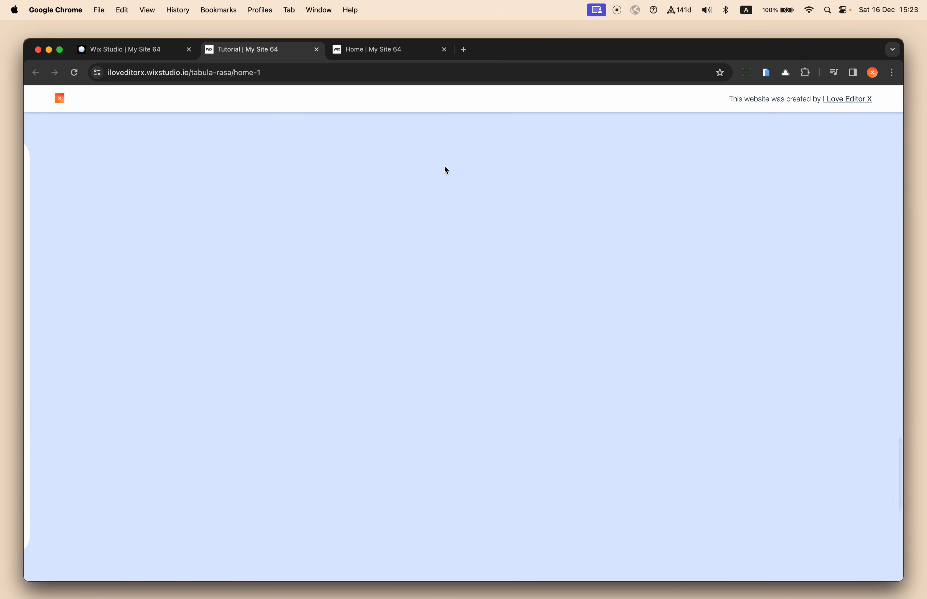
{"action": "scroll", "coordinate": [364, 337], "scroll_direction": "up", "scroll_amount": 5}
{"action": "scroll", "coordinate": [365, 339], "scroll_direction": "down", "scroll_amount": 3}
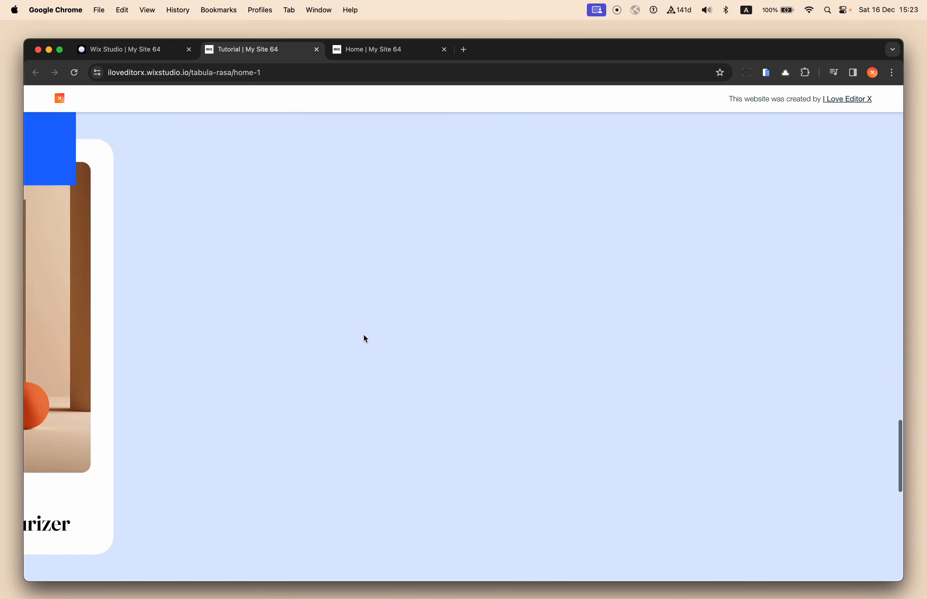
{"action": "scroll", "coordinate": [365, 339], "scroll_direction": "up", "scroll_amount": 6}
{"action": "scroll", "coordinate": [364, 335], "scroll_direction": "up", "scroll_amount": 10}
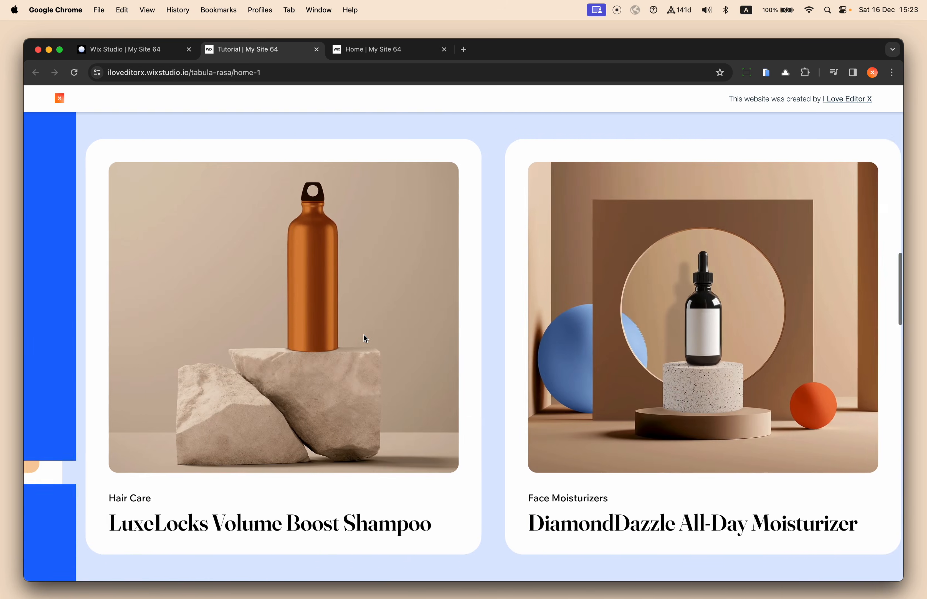
{"action": "scroll", "coordinate": [363, 333], "scroll_direction": "down", "scroll_amount": 10}
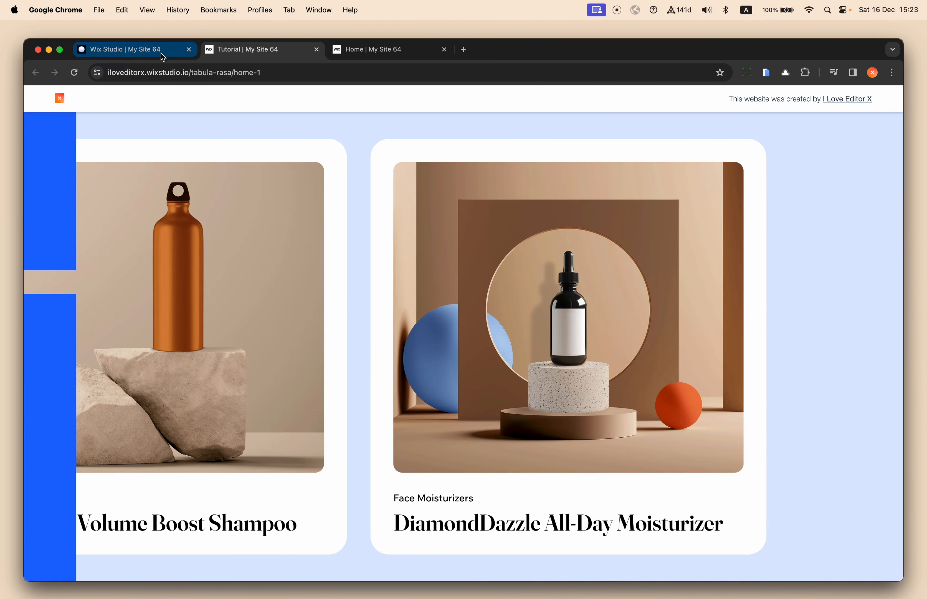
{"action": "scroll", "coordinate": [225, 170], "scroll_direction": "up", "scroll_amount": 5}
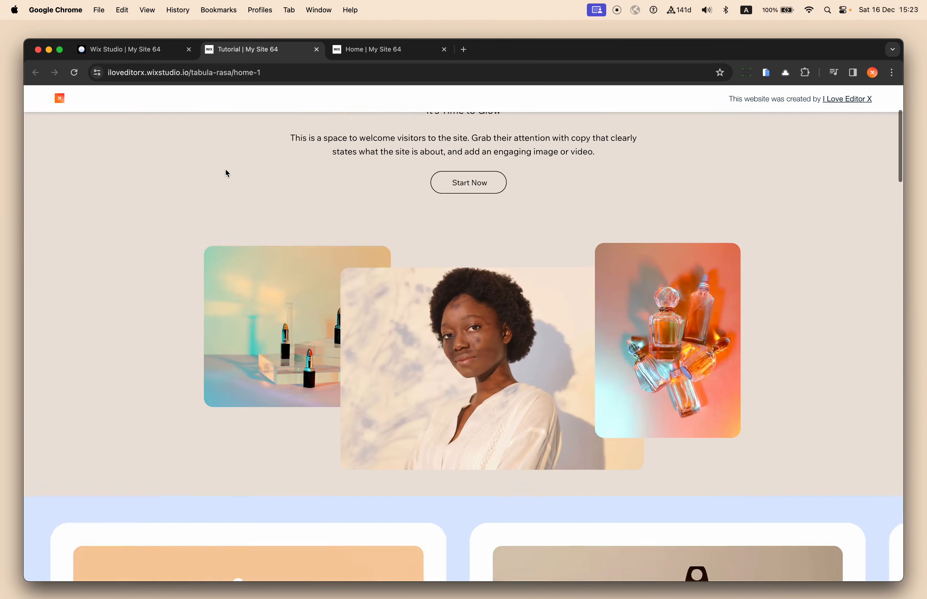
{"action": "scroll", "coordinate": [225, 169], "scroll_direction": "down", "scroll_amount": 5}
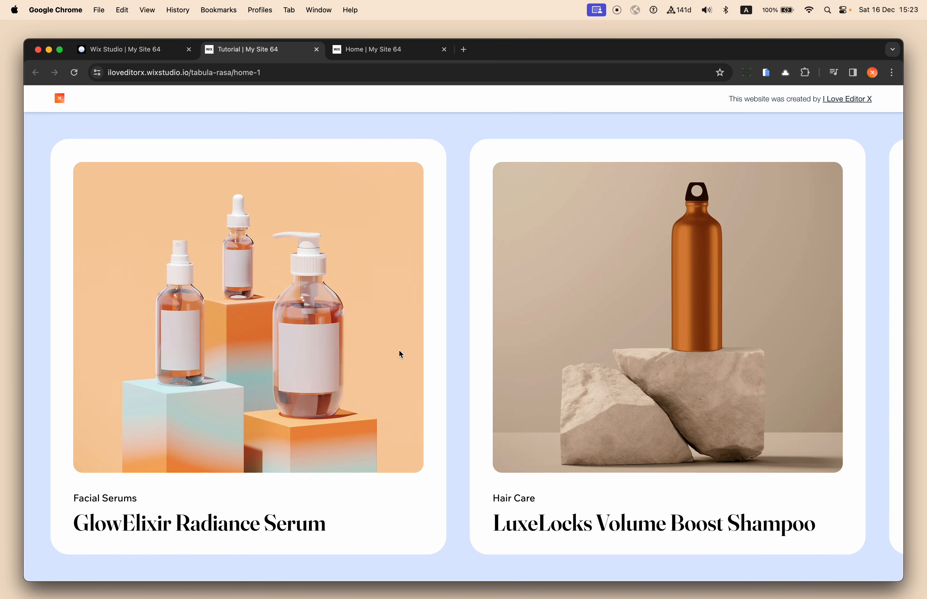
{"action": "scroll", "coordinate": [470, 345], "scroll_direction": "down", "scroll_amount": 10}
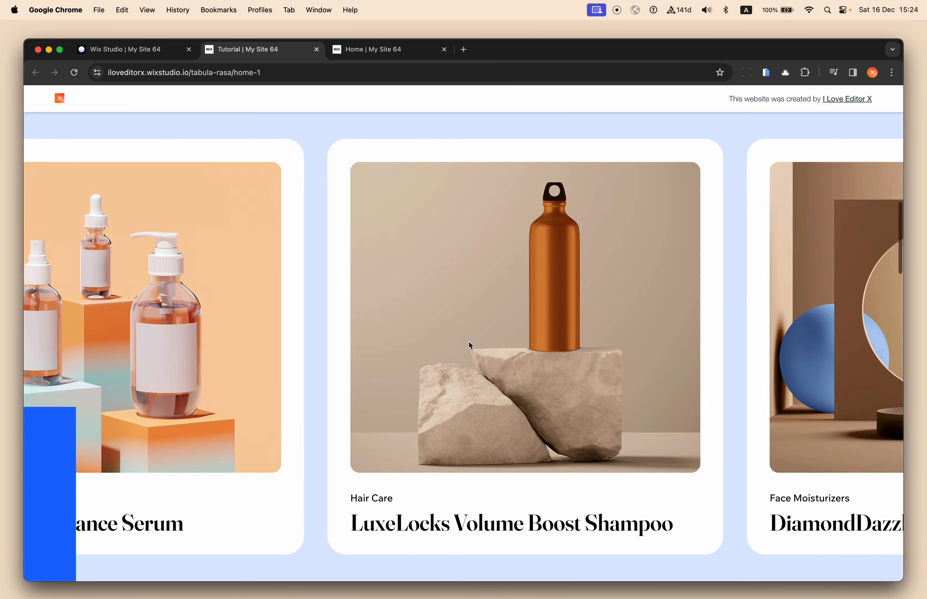
{"action": "scroll", "coordinate": [469, 342], "scroll_direction": "down", "scroll_amount": 10}
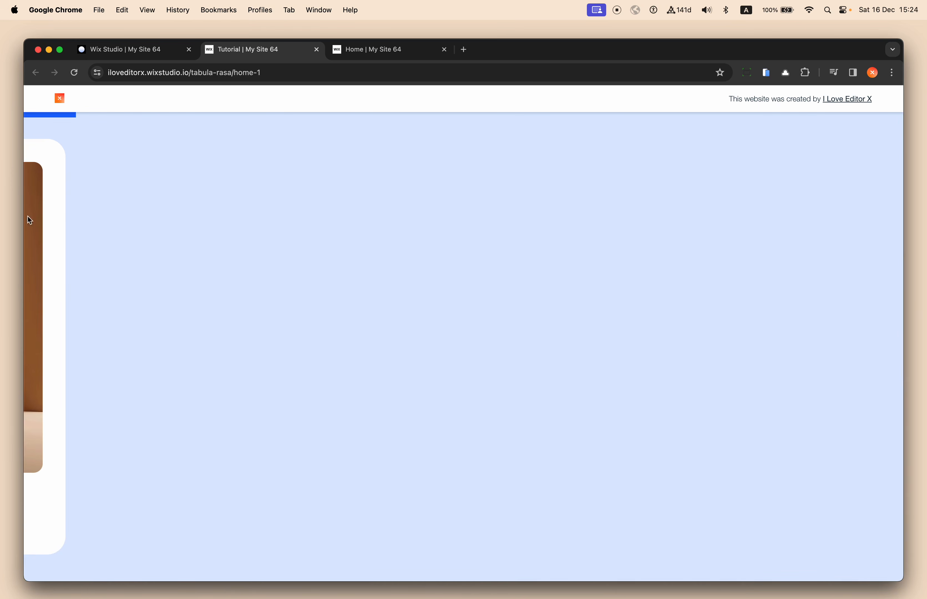
{"action": "scroll", "coordinate": [136, 306], "scroll_direction": "down", "scroll_amount": 2}
{"action": "scroll", "coordinate": [135, 306], "scroll_direction": "up", "scroll_amount": 5}
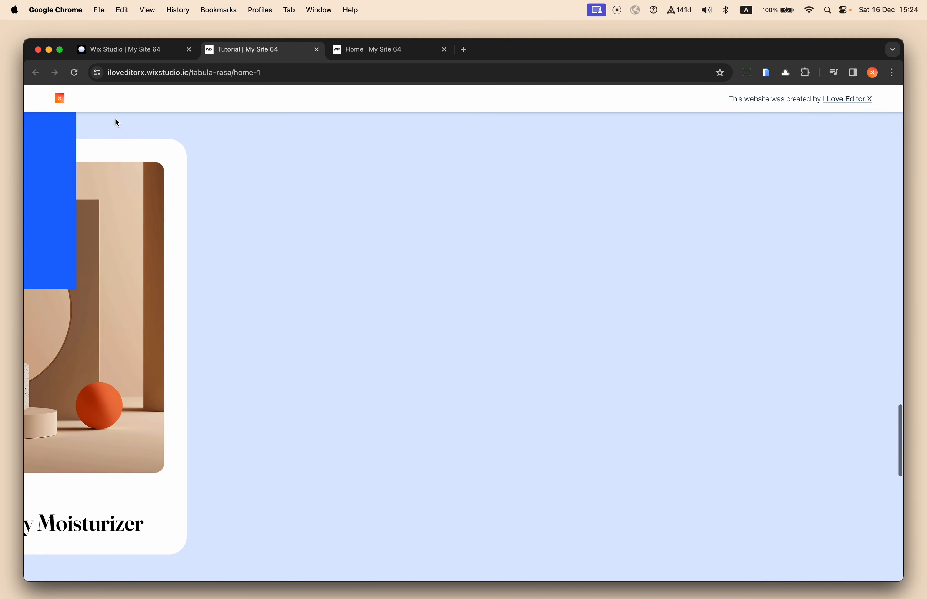
- Return to the Wix Studio editor, close the publish confirmation and select the sticky container that holds the product cards
{"action": "left_click", "coordinate": [143, 51]}
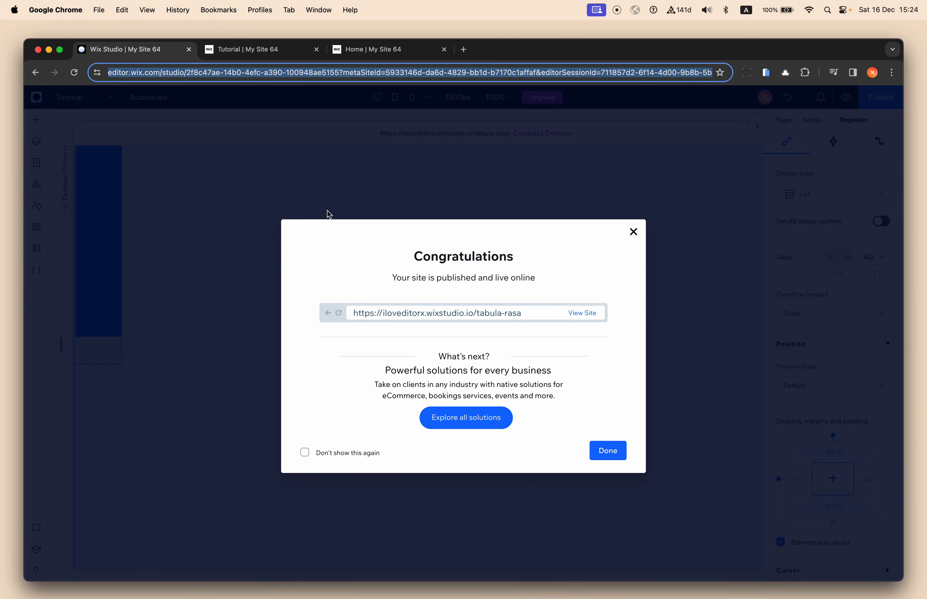
{"action": "left_click", "coordinate": [437, 226]}
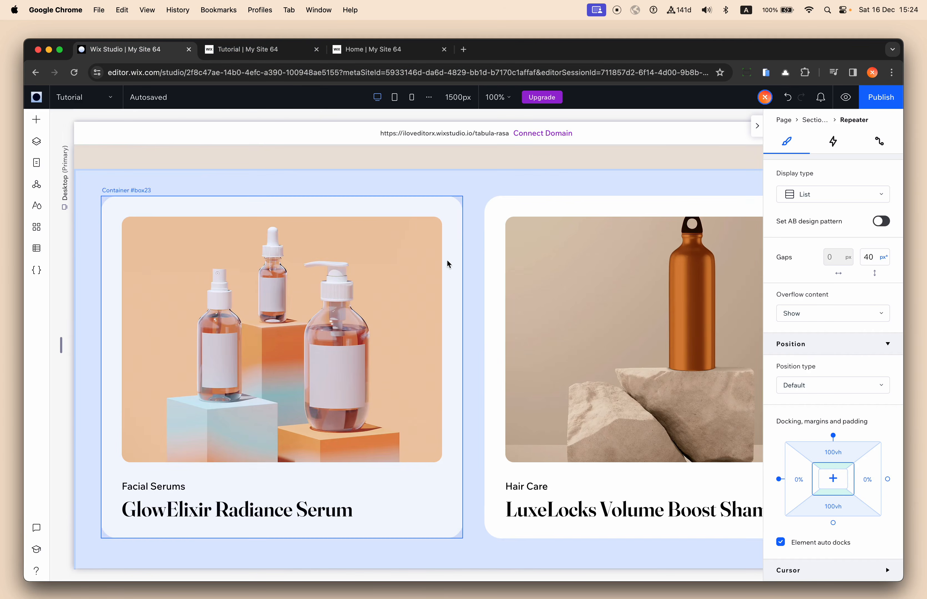
{"action": "left_click", "coordinate": [474, 206]}
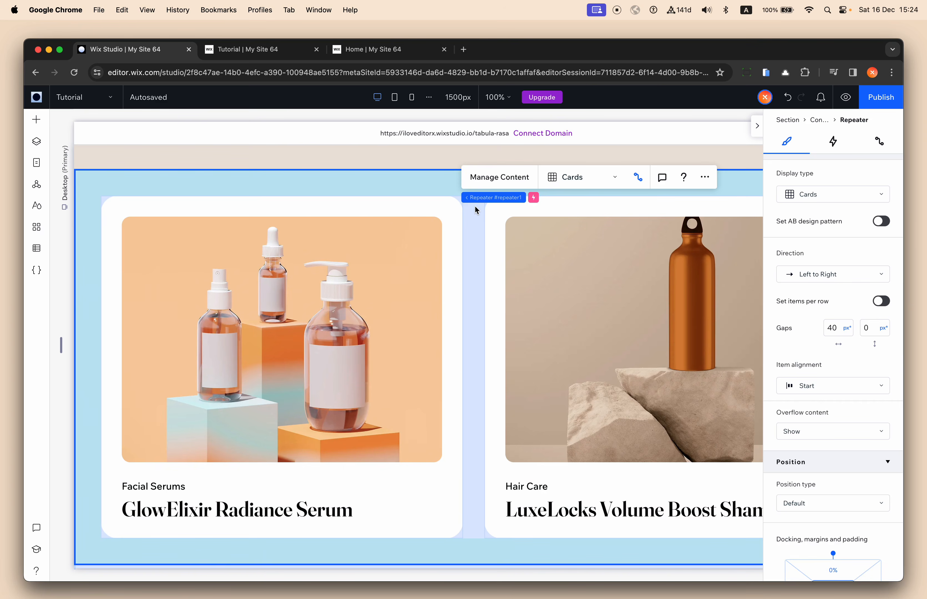
{"action": "left_click", "coordinate": [503, 200]}
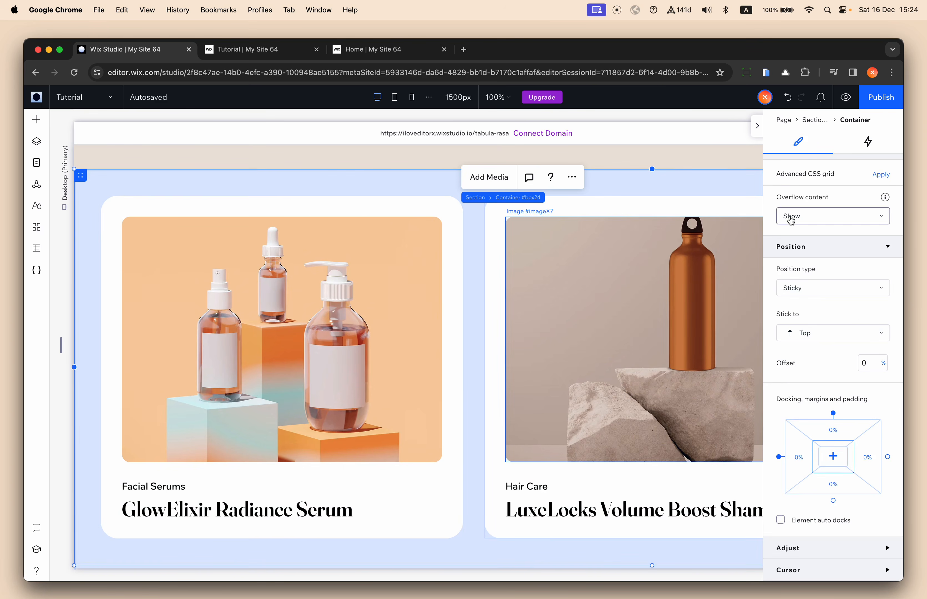
{"action": "scroll", "coordinate": [788, 217], "scroll_direction": "up", "scroll_amount": 5}
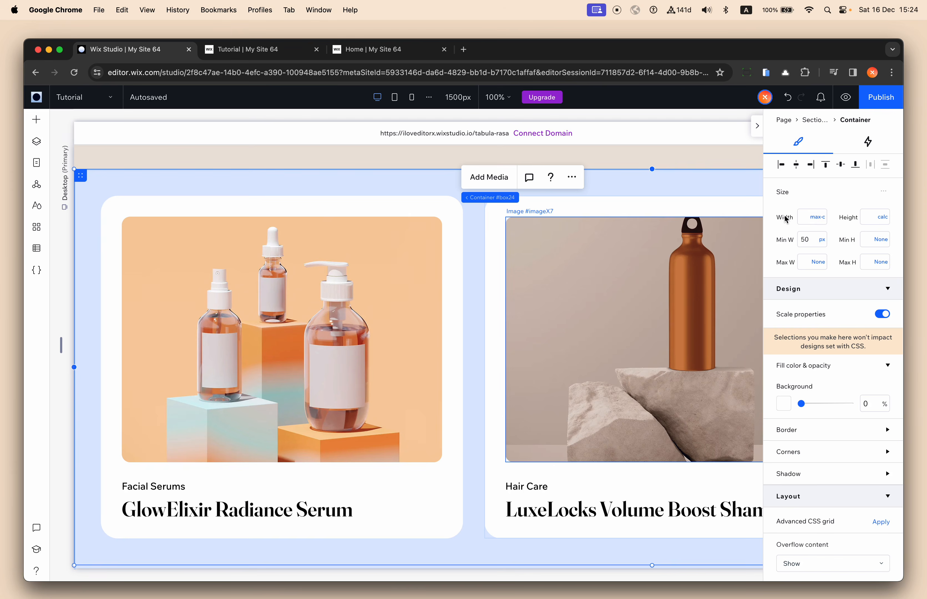
- Remove the Move scroll animation from the product card repeater
{"action": "left_click", "coordinate": [472, 225]}
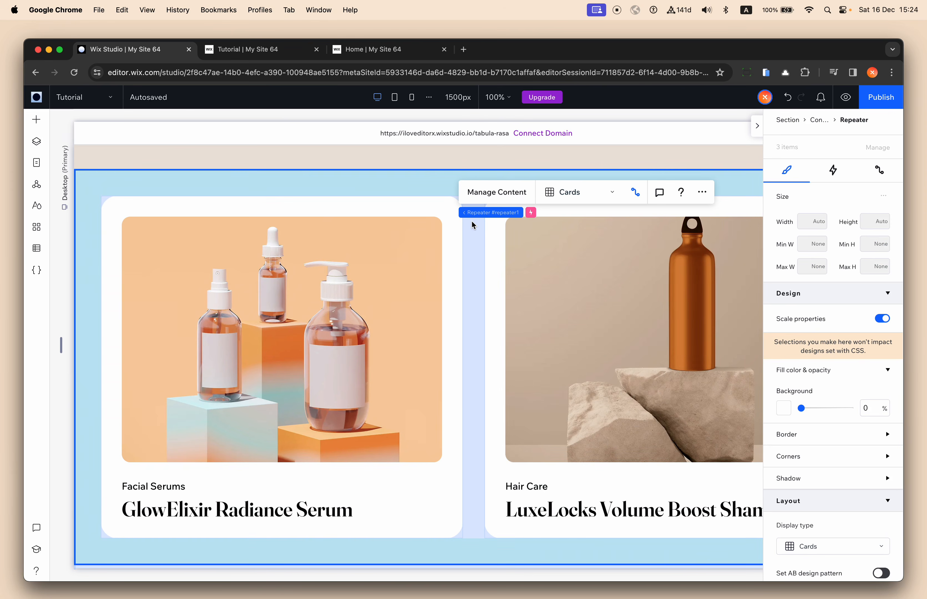
{"action": "left_click", "coordinate": [532, 213]}
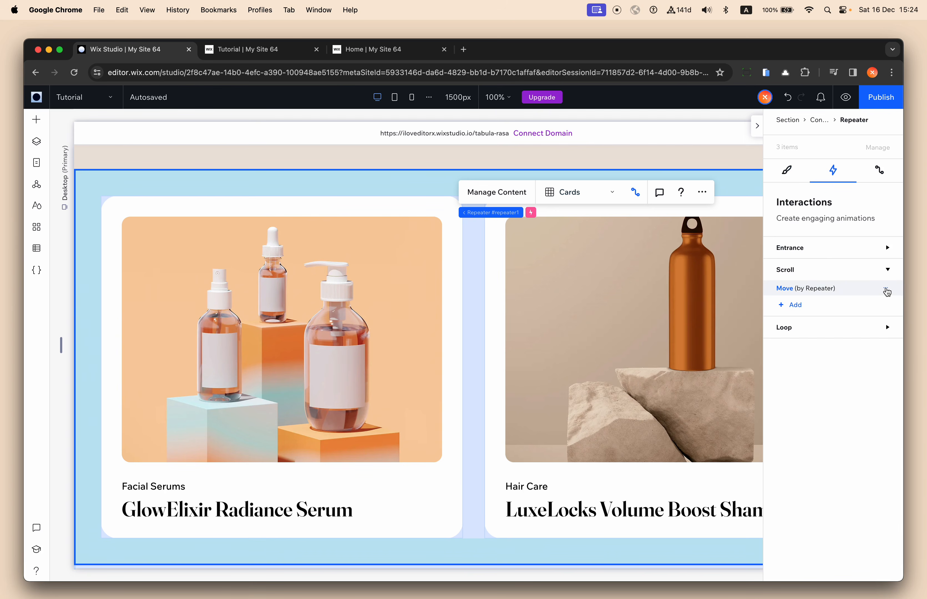
{"action": "left_click", "coordinate": [887, 291]}
{"action": "left_click", "coordinate": [868, 324]}
- Select the blue strip repeater below the product cards and add a scroll interaction to it
{"action": "scroll", "coordinate": [477, 292], "scroll_direction": "down", "scroll_amount": 5}
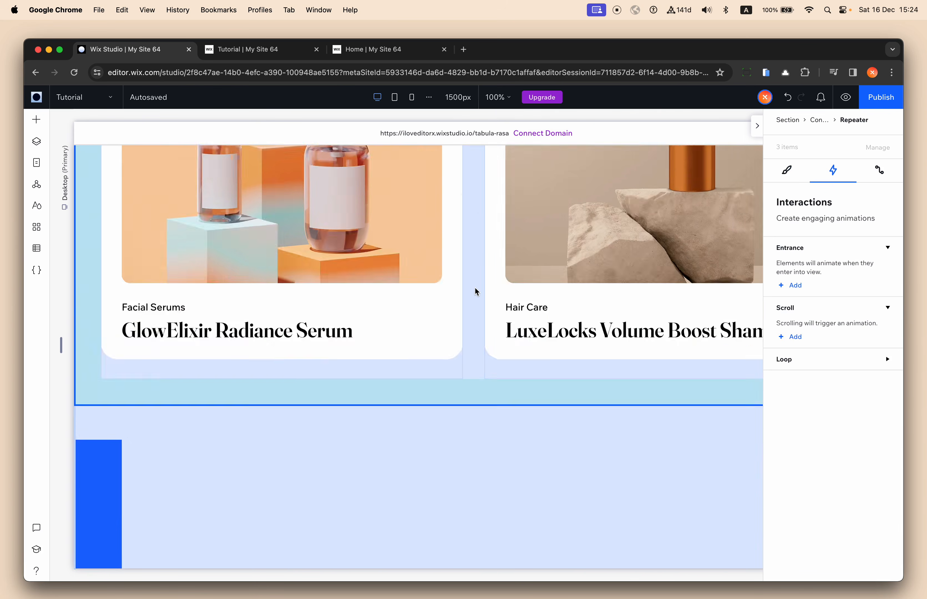
{"action": "scroll", "coordinate": [477, 292], "scroll_direction": "down", "scroll_amount": 3}
{"action": "scroll", "coordinate": [477, 292], "scroll_direction": "up", "scroll_amount": 5}
{"action": "scroll", "coordinate": [456, 296], "scroll_direction": "down", "scroll_amount": 3}
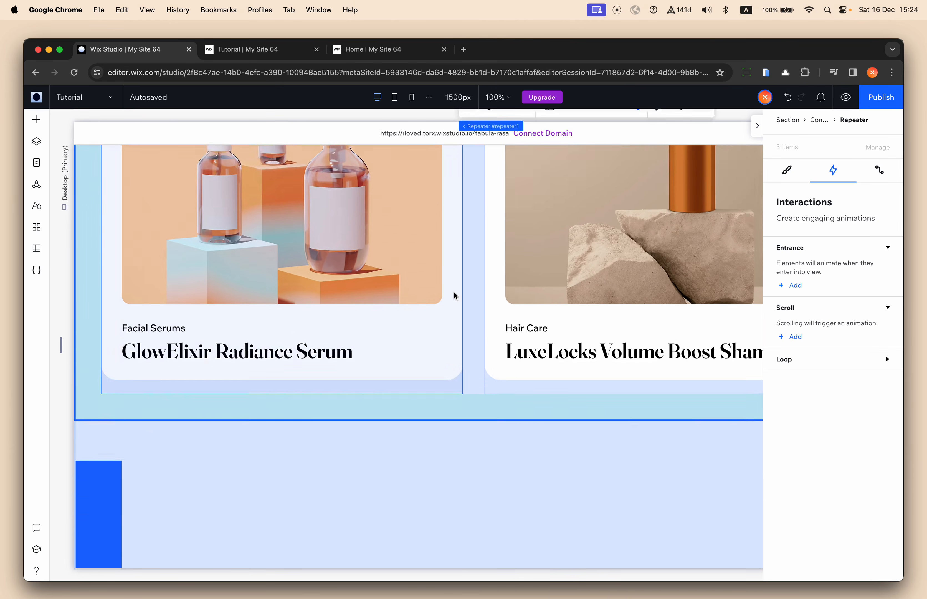
{"action": "scroll", "coordinate": [456, 296], "scroll_direction": "down", "scroll_amount": 3}
{"action": "left_click", "coordinate": [103, 381]}
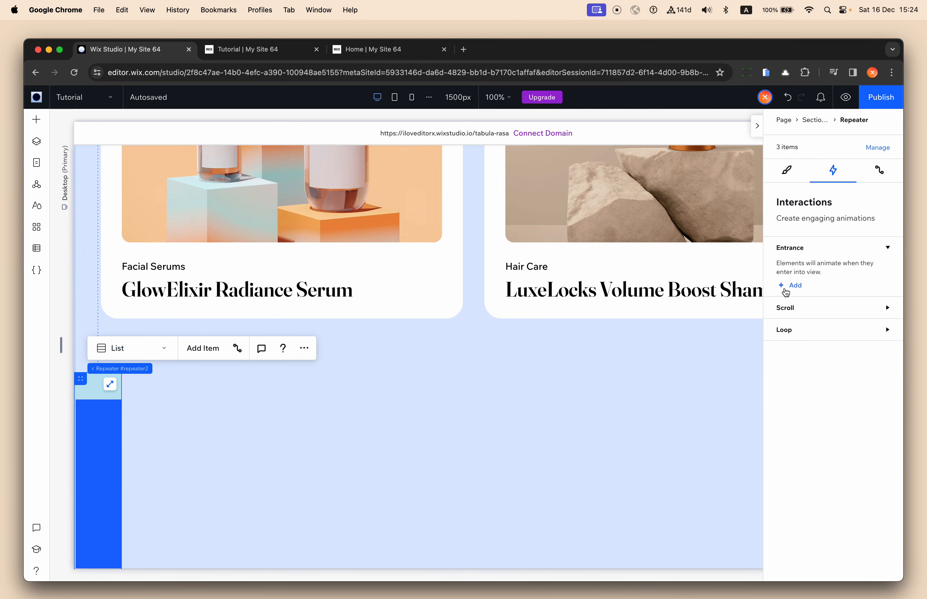
{"action": "left_click", "coordinate": [790, 285]}
{"action": "left_click", "coordinate": [779, 194]}
{"action": "left_click", "coordinate": [792, 339]}
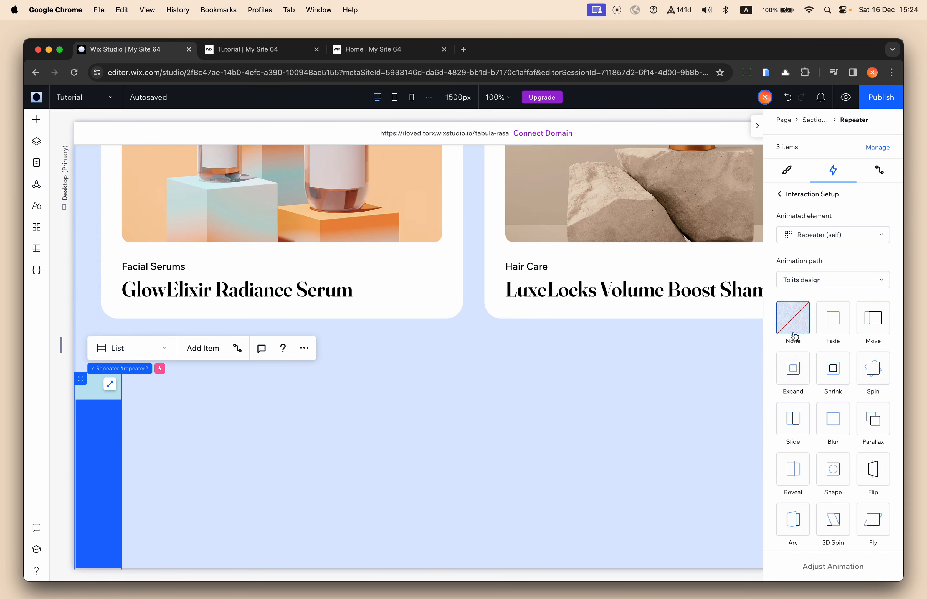
- Set the interaction's animated element to Sticky Container (Move) and its animation path to From its design
{"action": "left_click", "coordinate": [825, 234]}
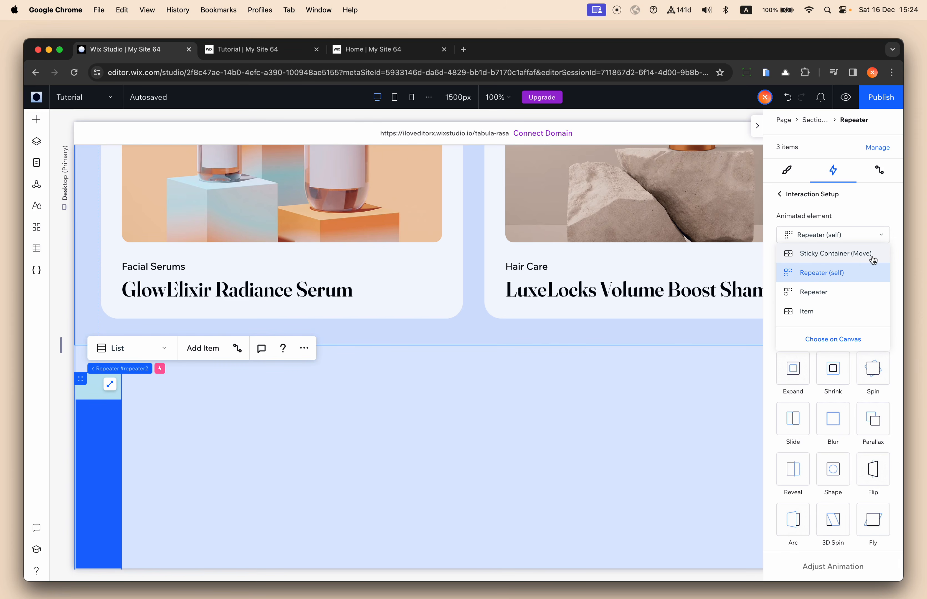
{"action": "left_click", "coordinate": [846, 254]}
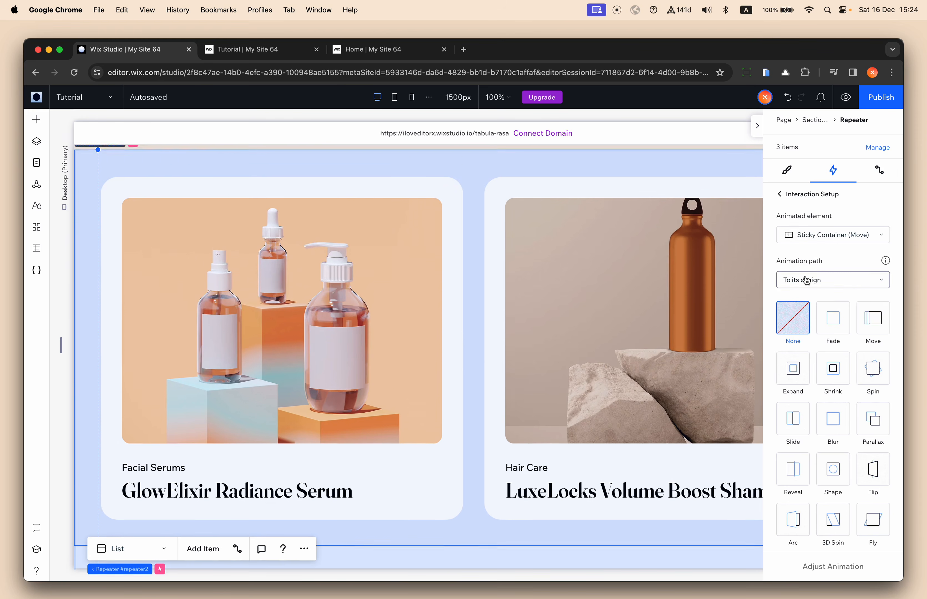
{"action": "left_click", "coordinate": [841, 280]}
{"action": "left_click", "coordinate": [843, 318]}
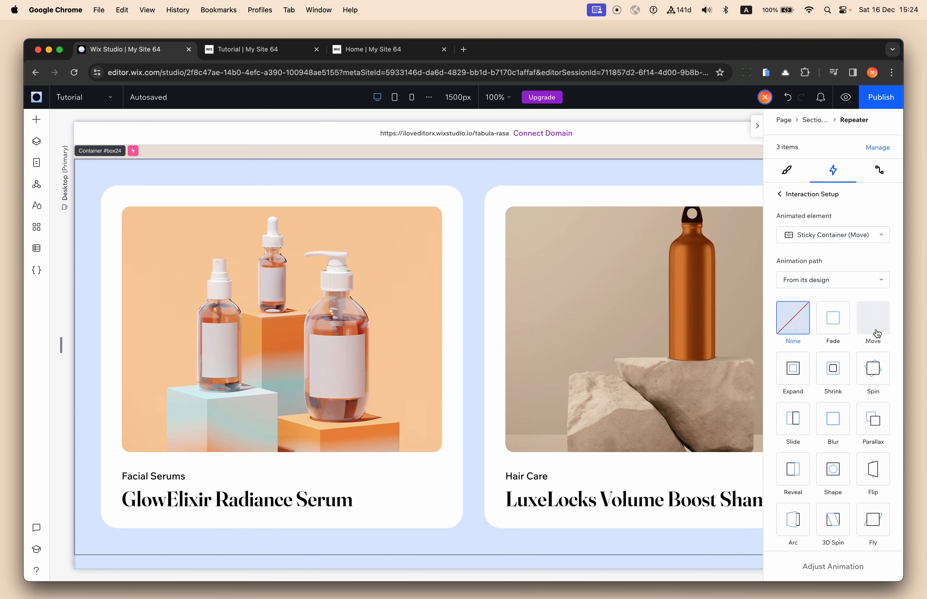
- Apply the Move animation to the sticky container, moving out at an angle of 270° over a distance of 100%
{"action": "left_click", "coordinate": [873, 324]}
{"action": "left_click", "coordinate": [836, 567]}
{"action": "left_click", "coordinate": [833, 250]}
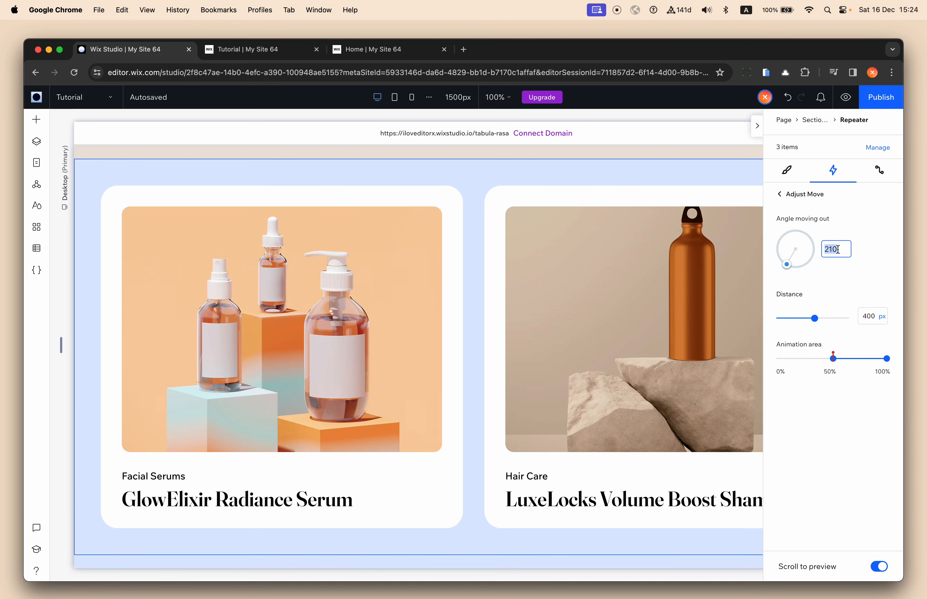
{"action": "type", "text": "270"}
{"action": "key", "text": "Return"}
{"action": "left_click", "coordinate": [880, 317]}
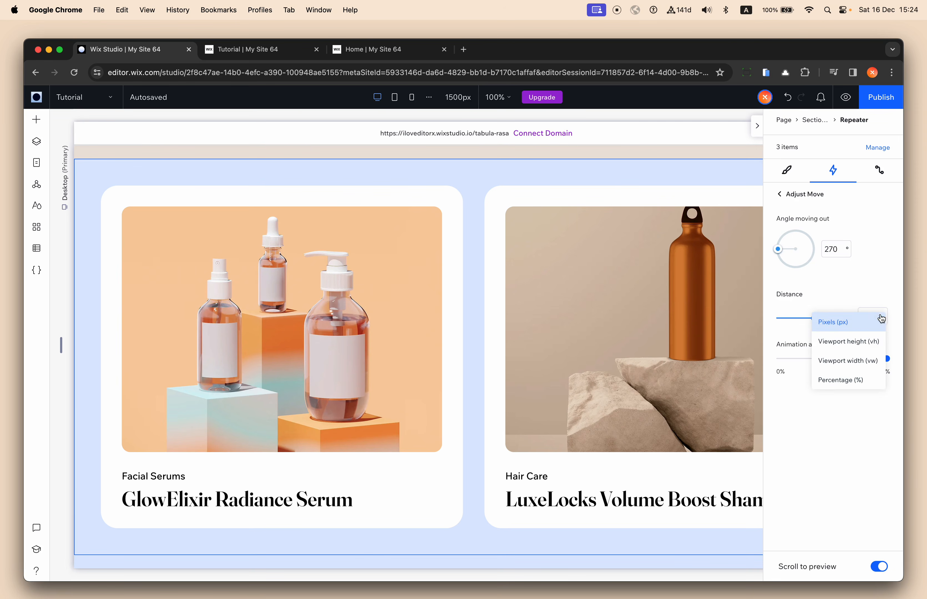
{"action": "left_click", "coordinate": [870, 382]}
{"action": "left_click", "coordinate": [870, 317]}
{"action": "type", "text": "100"}
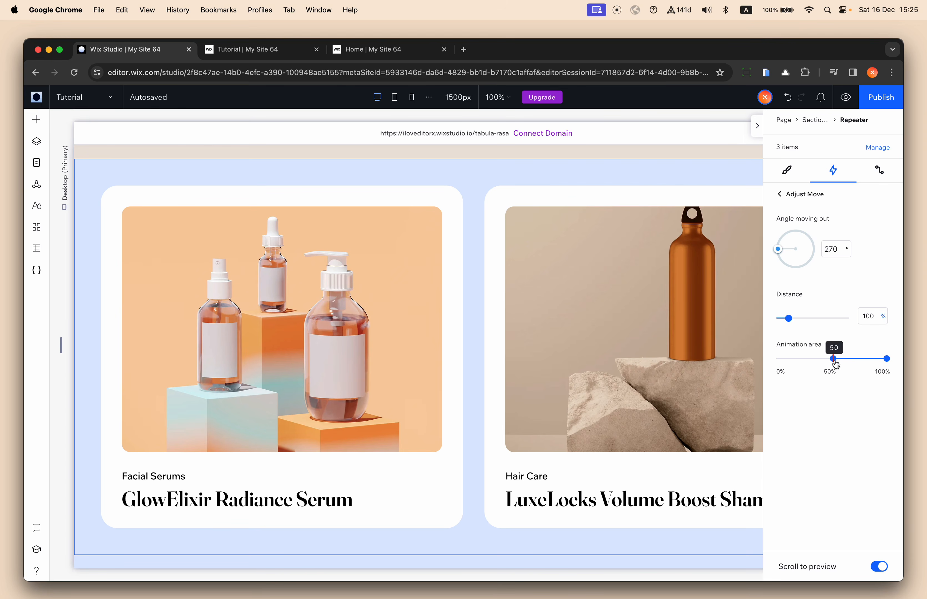
- Set the start of the Move animation's area to 0% and return to the interaction setup
{"action": "left_click_drag", "start_coordinate": [833, 359], "coordinate": [761, 363]}
{"action": "left_click", "coordinate": [782, 358]}
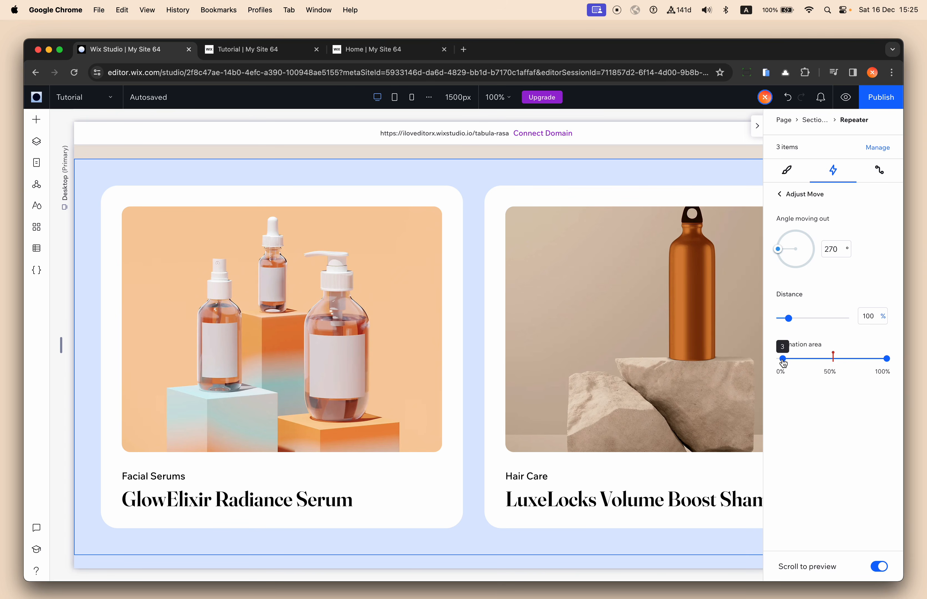
{"action": "left_click", "coordinate": [782, 359]}
{"action": "key", "text": "BackSpace"}
{"action": "type", "text": "50"}
{"action": "key", "text": "Return"}
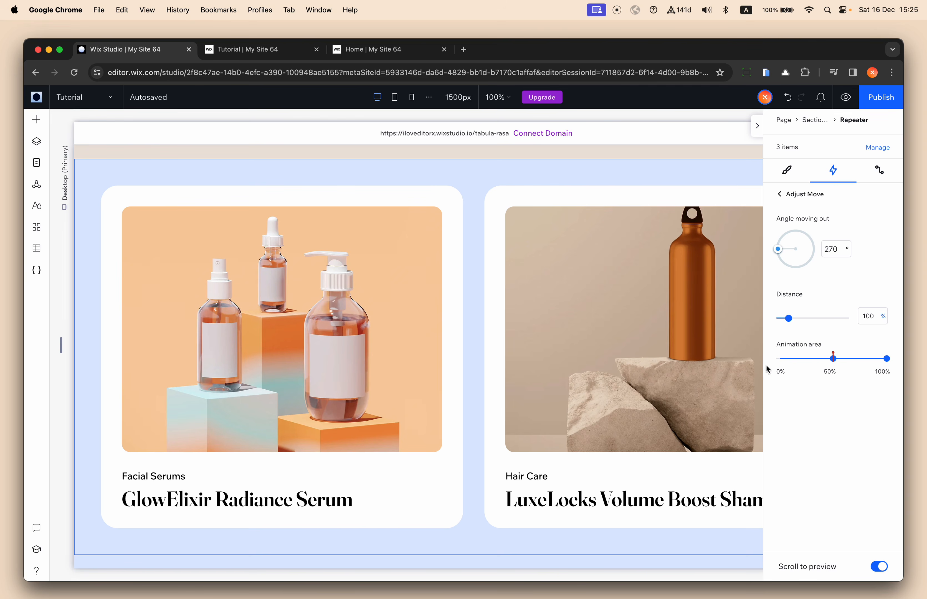
{"action": "left_click", "coordinate": [832, 359]}
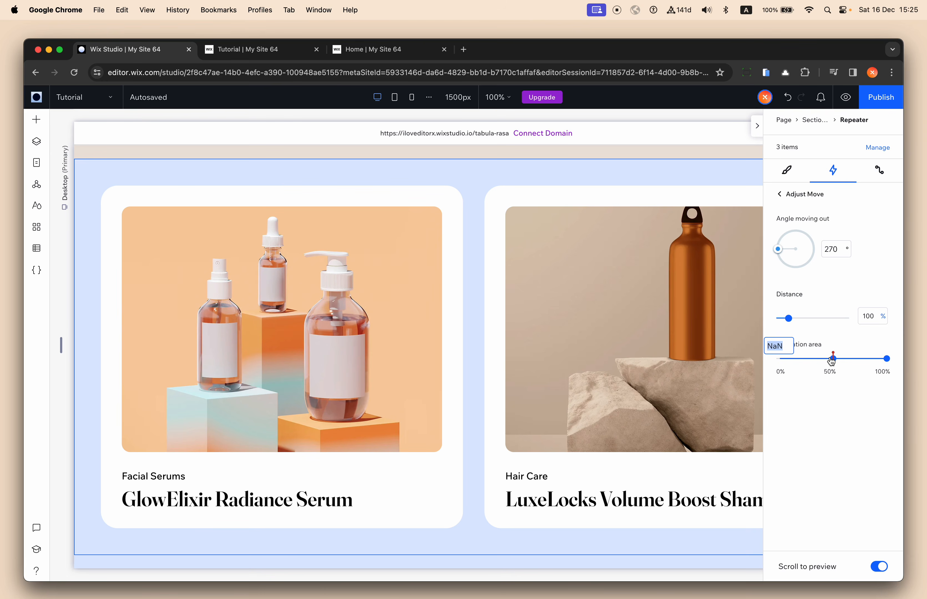
{"action": "type", "text": "0"}
{"action": "key", "text": "Return"}
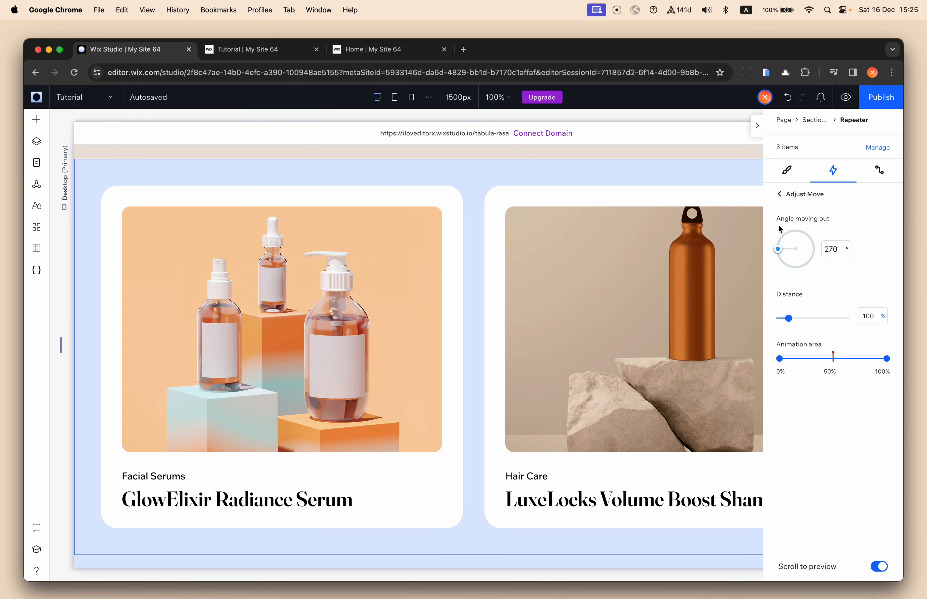
{"action": "left_click", "coordinate": [780, 196]}
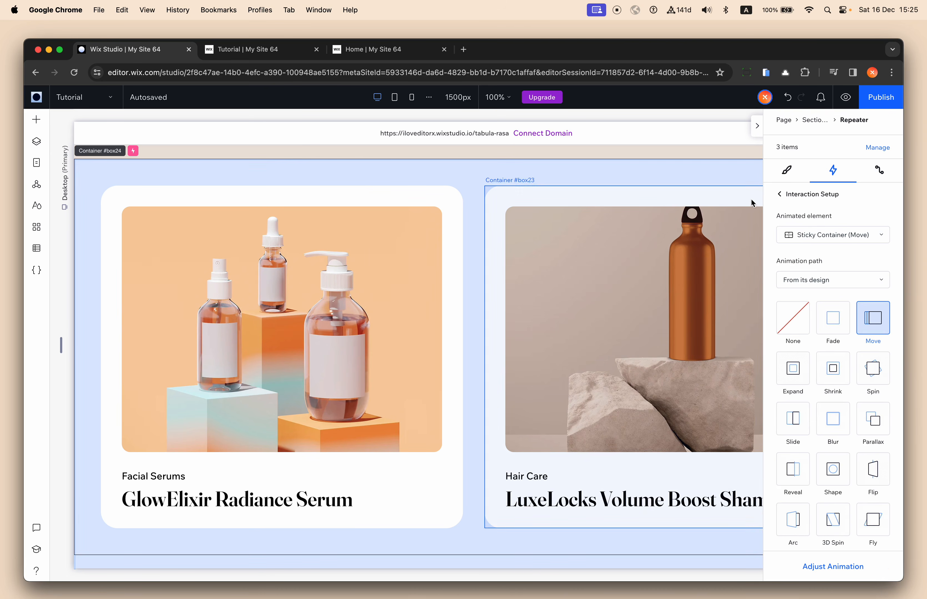
- Inspect how far the product card container extends past the page's edge and review the Move animation's distance unit options
{"action": "scroll", "coordinate": [502, 178], "scroll_direction": "right", "scroll_amount": 10}
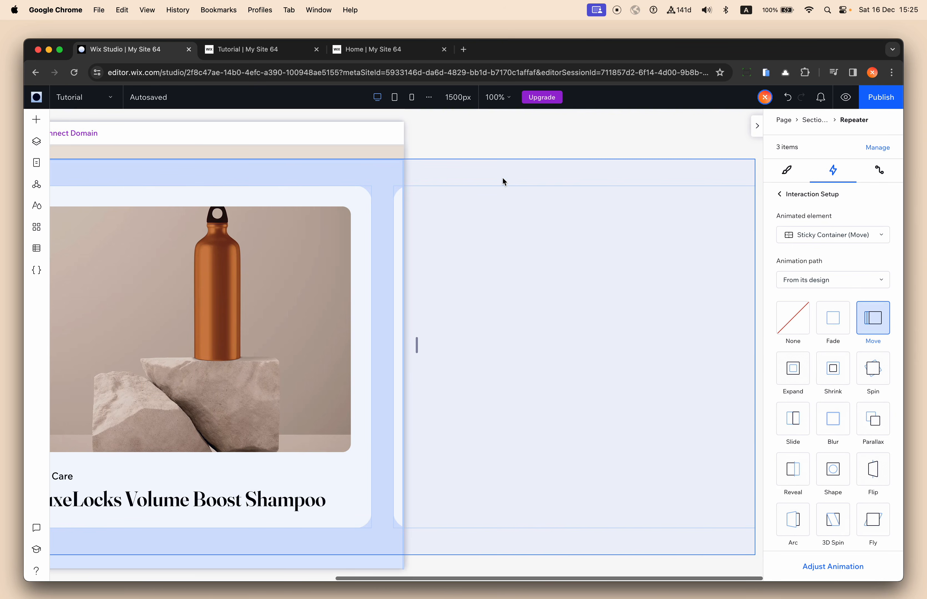
{"action": "scroll", "coordinate": [502, 178], "scroll_direction": "left", "scroll_amount": 10}
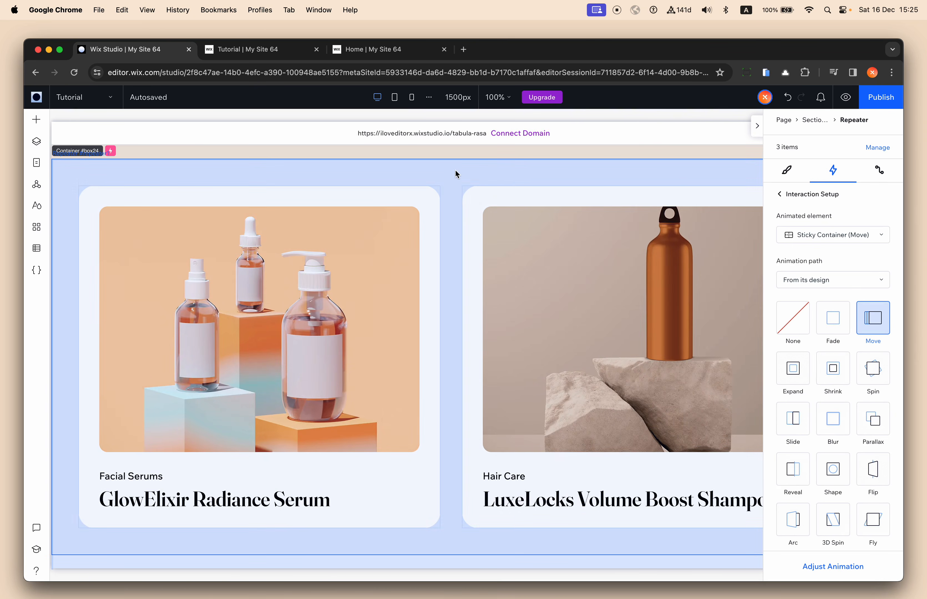
{"action": "scroll", "coordinate": [455, 169], "scroll_direction": "right", "scroll_amount": 15}
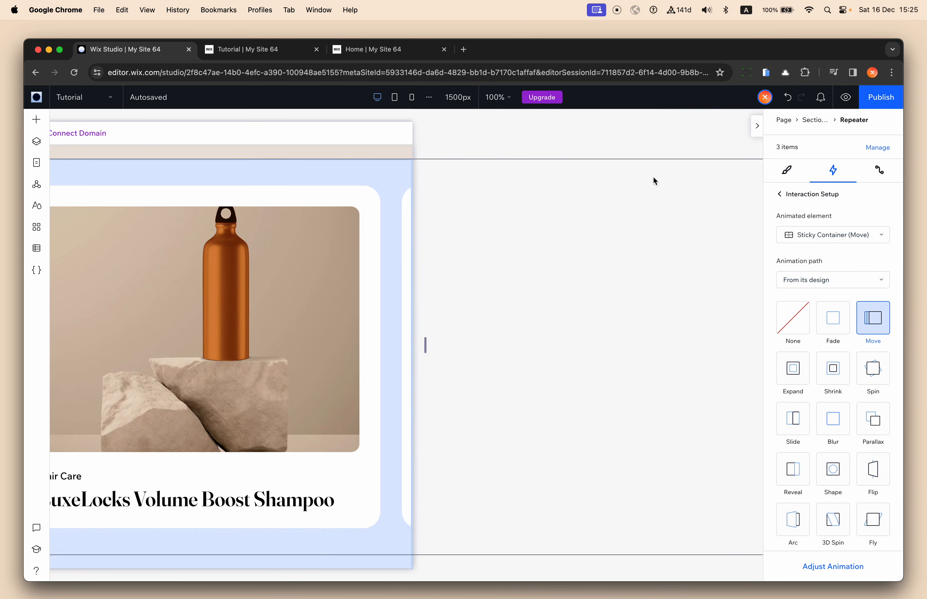
{"action": "scroll", "coordinate": [284, 149], "scroll_direction": "left", "scroll_amount": 15}
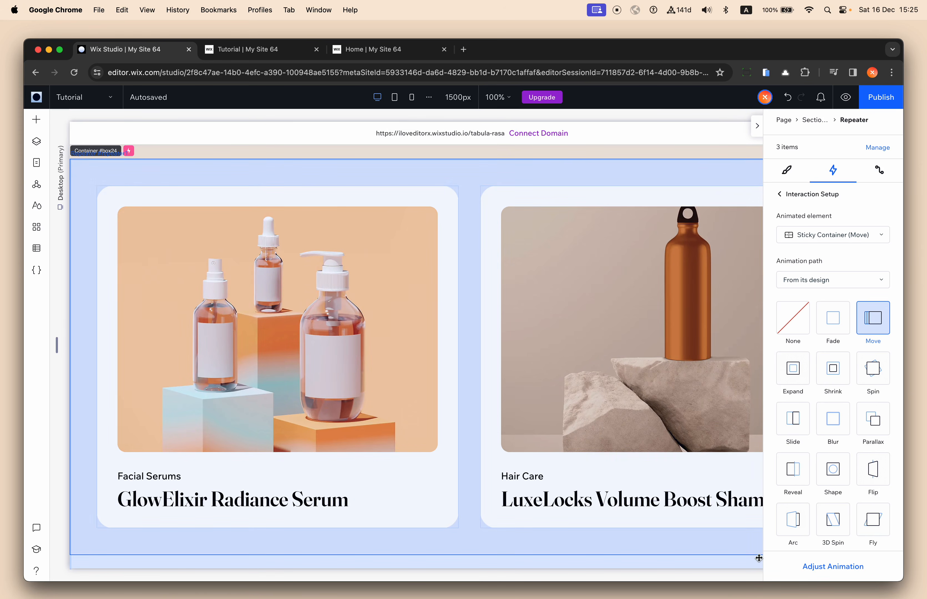
{"action": "scroll", "coordinate": [420, 217], "scroll_direction": "right", "scroll_amount": 10}
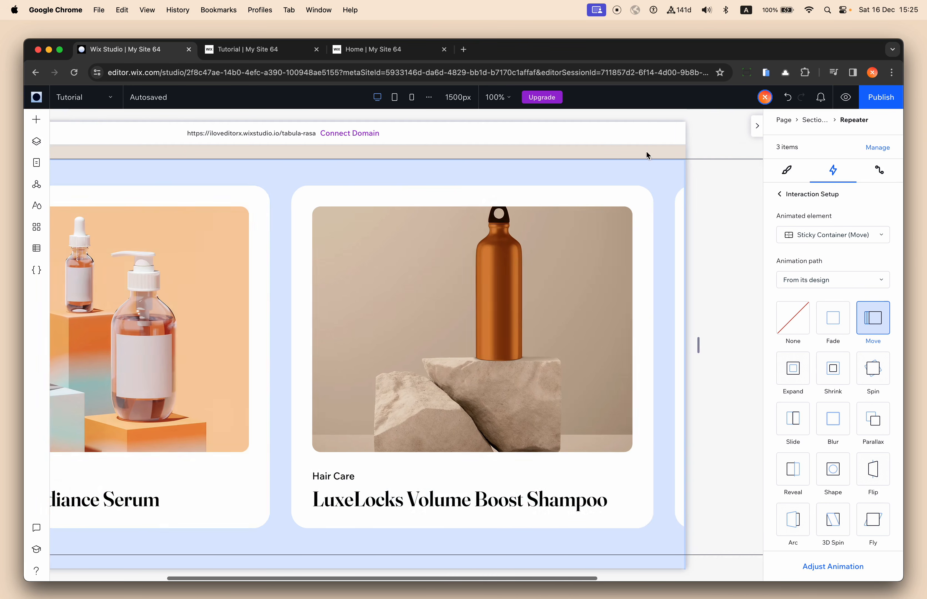
{"action": "scroll", "coordinate": [351, 151], "scroll_direction": "left", "scroll_amount": 10}
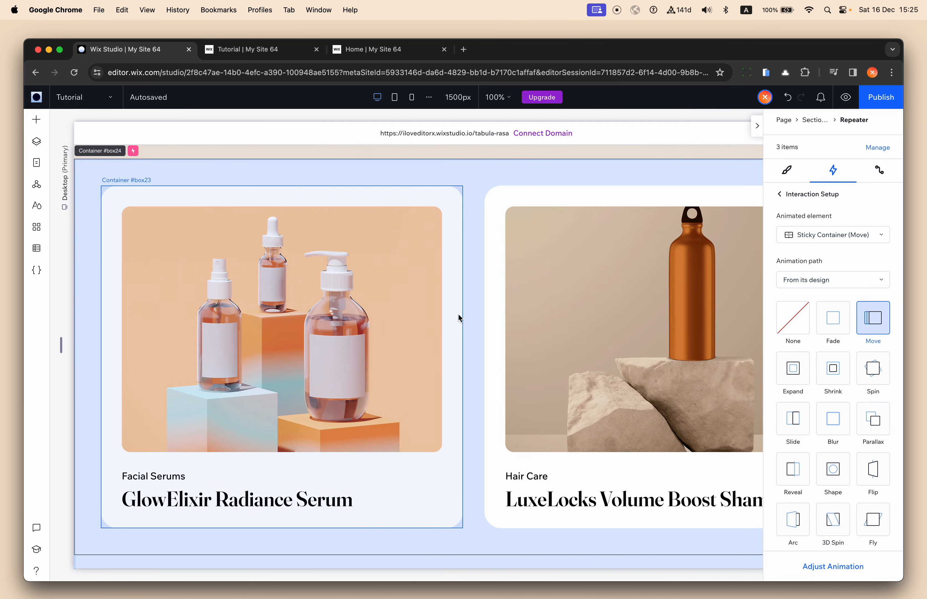
{"action": "scroll", "coordinate": [459, 316], "scroll_direction": "right", "scroll_amount": 5}
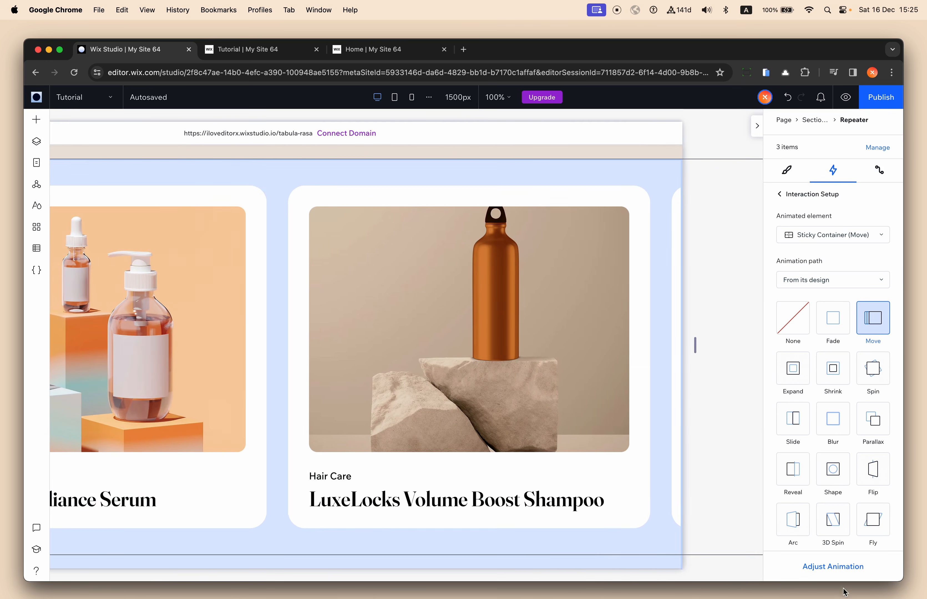
{"action": "left_click", "coordinate": [832, 566]}
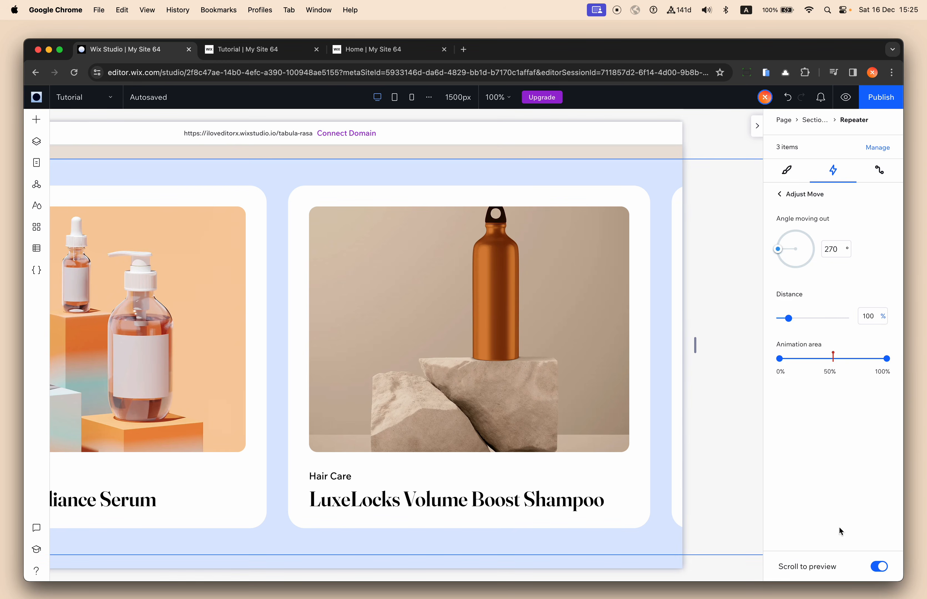
{"action": "left_click", "coordinate": [883, 318]}
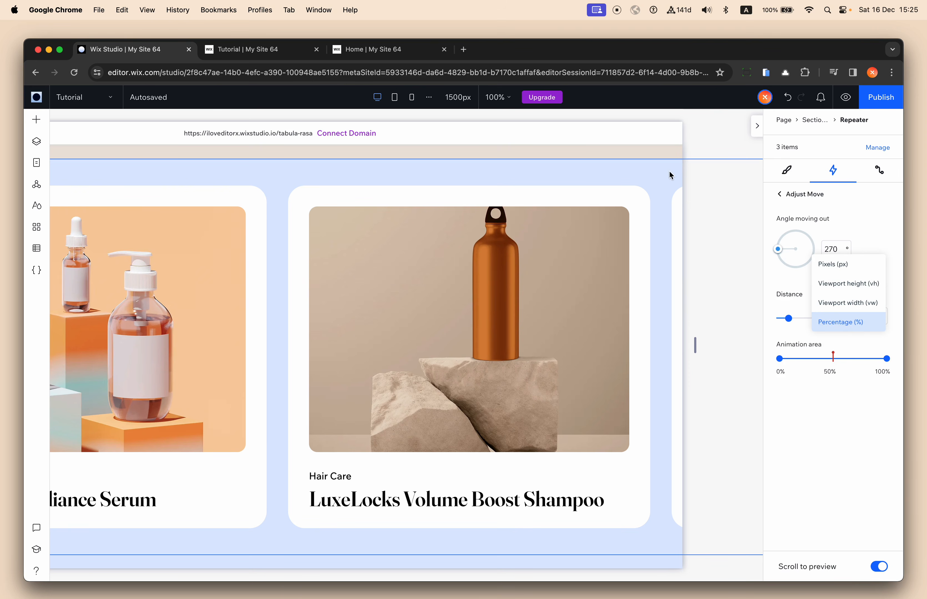
{"action": "left_click", "coordinate": [839, 442]}
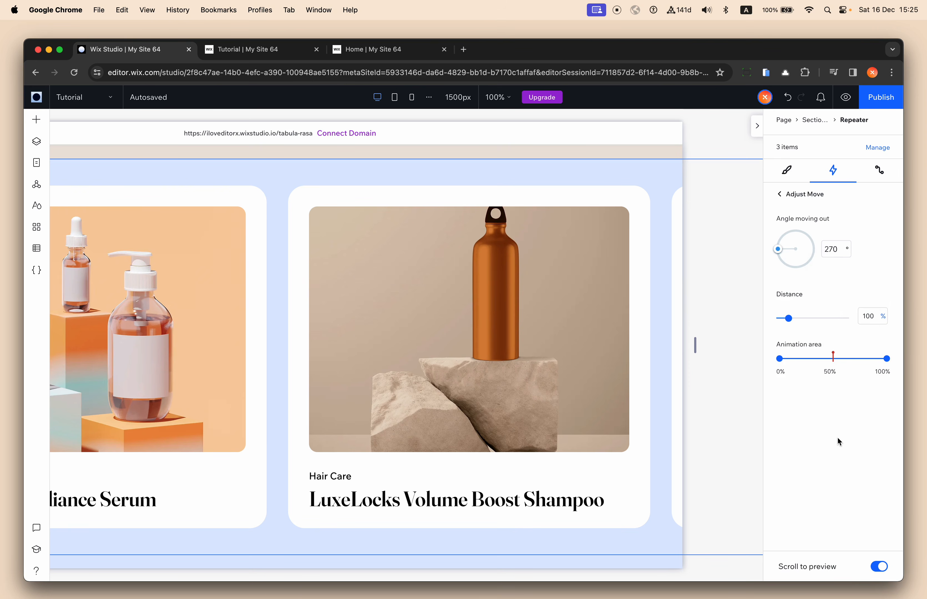
{"action": "left_click", "coordinate": [778, 198]}
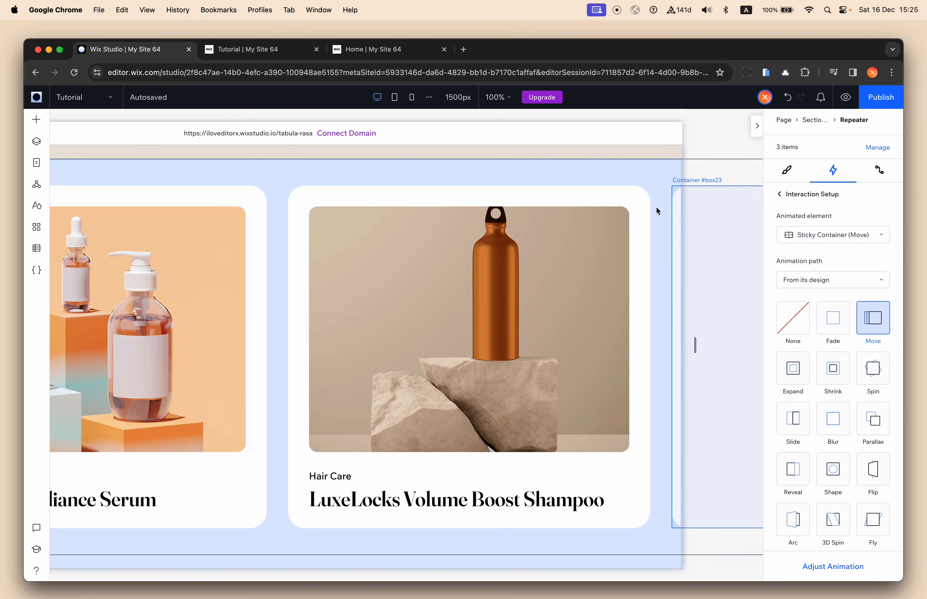
- Set the product card repeater's right margin to -100 vw, then select its parent container to check its width
{"action": "left_click", "coordinate": [657, 189]}
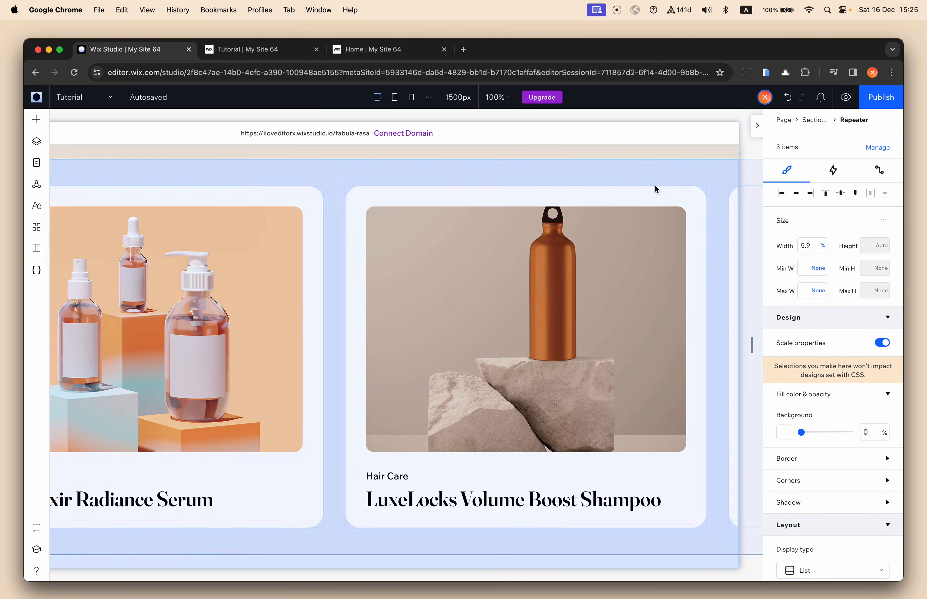
{"action": "scroll", "coordinate": [623, 176], "scroll_direction": "left", "scroll_amount": 2}
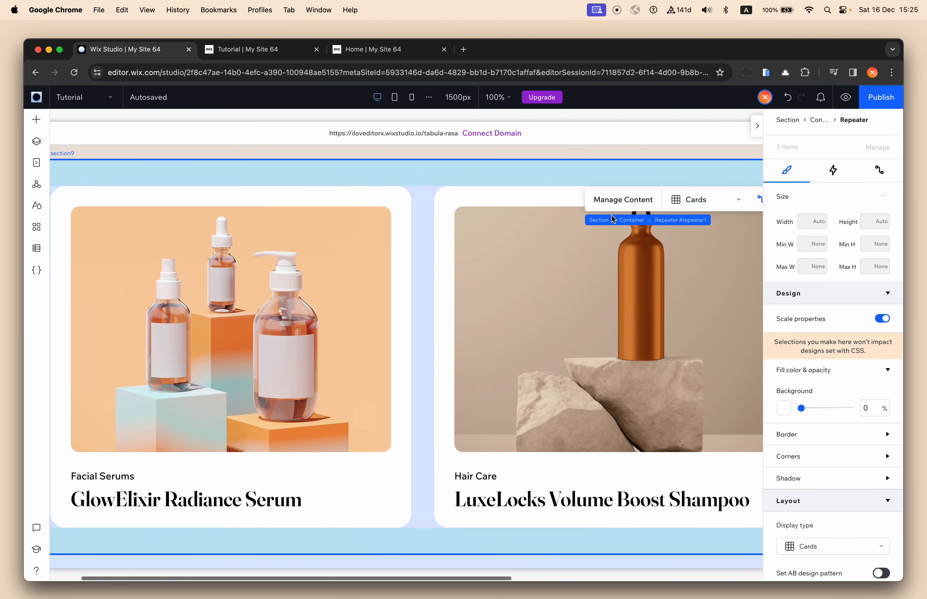
{"action": "left_click", "coordinate": [630, 220]}
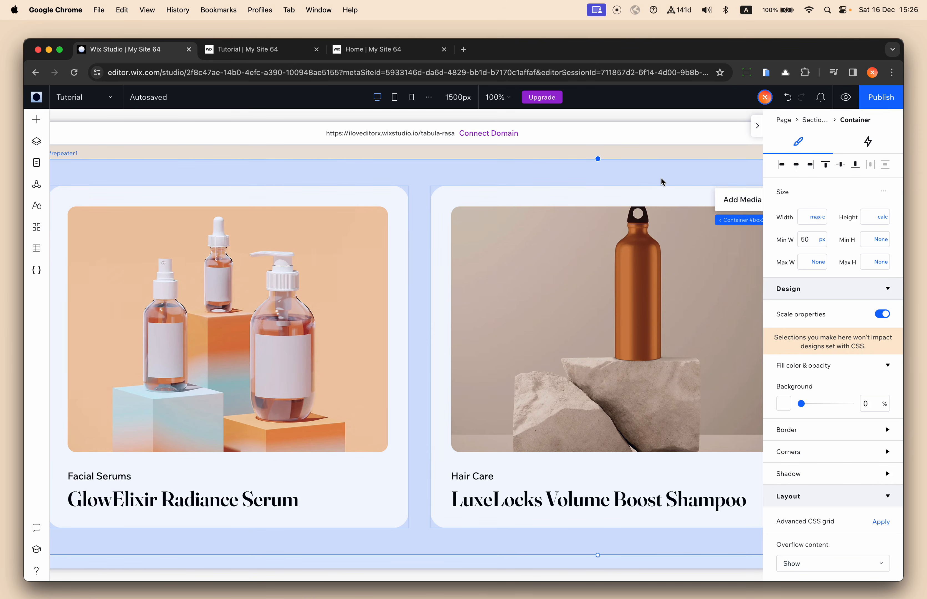
{"action": "left_click", "coordinate": [418, 212]}
{"action": "scroll", "coordinate": [814, 341], "scroll_direction": "down", "scroll_amount": 10}
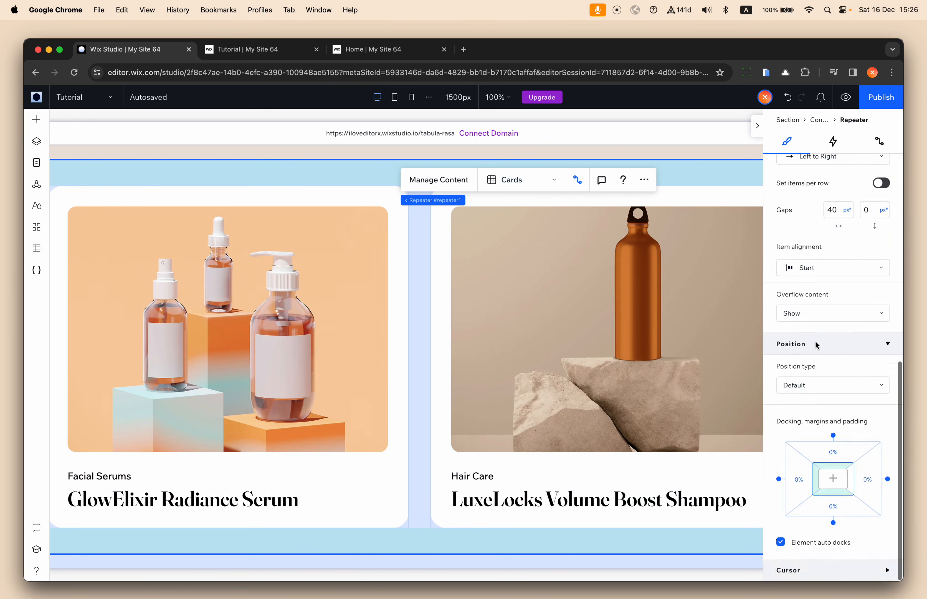
{"action": "left_click", "coordinate": [868, 479]}
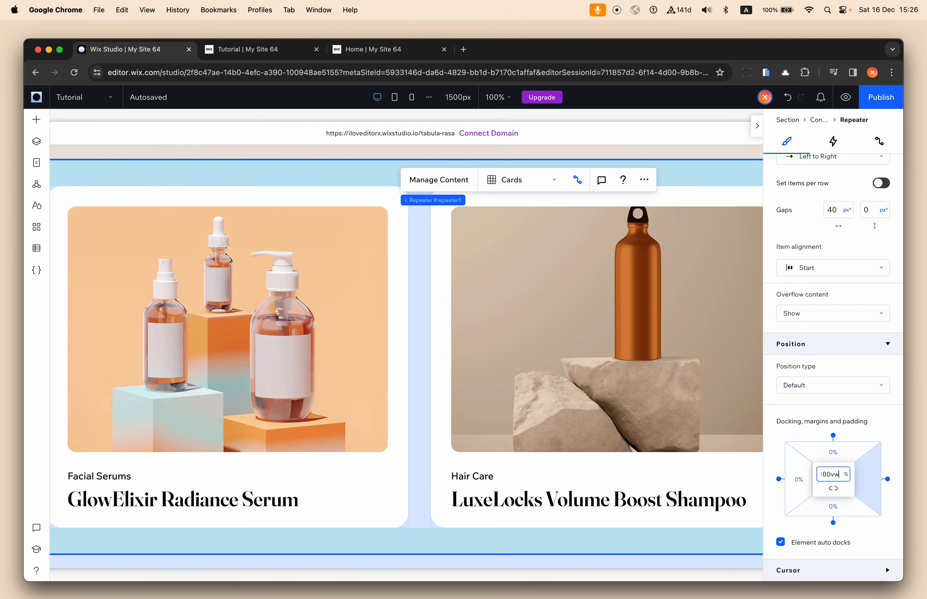
{"action": "key", "text": "Return"}
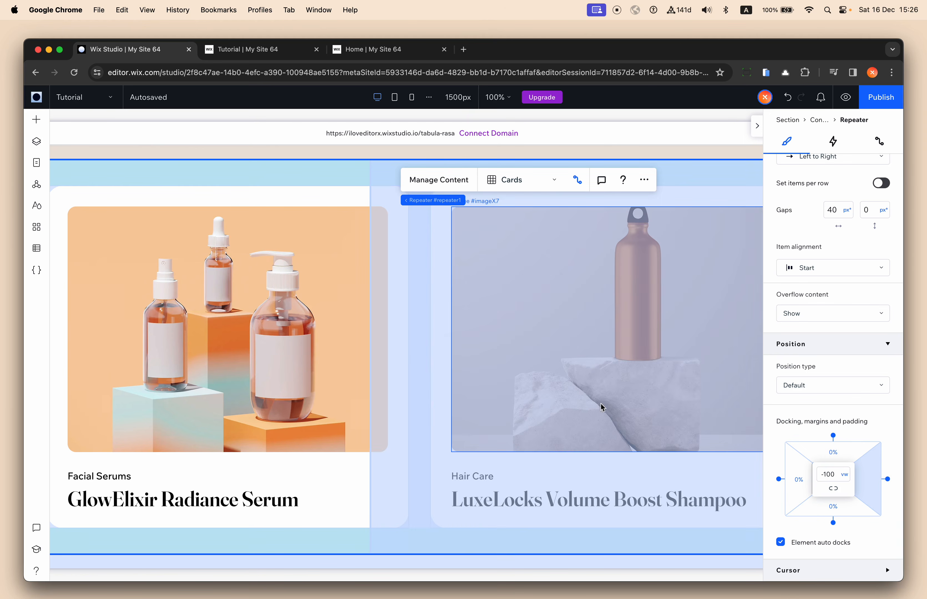
{"action": "scroll", "coordinate": [581, 403], "scroll_direction": "right", "scroll_amount": 10}
{"action": "scroll", "coordinate": [583, 403], "scroll_direction": "left", "scroll_amount": 10}
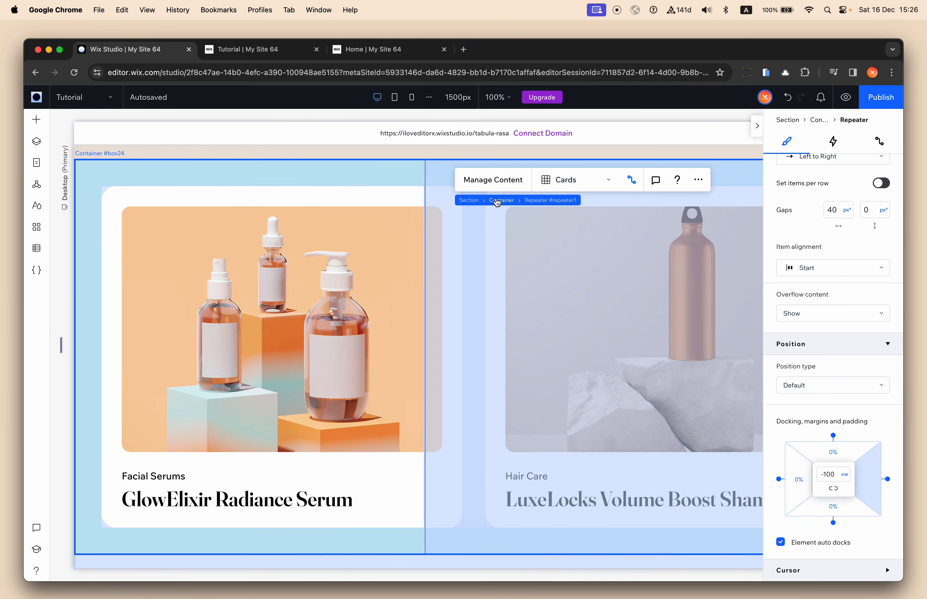
{"action": "left_click", "coordinate": [500, 200]}
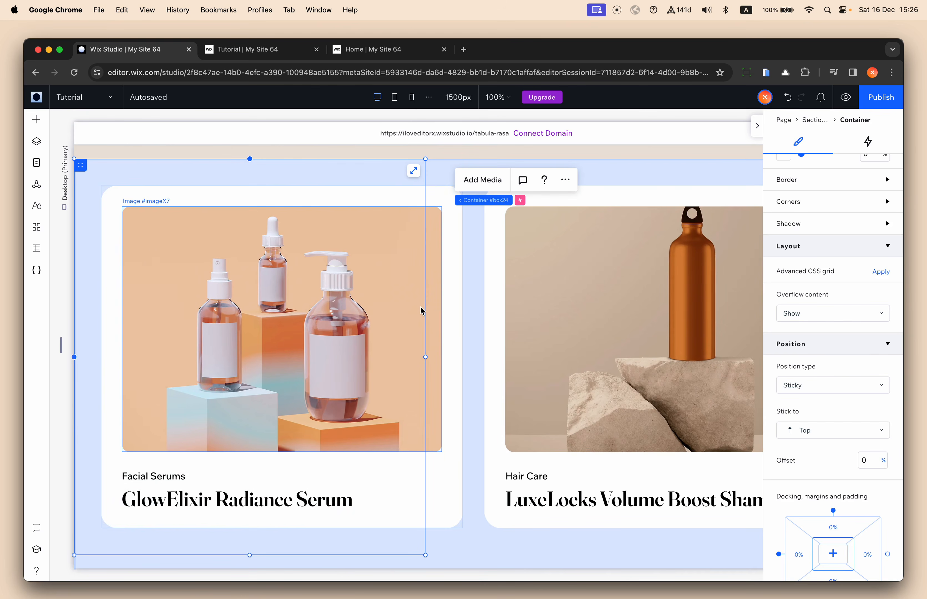
- Publish the site, switch to the live Tutorial page and reload it
{"action": "left_click", "coordinate": [884, 102]}
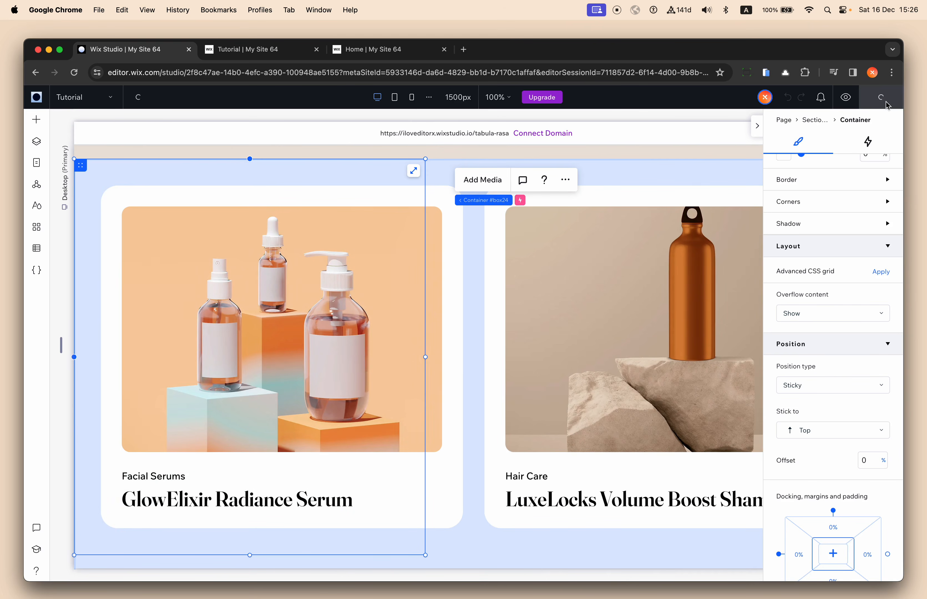
{"action": "left_click", "coordinate": [267, 54]}
{"action": "left_click", "coordinate": [75, 73]}
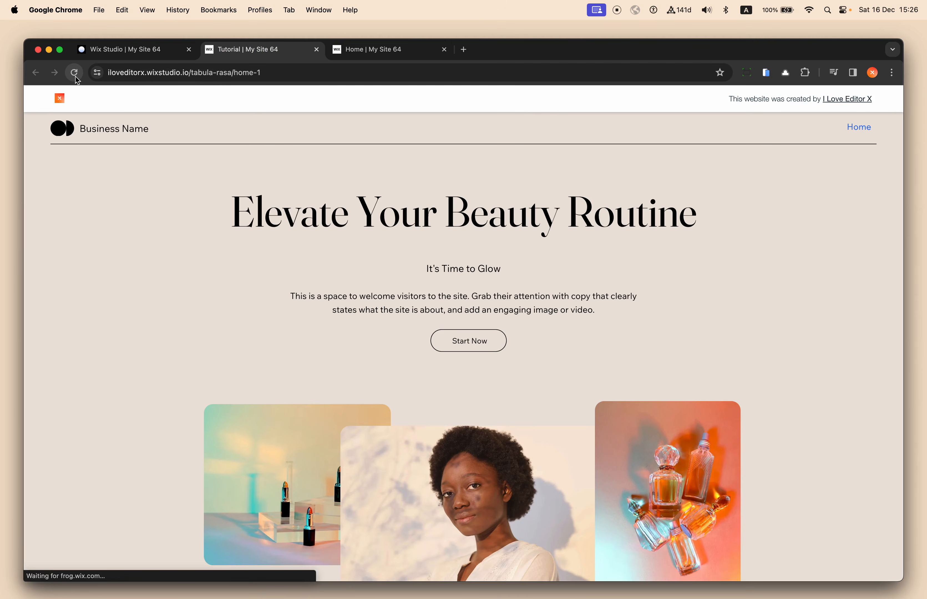
{"action": "left_click", "coordinate": [74, 73]}
- Scroll the live page up and down through the product card section to examine the horizontal movement of the cards
{"action": "scroll", "coordinate": [157, 276], "scroll_direction": "down", "scroll_amount": 10}
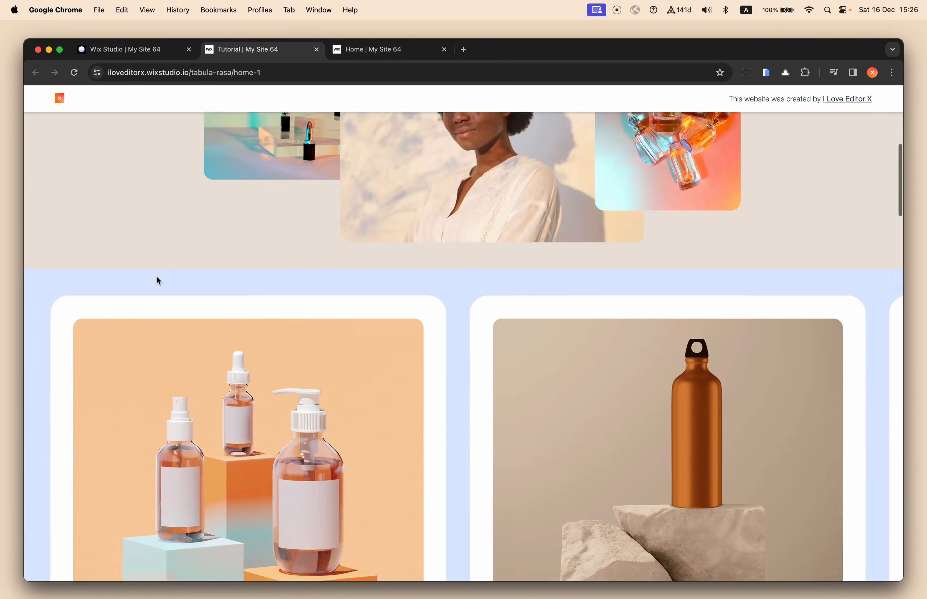
{"action": "scroll", "coordinate": [156, 276], "scroll_direction": "down", "scroll_amount": 10}
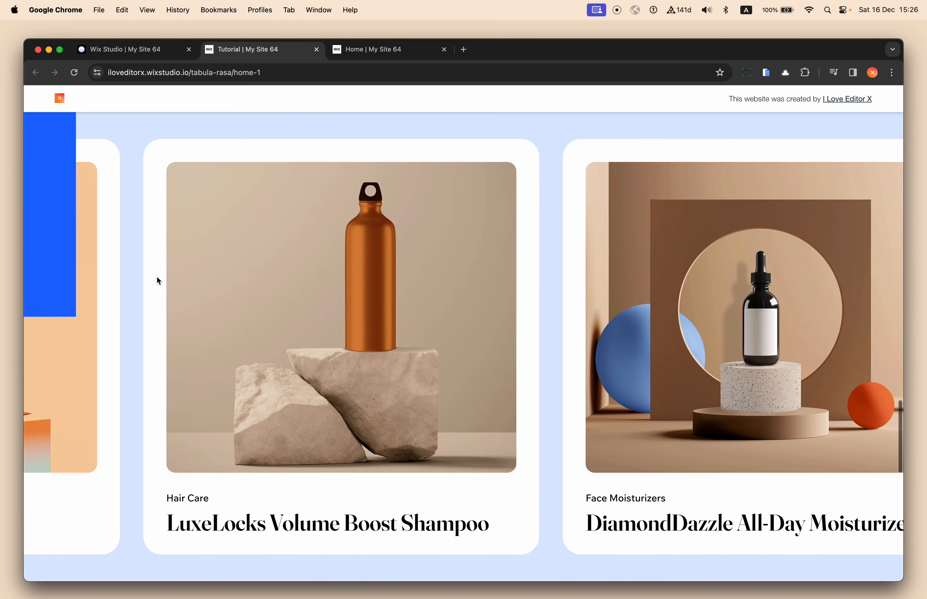
{"action": "scroll", "coordinate": [156, 276], "scroll_direction": "up", "scroll_amount": 5}
{"action": "scroll", "coordinate": [158, 280], "scroll_direction": "up", "scroll_amount": 5}
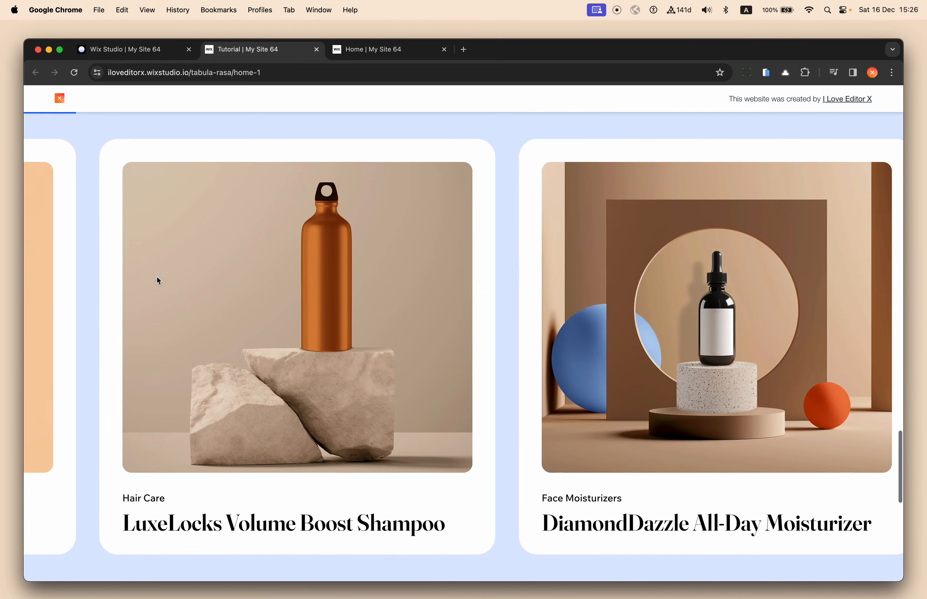
{"action": "scroll", "coordinate": [157, 277], "scroll_direction": "up", "scroll_amount": 2}
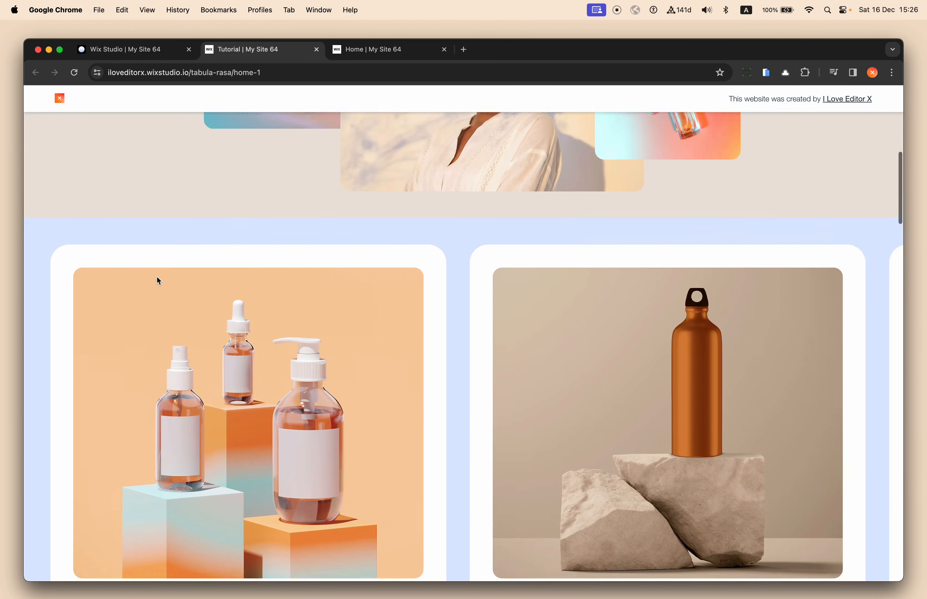
{"action": "scroll", "coordinate": [157, 277], "scroll_direction": "down", "scroll_amount": 10}
{"action": "scroll", "coordinate": [158, 280], "scroll_direction": "up", "scroll_amount": 10}
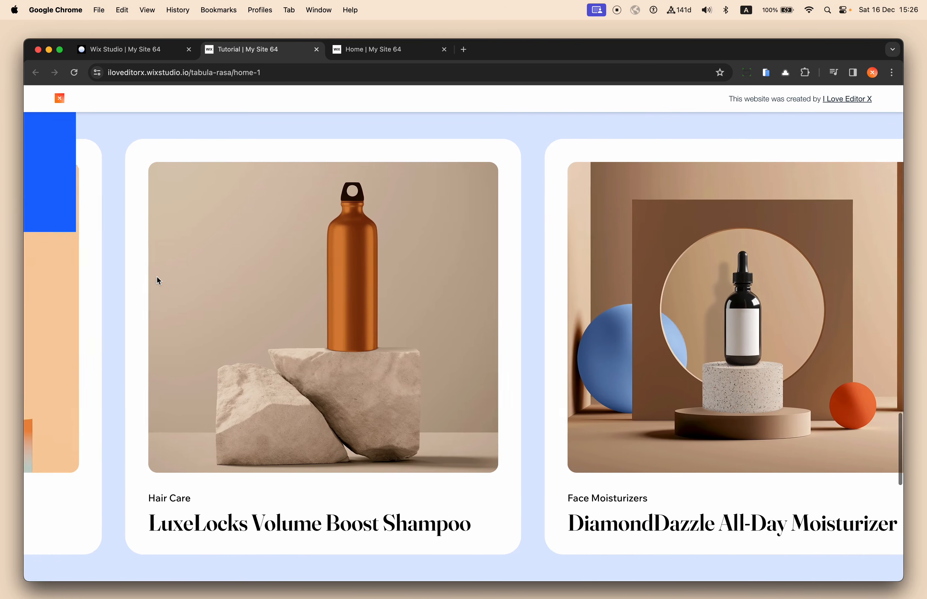
{"action": "scroll", "coordinate": [157, 276], "scroll_direction": "up", "scroll_amount": 10}
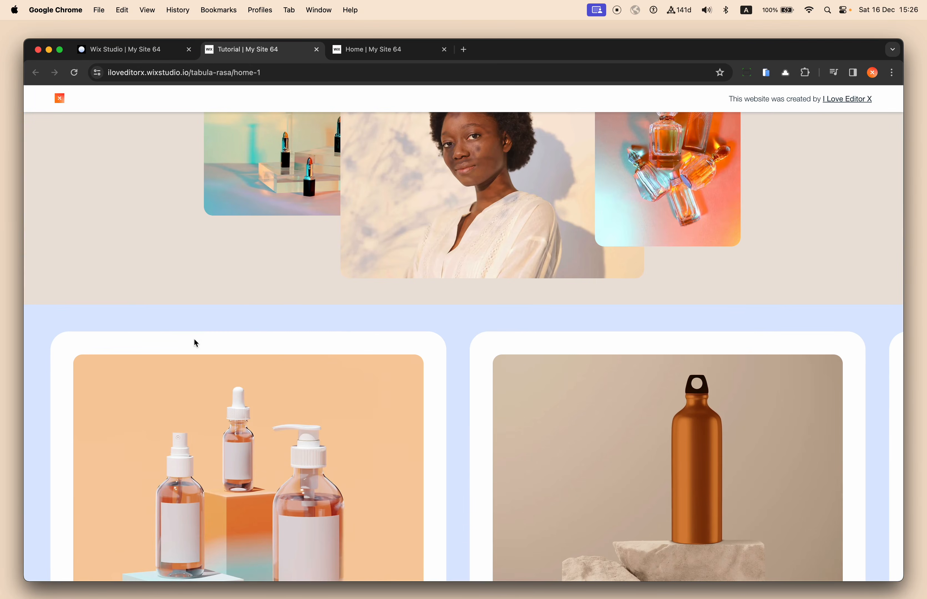
- Scroll back and forth through the live product cards to check where the last card stops against the page's edge
{"action": "scroll", "coordinate": [194, 340], "scroll_direction": "down", "scroll_amount": 10}
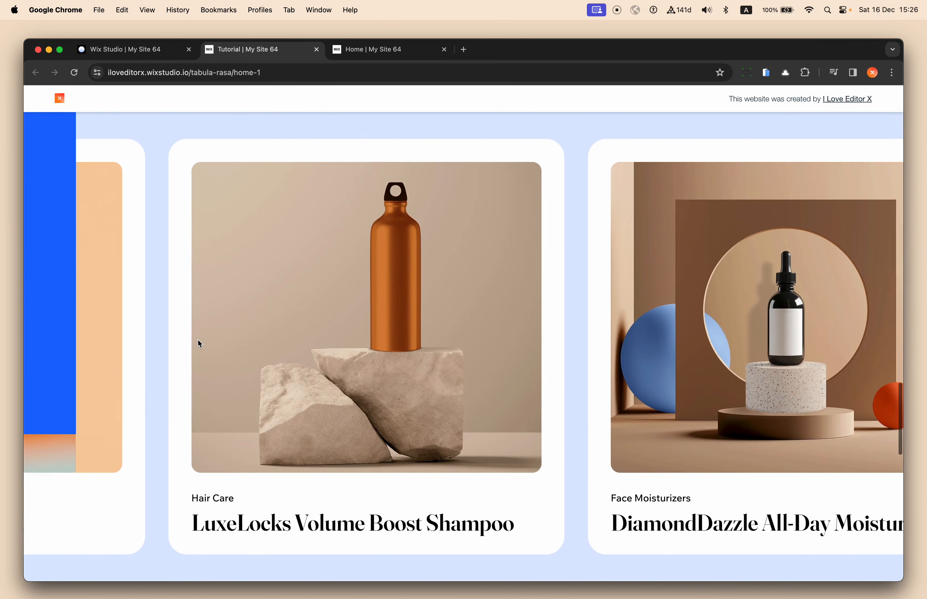
{"action": "scroll", "coordinate": [198, 338], "scroll_direction": "up", "scroll_amount": 3}
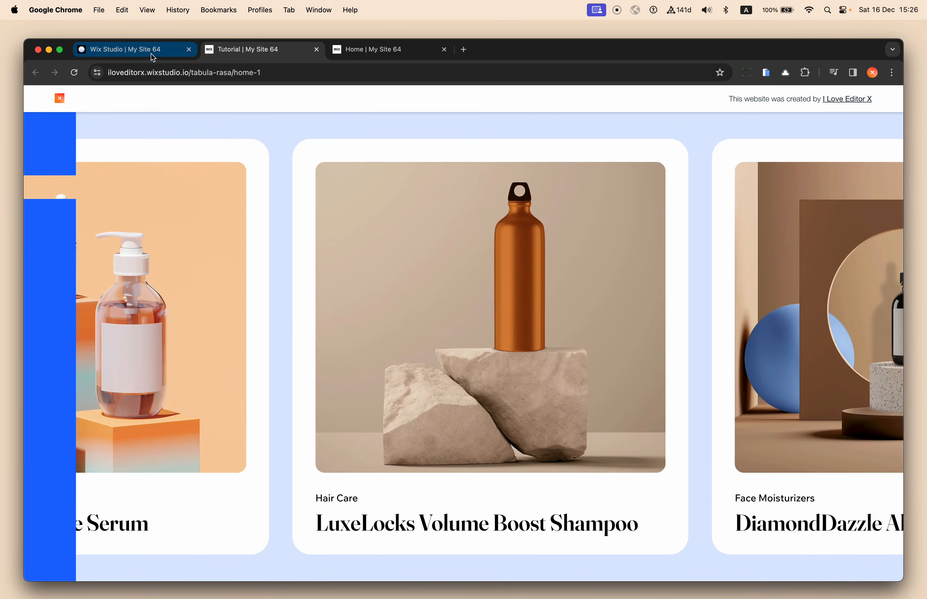
{"action": "scroll", "coordinate": [274, 365], "scroll_direction": "down", "scroll_amount": 5}
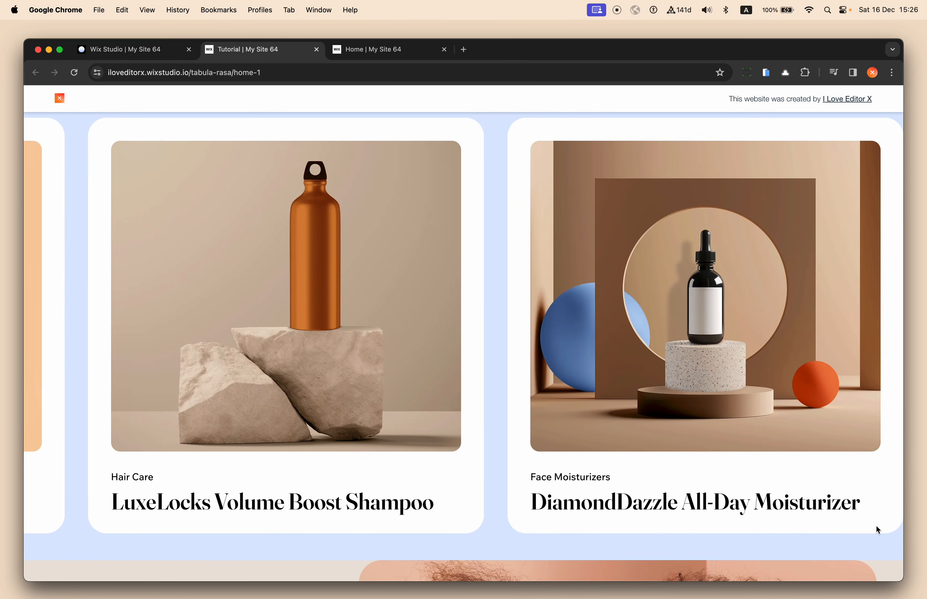
- Switch back to the editor and set the product card repeater's right padding to 50 px
{"action": "left_click", "coordinate": [147, 56]}
{"action": "left_click", "coordinate": [308, 178]}
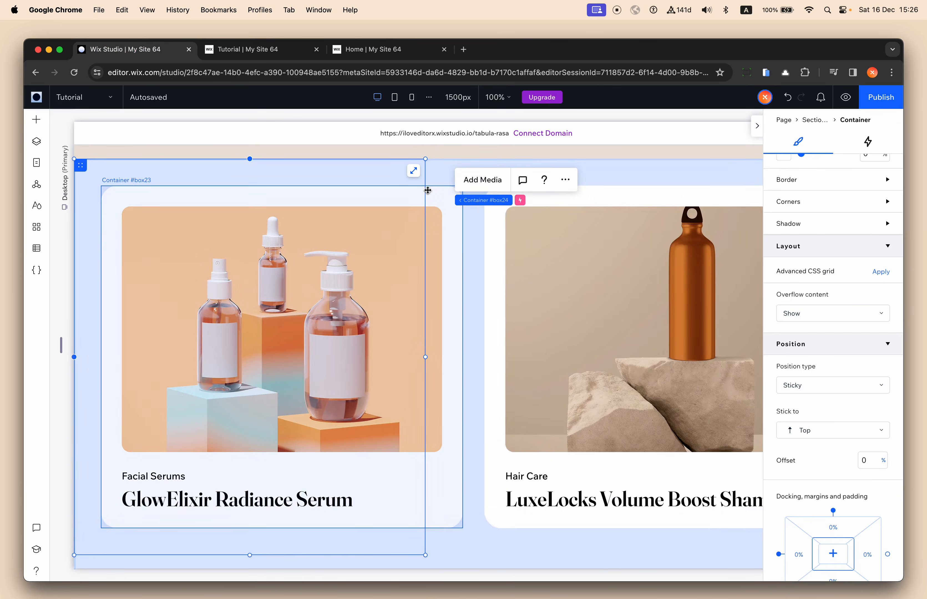
{"action": "left_click", "coordinate": [474, 252]}
{"action": "scroll", "coordinate": [861, 383], "scroll_direction": "down", "scroll_amount": 5}
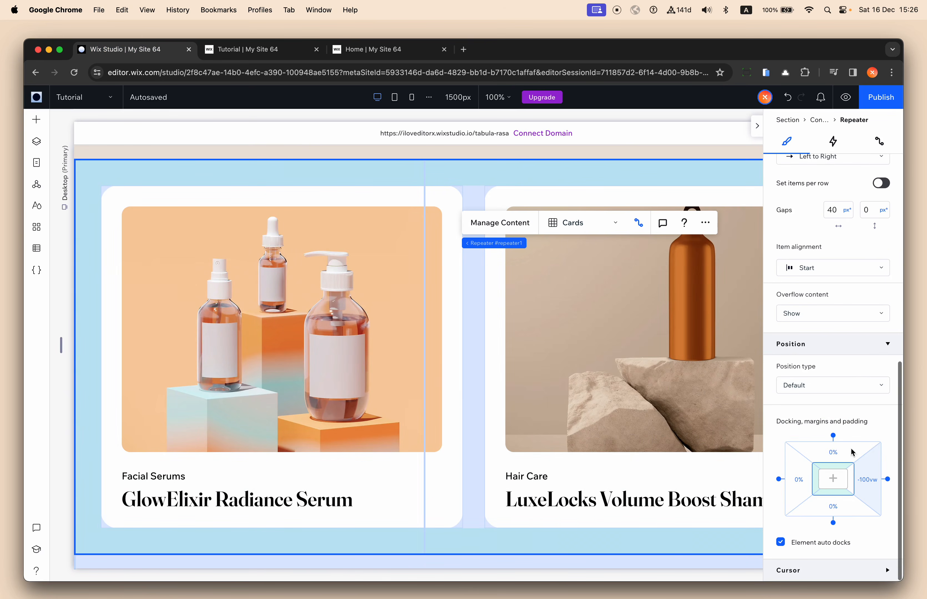
{"action": "left_click", "coordinate": [865, 486]}
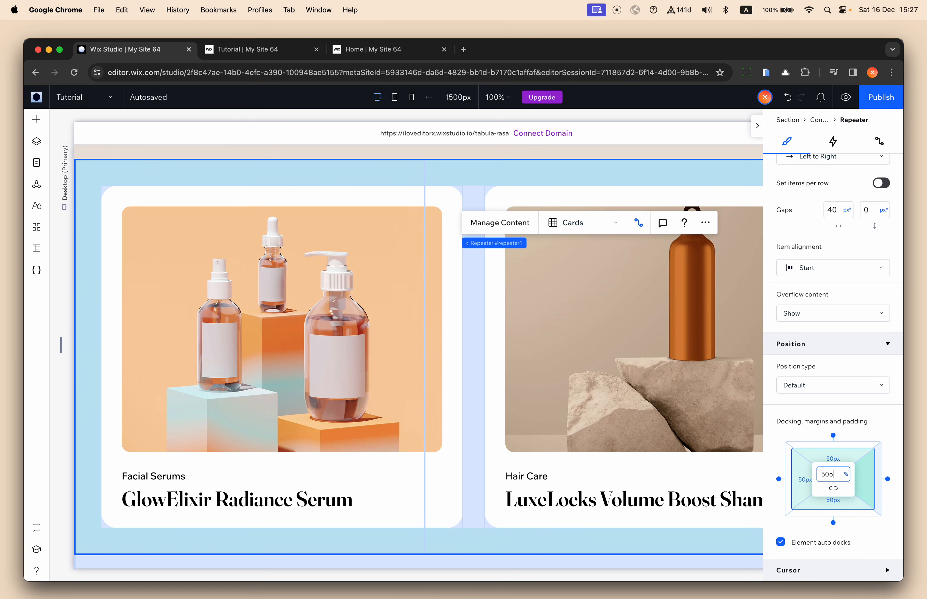
{"action": "left_click", "coordinate": [833, 473]}
{"action": "type", "text": "50px"}
{"action": "key", "text": "Return"}
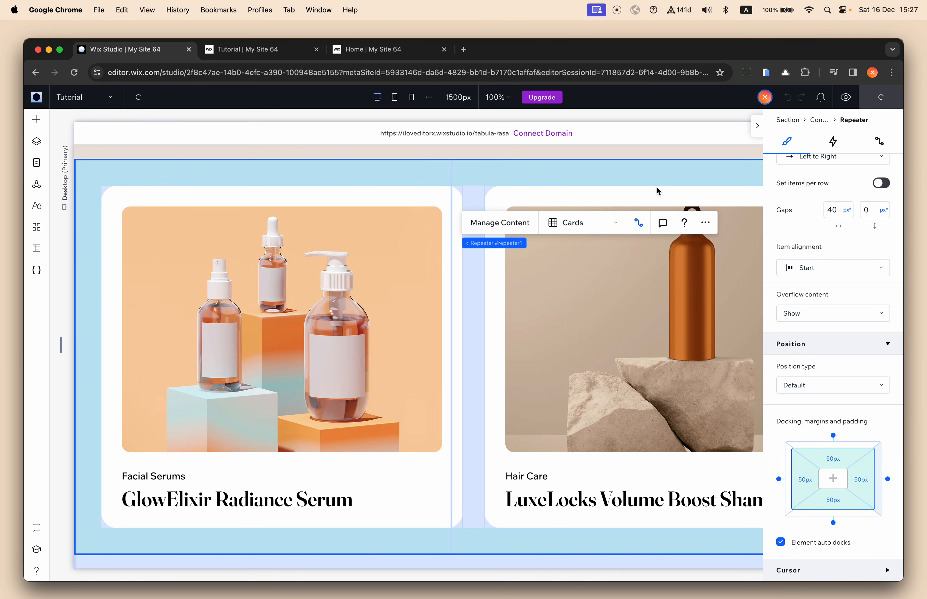
- Publish the site, switch to the live Tutorial page and reload it
{"action": "left_click", "coordinate": [282, 56]}
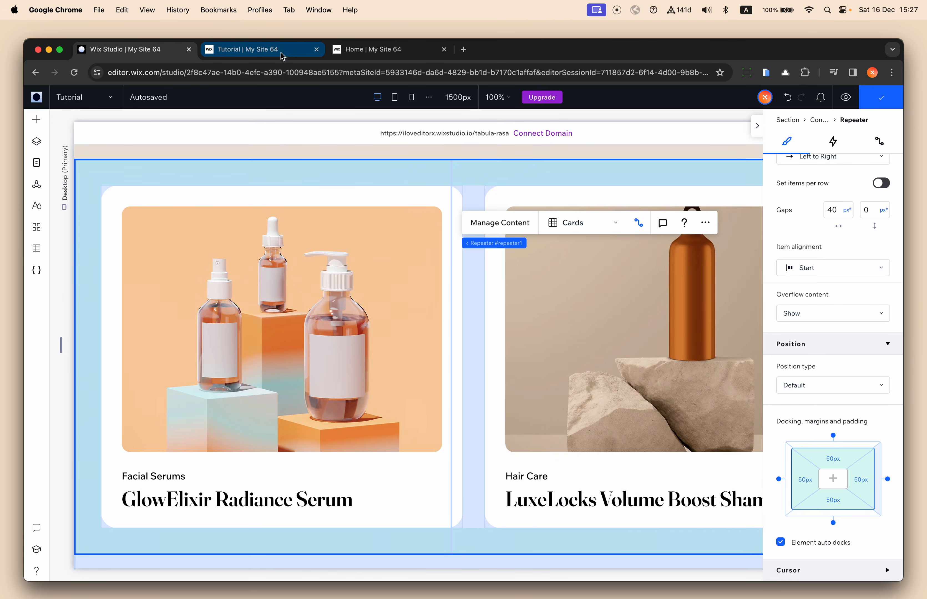
{"action": "key", "text": "super+r"}
{"action": "key", "text": "super+r"}
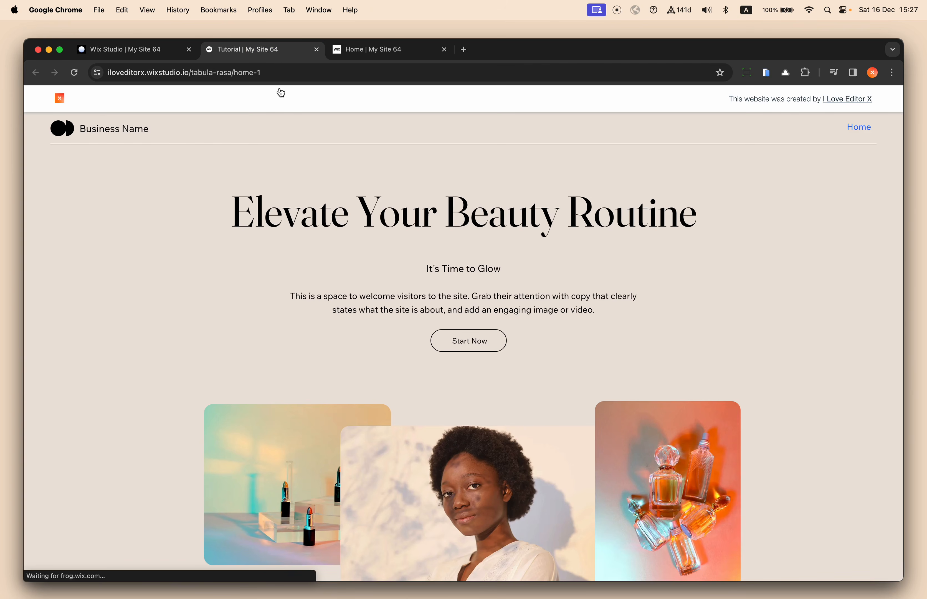
{"action": "key", "text": "super+r"}
- Scroll the live page down and up through the product cards to check the space beside the last card
{"action": "scroll", "coordinate": [336, 307], "scroll_direction": "down", "scroll_amount": 15}
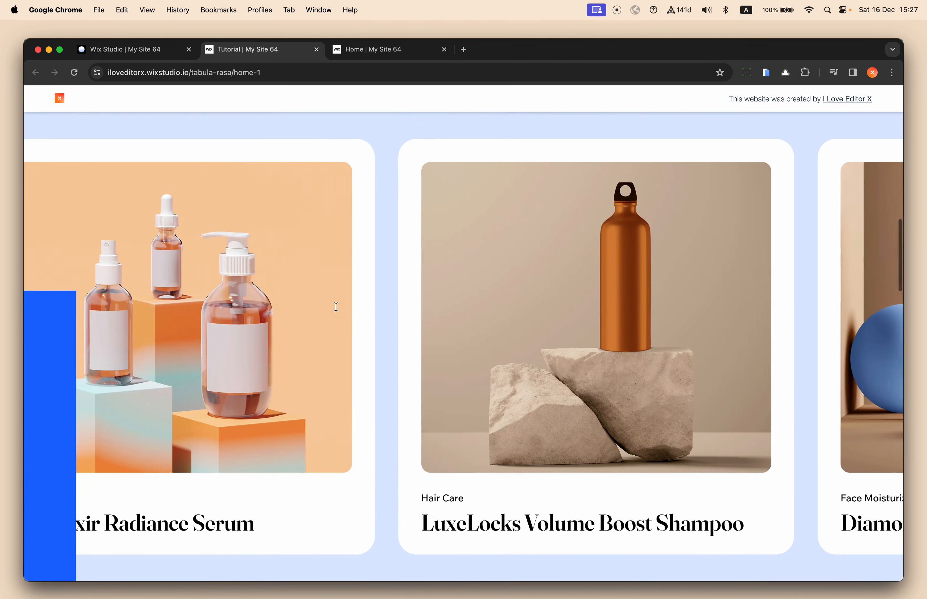
{"action": "scroll", "coordinate": [336, 307], "scroll_direction": "down", "scroll_amount": 10}
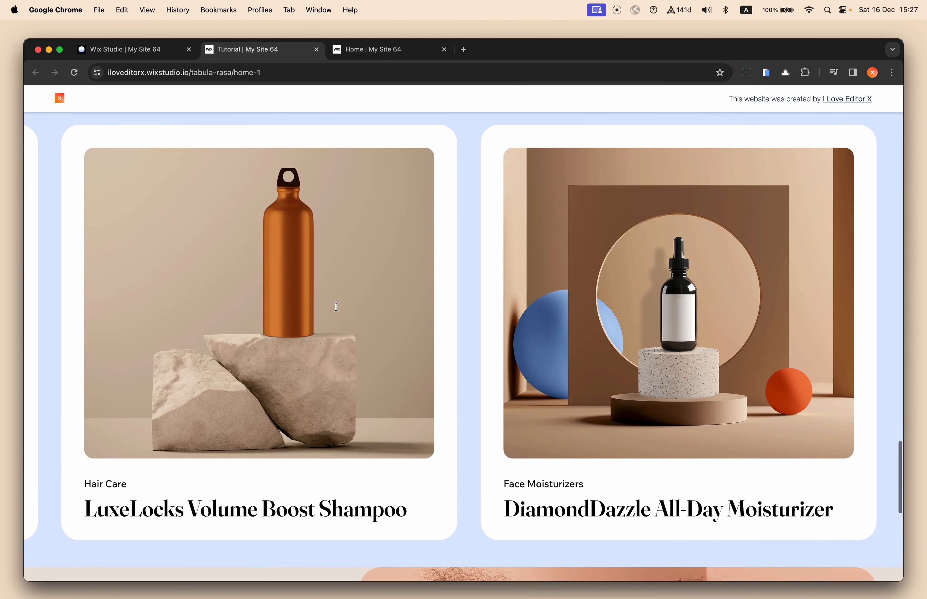
{"action": "scroll", "coordinate": [337, 307], "scroll_direction": "up", "scroll_amount": 10}
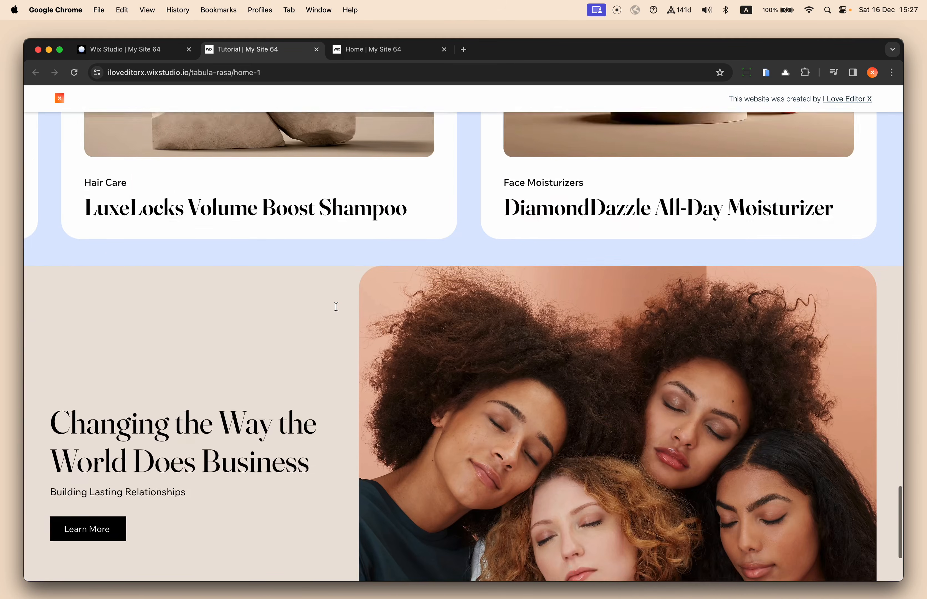
{"action": "scroll", "coordinate": [303, 214], "scroll_direction": "up", "scroll_amount": 20}
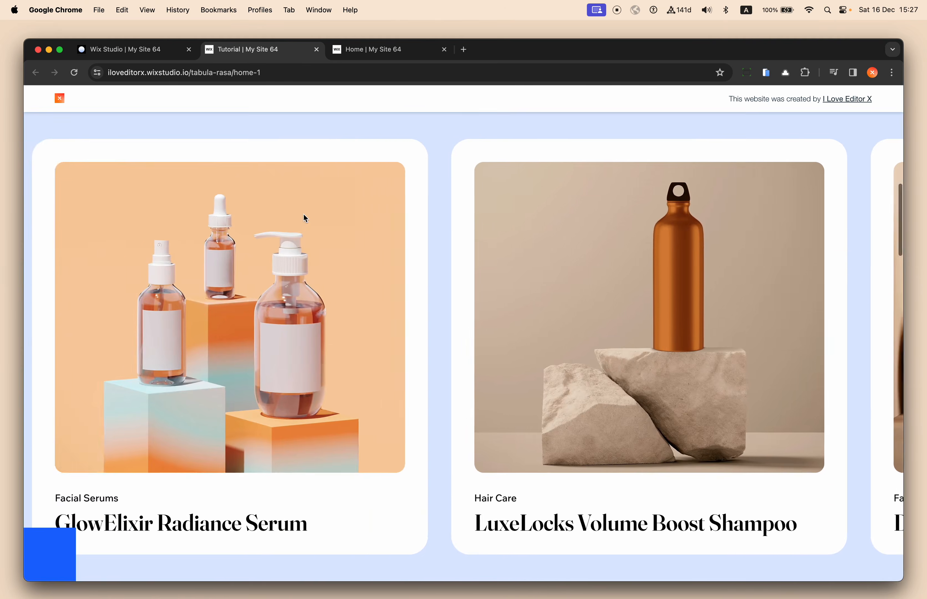
{"action": "scroll", "coordinate": [303, 213], "scroll_direction": "down", "scroll_amount": 12}
{"action": "scroll", "coordinate": [303, 215], "scroll_direction": "down", "scroll_amount": 8}
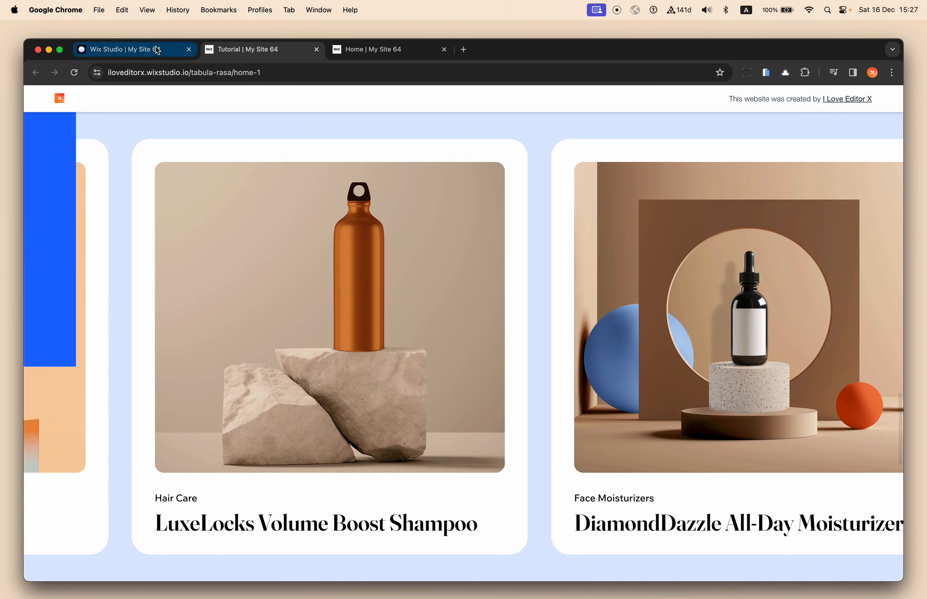
- Return to the editor and open the Projects collection in the CMS
{"action": "left_click", "coordinate": [158, 51]}
{"action": "left_click", "coordinate": [202, 137]}
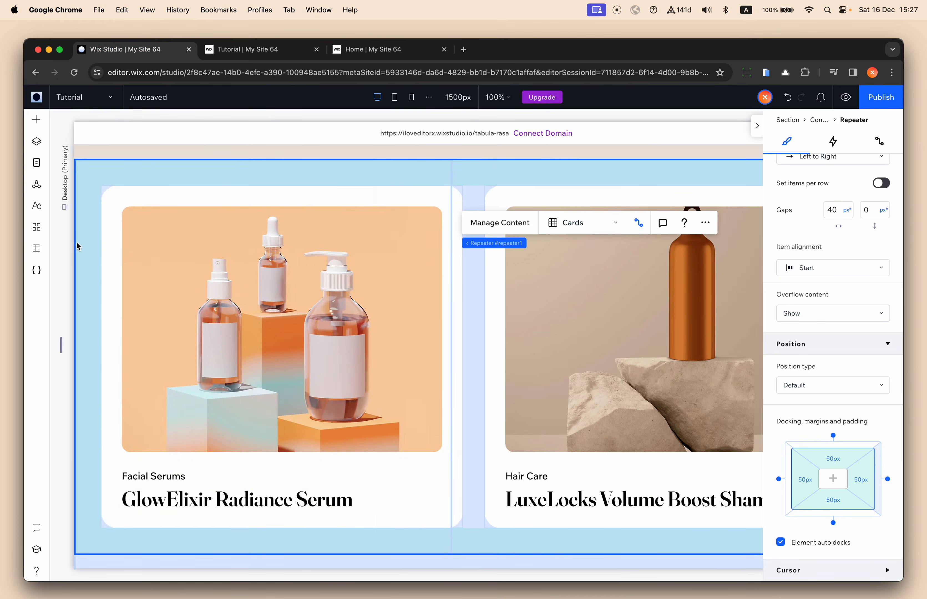
{"action": "left_click", "coordinate": [48, 249]}
{"action": "left_click", "coordinate": [72, 150]}
{"action": "left_click", "coordinate": [238, 193]}
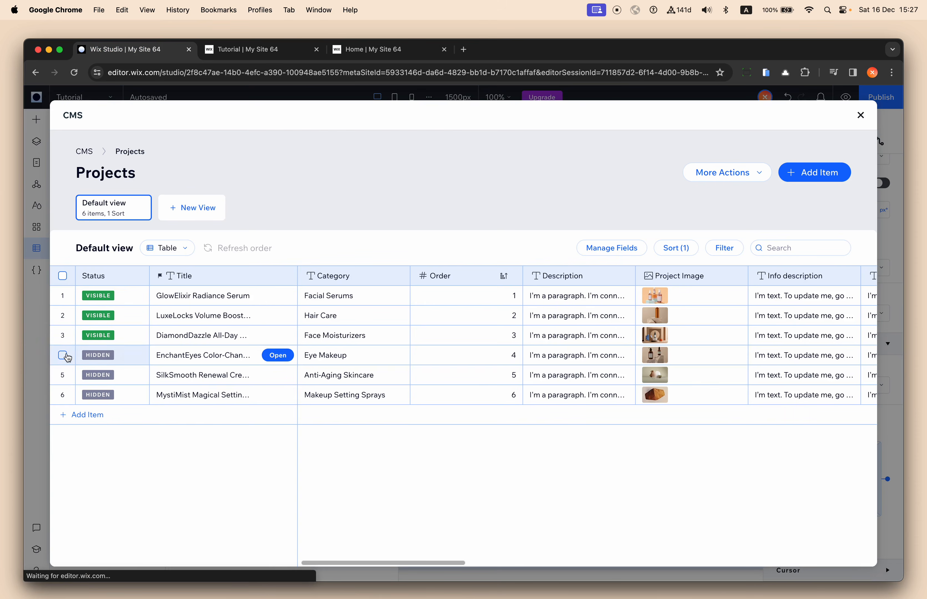
- Change the status of the Eye Makeup, Anti-Aging Skincare and Makeup Setting Sprays items so that they are shown
{"action": "left_click", "coordinate": [62, 355]}
{"action": "left_click", "coordinate": [62, 375]}
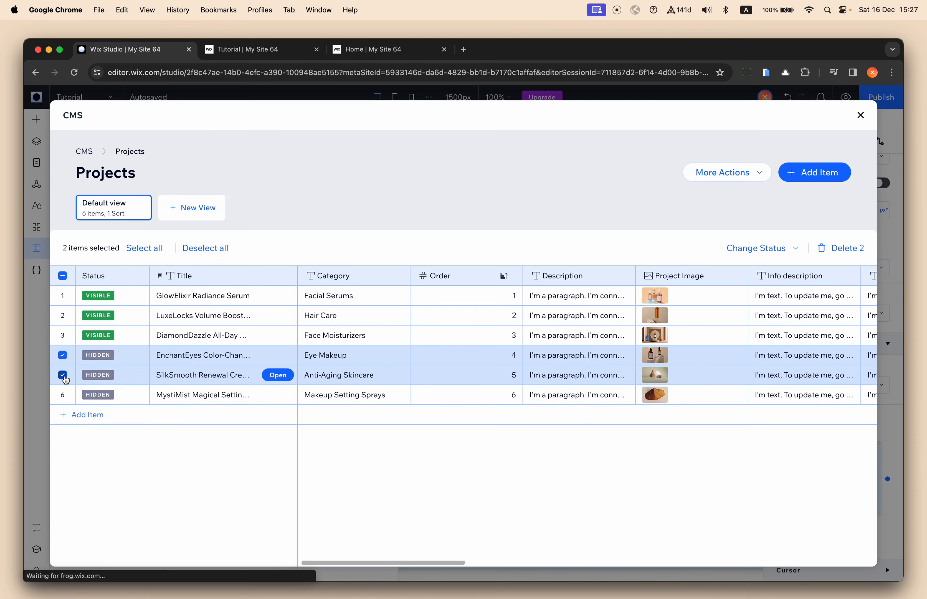
{"action": "left_click", "coordinate": [63, 394]}
{"action": "left_click", "coordinate": [764, 248]}
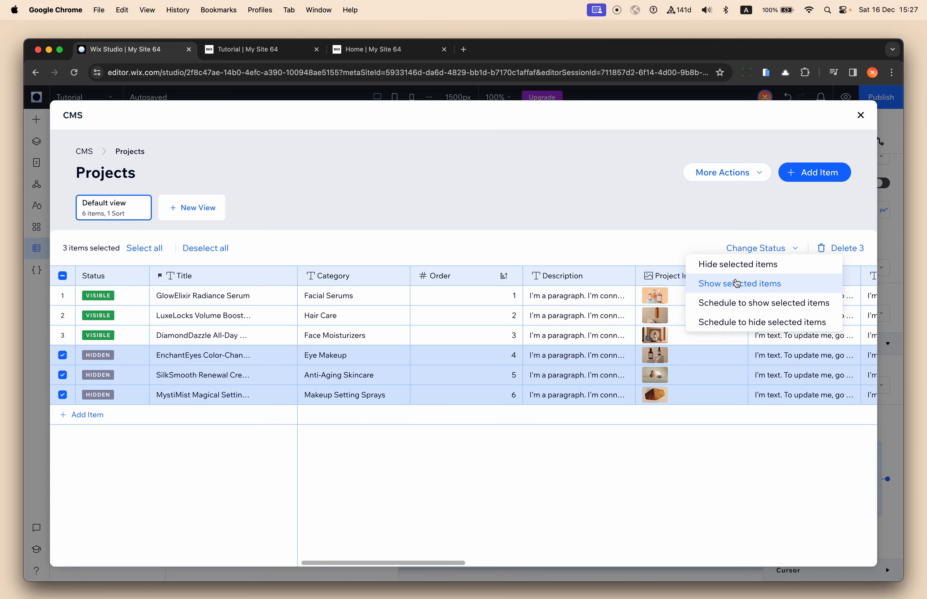
{"action": "left_click", "coordinate": [751, 293]}
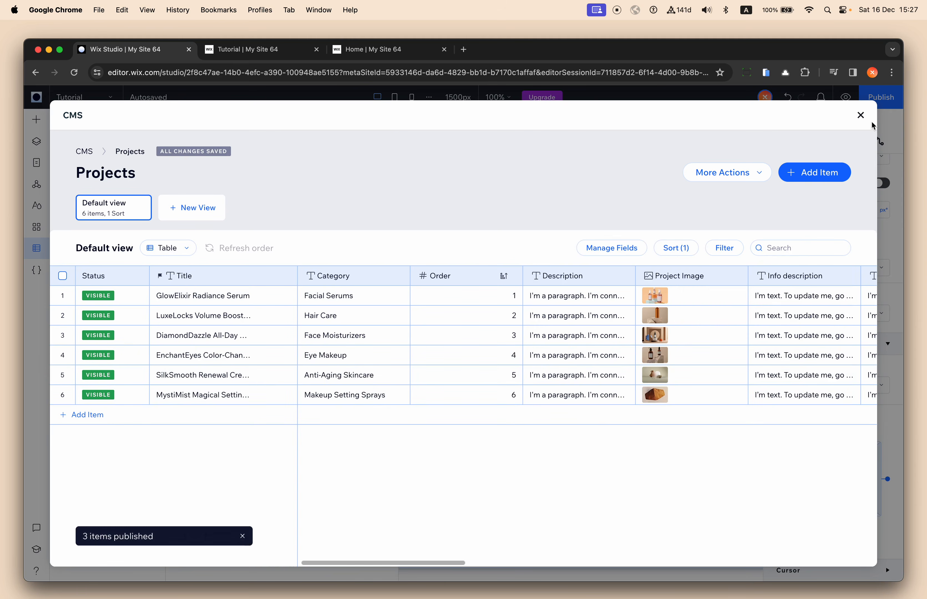
- Close the CMS collection, publish the site again and reload the live Tutorial page
{"action": "left_click", "coordinate": [860, 115]}
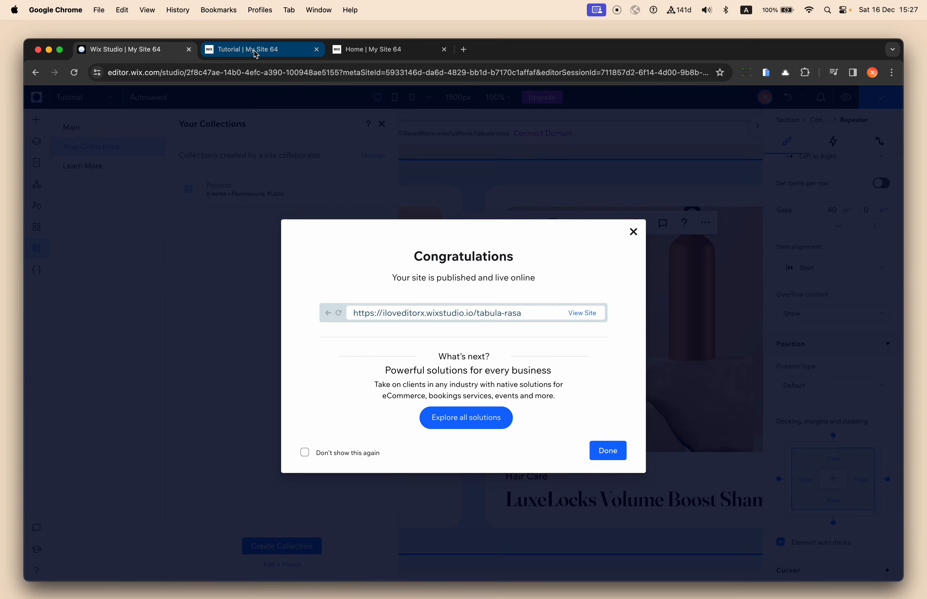
{"action": "left_click", "coordinate": [256, 53]}
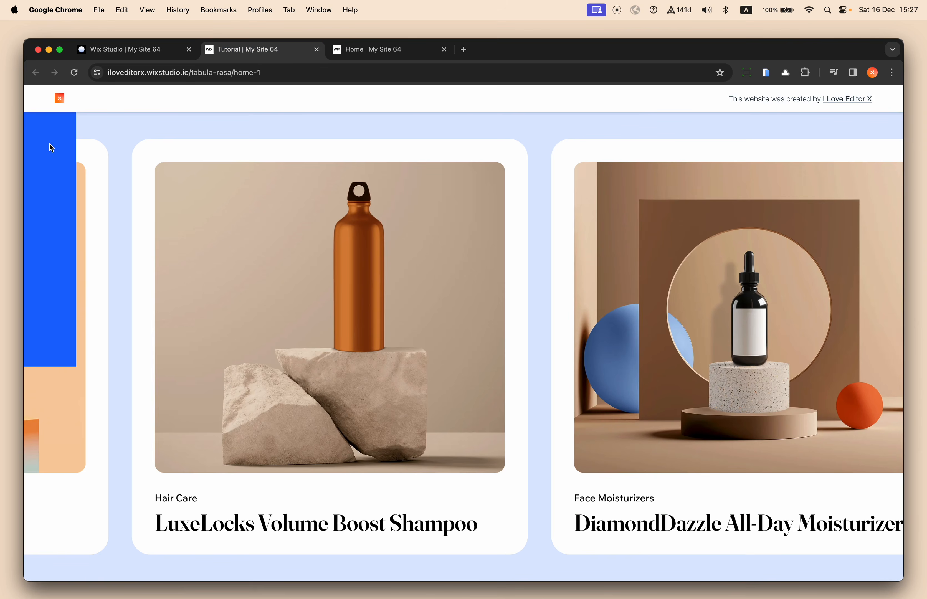
{"action": "left_click", "coordinate": [74, 73]}
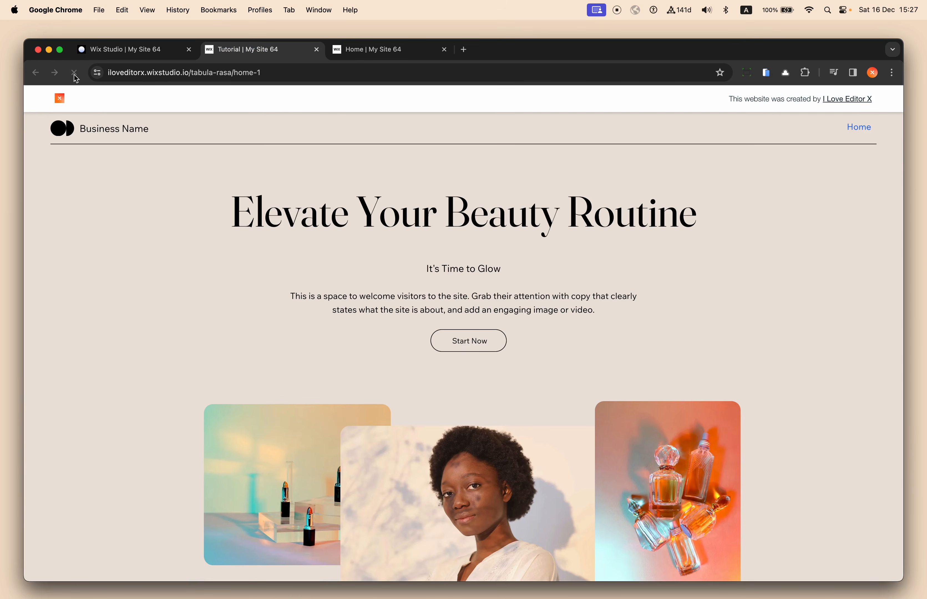
- Scroll the live Tutorial page down and up to examine how the section moves through all six product cards
{"action": "scroll", "coordinate": [116, 196], "scroll_direction": "down", "scroll_amount": 10}
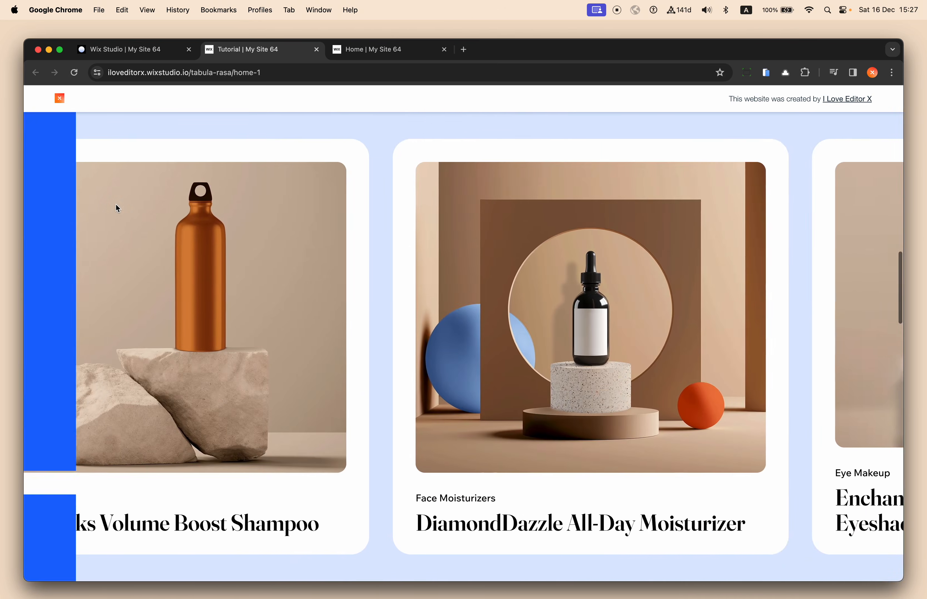
{"action": "scroll", "coordinate": [115, 205], "scroll_direction": "down", "scroll_amount": 5}
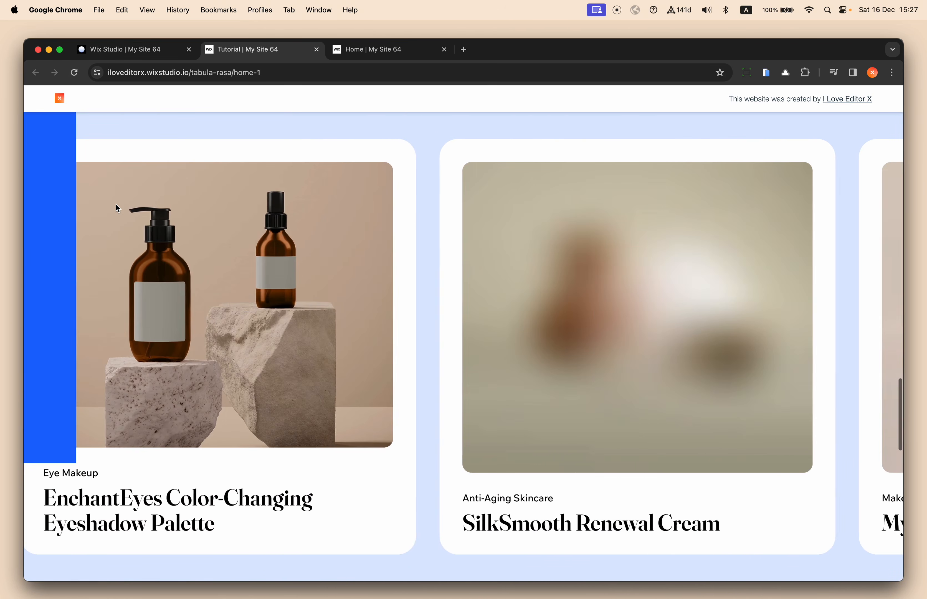
{"action": "scroll", "coordinate": [116, 204], "scroll_direction": "down", "scroll_amount": 10}
{"action": "scroll", "coordinate": [116, 204], "scroll_direction": "up", "scroll_amount": 8}
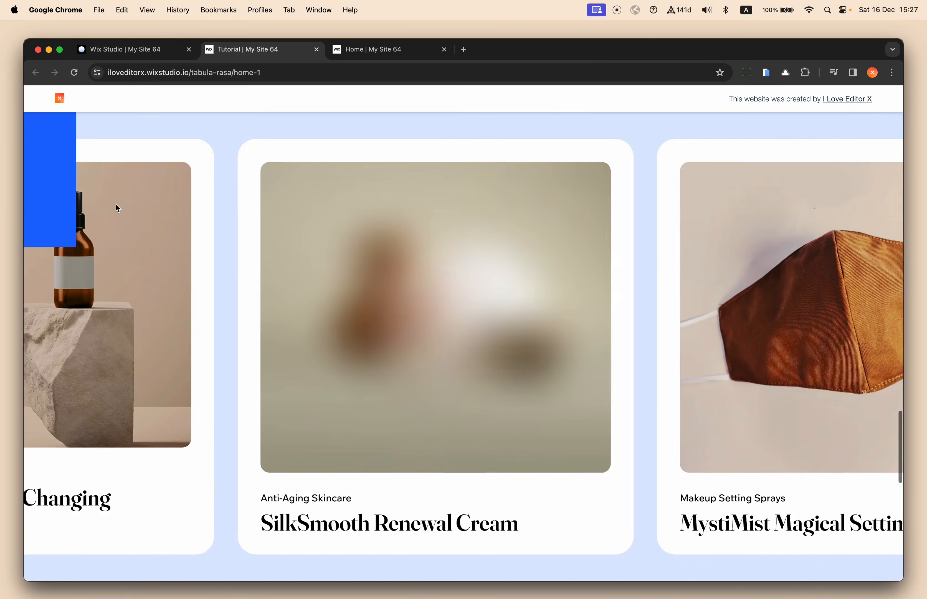
{"action": "scroll", "coordinate": [116, 204], "scroll_direction": "up", "scroll_amount": 15}
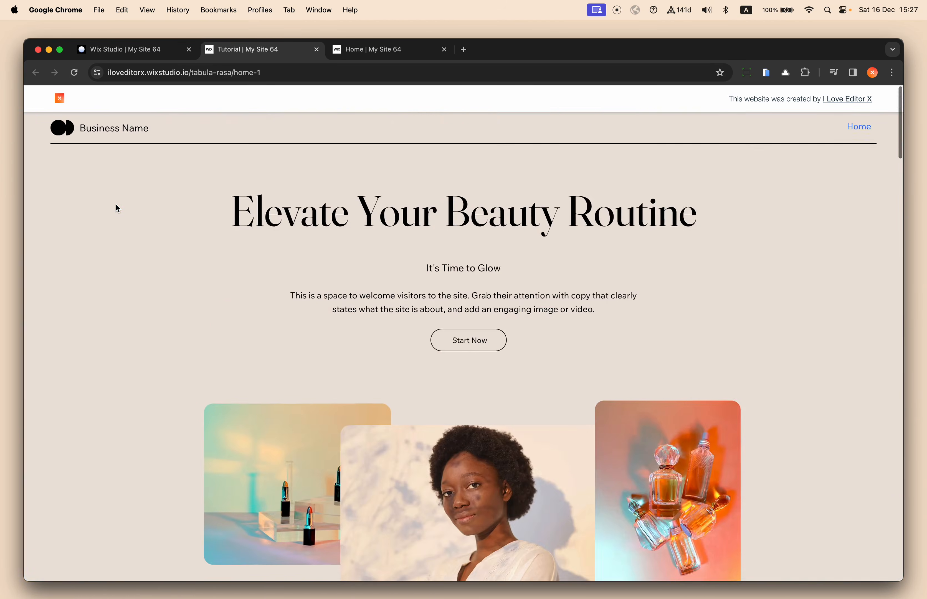
{"action": "scroll", "coordinate": [115, 205], "scroll_direction": "down", "scroll_amount": 15}
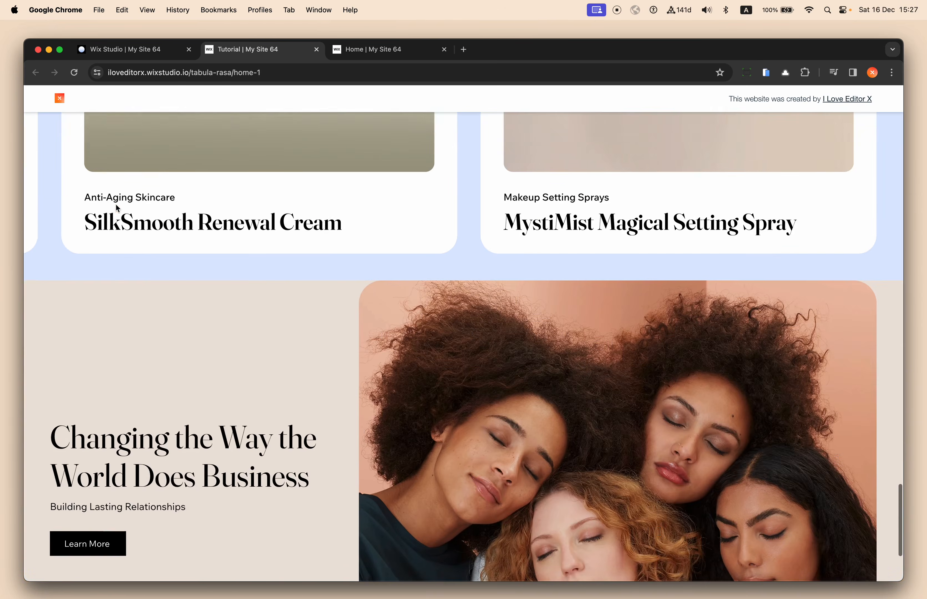
{"action": "scroll", "coordinate": [116, 204], "scroll_direction": "up", "scroll_amount": 10}
{"action": "scroll", "coordinate": [117, 203], "scroll_direction": "down", "scroll_amount": 4}
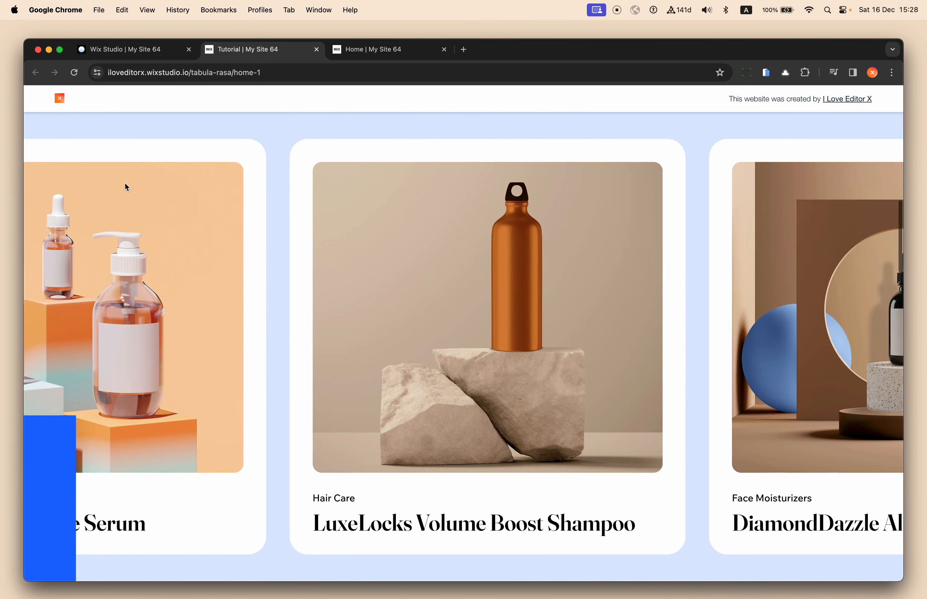
- Switch to the live Home page and examine how its Our Products heading and cards move while scrolling
{"action": "left_click", "coordinate": [375, 61]}
{"action": "scroll", "coordinate": [312, 201], "scroll_direction": "up", "scroll_amount": 3}
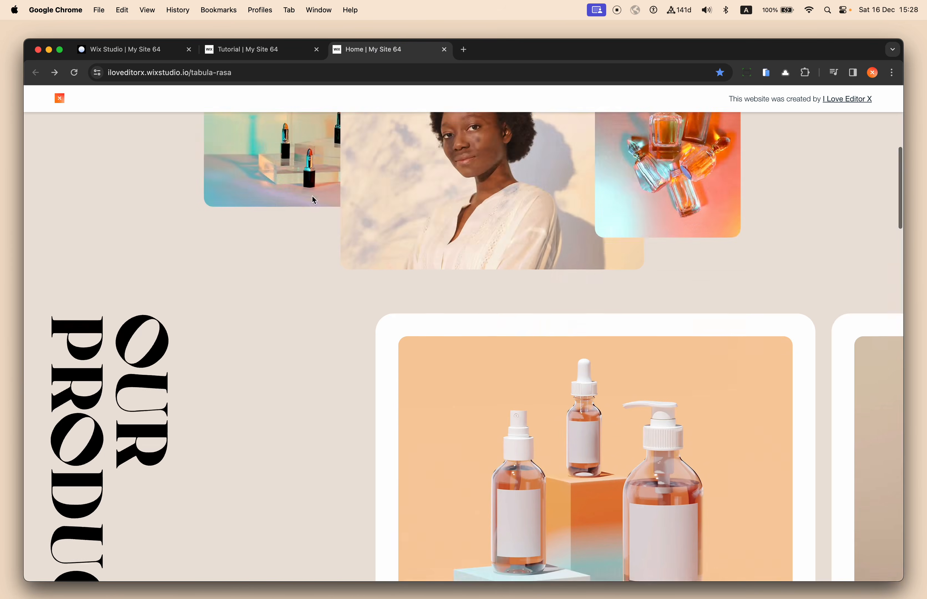
{"action": "scroll", "coordinate": [312, 200], "scroll_direction": "down", "scroll_amount": 5}
{"action": "scroll", "coordinate": [312, 199], "scroll_direction": "up", "scroll_amount": 3}
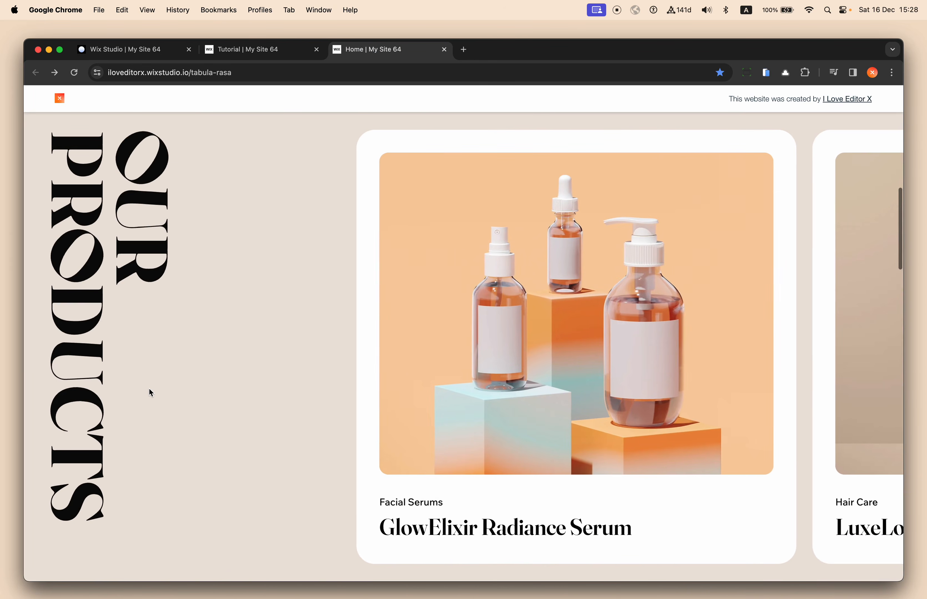
{"action": "scroll", "coordinate": [146, 389], "scroll_direction": "down", "scroll_amount": 1}
{"action": "scroll", "coordinate": [147, 389], "scroll_direction": "up", "scroll_amount": 4}
{"action": "scroll", "coordinate": [147, 389], "scroll_direction": "down", "scroll_amount": 3}
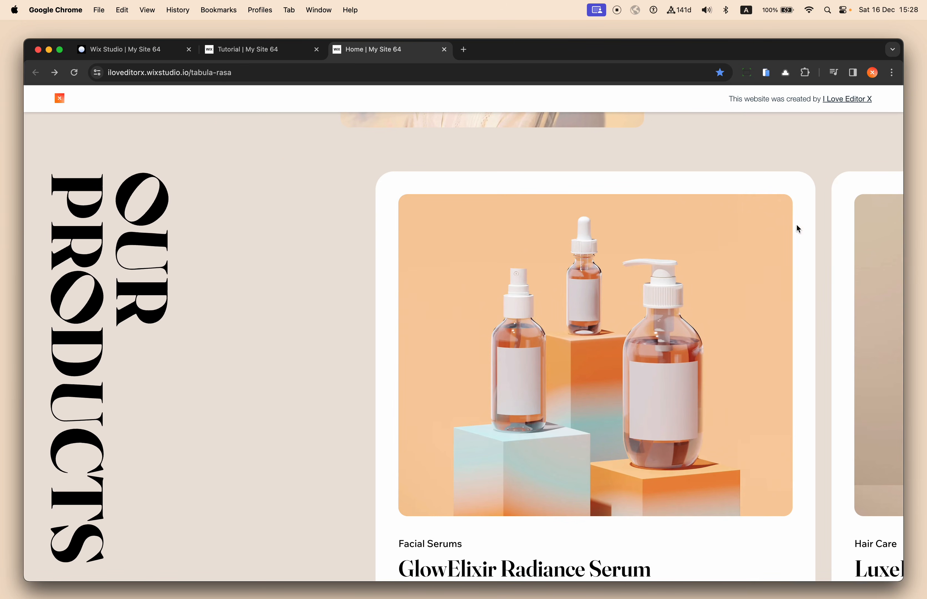
{"action": "scroll", "coordinate": [353, 263], "scroll_direction": "up", "scroll_amount": 3}
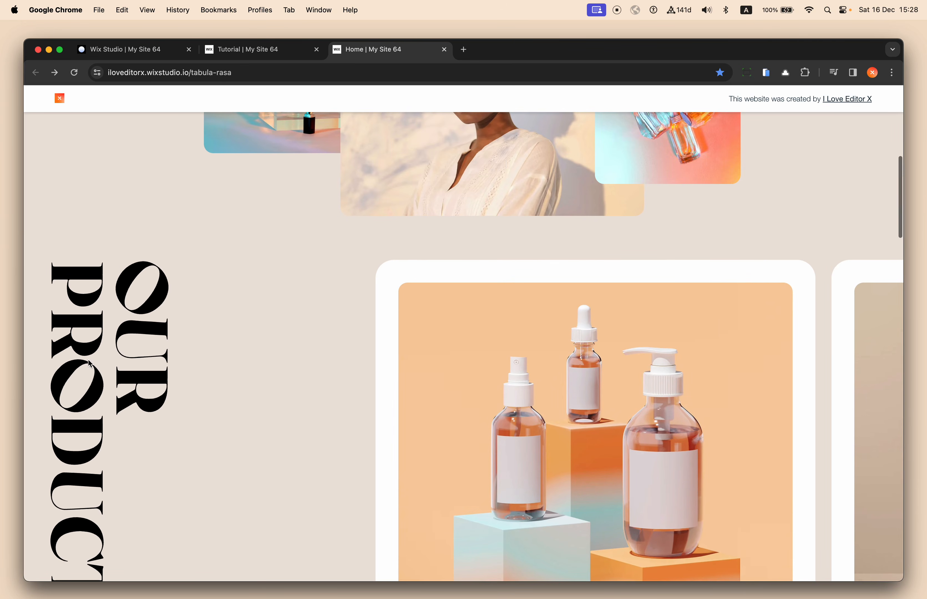
{"action": "scroll", "coordinate": [308, 304], "scroll_direction": "down", "scroll_amount": 3}
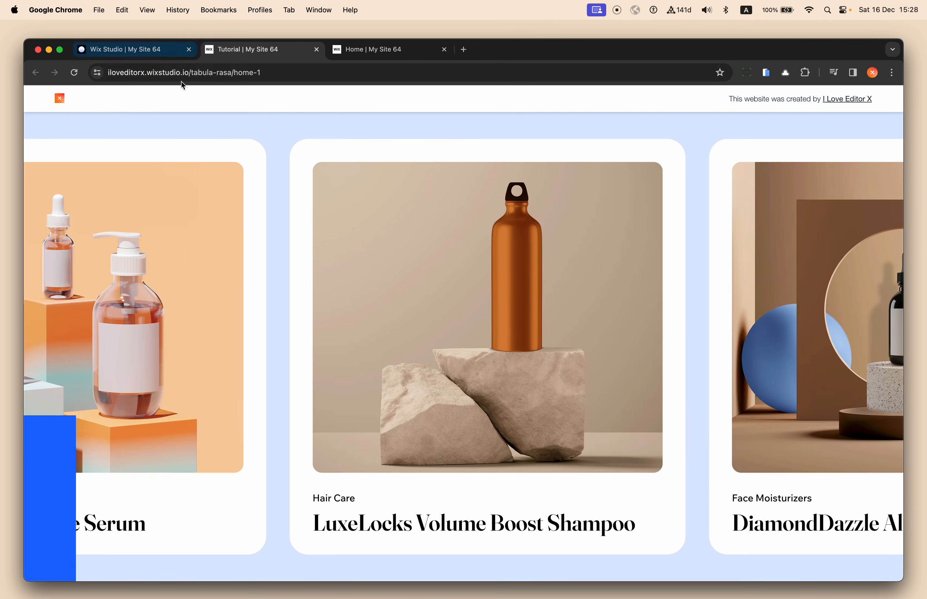
- Return to the editor, then dismiss the publish confirmation and close the collections list
{"action": "left_click", "coordinate": [164, 49]}
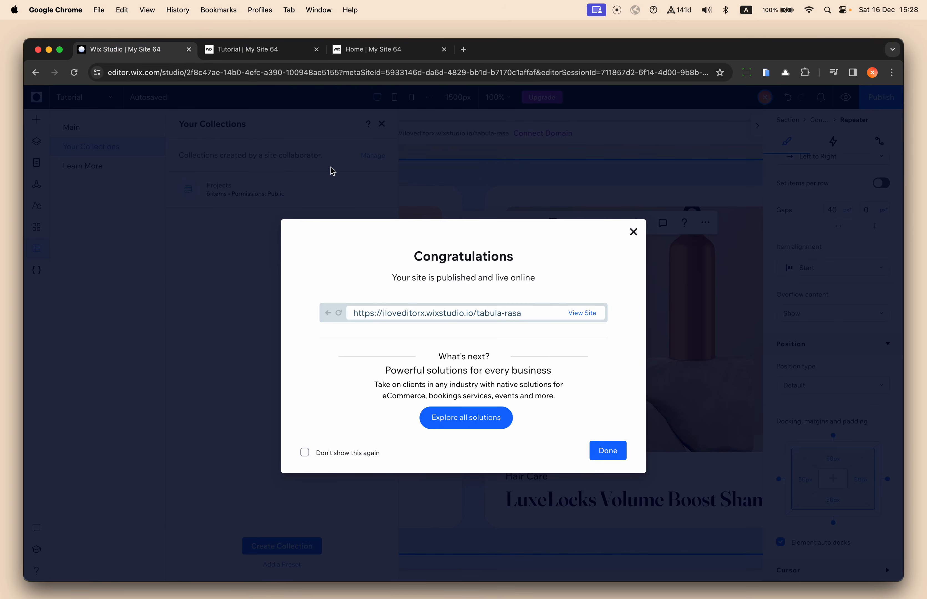
{"action": "left_click", "coordinate": [333, 171]}
{"action": "left_click", "coordinate": [382, 124]}
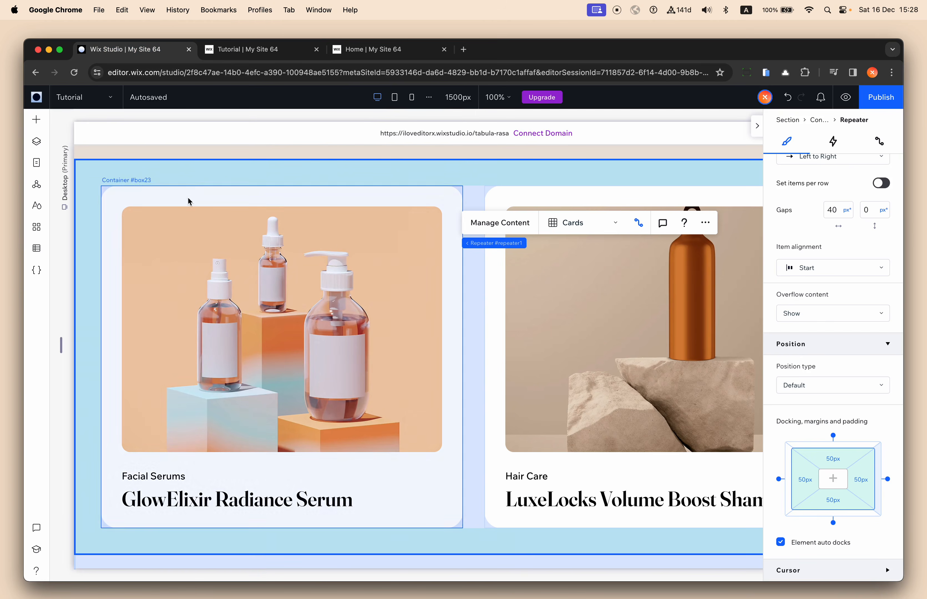
- Set the left padding of the product card repeater to 50vw
{"action": "left_click", "coordinate": [200, 173]}
{"action": "left_click", "coordinate": [810, 486]}
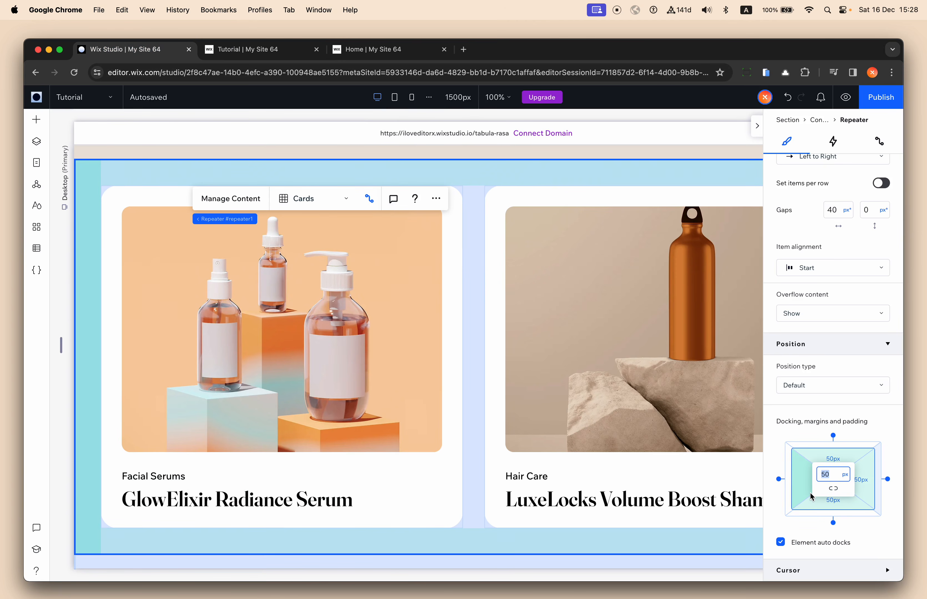
{"action": "type", "text": "vw"}
{"action": "key", "text": "Return"}
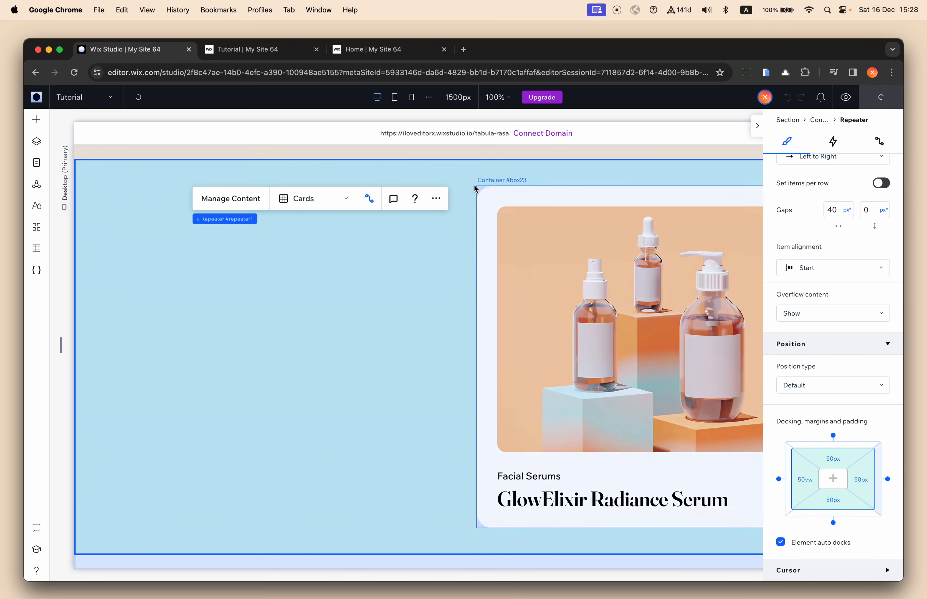
- Publish the site with the new padding and reload the live Tutorial page
{"action": "left_click", "coordinate": [260, 59]}
{"action": "left_click", "coordinate": [268, 80]}
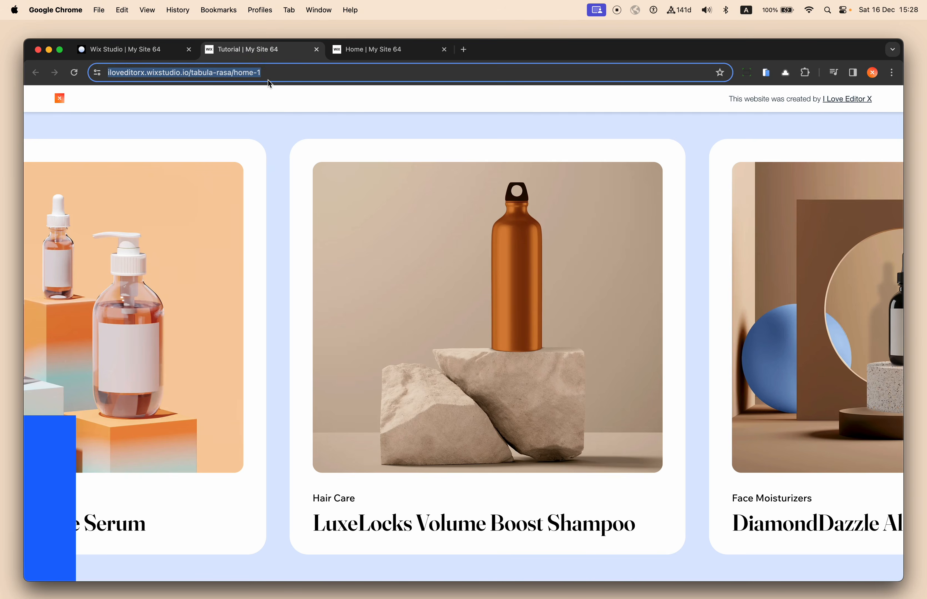
{"action": "key", "text": "Return"}
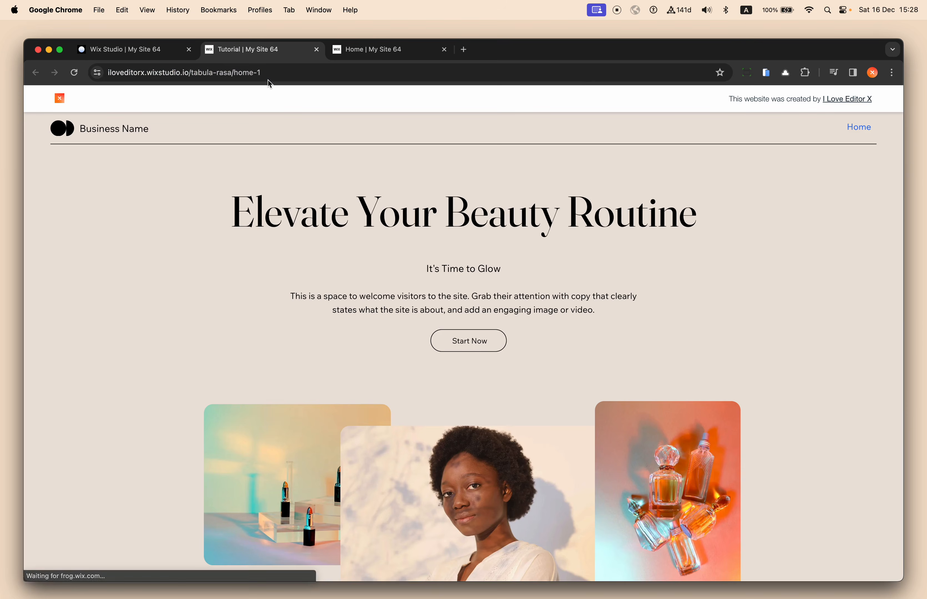
{"action": "left_click", "coordinate": [268, 79]}
{"action": "key", "text": "Return"}
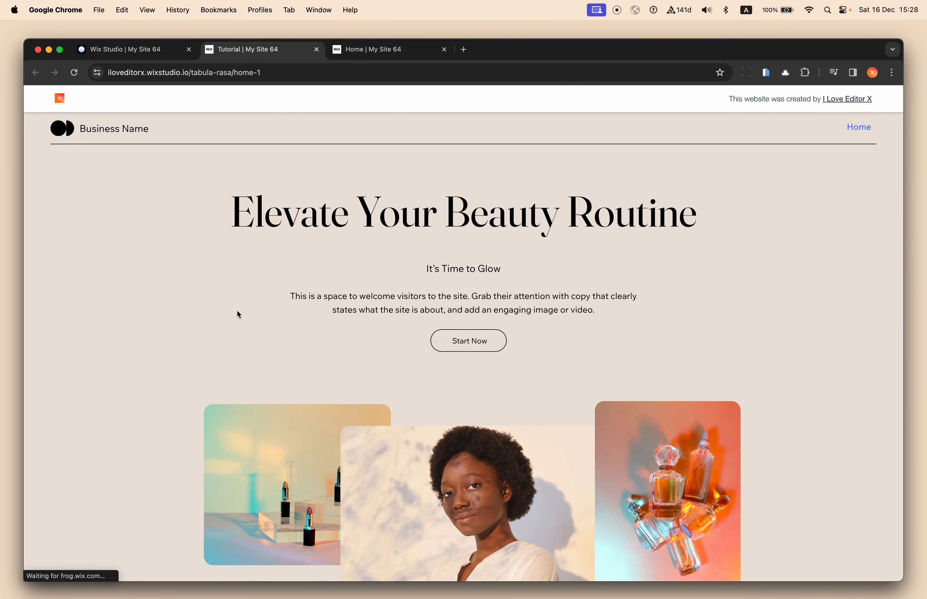
- Scroll through the live Tutorial page to examine the empty space before the first card and the cards' horizontal movement
{"action": "scroll", "coordinate": [237, 314], "scroll_direction": "down", "scroll_amount": 10}
{"action": "scroll", "coordinate": [238, 310], "scroll_direction": "up", "scroll_amount": 3}
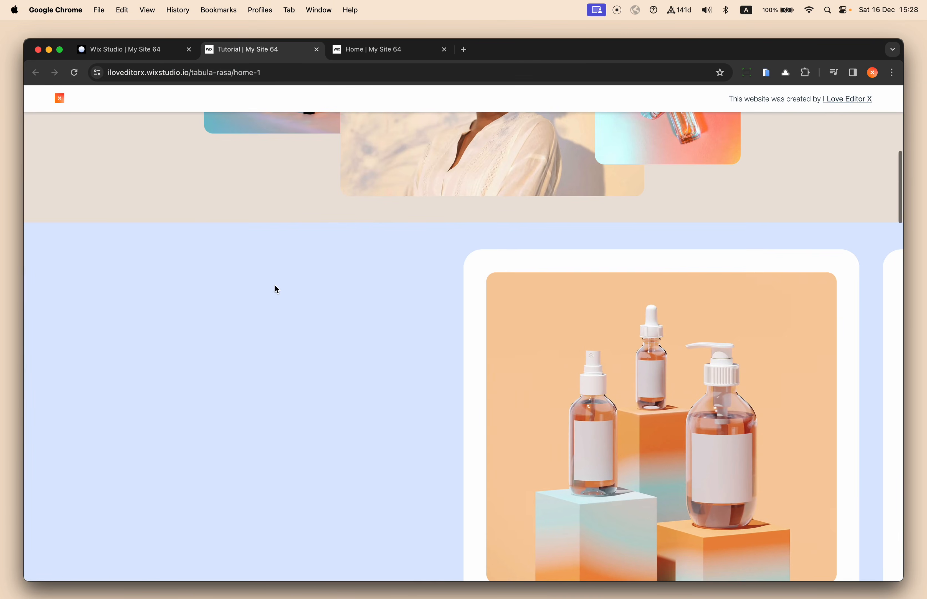
{"action": "scroll", "coordinate": [282, 325], "scroll_direction": "down", "scroll_amount": 7}
{"action": "scroll", "coordinate": [282, 325], "scroll_direction": "up", "scroll_amount": 7}
{"action": "scroll", "coordinate": [282, 326], "scroll_direction": "up", "scroll_amount": 1}
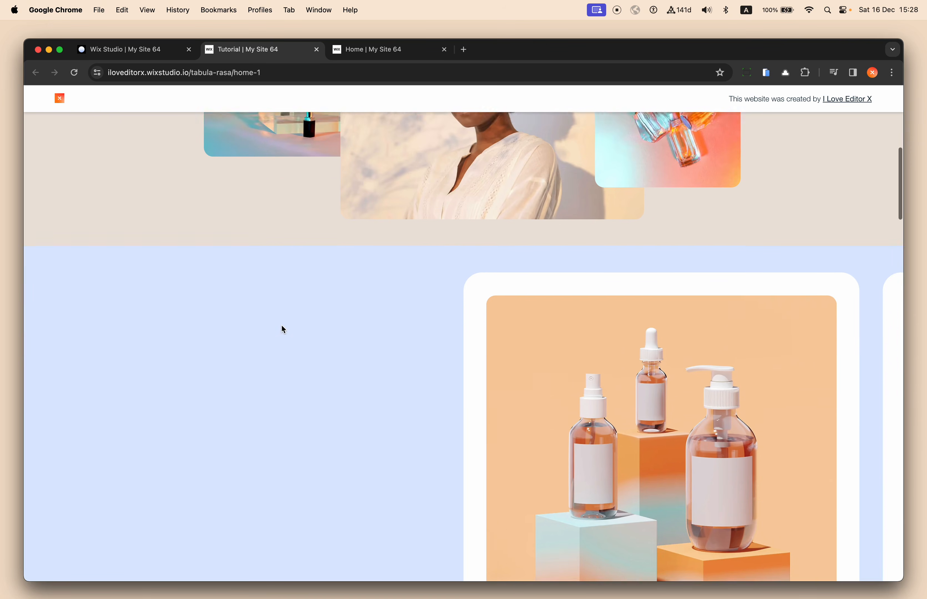
{"action": "scroll", "coordinate": [268, 324], "scroll_direction": "down", "scroll_amount": 3}
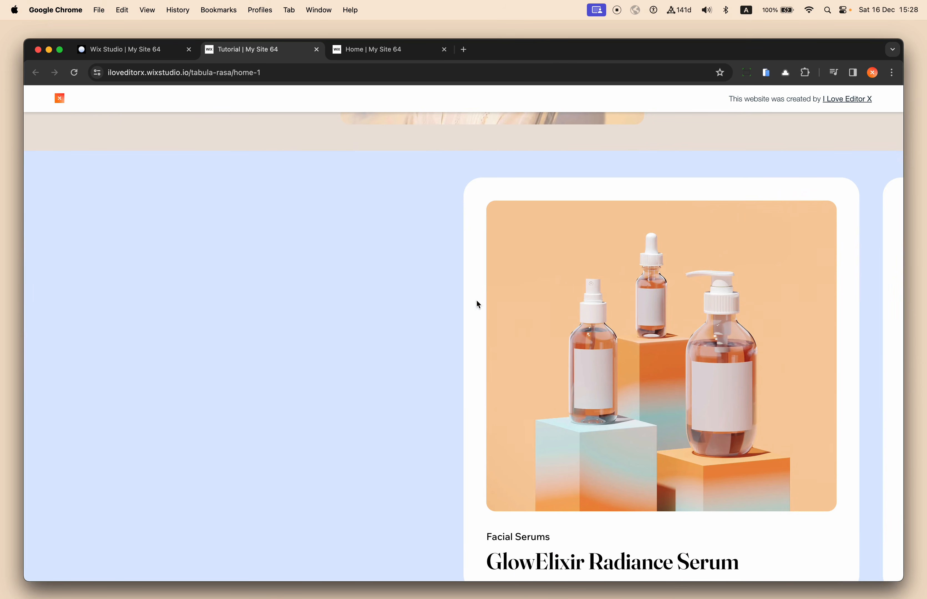
{"action": "scroll", "coordinate": [165, 415], "scroll_direction": "down", "scroll_amount": 10}
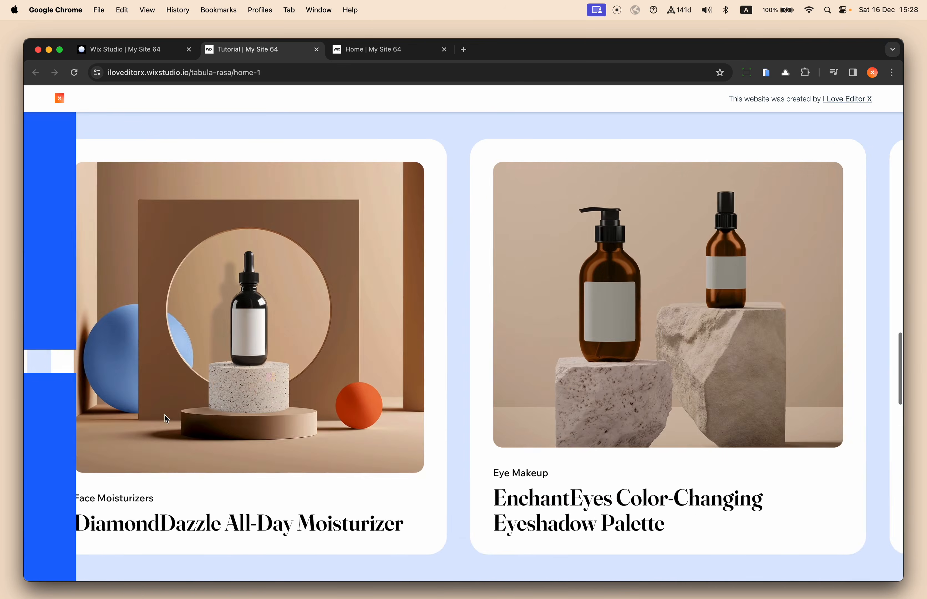
{"action": "scroll", "coordinate": [165, 415], "scroll_direction": "down", "scroll_amount": 15}
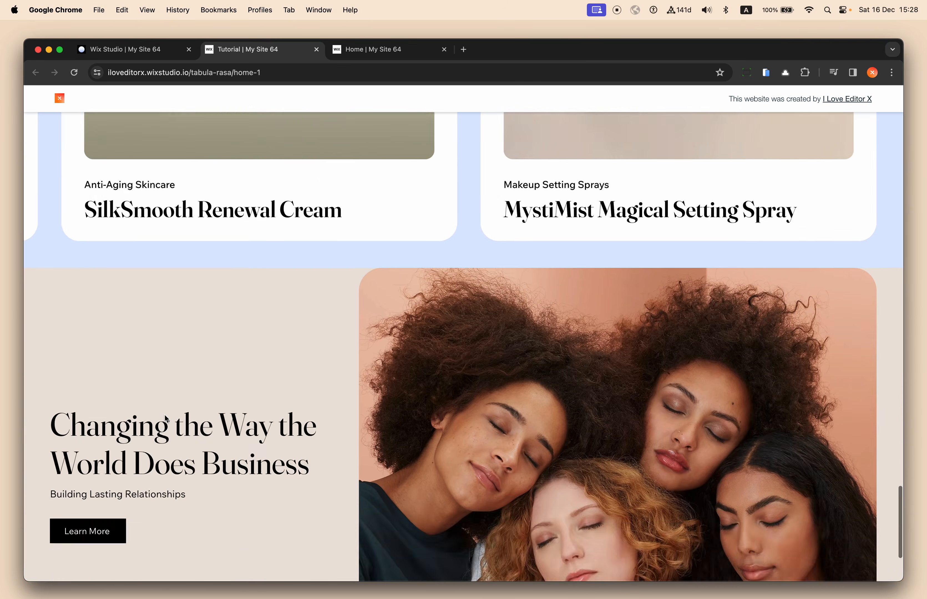
{"action": "scroll", "coordinate": [165, 415], "scroll_direction": "up", "scroll_amount": 20}
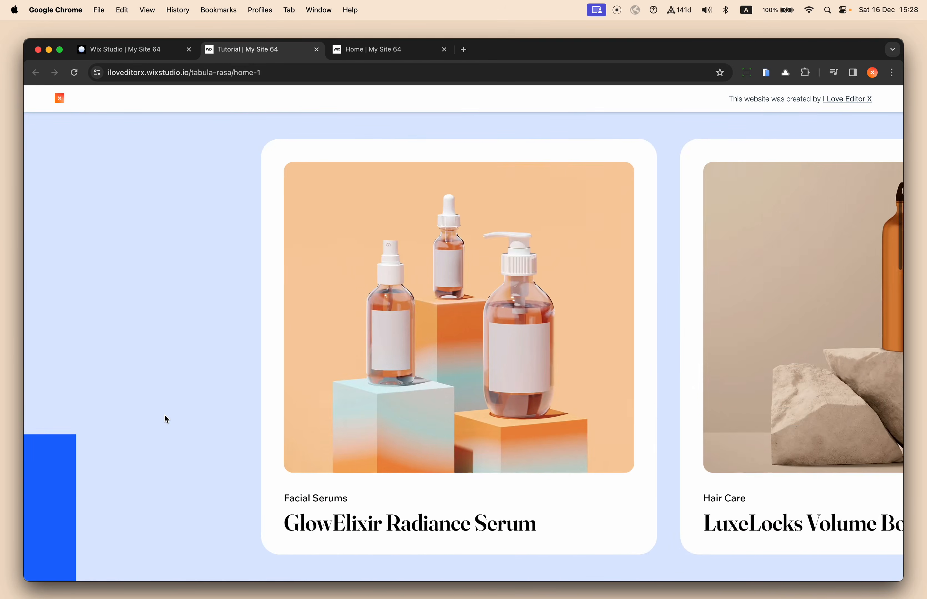
{"action": "scroll", "coordinate": [164, 414], "scroll_direction": "up", "scroll_amount": 5}
{"action": "scroll", "coordinate": [164, 413], "scroll_direction": "down", "scroll_amount": 10}
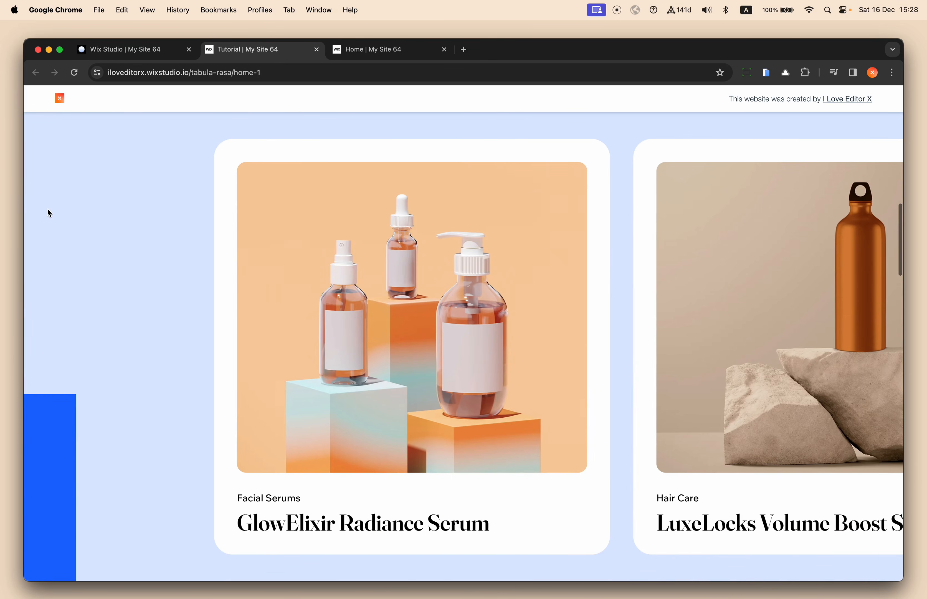
- Revisit the live Home page and examine how the Our Products heading sits and fades beside the first card
{"action": "left_click", "coordinate": [145, 52]}
{"action": "left_click", "coordinate": [133, 294]}
{"action": "scroll", "coordinate": [134, 298], "scroll_direction": "up", "scroll_amount": 3}
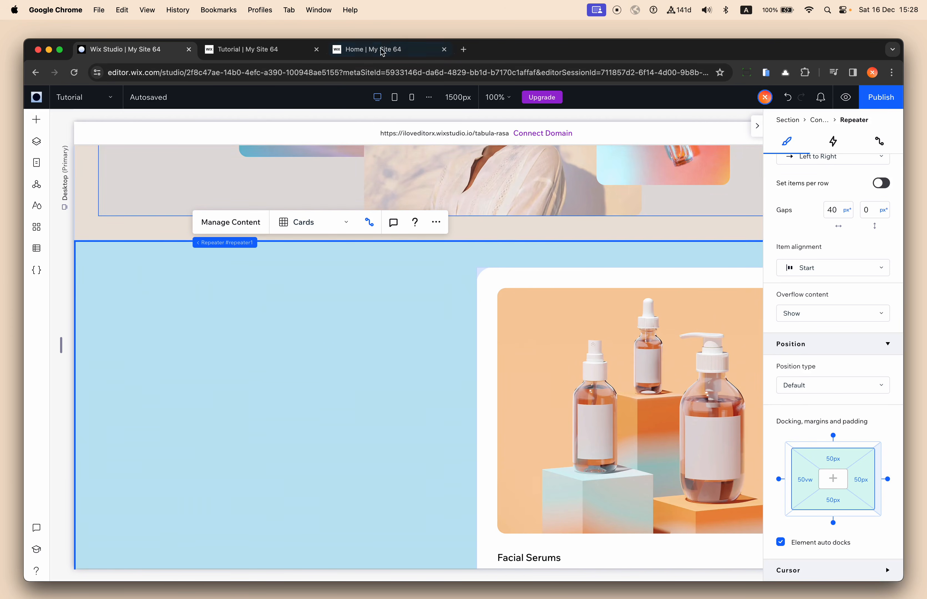
{"action": "left_click", "coordinate": [370, 51]}
{"action": "scroll", "coordinate": [80, 278], "scroll_direction": "down", "scroll_amount": 8}
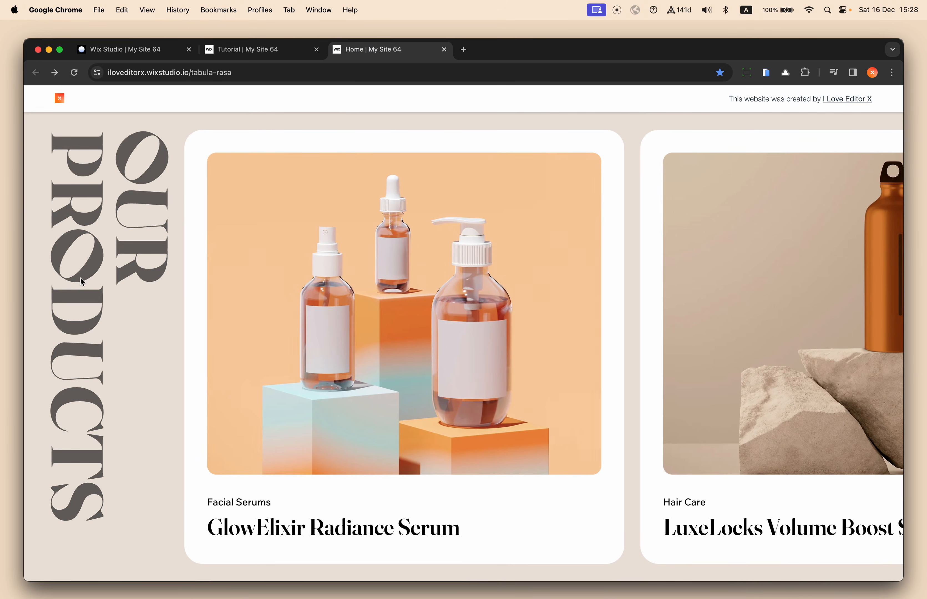
{"action": "scroll", "coordinate": [95, 250], "scroll_direction": "up", "scroll_amount": 10}
{"action": "scroll", "coordinate": [96, 253], "scroll_direction": "down", "scroll_amount": 4}
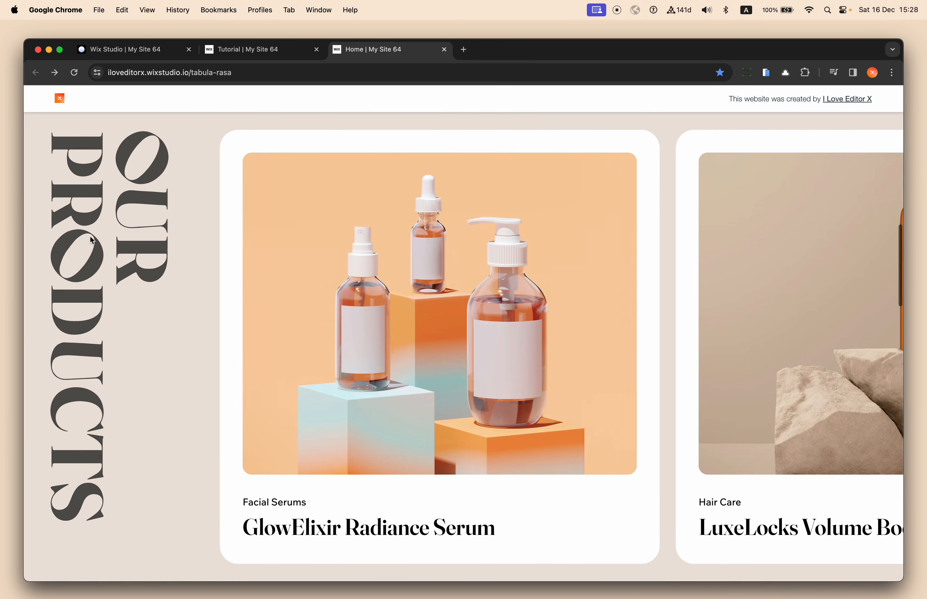
{"action": "scroll", "coordinate": [87, 270], "scroll_direction": "down", "scroll_amount": 3}
{"action": "scroll", "coordinate": [89, 271], "scroll_direction": "up", "scroll_amount": 4}
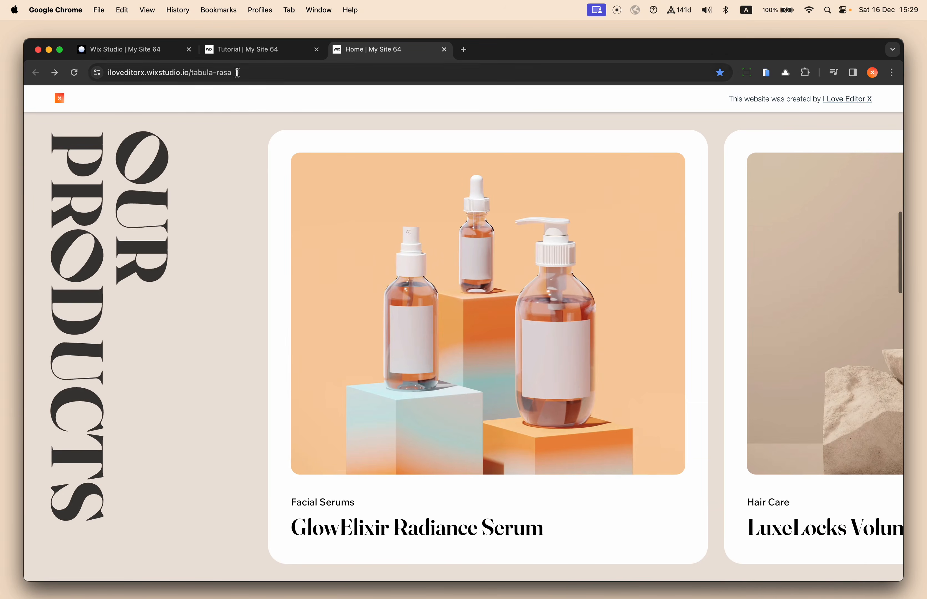
- Return to the editor and rename the section's list repeater in the layers to note that it sets the section height
{"action": "left_click", "coordinate": [242, 54]}
{"action": "left_click", "coordinate": [157, 50]}
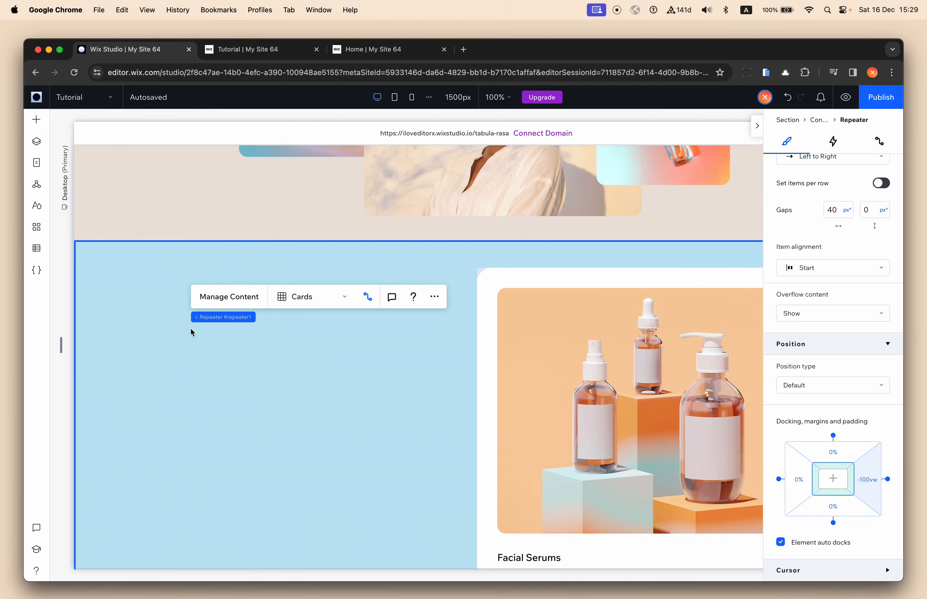
{"action": "mouse_move", "coordinate": [199, 320]}
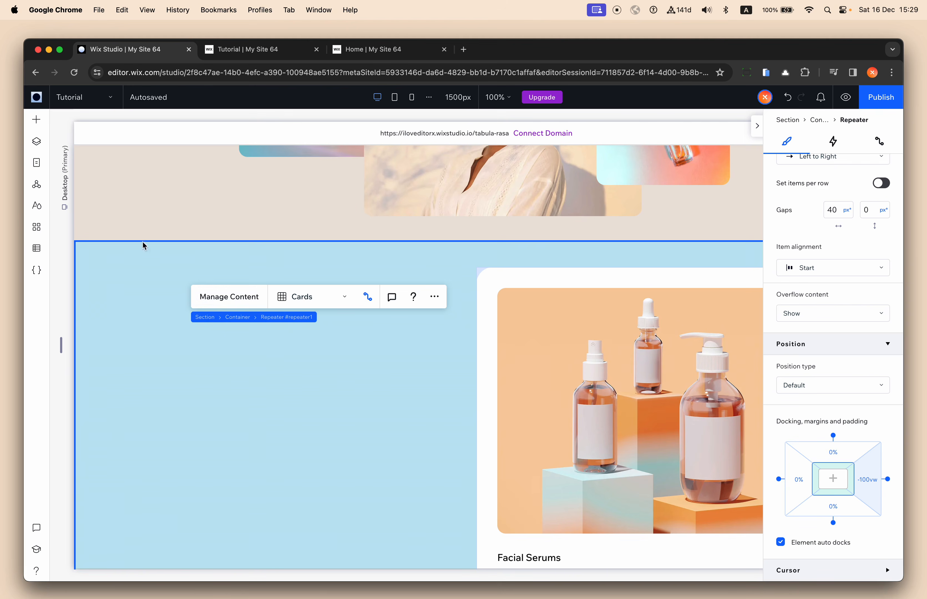
{"action": "left_click", "coordinate": [36, 141]}
{"action": "left_click", "coordinate": [137, 277]}
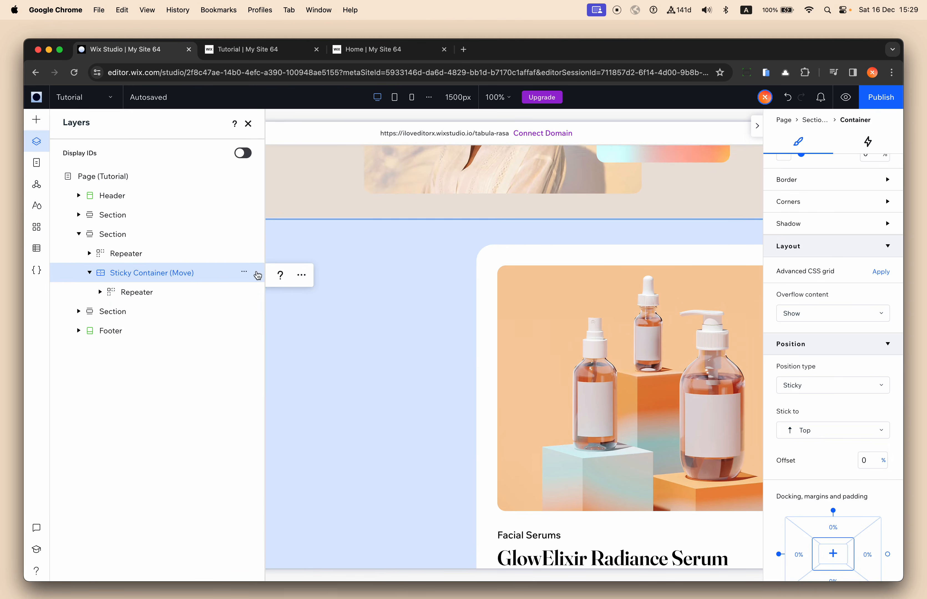
{"action": "scroll", "coordinate": [326, 276], "scroll_direction": "left", "scroll_amount": 5}
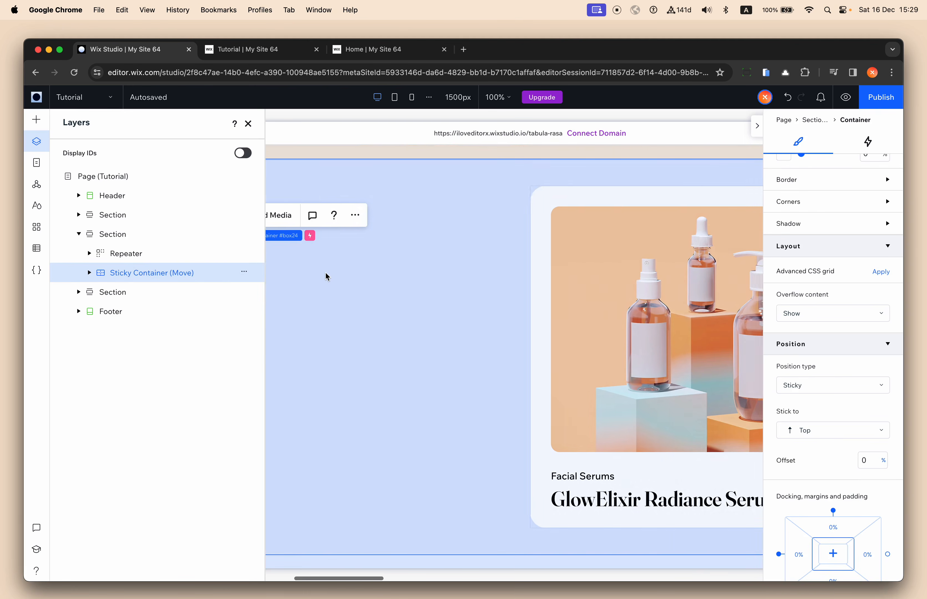
{"action": "left_click", "coordinate": [120, 254]}
{"action": "double_click", "coordinate": [156, 254]}
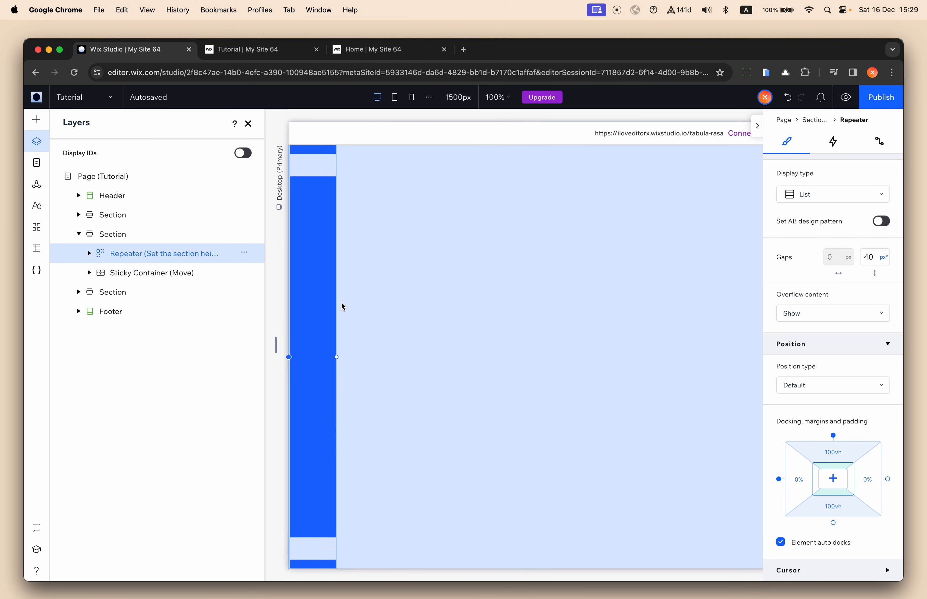
- Set the background opacity of the items in the height-setting repeater to 0%
{"action": "left_click", "coordinate": [332, 247]}
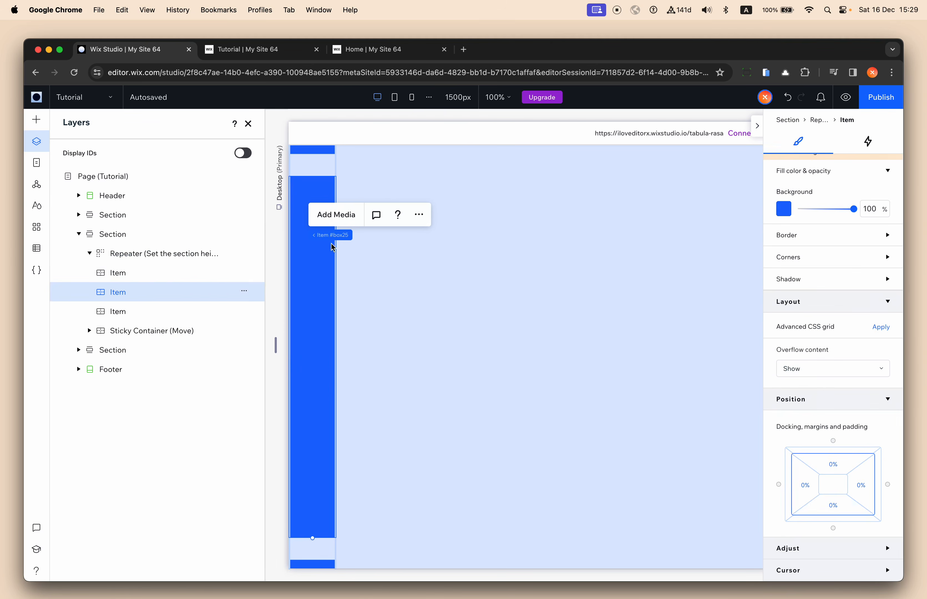
{"action": "type", "text": "0"}
{"action": "key", "text": "Return"}
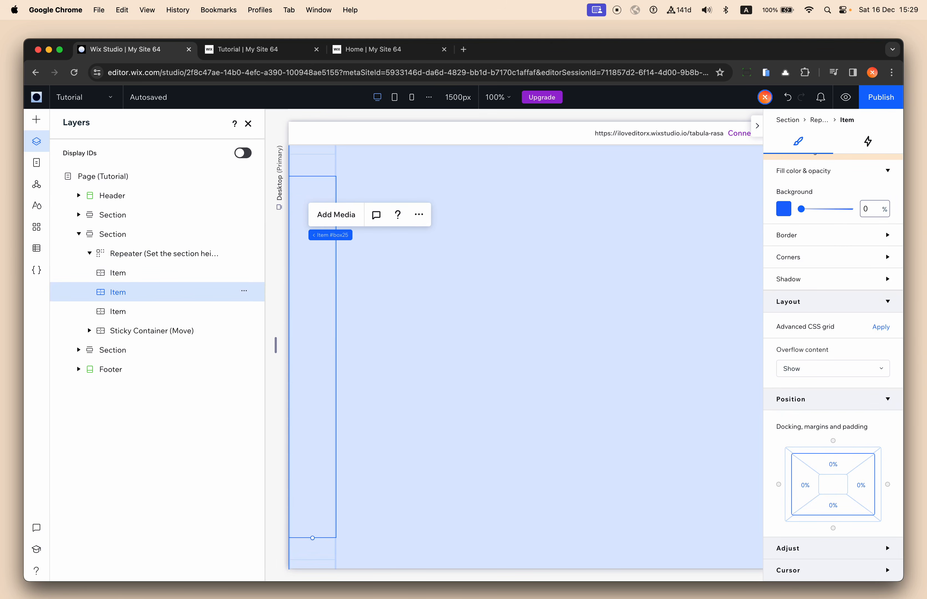
- Add a container to the section that holds the height-setting repeater and the sticky container
{"action": "left_click", "coordinate": [430, 346]}
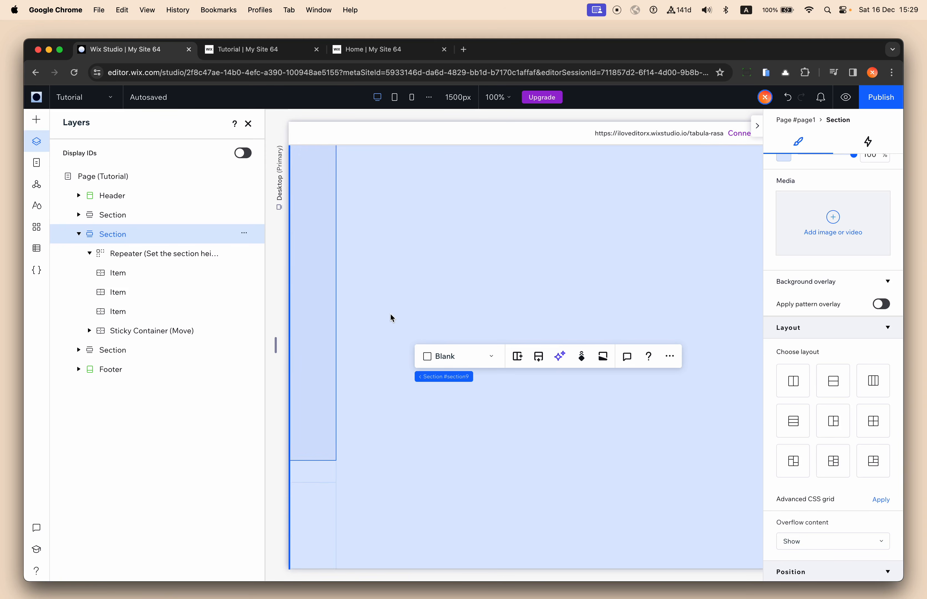
{"action": "scroll", "coordinate": [391, 315], "scroll_direction": "up", "scroll_amount": 12}
{"action": "scroll", "coordinate": [391, 295], "scroll_direction": "down", "scroll_amount": 4}
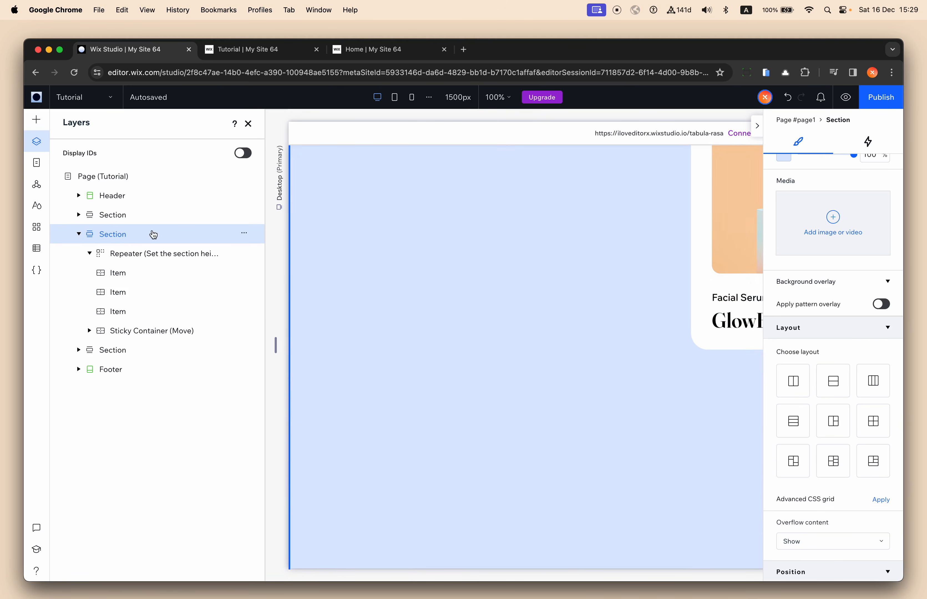
{"action": "left_click", "coordinate": [111, 234]}
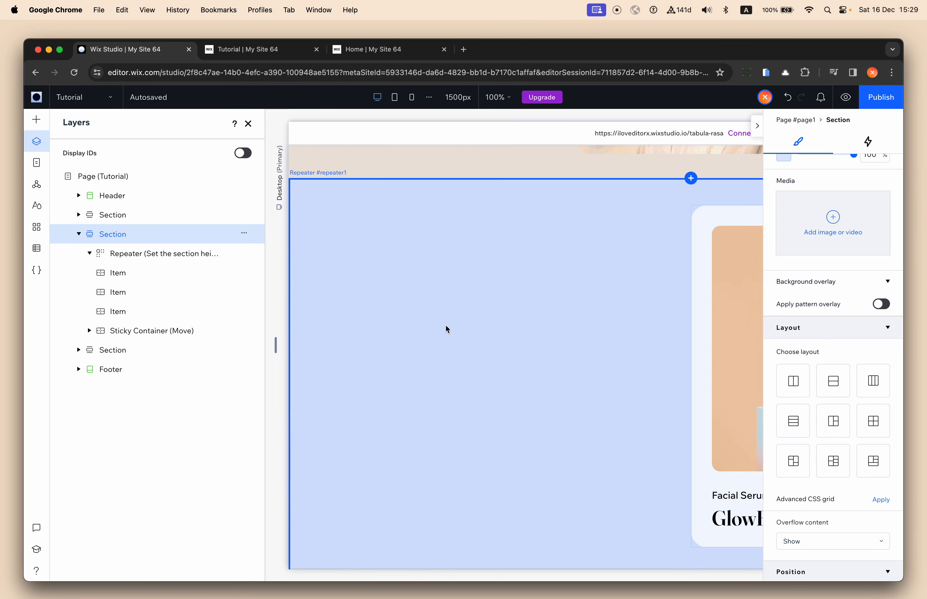
{"action": "left_click", "coordinate": [238, 233]}
{"action": "mouse_move", "coordinate": [325, 397]}
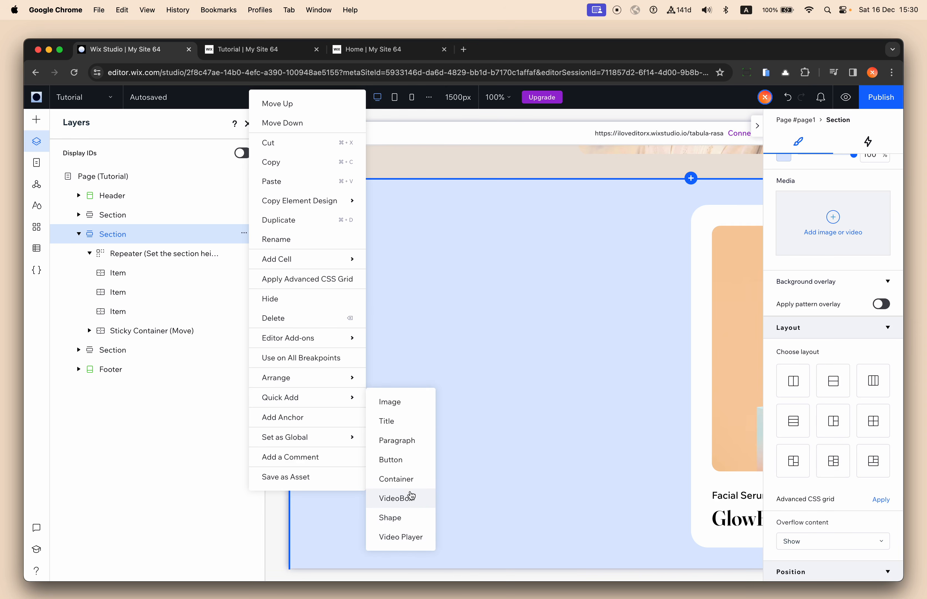
{"action": "left_click", "coordinate": [396, 479]}
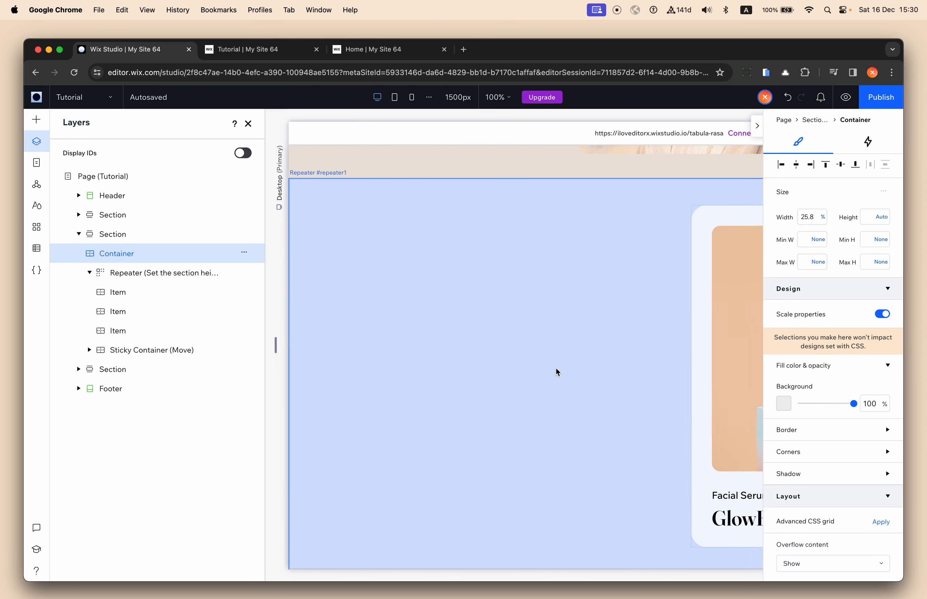
- Align the new container to the section's left edge and set its height to the calculation (100vh - 50px)
{"action": "left_click", "coordinate": [780, 164]}
{"action": "left_click", "coordinate": [879, 216]}
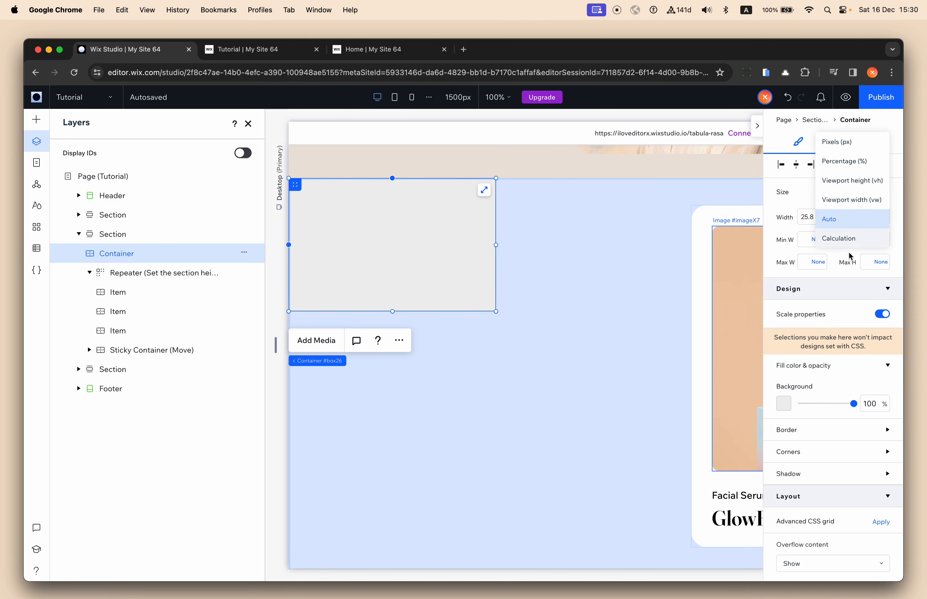
{"action": "left_click", "coordinate": [856, 238]}
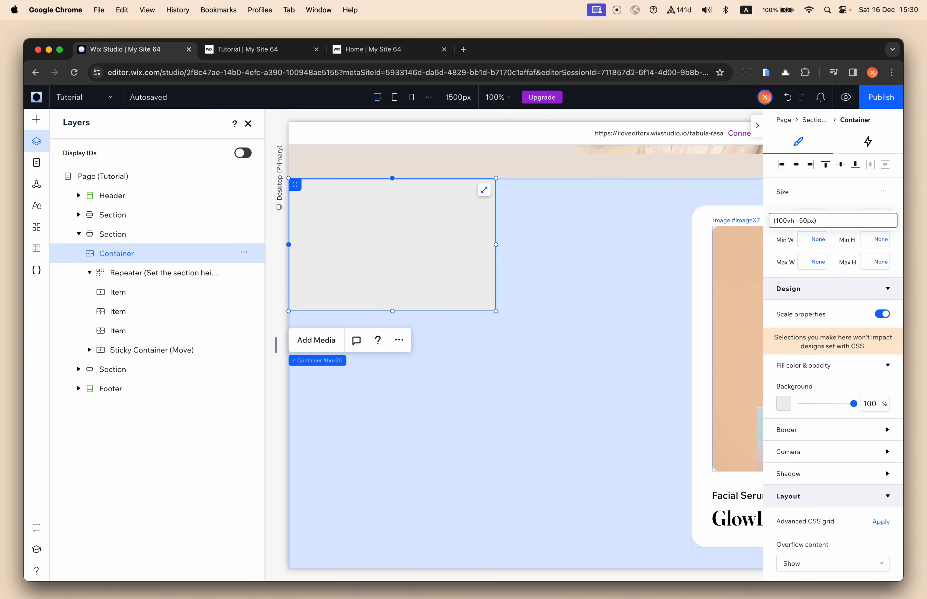
{"action": "key", "text": "Return"}
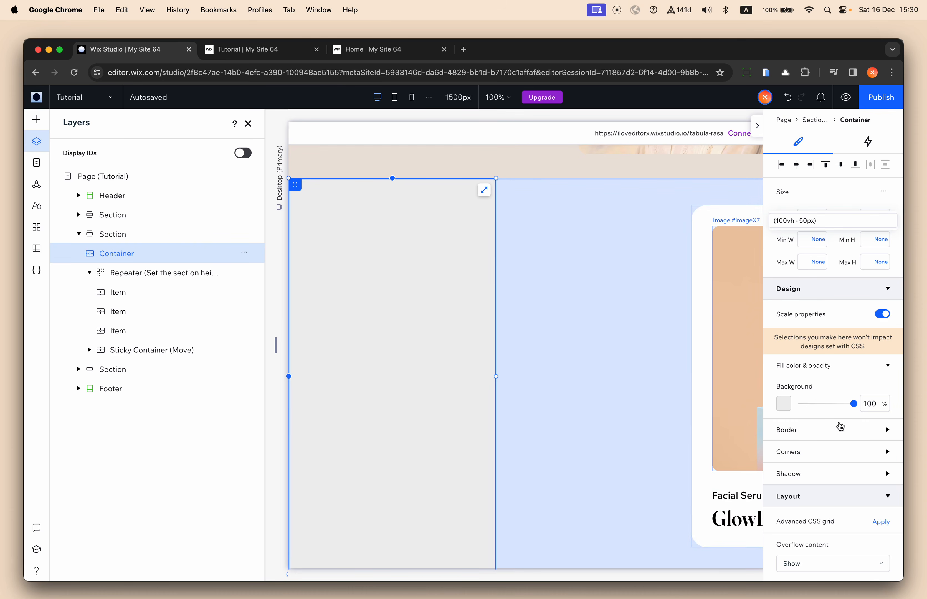
- Widen the new container to about 44% of the section, ending just before the first product card
{"action": "left_click", "coordinate": [866, 405]}
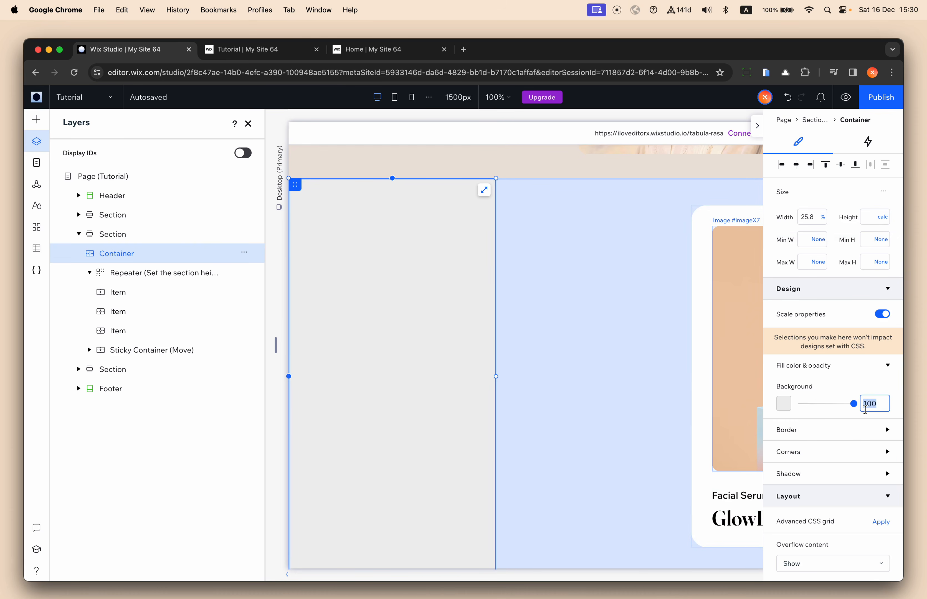
{"action": "scroll", "coordinate": [550, 330], "scroll_direction": "right", "scroll_amount": 5}
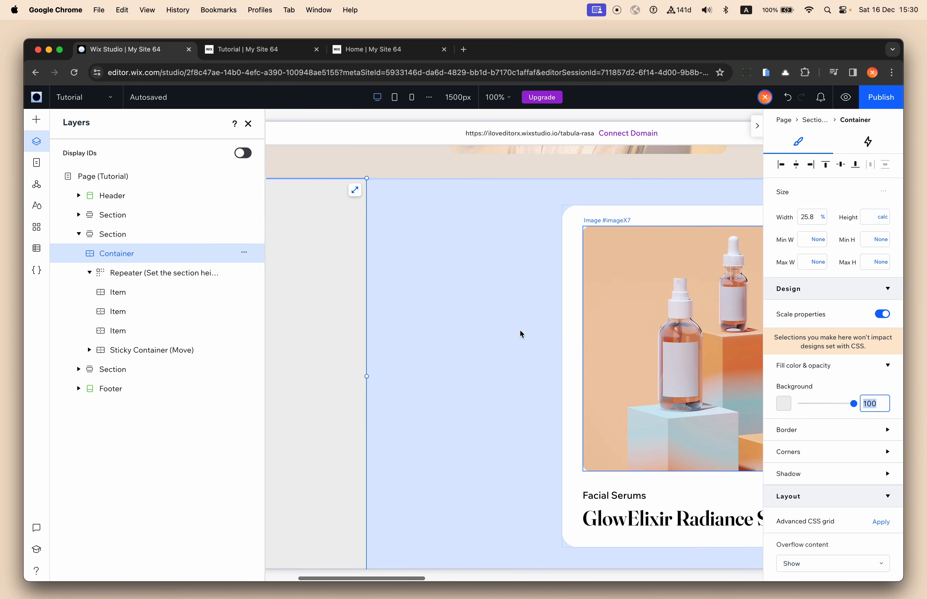
{"action": "scroll", "coordinate": [489, 341], "scroll_direction": "left", "scroll_amount": 4}
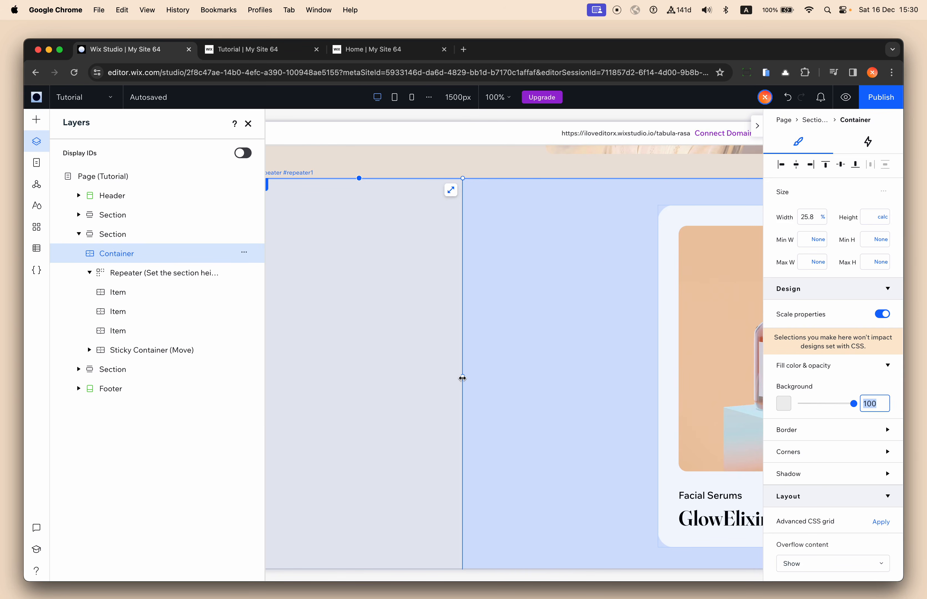
{"action": "left_click_drag", "start_coordinate": [462, 377], "coordinate": [610, 377]}
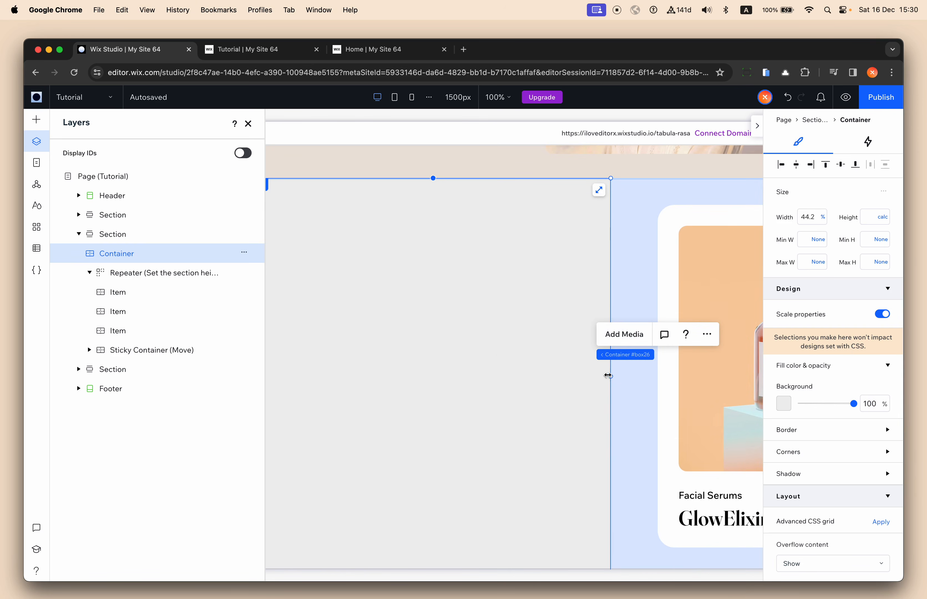
- Narrow the new container to 35% of the section's width and place a basic shape inside it
{"action": "scroll", "coordinate": [500, 356], "scroll_direction": "left", "scroll_amount": 2}
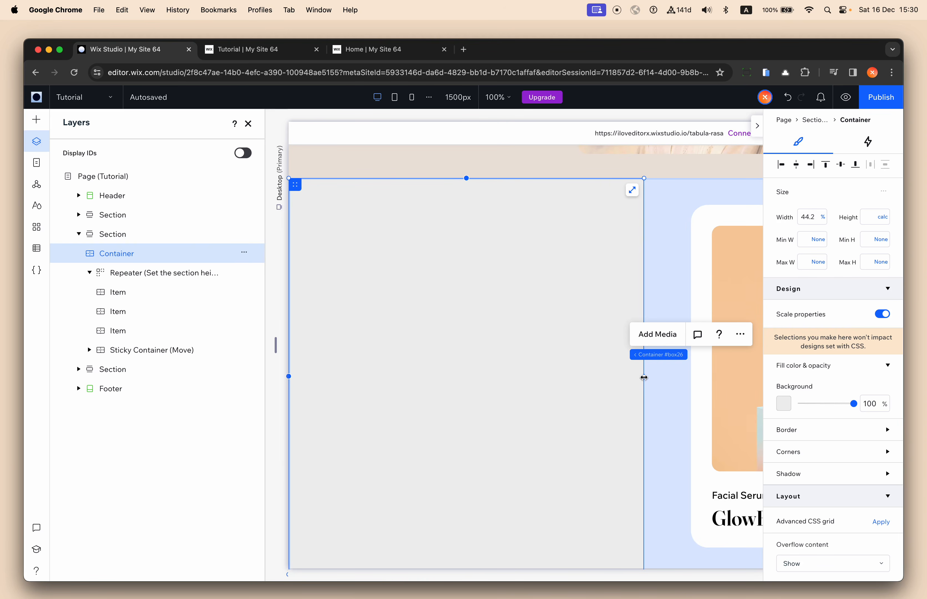
{"action": "left_click_drag", "start_coordinate": [644, 377], "coordinate": [569, 377]}
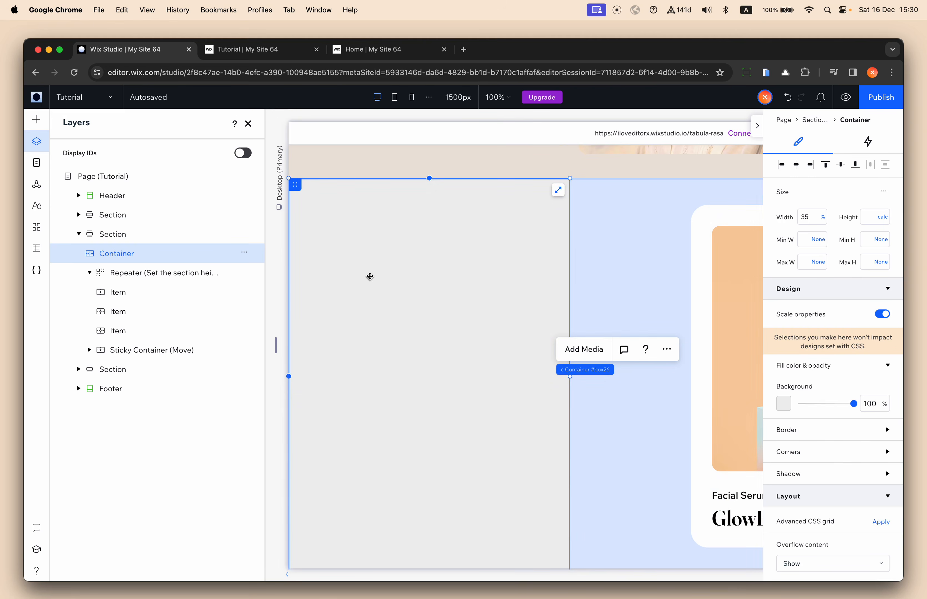
{"action": "left_click", "coordinate": [36, 119]}
{"action": "left_click_drag", "start_coordinate": [170, 306], "coordinate": [234, 250]}
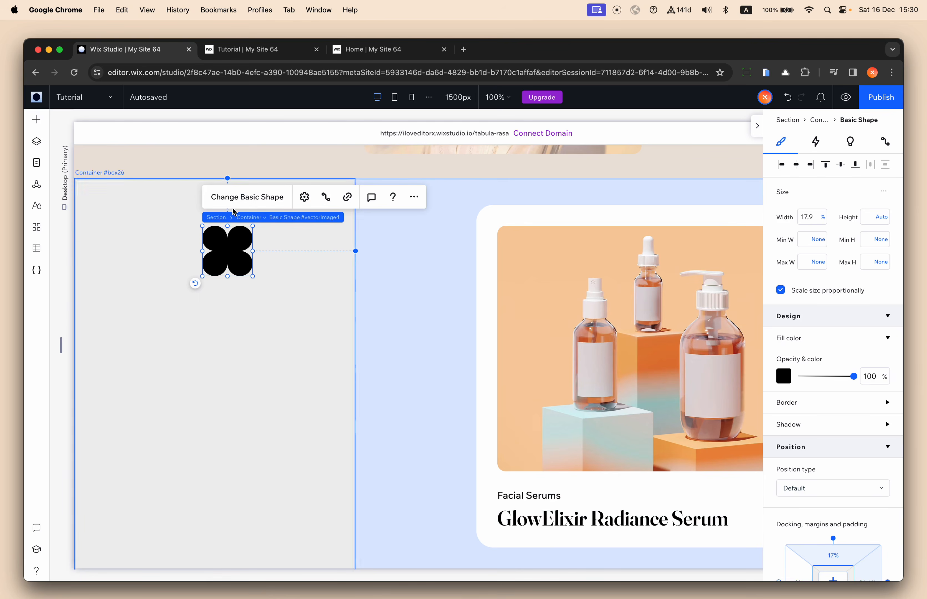
- Replace the basic shape with the Our Products artwork, Asset 3.svg, from the site files
{"action": "left_click", "coordinate": [246, 198]}
{"action": "left_click", "coordinate": [175, 230]}
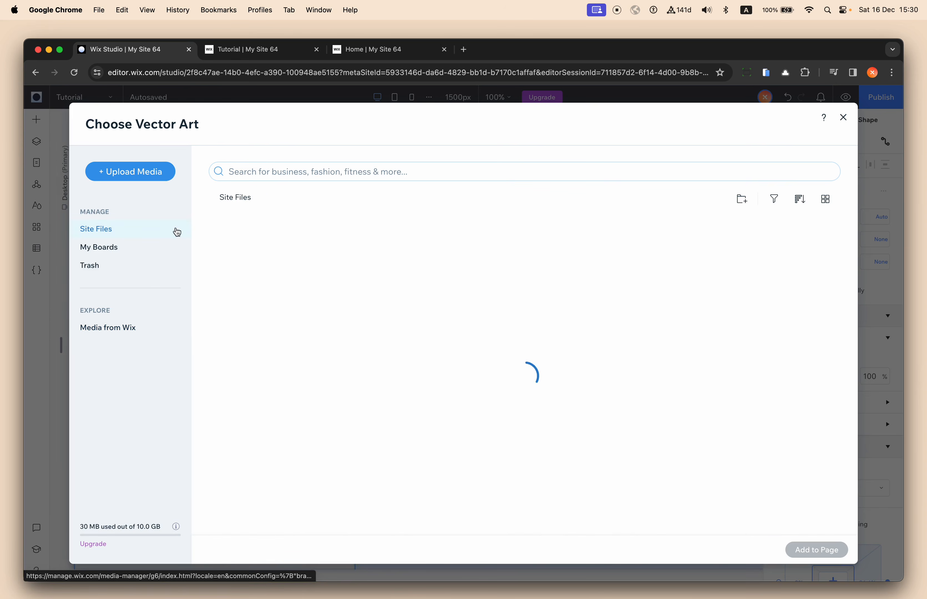
{"action": "left_click", "coordinate": [257, 298]}
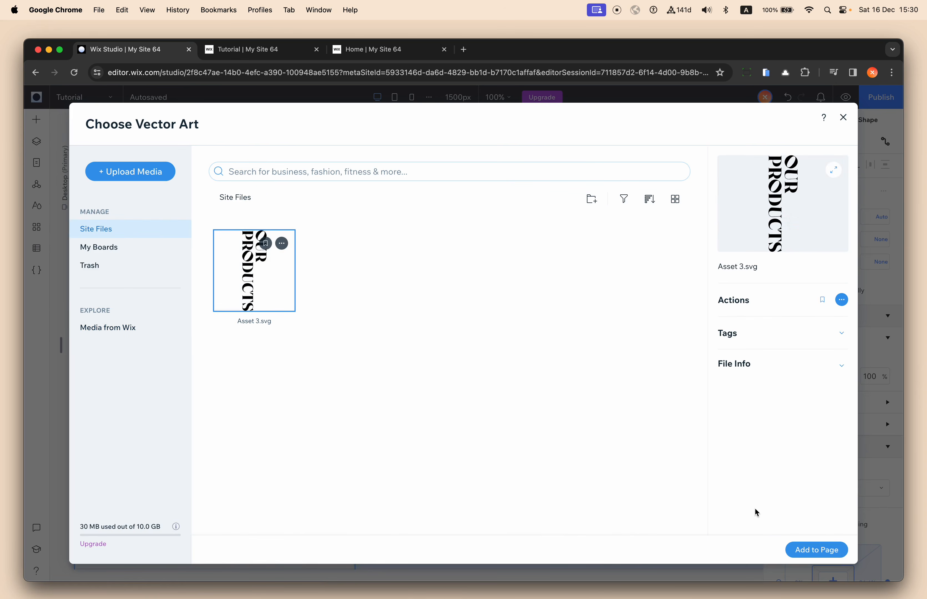
{"action": "left_click", "coordinate": [822, 550]}
- Resize the Our Products artwork to about 42% of the container's width and align it to the container's left and top edges
{"action": "left_click_drag", "start_coordinate": [252, 276], "coordinate": [258, 563]}
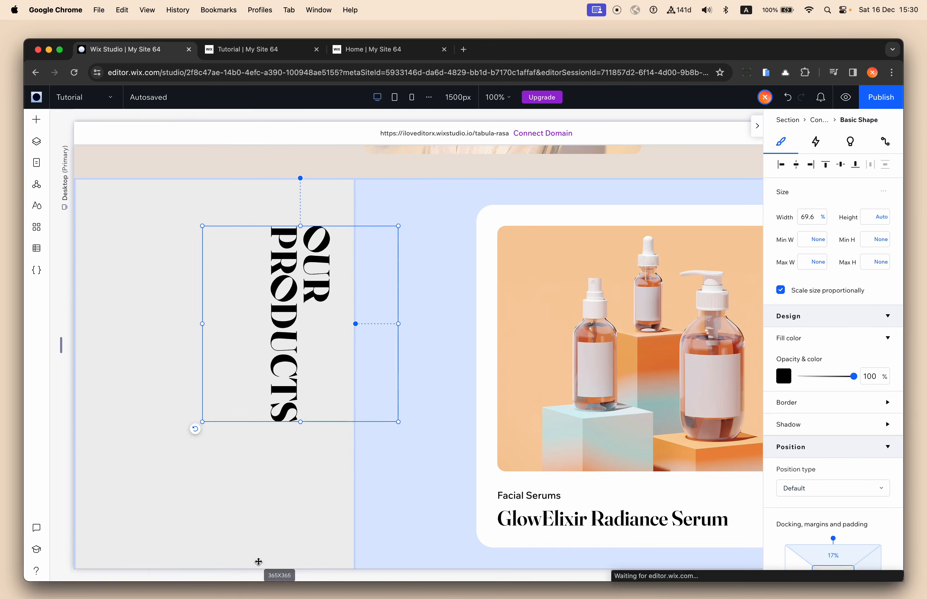
{"action": "left_click_drag", "start_coordinate": [397, 324], "coordinate": [385, 558]}
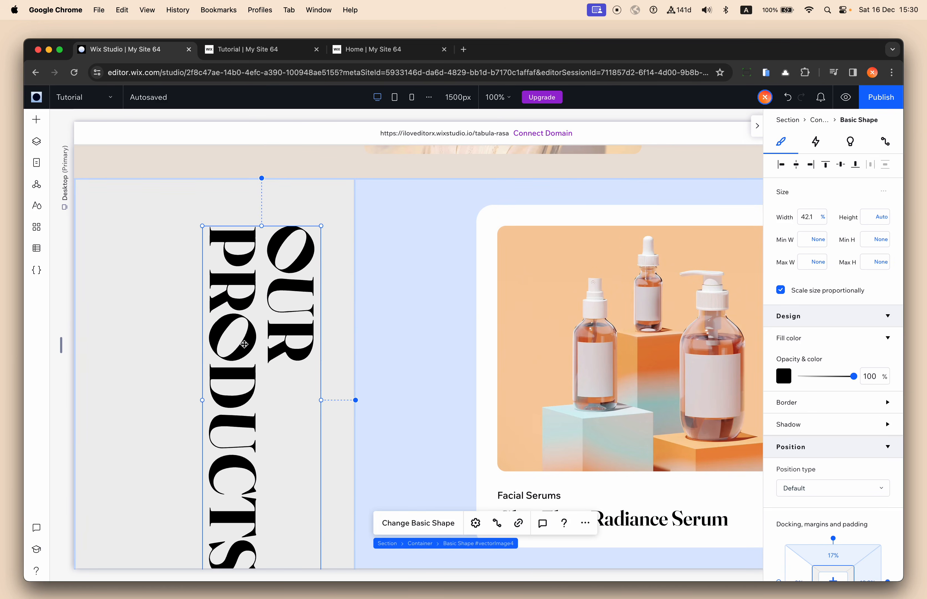
{"action": "left_click_drag", "start_coordinate": [244, 343], "coordinate": [128, 299]}
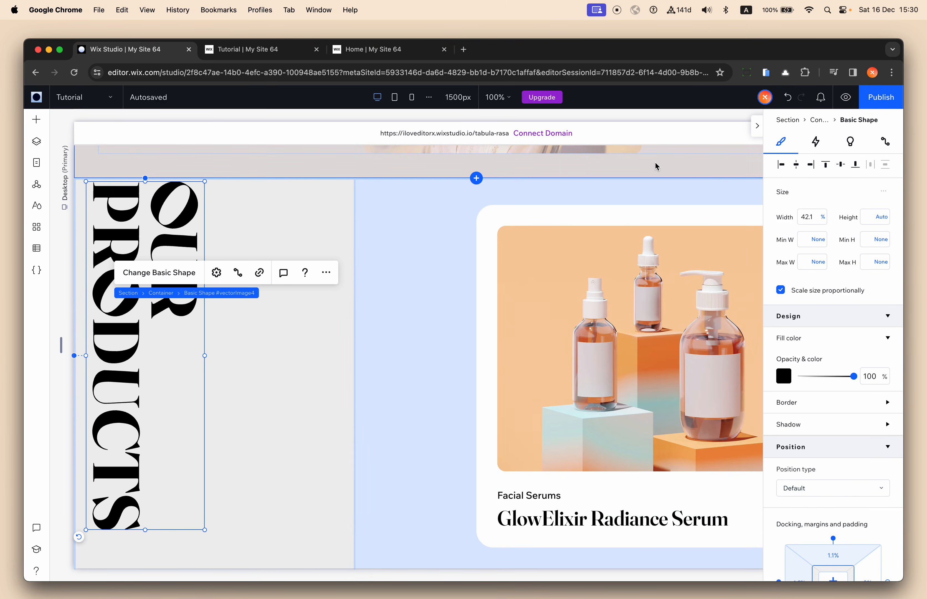
{"action": "left_click", "coordinate": [784, 164]}
{"action": "left_click", "coordinate": [822, 168]}
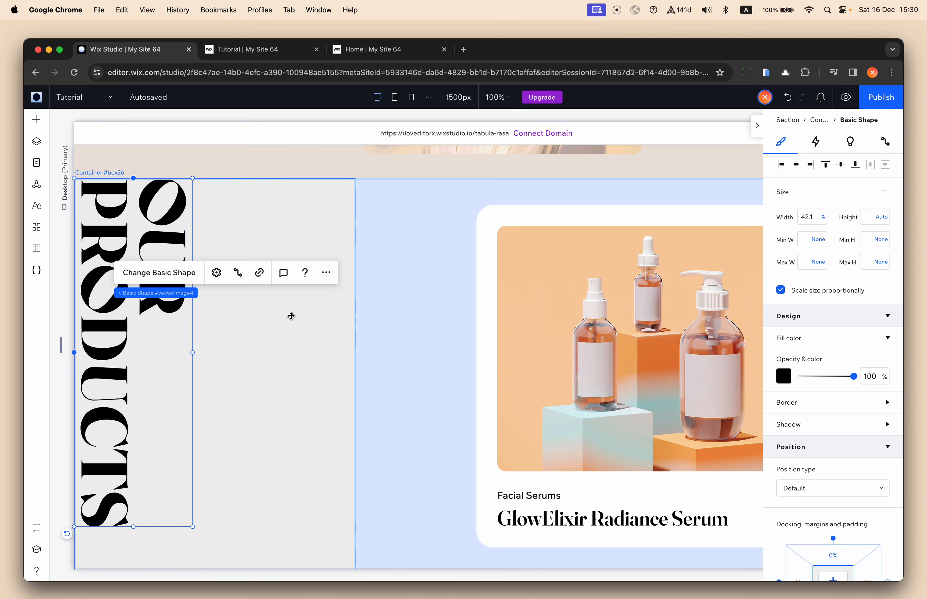
- Enlarge the Our Products artwork slightly so it fills more of the container's height
{"action": "left_click", "coordinate": [291, 334]}
{"action": "left_click", "coordinate": [156, 320]}
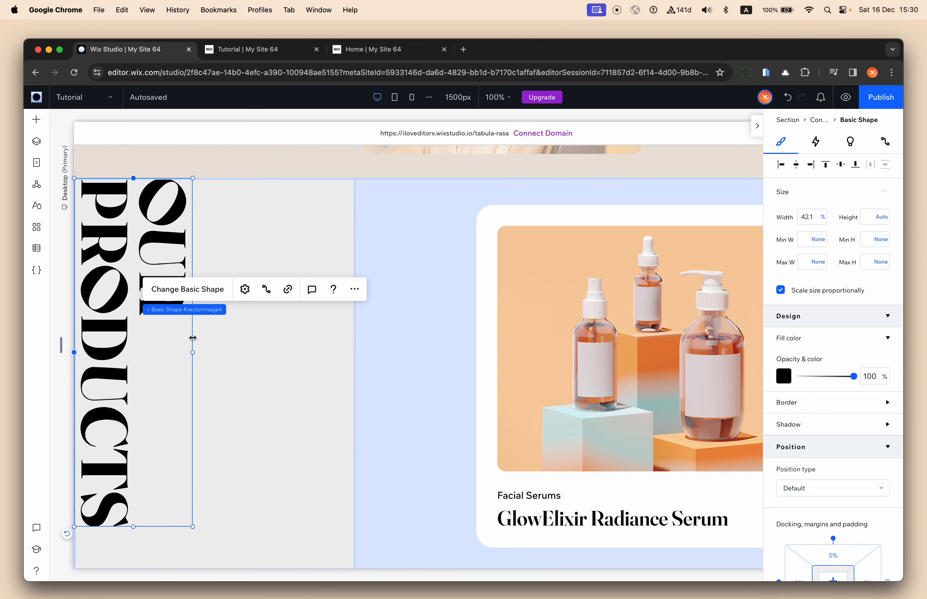
{"action": "left_click", "coordinate": [266, 376]}
{"action": "left_click", "coordinate": [177, 352]}
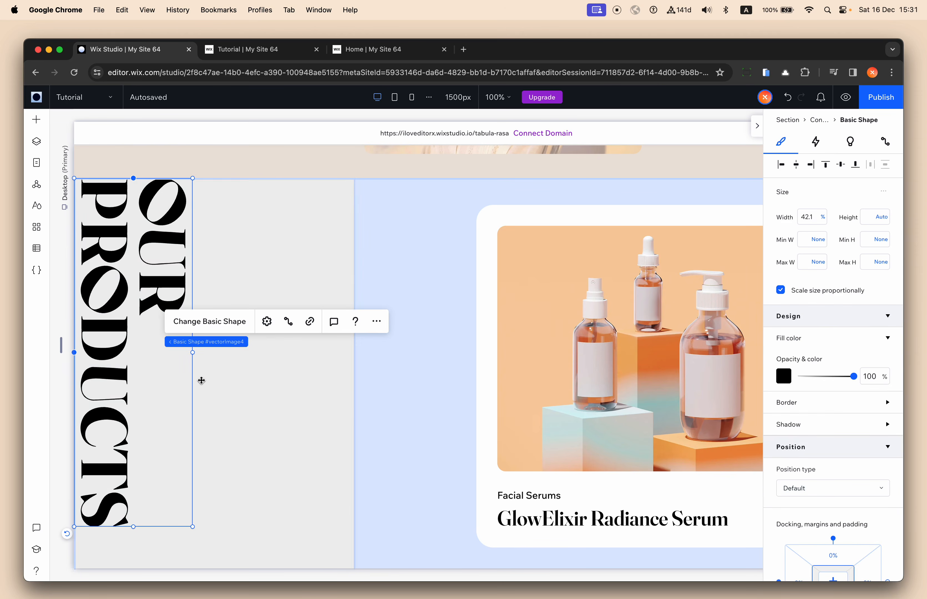
{"action": "scroll", "coordinate": [200, 379], "scroll_direction": "down", "scroll_amount": 5}
{"action": "left_click_drag", "start_coordinate": [193, 353], "coordinate": [209, 373]}
{"action": "scroll", "coordinate": [268, 332], "scroll_direction": "up", "scroll_amount": 4}
- Set the background opacity of the container holding the Our Products artwork to 0%
{"action": "left_click", "coordinate": [282, 400]}
{"action": "scroll", "coordinate": [290, 396], "scroll_direction": "down", "scroll_amount": 3}
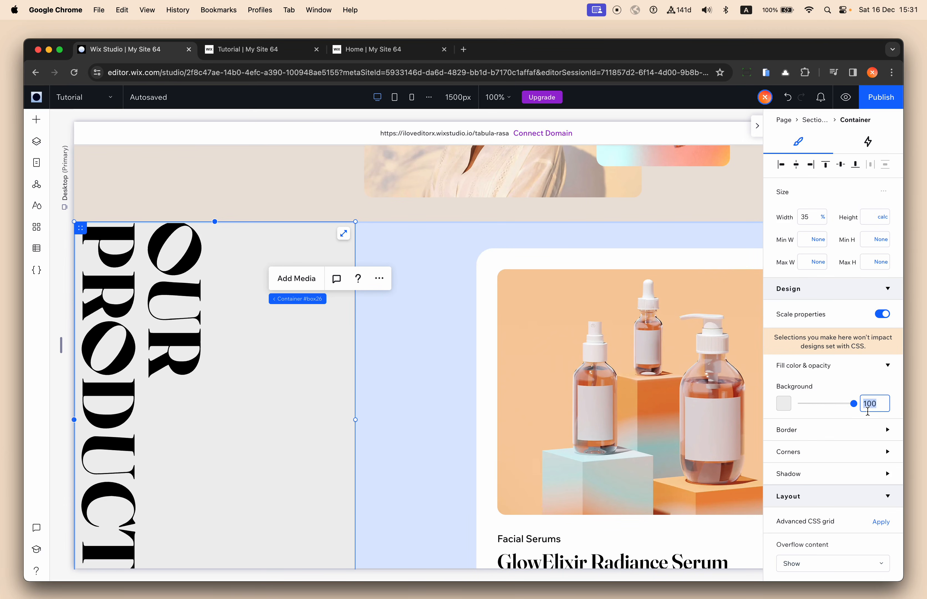
{"action": "type", "text": "0"}
{"action": "key", "text": "Return"}
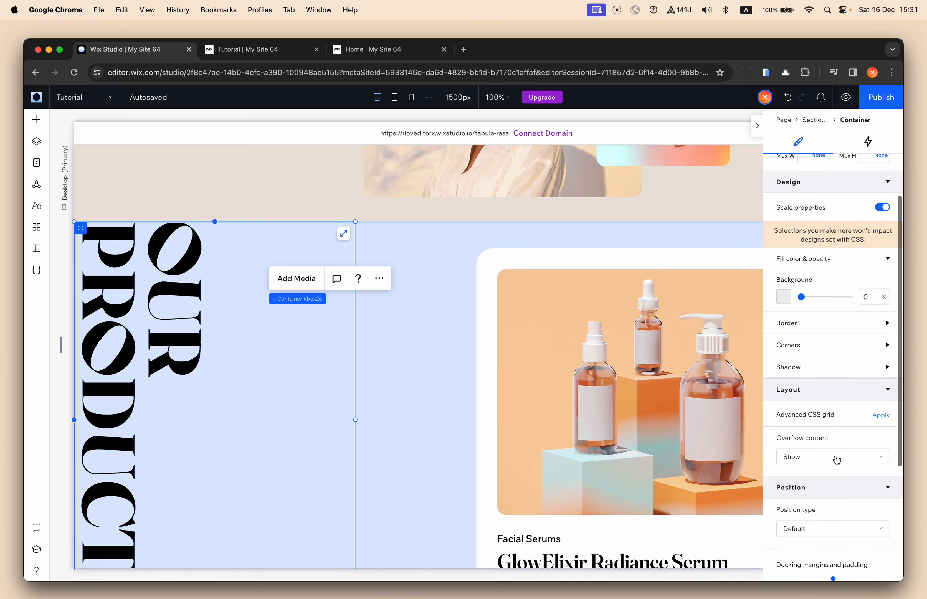
- Give the heading container 50 px of left and top padding and set its position type to Sticky
{"action": "scroll", "coordinate": [817, 440], "scroll_direction": "down", "scroll_amount": 10}
{"action": "left_click", "coordinate": [808, 443]}
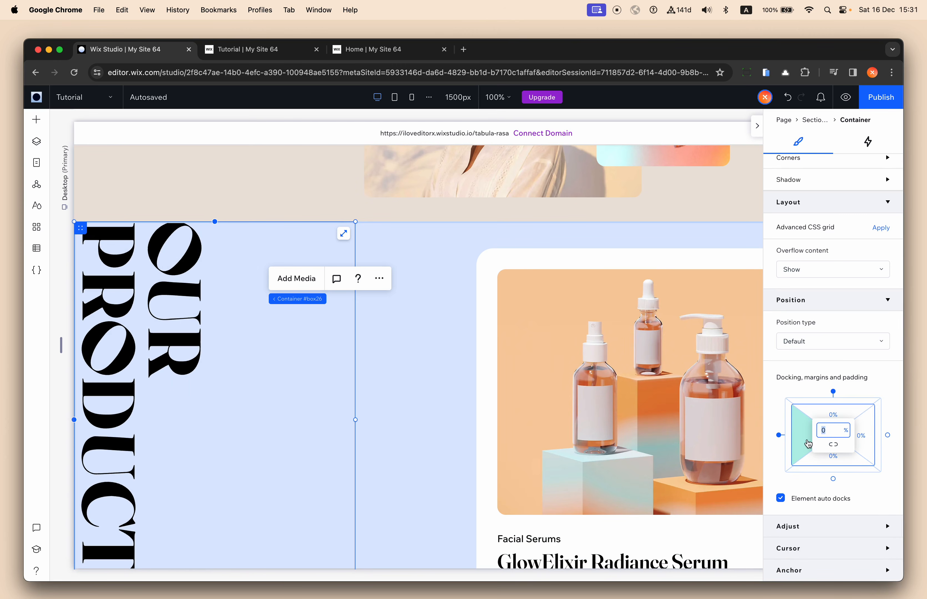
{"action": "key", "text": "Return"}
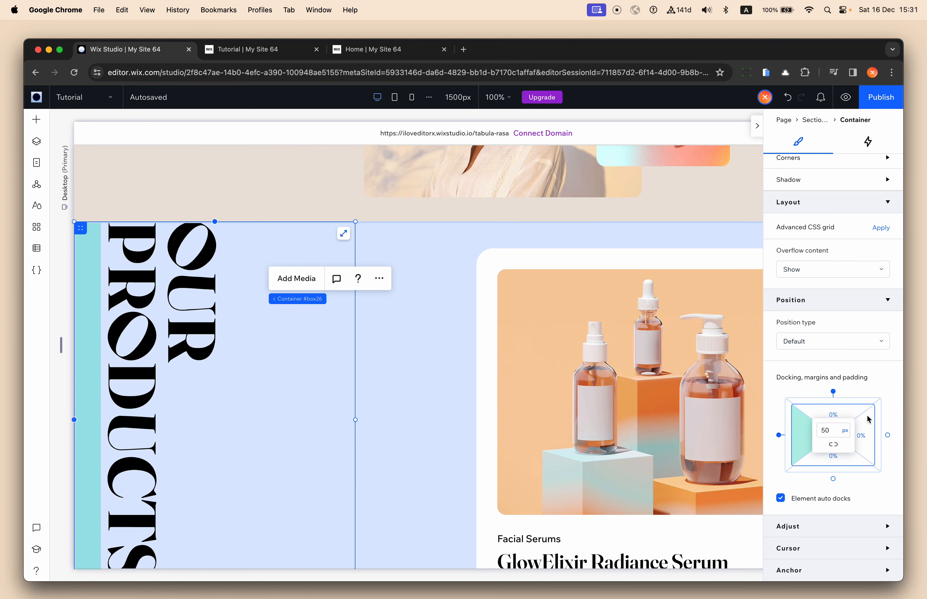
{"action": "left_click", "coordinate": [839, 414]}
{"action": "type", "text": "50px"}
{"action": "key", "text": "Return"}
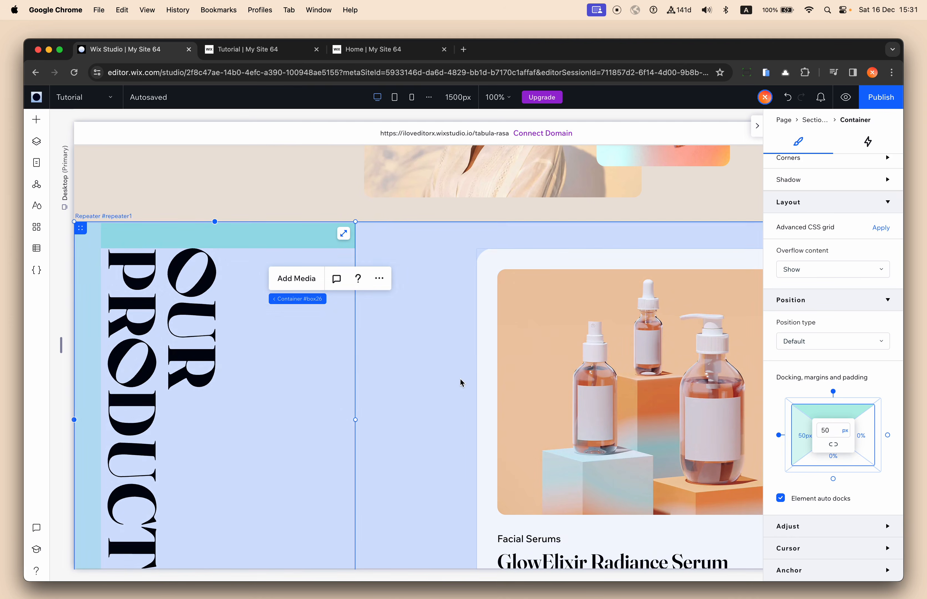
{"action": "left_click", "coordinate": [837, 342]}
{"action": "left_click", "coordinate": [833, 363]}
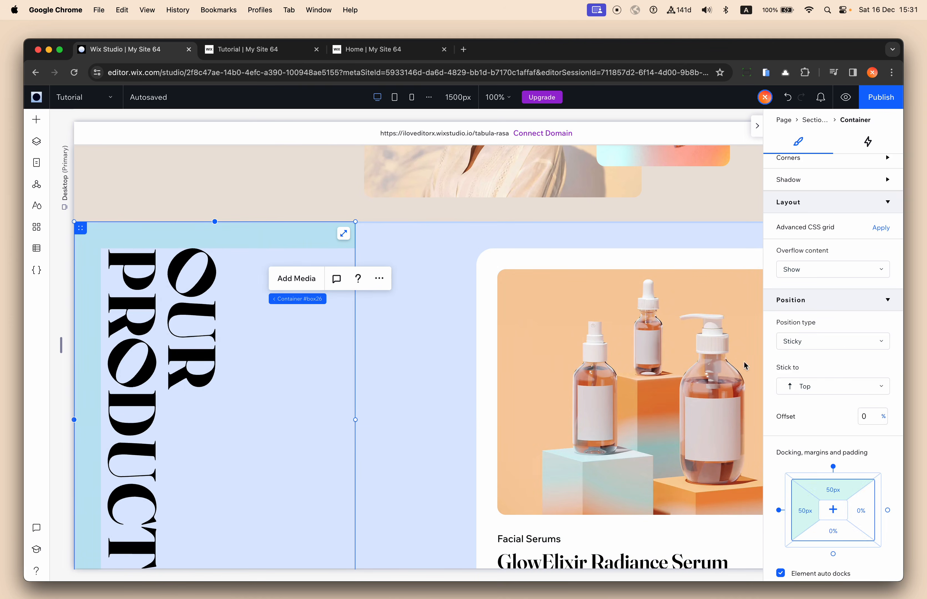
- Publish the site, reload the live Tutorial page and check how the sticky Our Products heading behaves as the cards scroll
{"action": "left_click", "coordinate": [876, 96]}
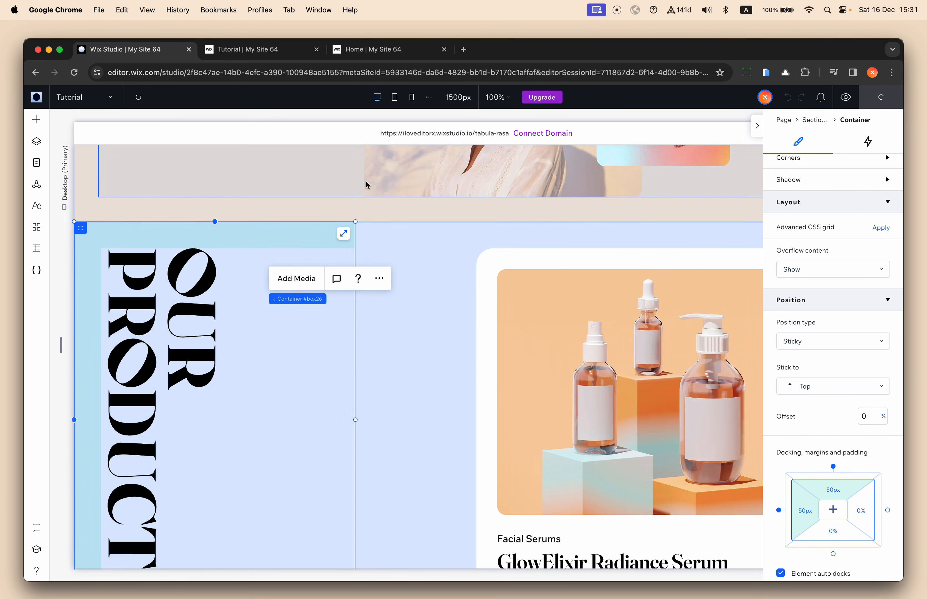
{"action": "left_click", "coordinate": [260, 55]}
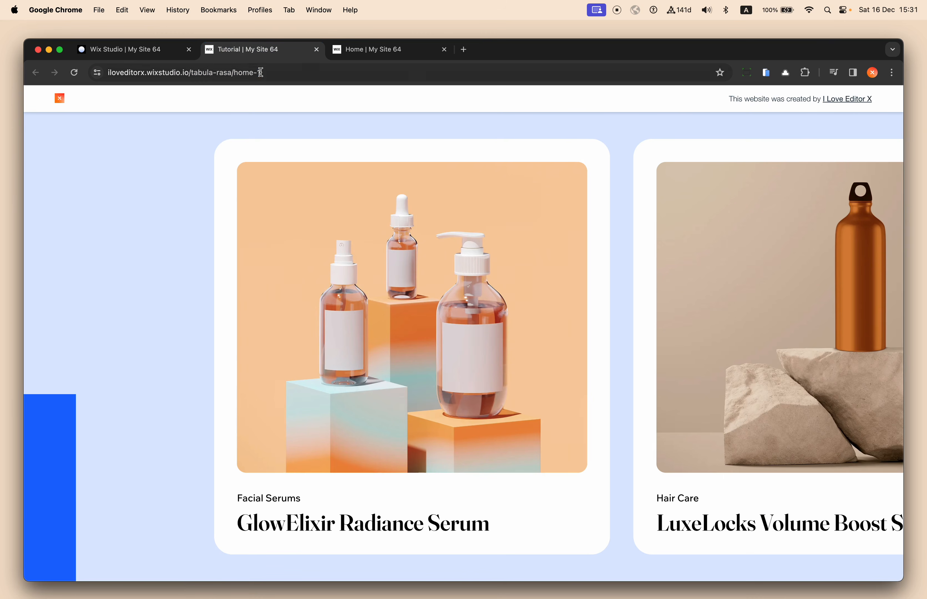
{"action": "left_click", "coordinate": [260, 72]}
{"action": "key", "text": "Return"}
{"action": "left_click", "coordinate": [260, 72]}
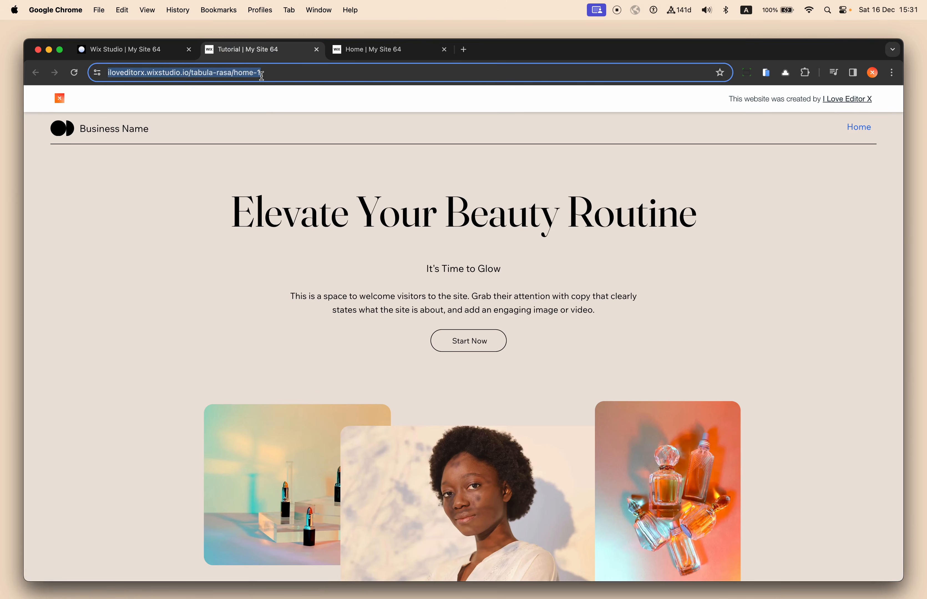
{"action": "key", "text": "Return"}
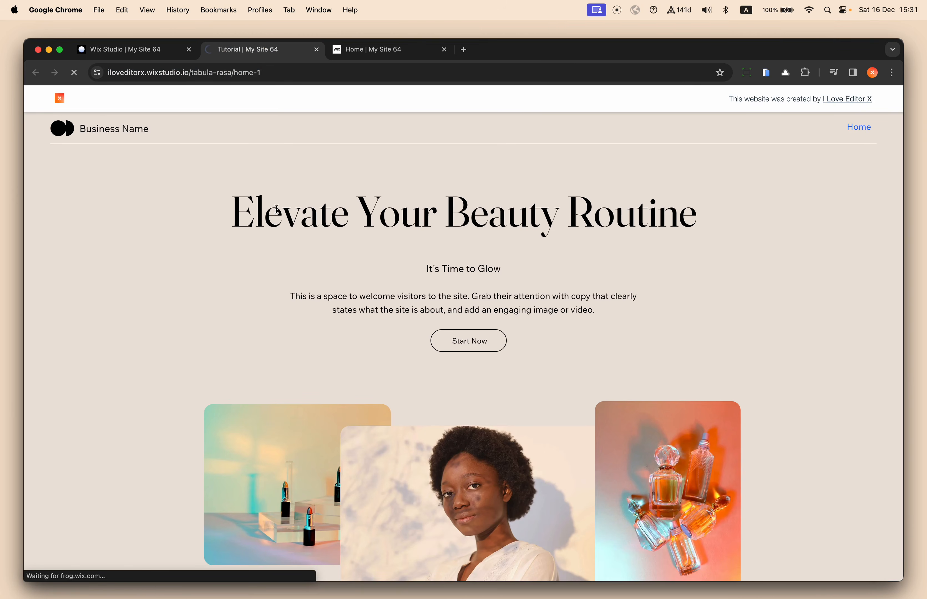
{"action": "scroll", "coordinate": [348, 314], "scroll_direction": "down", "scroll_amount": 10}
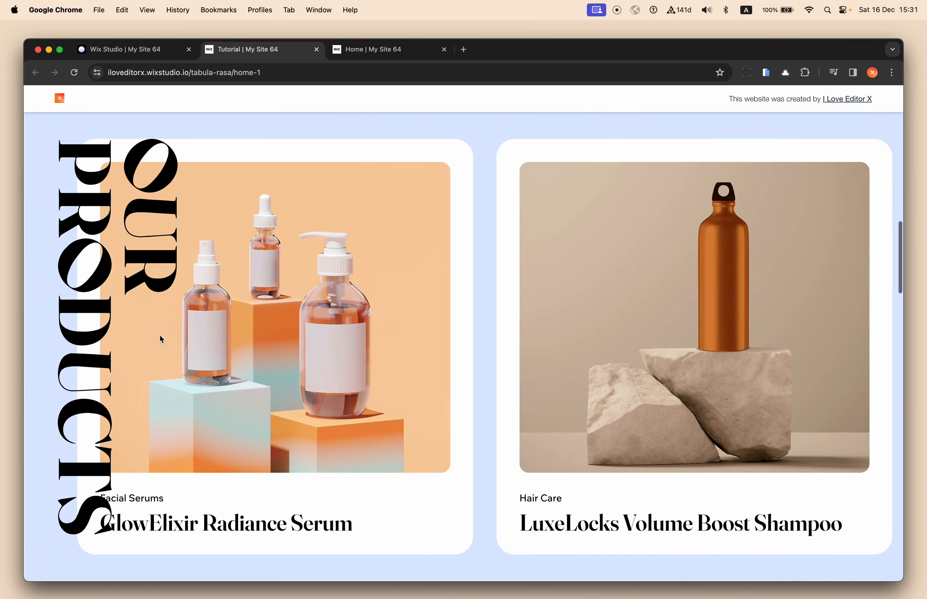
{"action": "scroll", "coordinate": [176, 352], "scroll_direction": "up", "scroll_amount": 5}
{"action": "scroll", "coordinate": [176, 352], "scroll_direction": "down", "scroll_amount": 10}
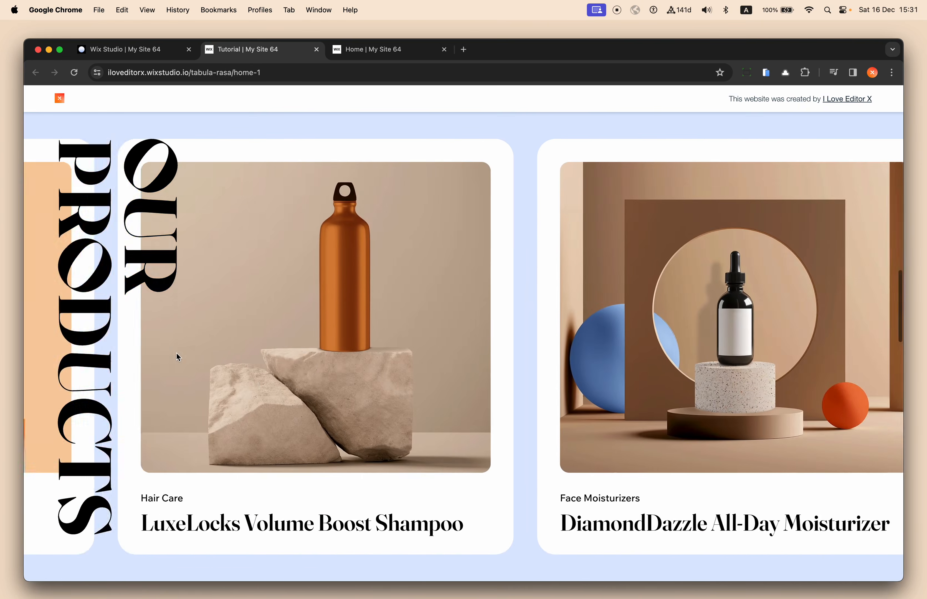
{"action": "scroll", "coordinate": [139, 238], "scroll_direction": "up", "scroll_amount": 10}
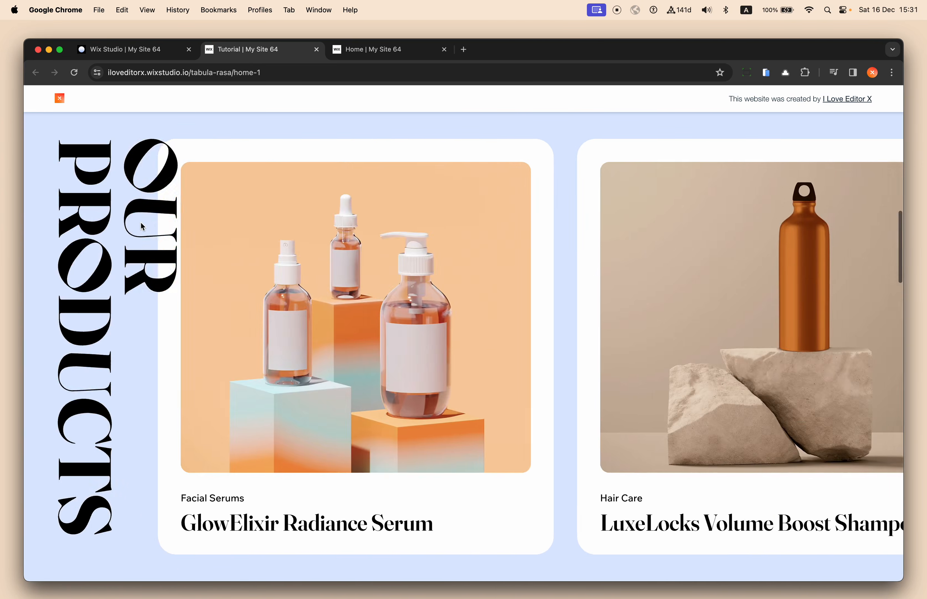
{"action": "scroll", "coordinate": [140, 221], "scroll_direction": "down", "scroll_amount": 5}
{"action": "scroll", "coordinate": [142, 226], "scroll_direction": "down", "scroll_amount": 5}
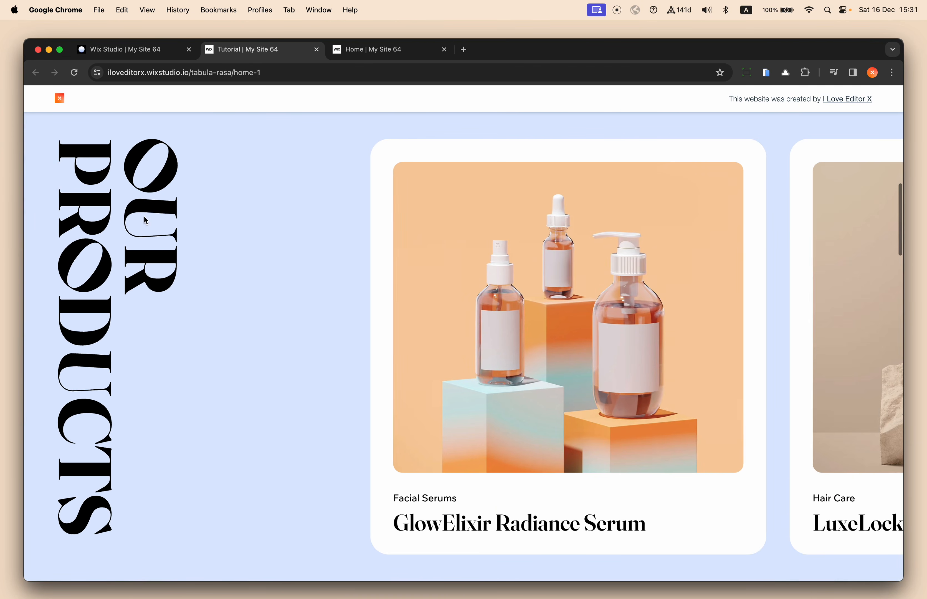
- Return to the Wix Studio editor, collapse the height-setting repeater's layers and select the container holding the Our Products heading
{"action": "left_click", "coordinate": [145, 50]}
{"action": "left_click", "coordinate": [185, 215]}
{"action": "left_click", "coordinate": [221, 238]}
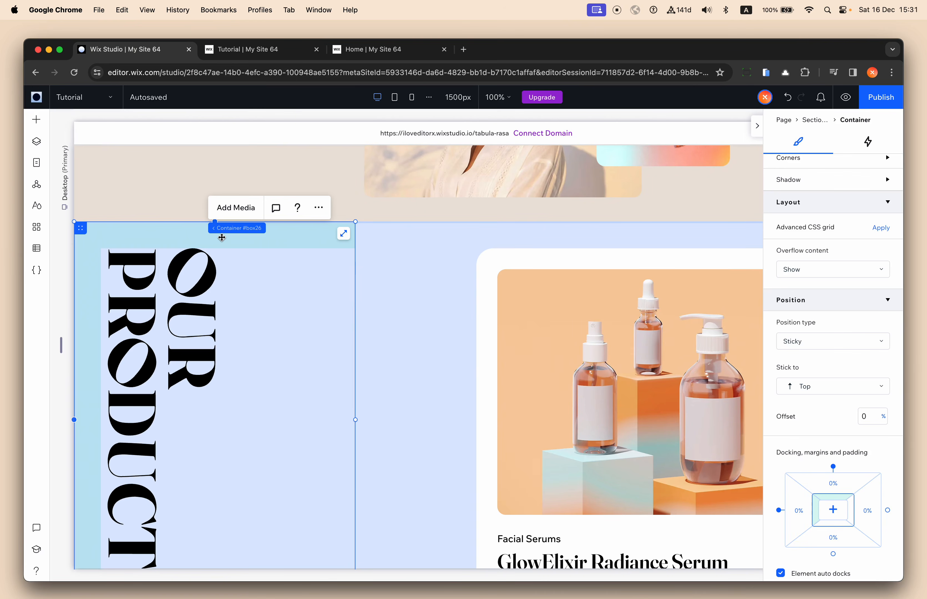
{"action": "left_click", "coordinate": [417, 285]}
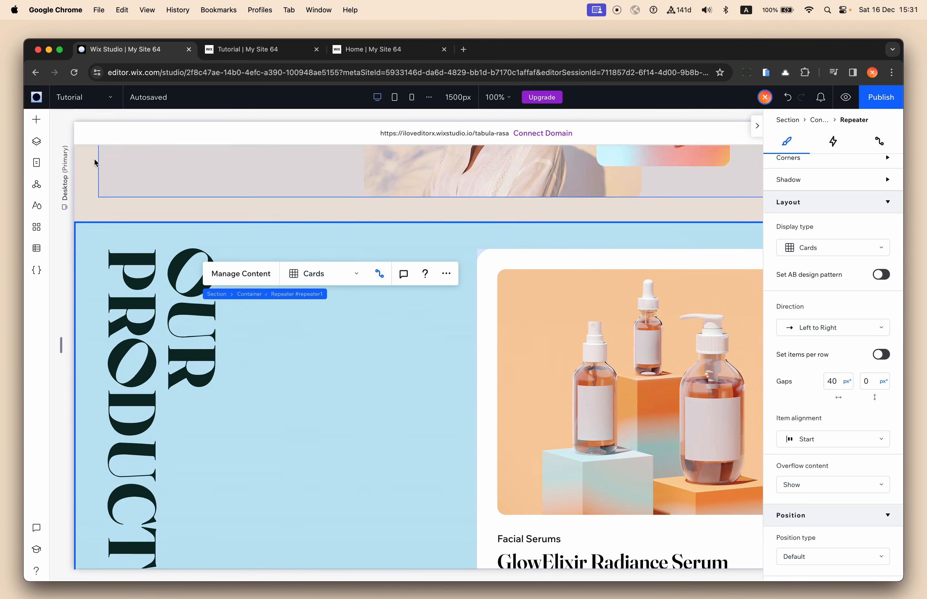
{"action": "left_click", "coordinate": [36, 141]}
{"action": "left_click", "coordinate": [89, 330]}
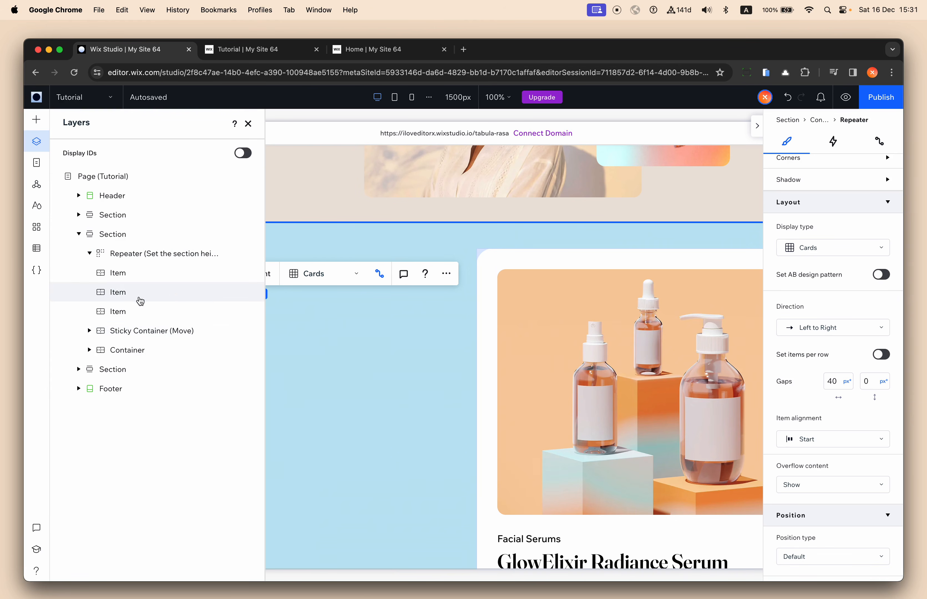
{"action": "left_click", "coordinate": [89, 253]}
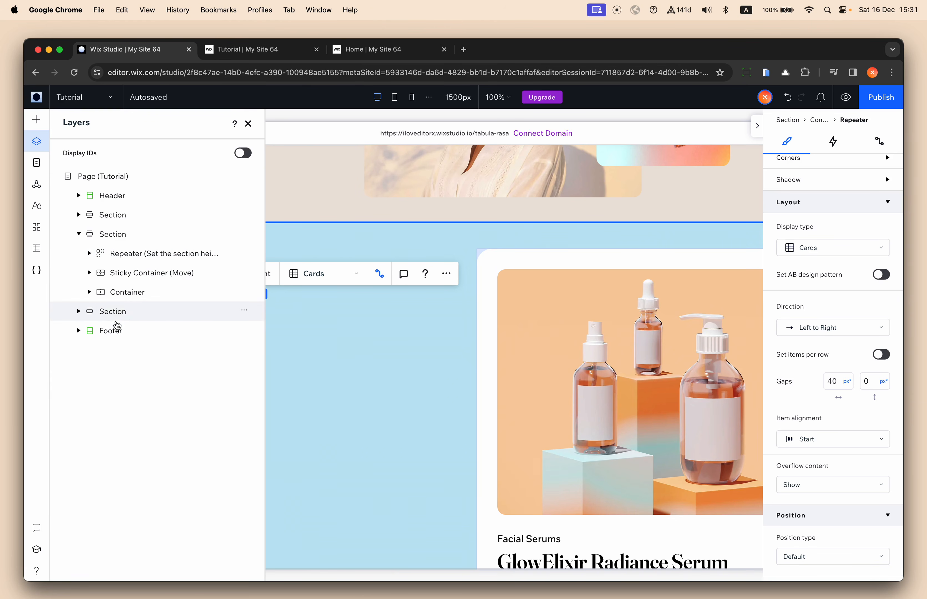
{"action": "left_click", "coordinate": [143, 293]}
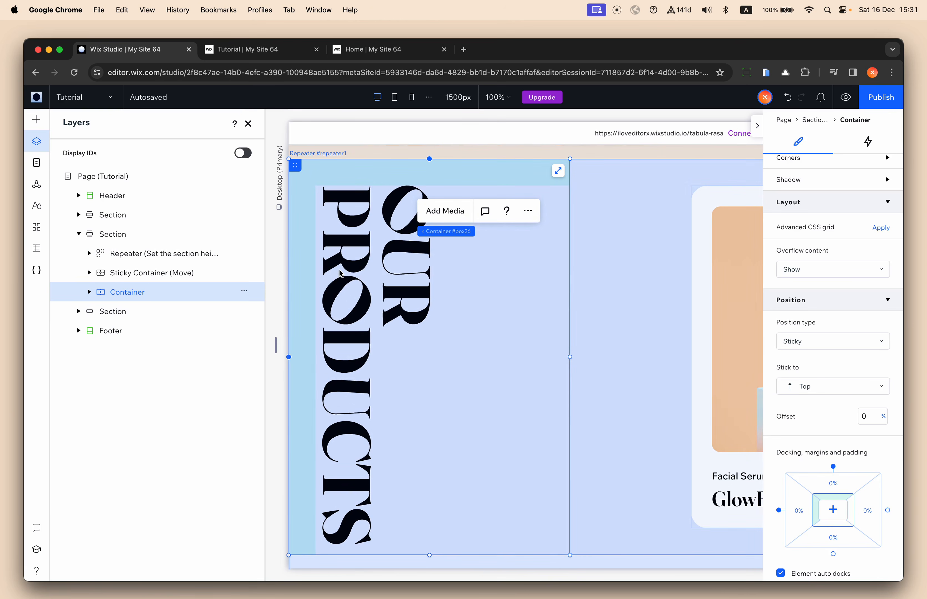
{"action": "left_click", "coordinate": [247, 124]}
- Examine how the Our Products heading on the live Home page responds while the product cards scroll
{"action": "left_click", "coordinate": [369, 49]}
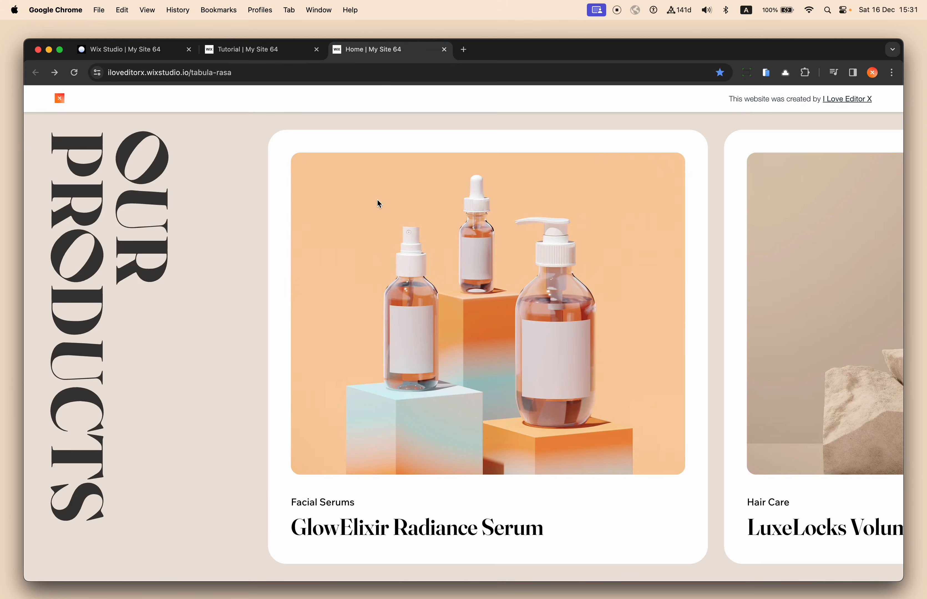
{"action": "scroll", "coordinate": [377, 204], "scroll_direction": "down", "scroll_amount": 10}
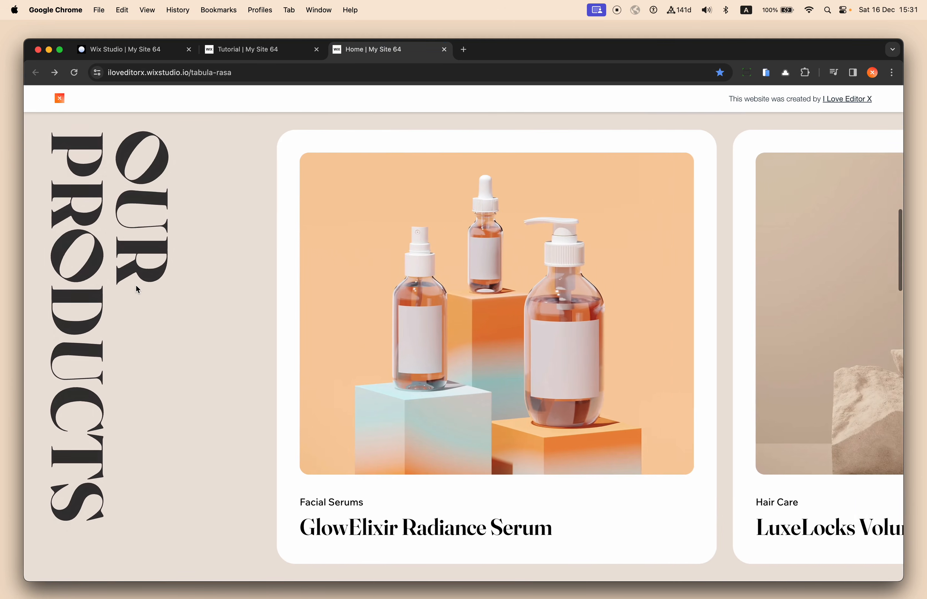
{"action": "scroll", "coordinate": [136, 287], "scroll_direction": "down", "scroll_amount": 6}
{"action": "scroll", "coordinate": [136, 287], "scroll_direction": "up", "scroll_amount": 10}
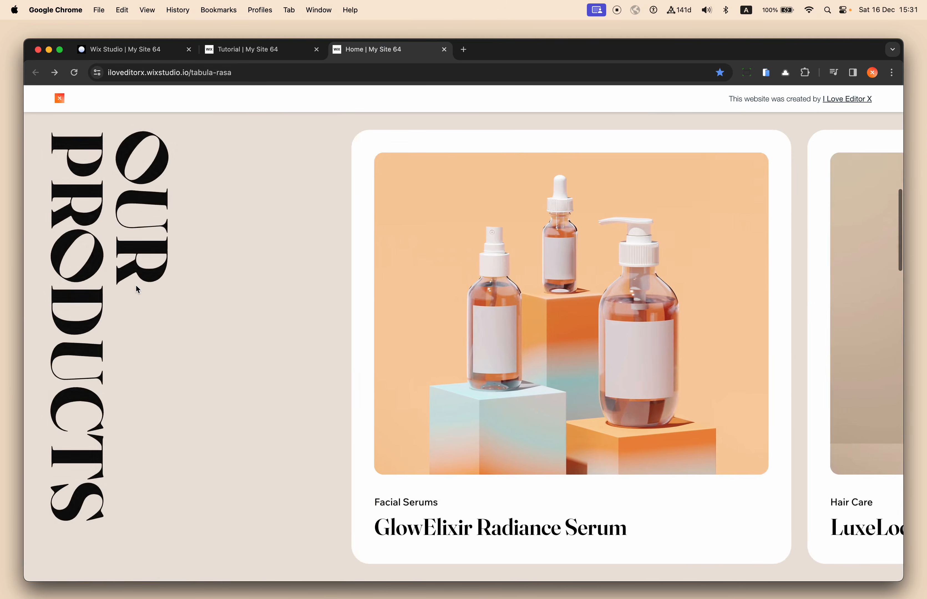
{"action": "scroll", "coordinate": [136, 286], "scroll_direction": "down", "scroll_amount": 5}
{"action": "scroll", "coordinate": [136, 286], "scroll_direction": "up", "scroll_amount": 10}
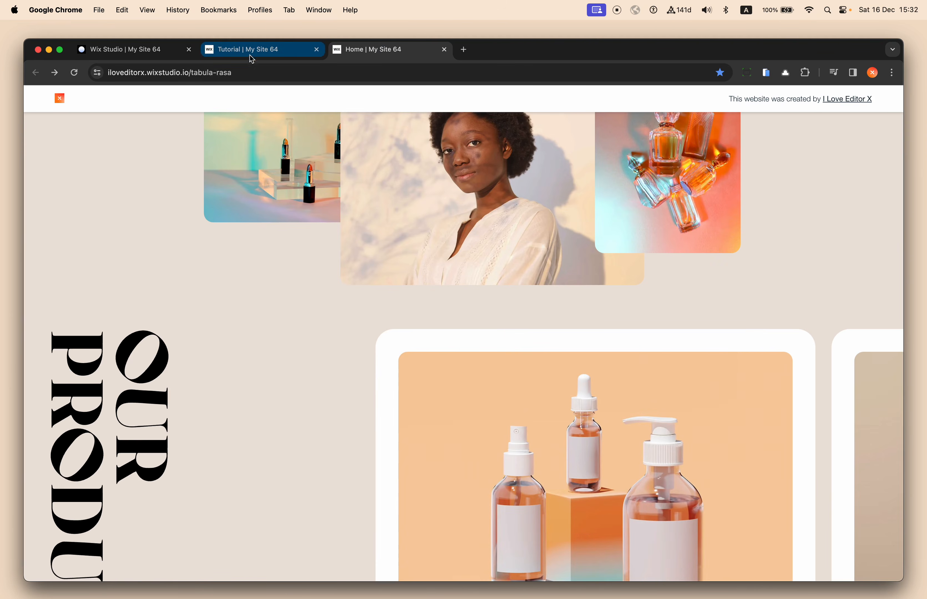
{"action": "scroll", "coordinate": [256, 268], "scroll_direction": "down", "scroll_amount": 10}
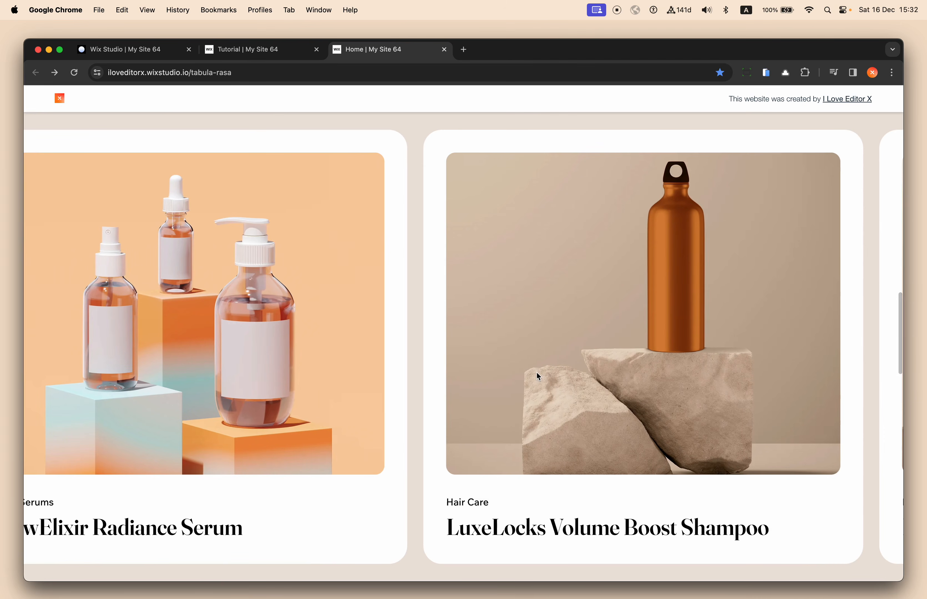
- Return to the Wix Studio editor and add a vertical line to the section below the Our Products heading
{"action": "scroll", "coordinate": [537, 374], "scroll_direction": "down", "scroll_amount": 5}
{"action": "scroll", "coordinate": [536, 373], "scroll_direction": "up", "scroll_amount": 10}
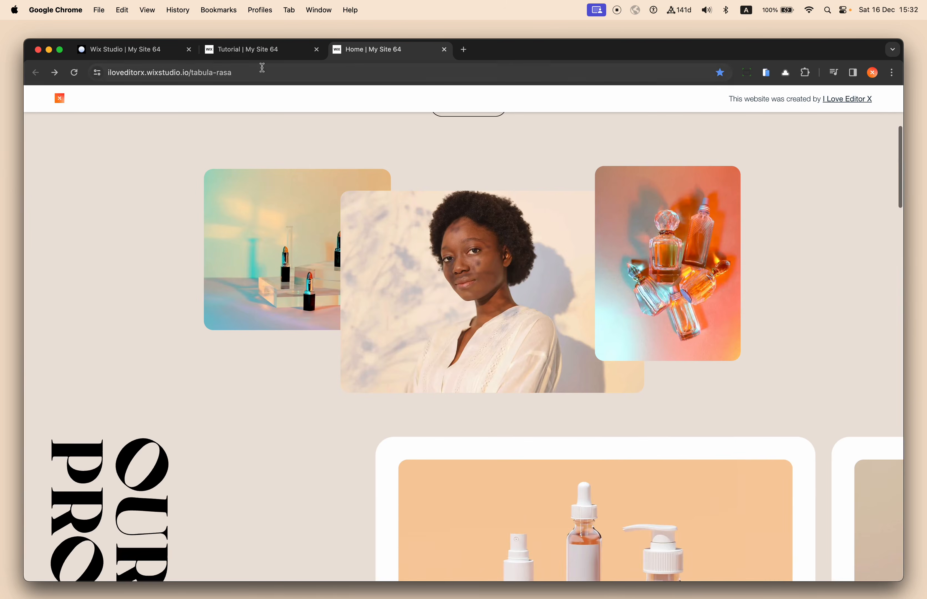
{"action": "left_click", "coordinate": [218, 59]}
{"action": "left_click", "coordinate": [173, 52]}
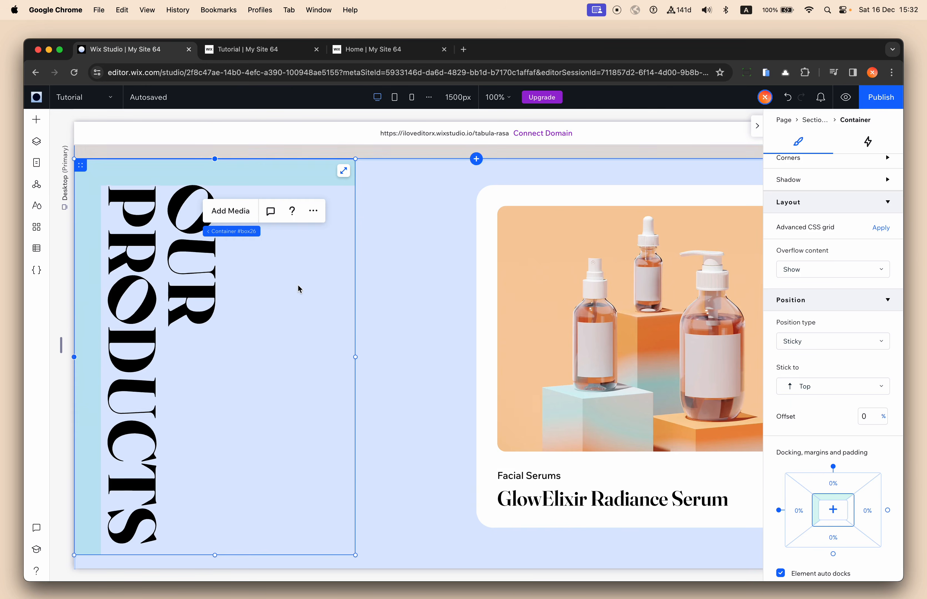
{"action": "scroll", "coordinate": [297, 284], "scroll_direction": "down", "scroll_amount": 10}
{"action": "left_click", "coordinate": [37, 121]}
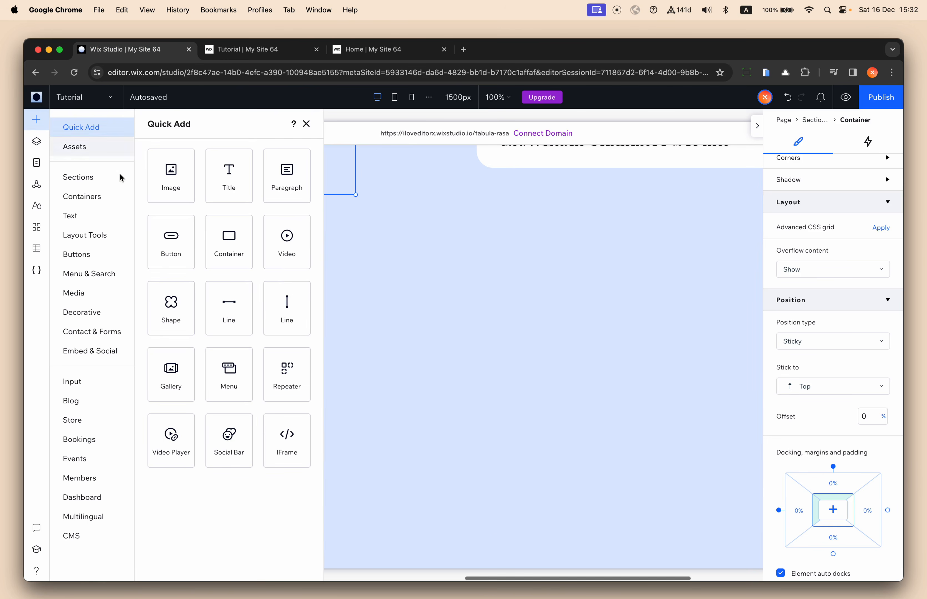
{"action": "left_click", "coordinate": [283, 303]}
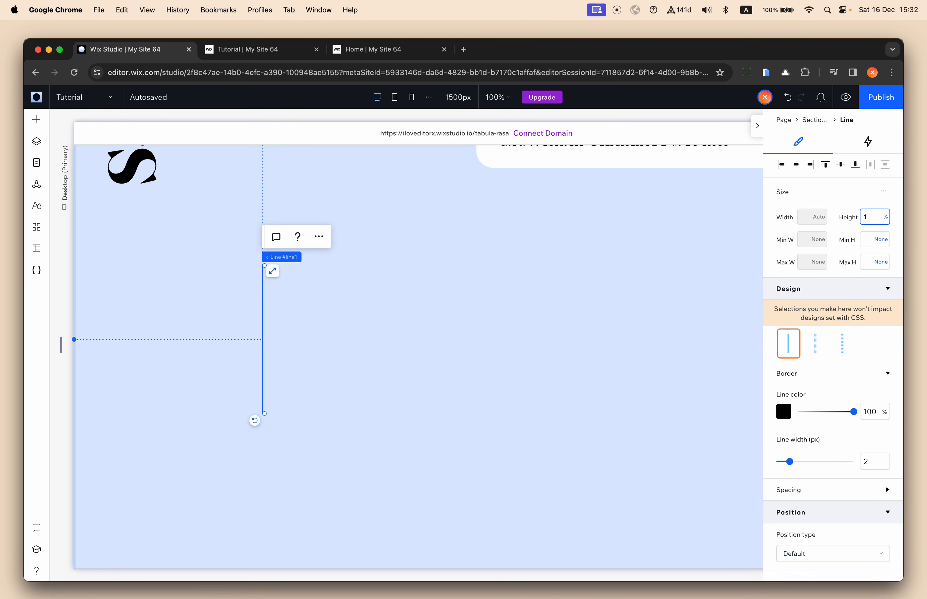
- Set the vertical line's height to 100 vh and its line width to 15 px
{"action": "left_click", "coordinate": [889, 221]}
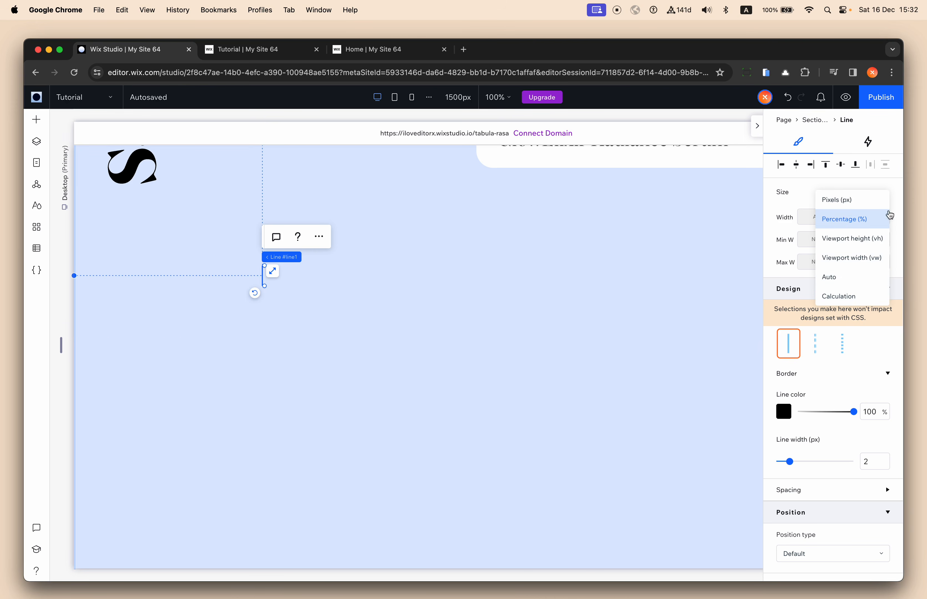
{"action": "left_click", "coordinate": [868, 218]}
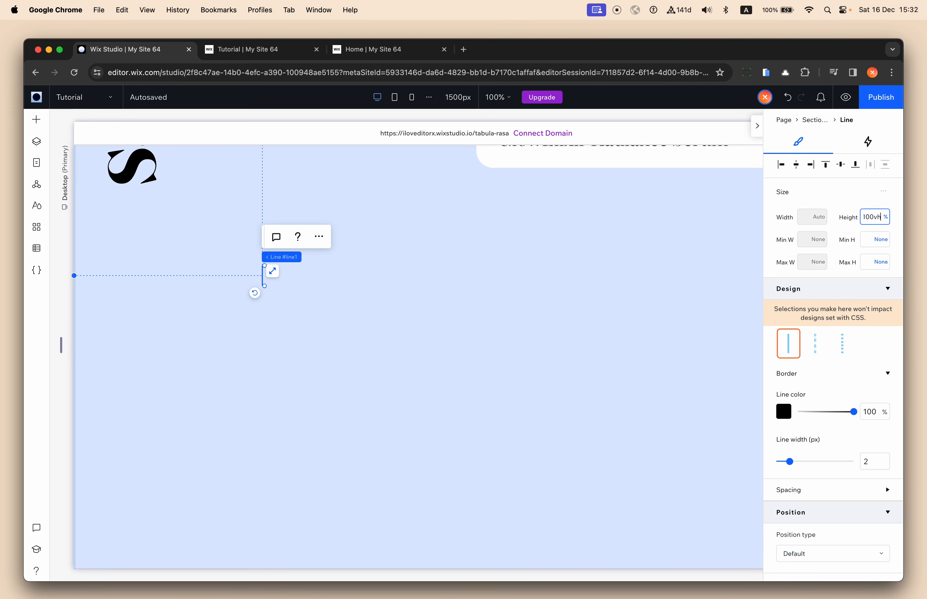
{"action": "key", "text": "Return"}
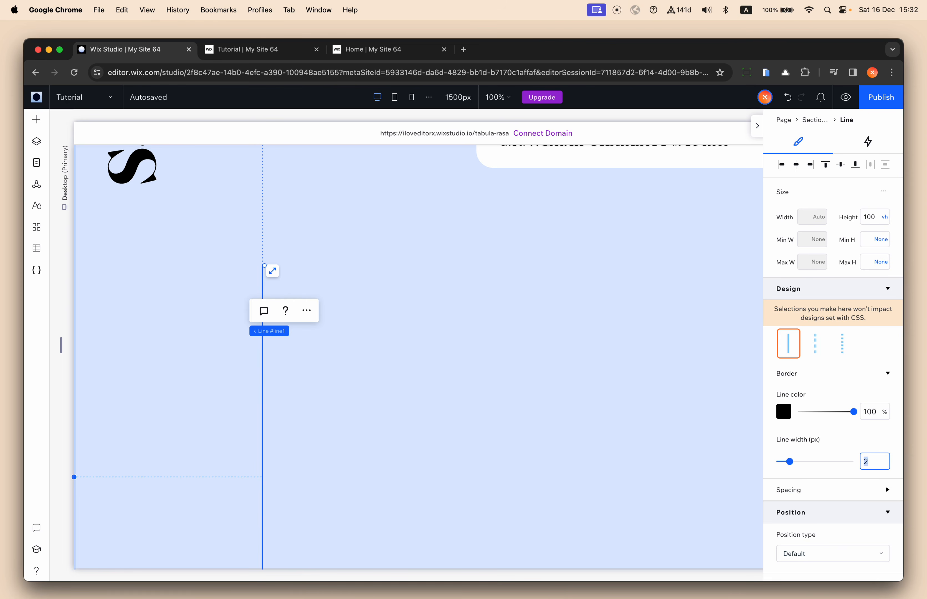
{"action": "type", "text": "15"}
{"action": "key", "text": "Return"}
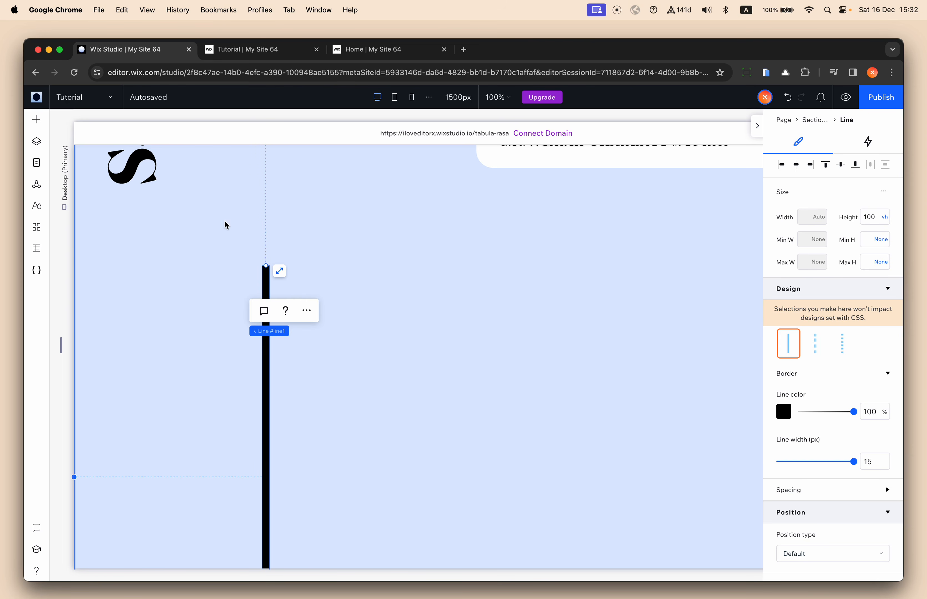
- Give the line a top margin of 100 vh and a left margin of 0%
{"action": "scroll", "coordinate": [218, 220], "scroll_direction": "up", "scroll_amount": 5}
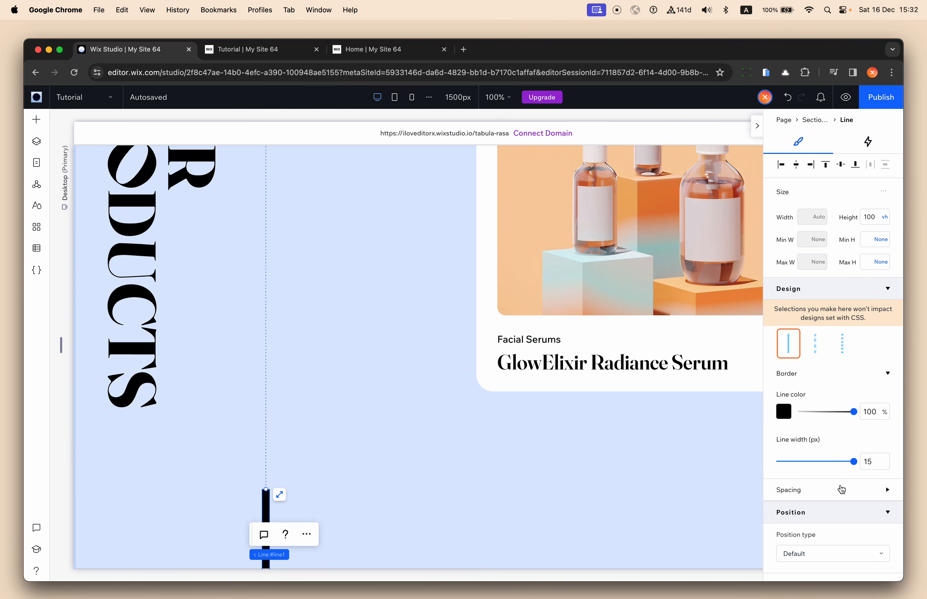
{"action": "scroll", "coordinate": [832, 428], "scroll_direction": "down", "scroll_amount": 5}
{"action": "left_click", "coordinate": [832, 432]}
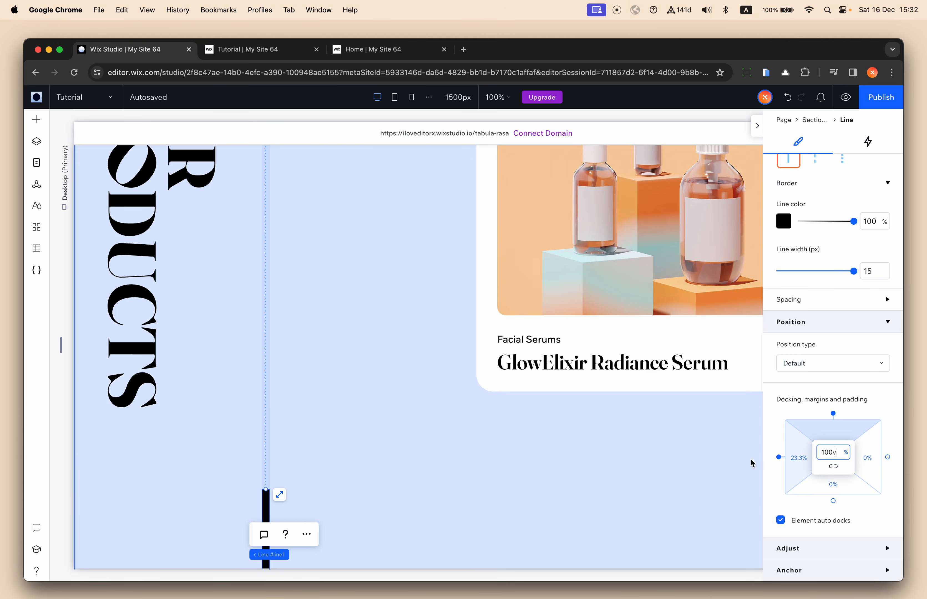
{"action": "key", "text": "Return"}
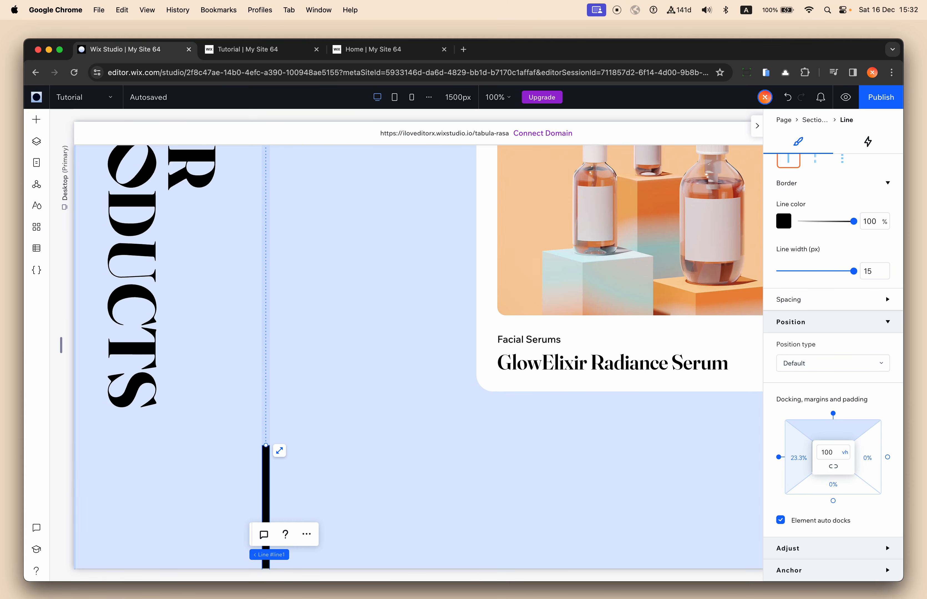
{"action": "left_click", "coordinate": [798, 466]}
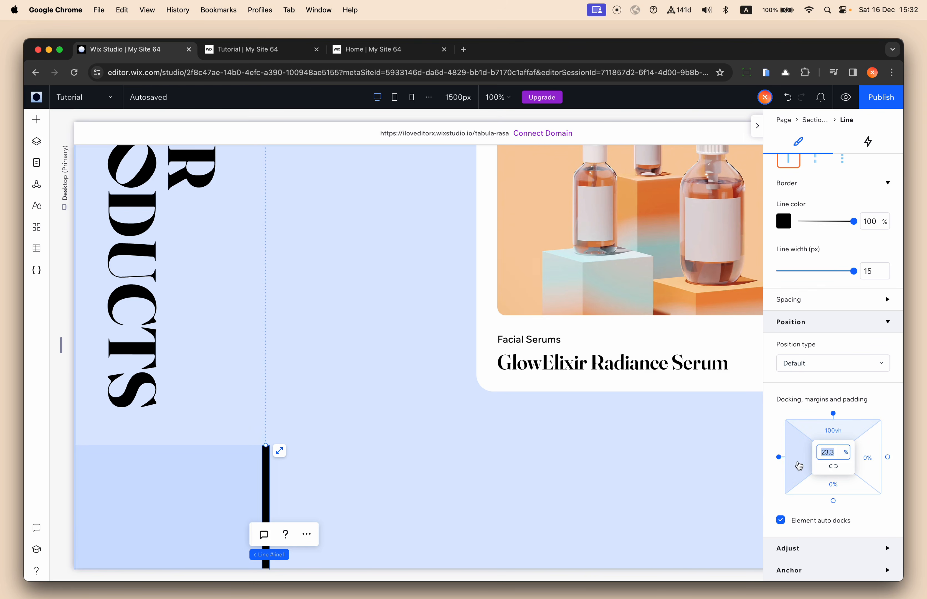
{"action": "type", "text": "0"}
{"action": "key", "text": "Return"}
{"action": "scroll", "coordinate": [372, 477], "scroll_direction": "down", "scroll_amount": 12}
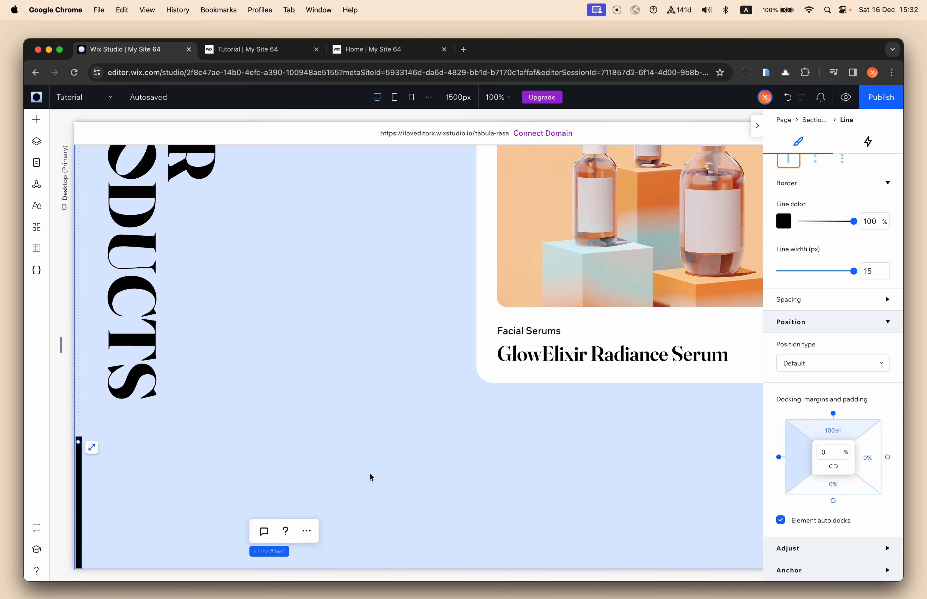
{"action": "scroll", "coordinate": [372, 477], "scroll_direction": "up", "scroll_amount": 10}
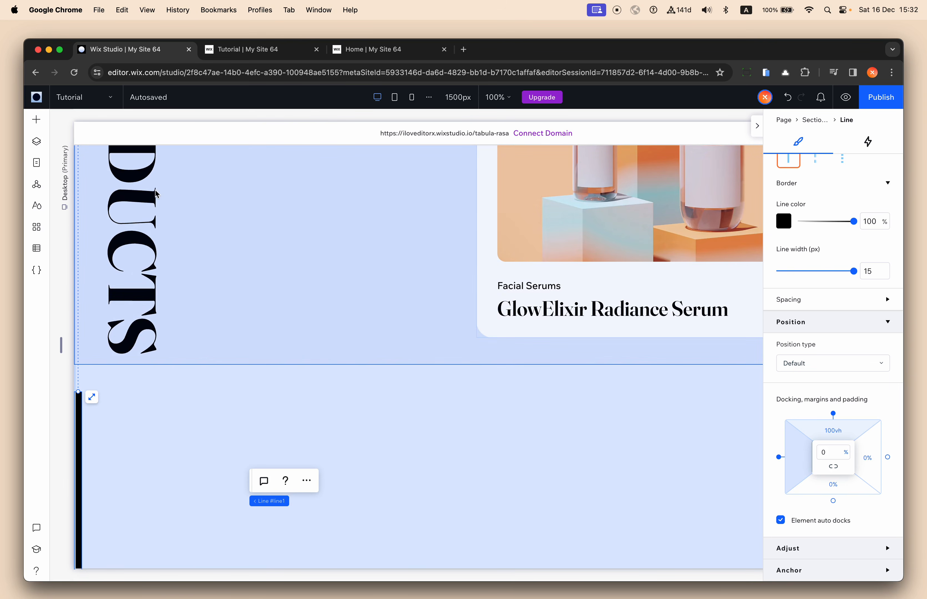
{"action": "scroll", "coordinate": [157, 193], "scroll_direction": "up", "scroll_amount": 3}
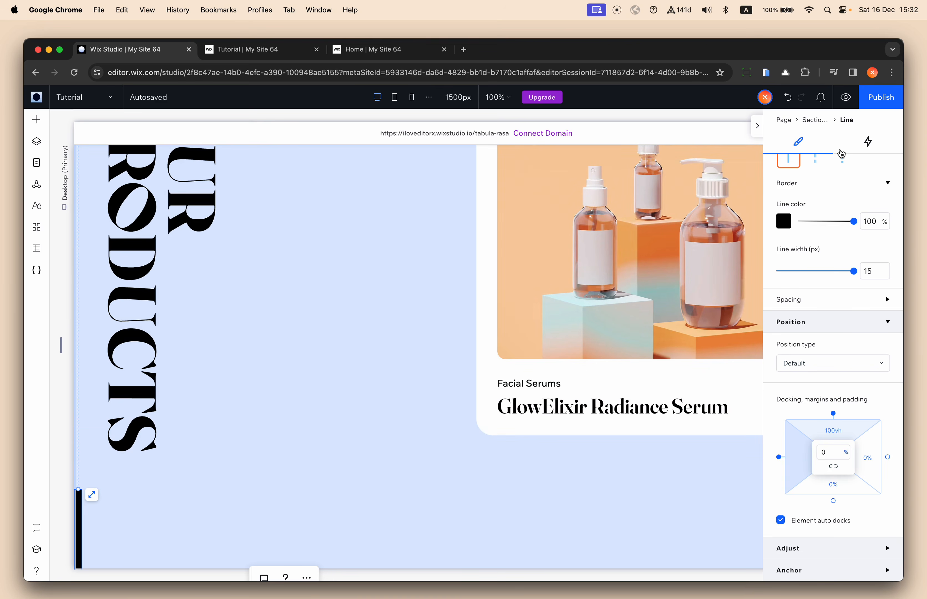
{"action": "left_click", "coordinate": [872, 143]}
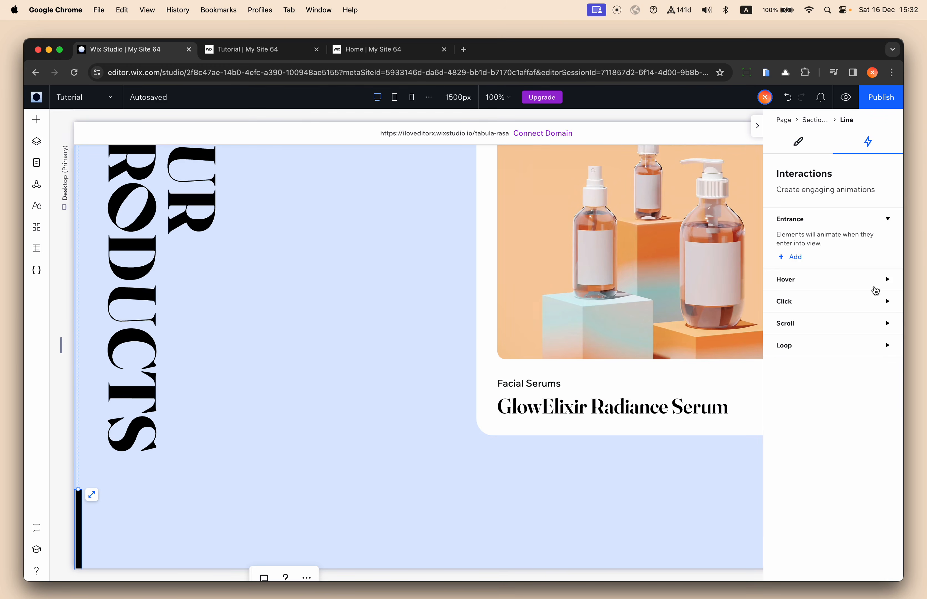
{"action": "left_click", "coordinate": [837, 328]}
{"action": "left_click", "coordinate": [793, 354]}
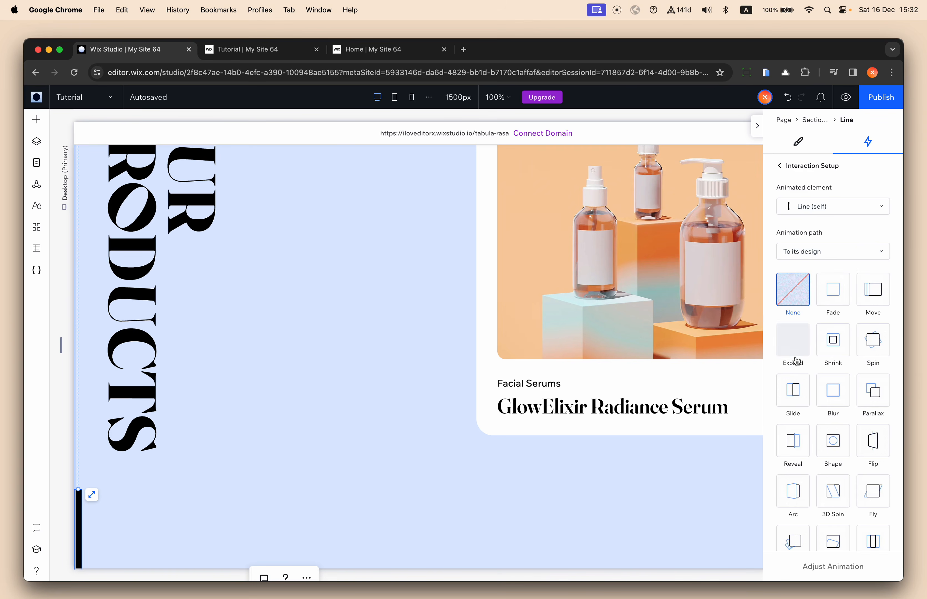
{"action": "left_click", "coordinate": [841, 206]}
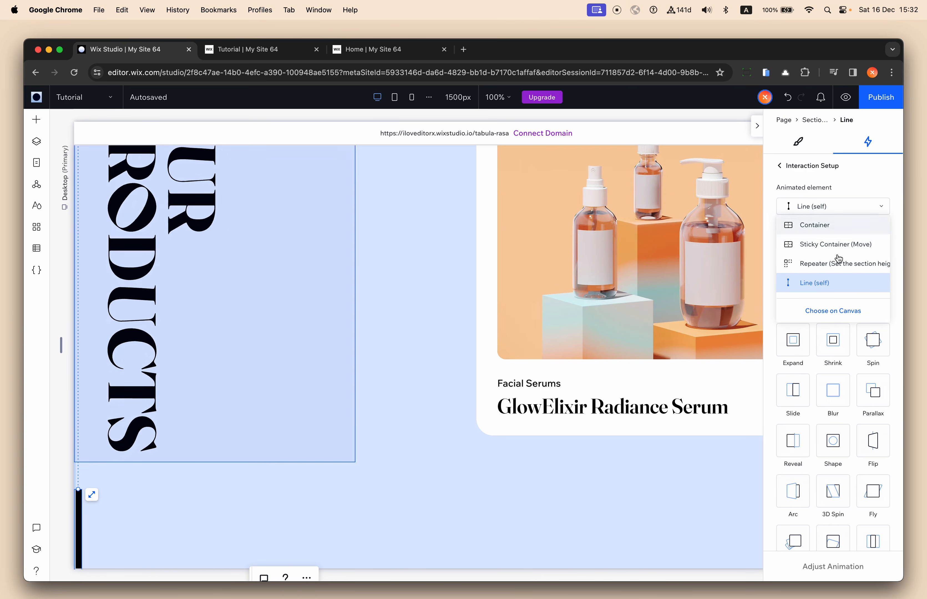
{"action": "left_click", "coordinate": [832, 311]}
{"action": "left_click", "coordinate": [290, 237]}
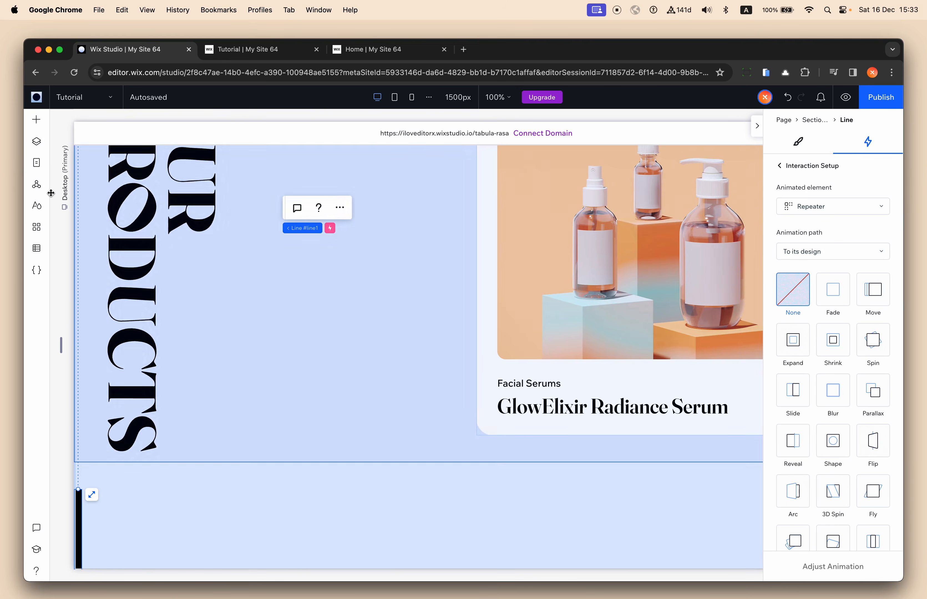
- Move the Our Products heading container to the front of the section's layer stack and close the layer list
{"action": "left_click", "coordinate": [36, 141]}
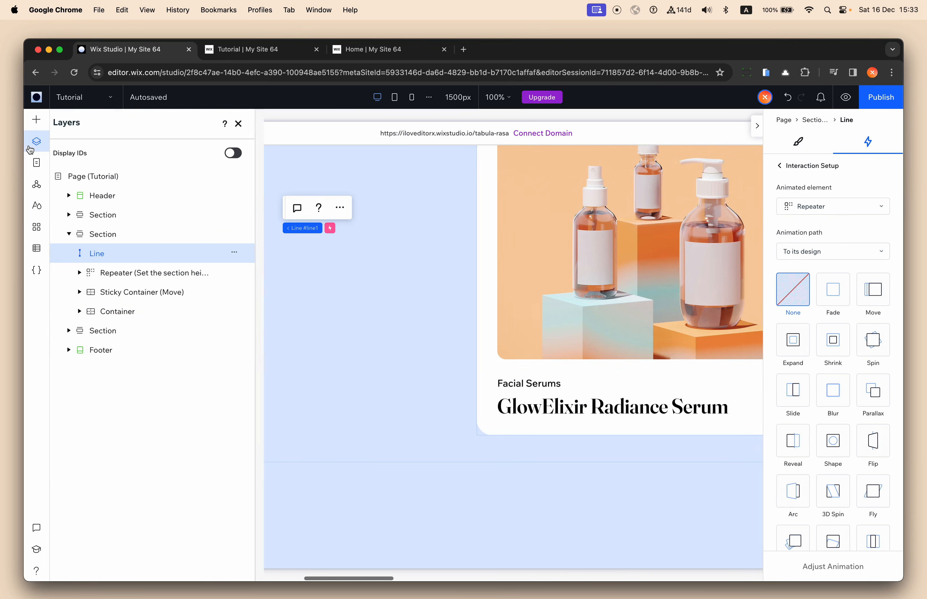
{"action": "left_click", "coordinate": [129, 311]}
{"action": "key", "text": "super+shift+Up"}
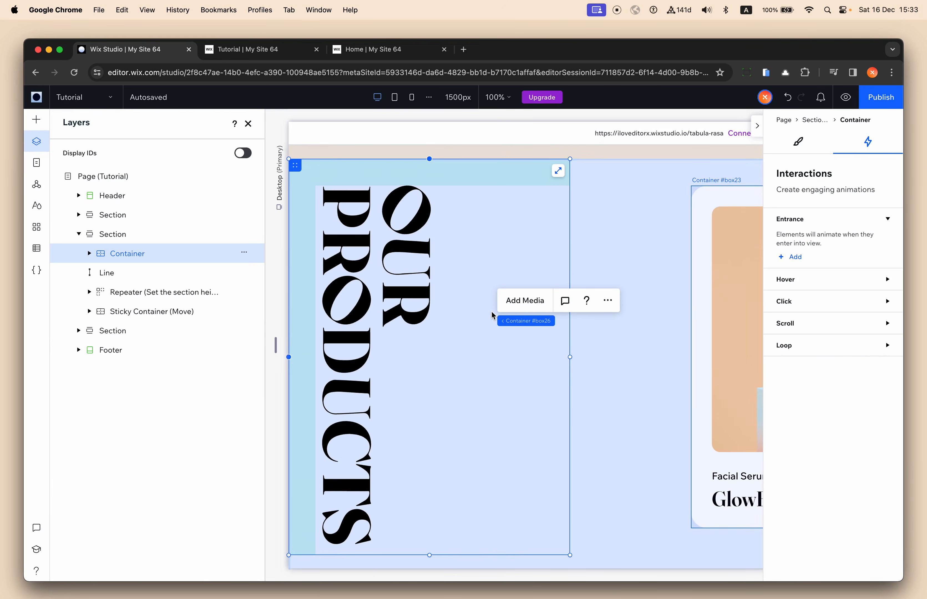
{"action": "left_click", "coordinate": [247, 124]}
- Add a scroll interaction to the line that fades the Our Products heading container, with the animation path From its design
{"action": "scroll", "coordinate": [440, 348], "scroll_direction": "down", "scroll_amount": 5}
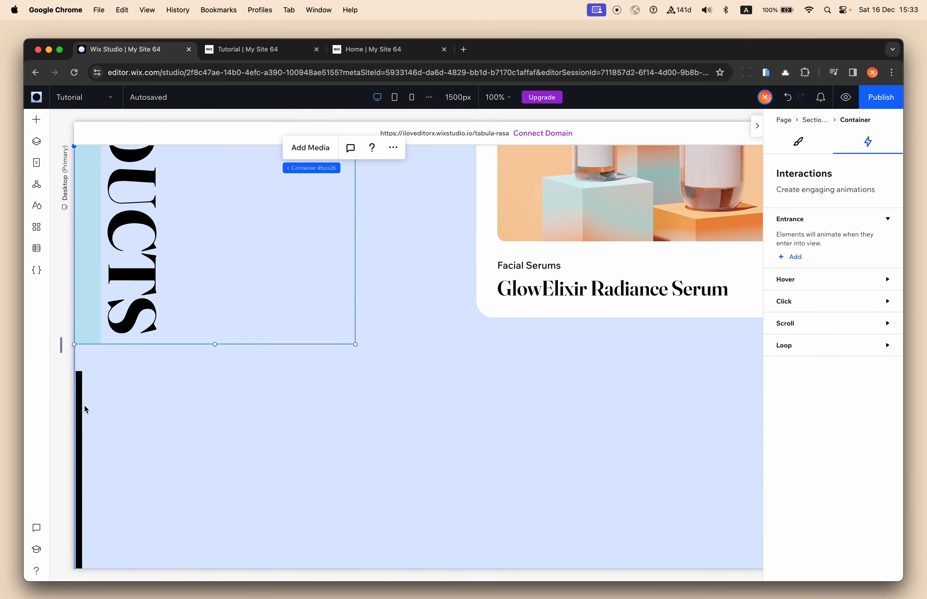
{"action": "left_click", "coordinate": [82, 395]}
{"action": "left_click", "coordinate": [789, 327]}
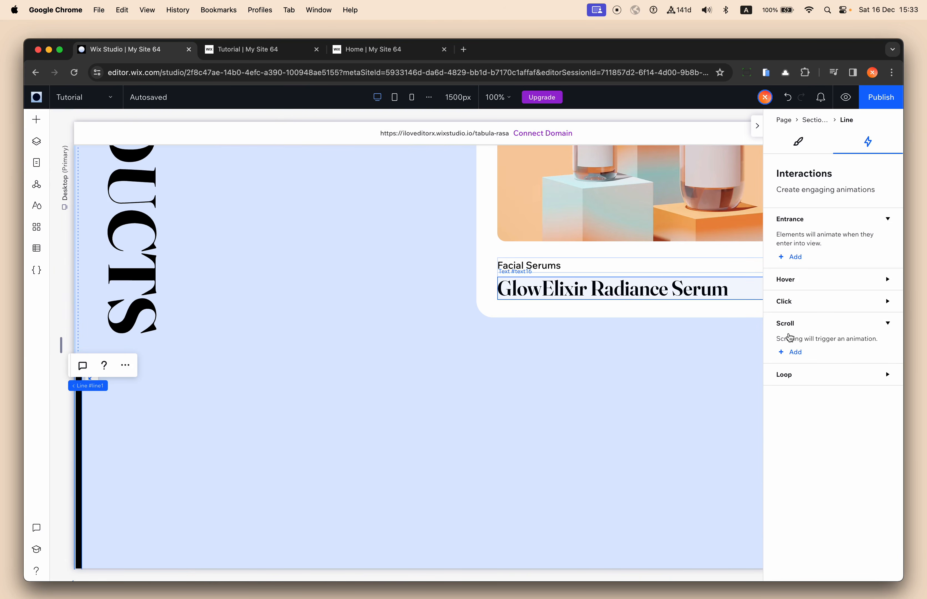
{"action": "left_click", "coordinate": [796, 352]}
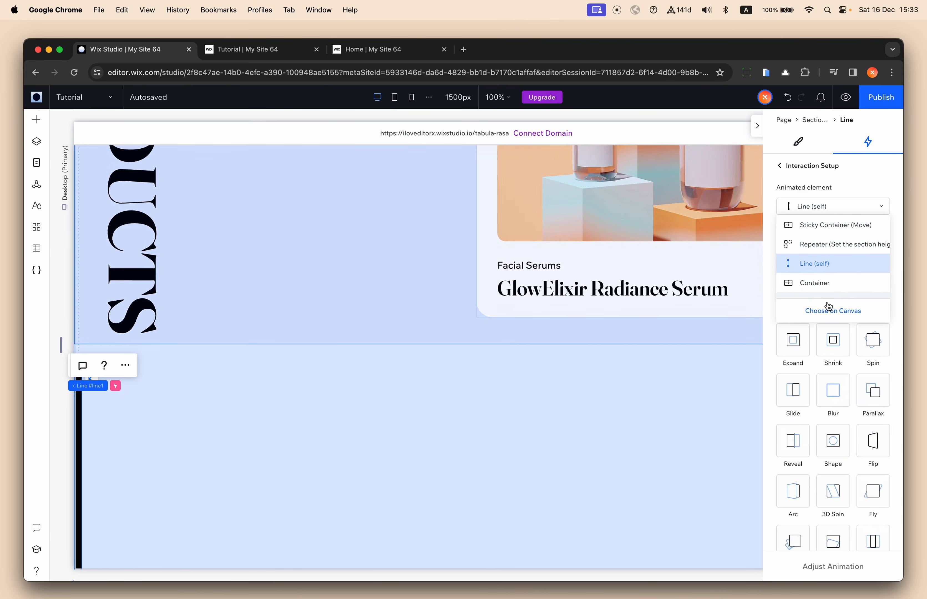
{"action": "left_click", "coordinate": [832, 310]}
{"action": "left_click", "coordinate": [253, 245]}
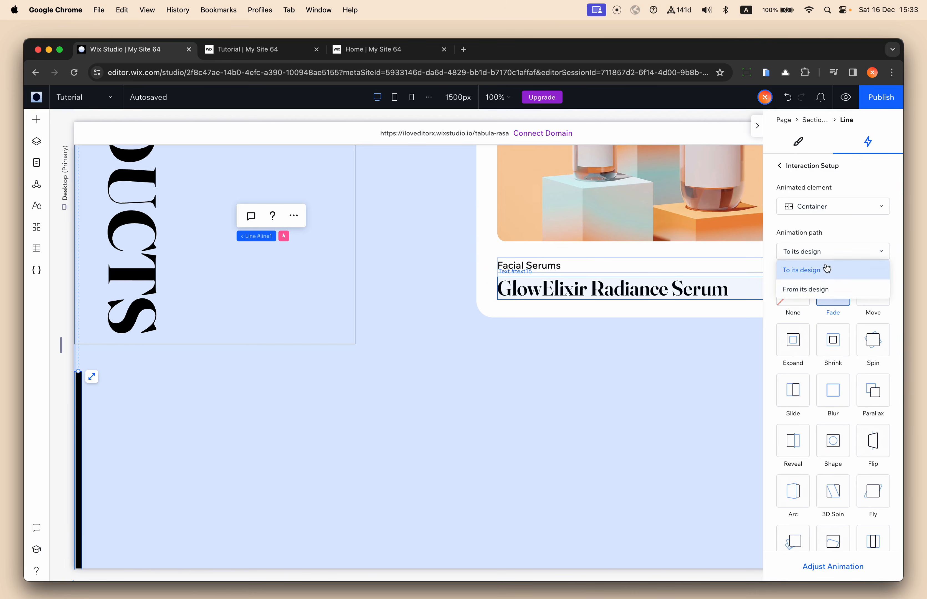
{"action": "left_click", "coordinate": [822, 289]}
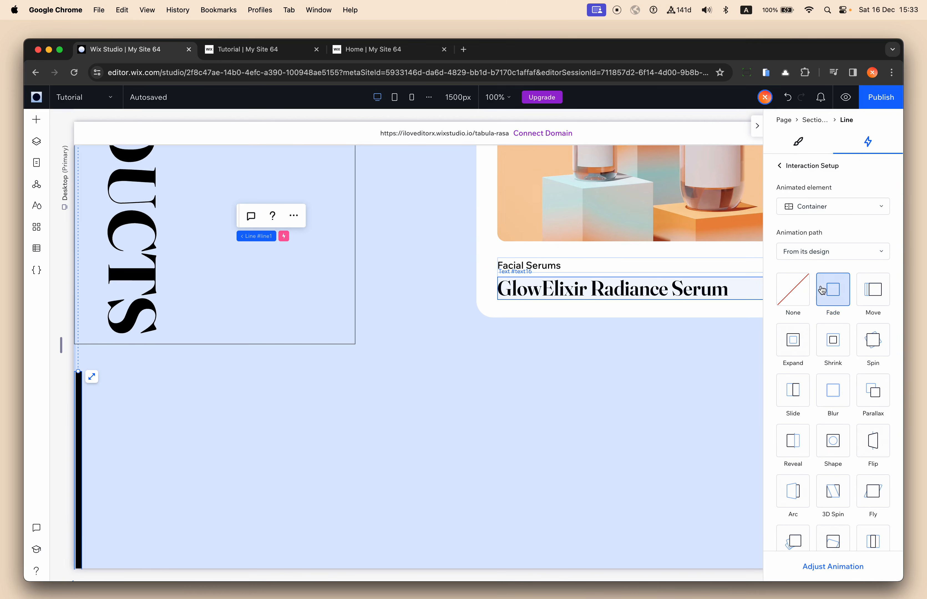
- Set the fade's animation area to run from 0% to 40% and preview it by scrolling the canvas
{"action": "left_click", "coordinate": [833, 567]}
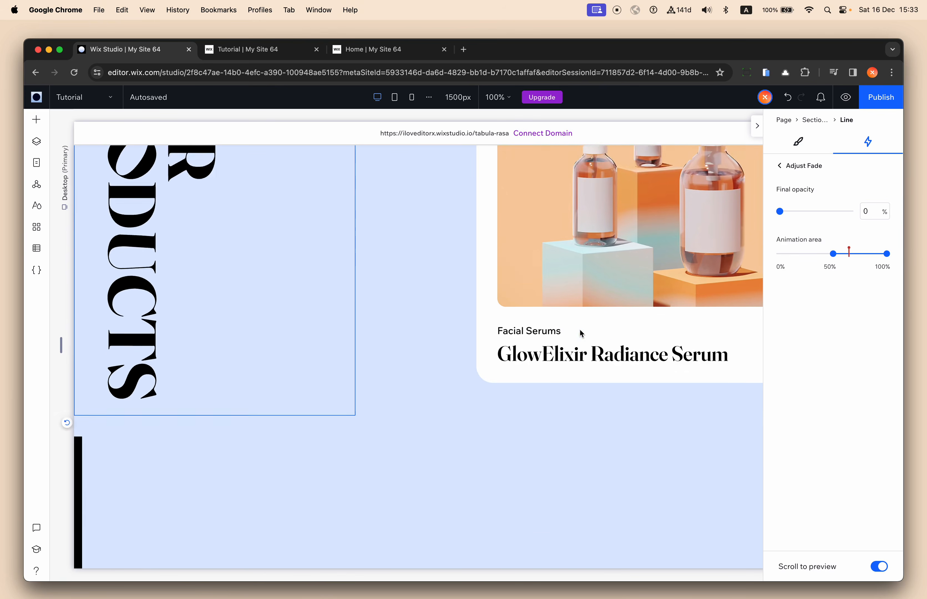
{"action": "scroll", "coordinate": [580, 333], "scroll_direction": "down", "scroll_amount": 2}
{"action": "scroll", "coordinate": [580, 334], "scroll_direction": "up", "scroll_amount": 3}
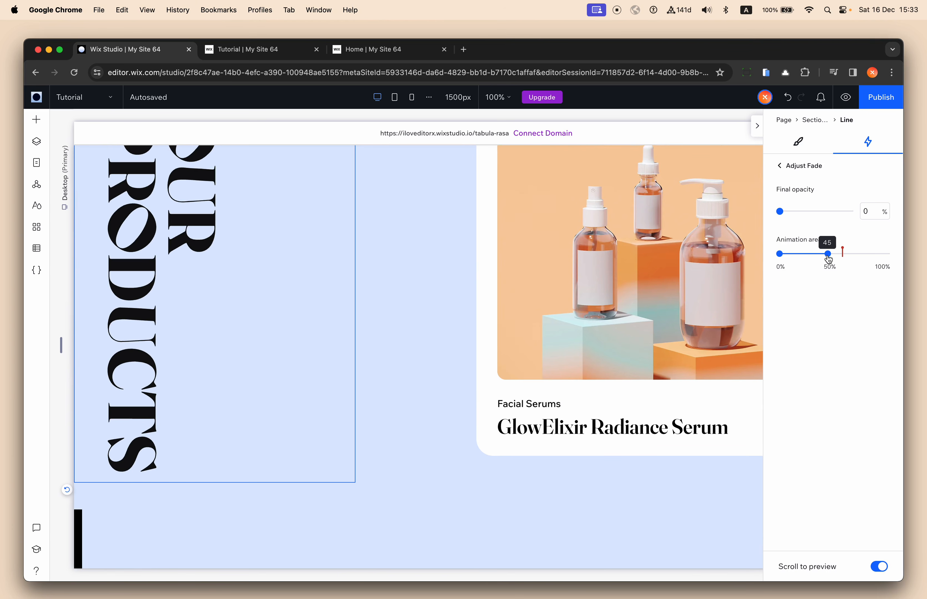
{"action": "scroll", "coordinate": [587, 362], "scroll_direction": "down", "scroll_amount": 5}
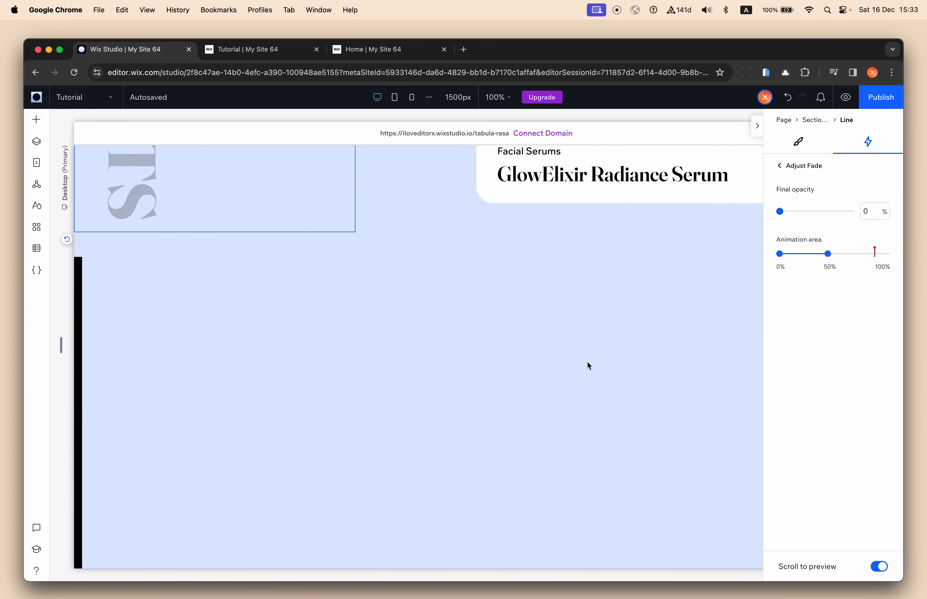
{"action": "scroll", "coordinate": [587, 361], "scroll_direction": "up", "scroll_amount": 4}
{"action": "scroll", "coordinate": [587, 360], "scroll_direction": "down", "scroll_amount": 2}
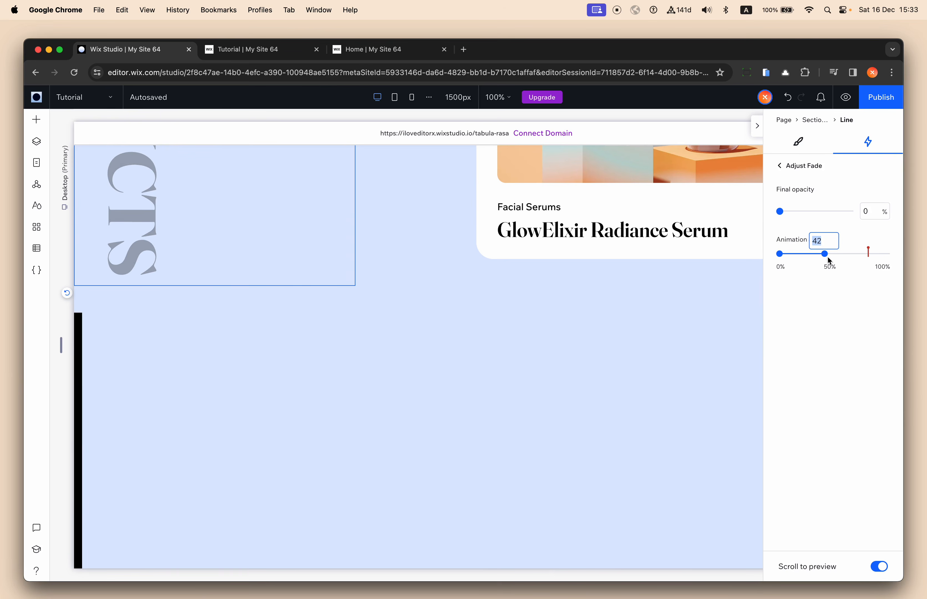
{"action": "type", "text": "40"}
{"action": "key", "text": "Return"}
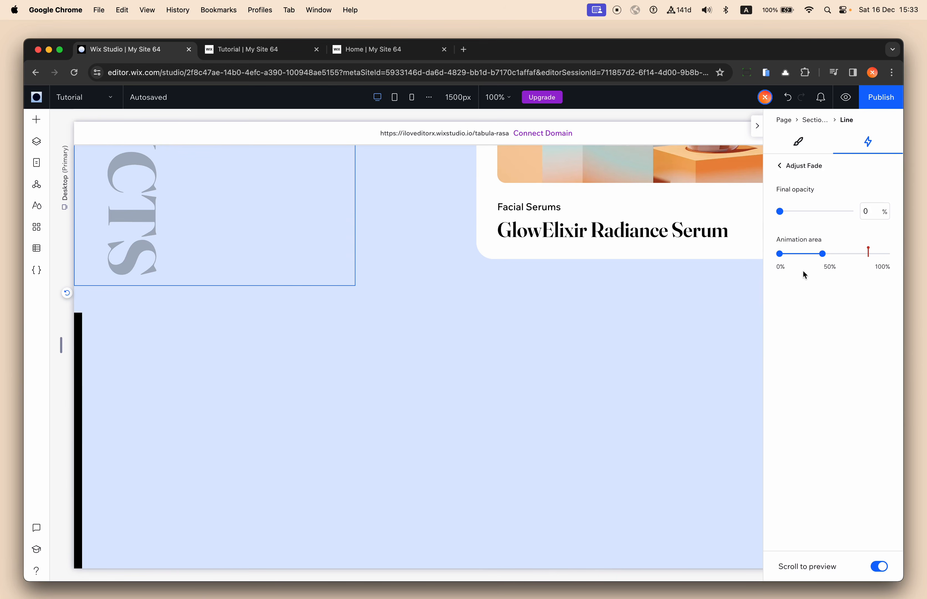
{"action": "scroll", "coordinate": [498, 355], "scroll_direction": "up", "scroll_amount": 8}
{"action": "scroll", "coordinate": [494, 356], "scroll_direction": "down", "scroll_amount": 4}
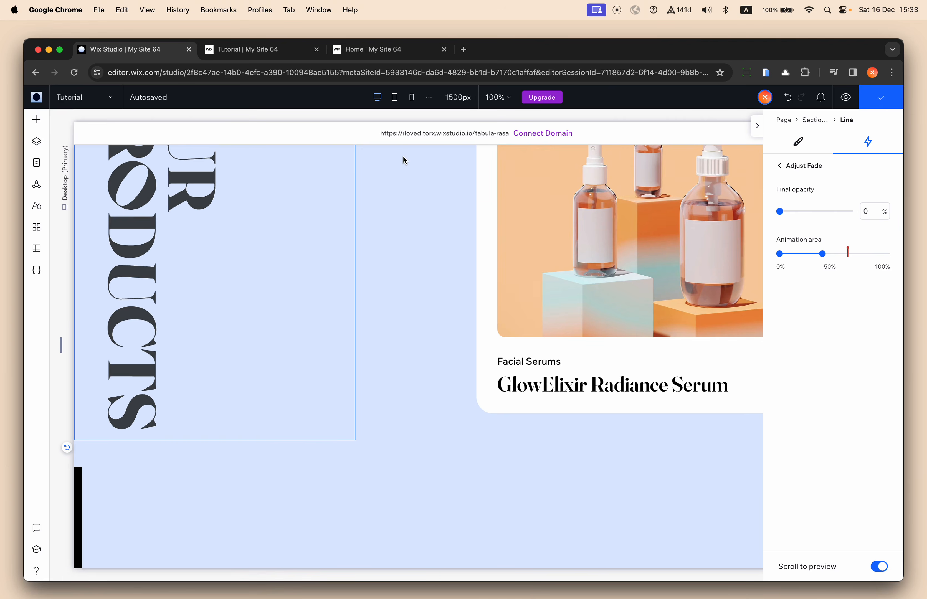
- Publish the site, reload the live Tutorial page and check how the Our Products heading fades while scrolling
{"action": "key", "text": "ctrl+Tab"}
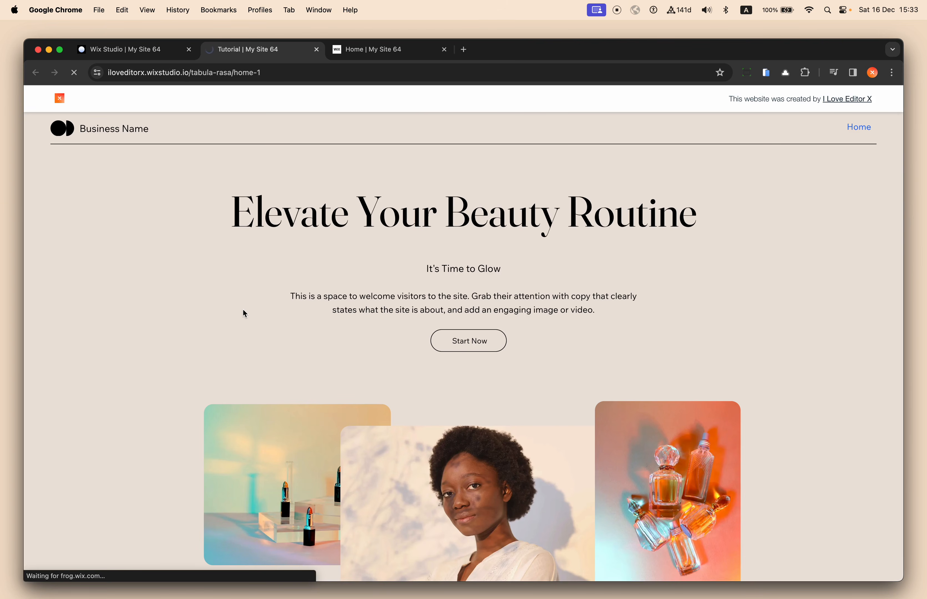
{"action": "scroll", "coordinate": [243, 308], "scroll_direction": "down", "scroll_amount": 10}
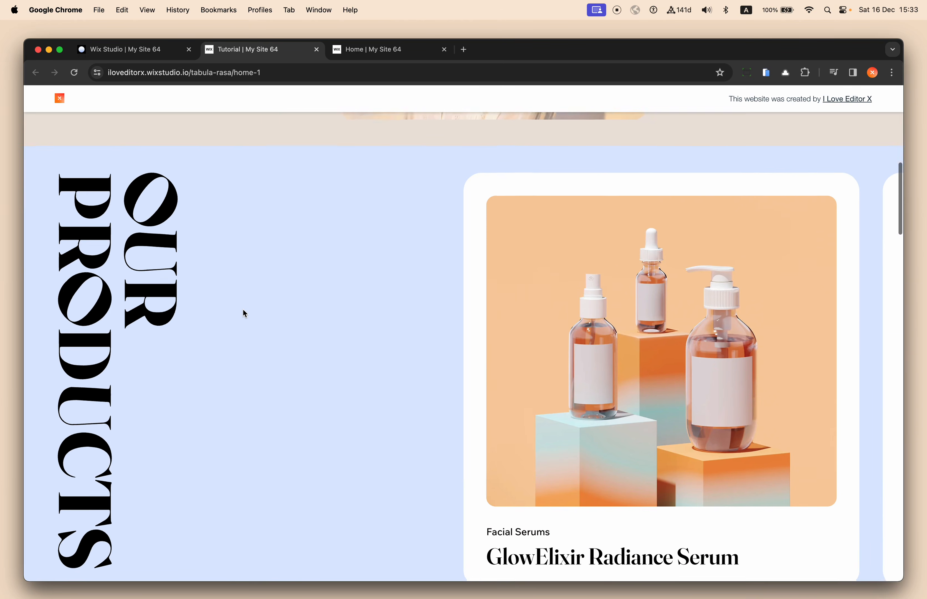
{"action": "scroll", "coordinate": [243, 308], "scroll_direction": "down", "scroll_amount": 5}
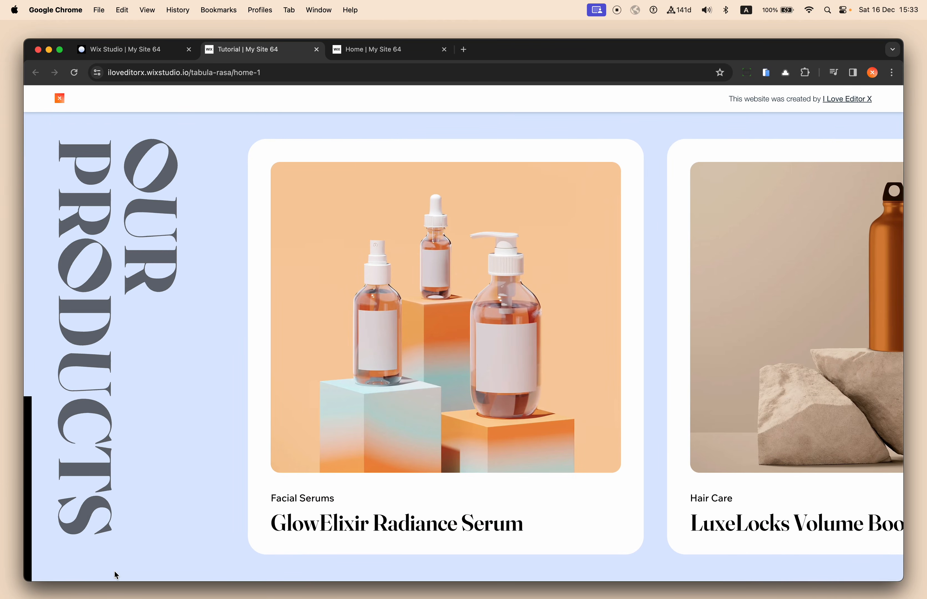
- Examine on the live Tutorial page how the Our Products heading fades and overlaps the product cards during the horizontal scroll
{"action": "scroll", "coordinate": [186, 458], "scroll_direction": "up", "scroll_amount": 5}
{"action": "scroll", "coordinate": [186, 457], "scroll_direction": "down", "scroll_amount": 7}
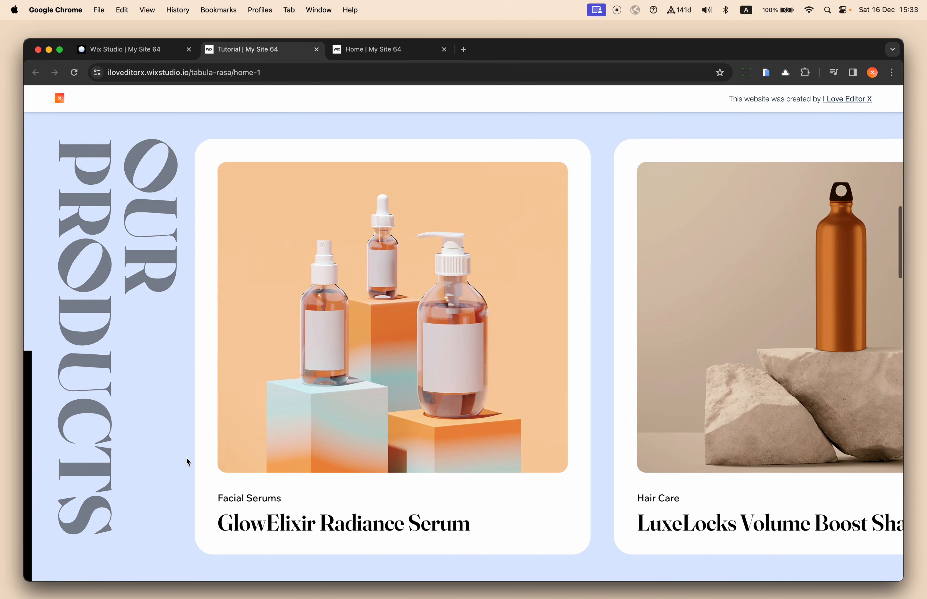
{"action": "scroll", "coordinate": [186, 457], "scroll_direction": "down", "scroll_amount": 4}
{"action": "scroll", "coordinate": [186, 457], "scroll_direction": "up", "scroll_amount": 5}
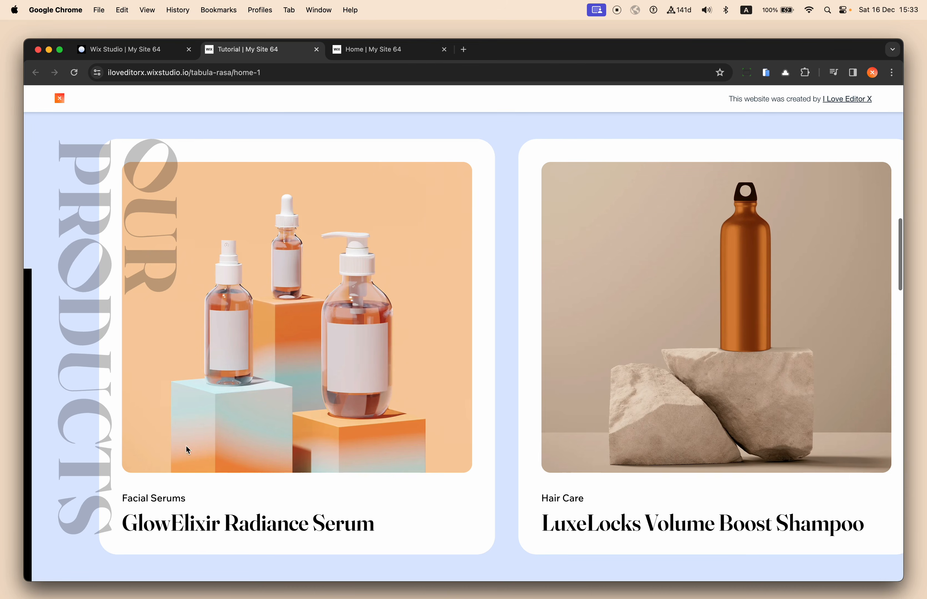
{"action": "scroll", "coordinate": [158, 437], "scroll_direction": "down", "scroll_amount": 10}
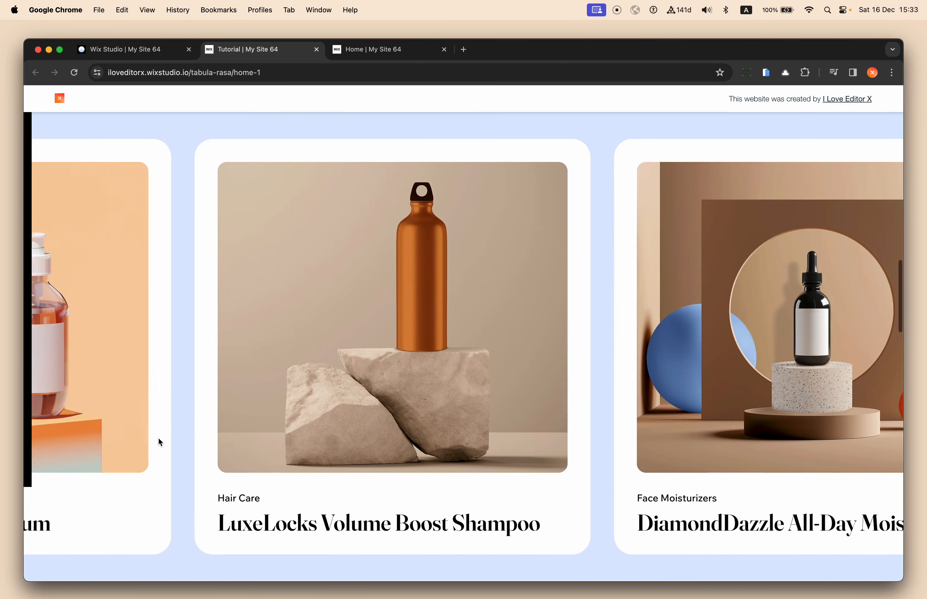
{"action": "scroll", "coordinate": [158, 438], "scroll_direction": "up", "scroll_amount": 10}
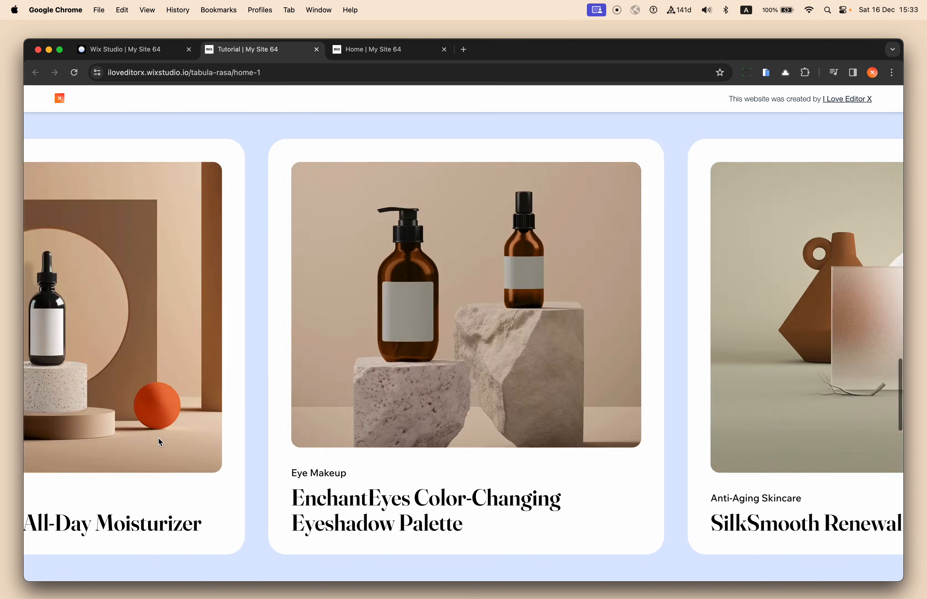
{"action": "scroll", "coordinate": [158, 438], "scroll_direction": "down", "scroll_amount": 5}
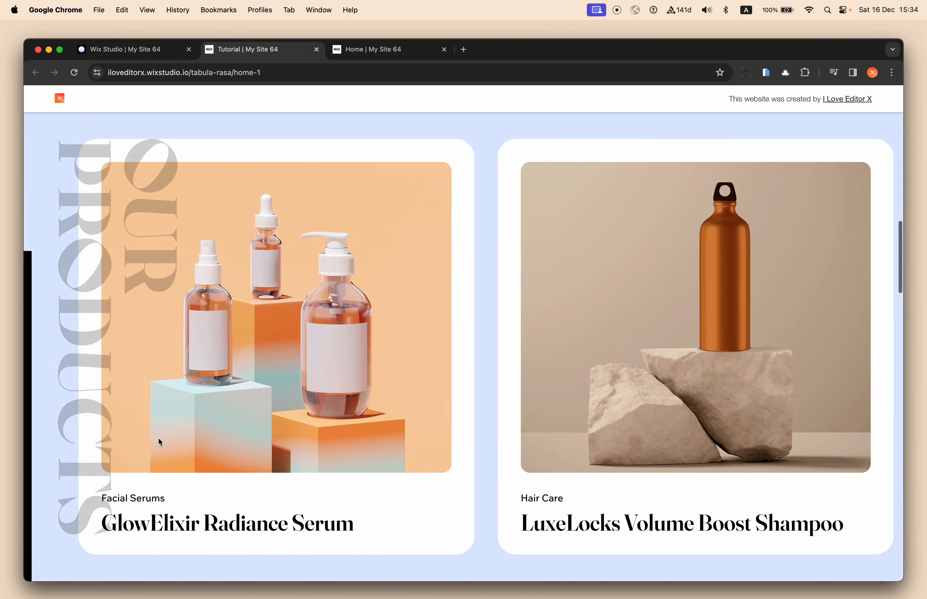
{"action": "scroll", "coordinate": [158, 438], "scroll_direction": "up", "scroll_amount": 8}
{"action": "scroll", "coordinate": [159, 438], "scroll_direction": "down", "scroll_amount": 5}
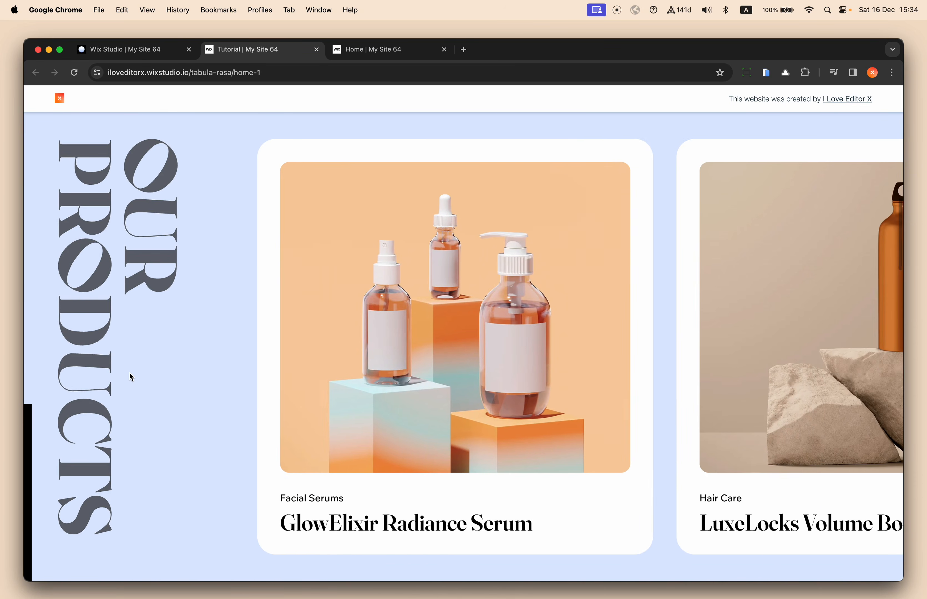
{"action": "scroll", "coordinate": [129, 372], "scroll_direction": "up", "scroll_amount": 5}
- Return to the site editor, dismiss the publish confirmation, and send the Our Products heading container behind the product cards
{"action": "left_click", "coordinate": [156, 49]}
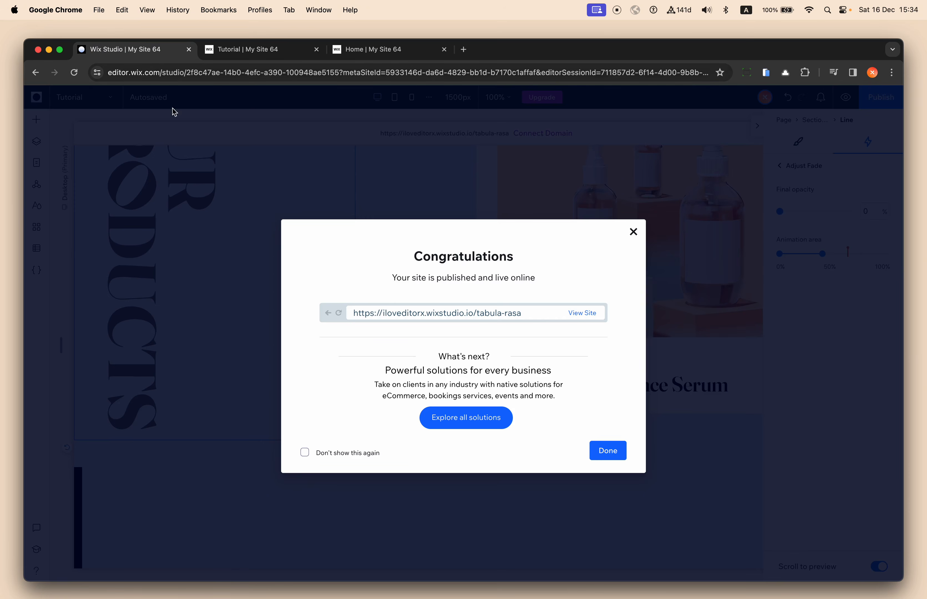
{"action": "left_click", "coordinate": [205, 189]}
{"action": "left_click", "coordinate": [318, 290]}
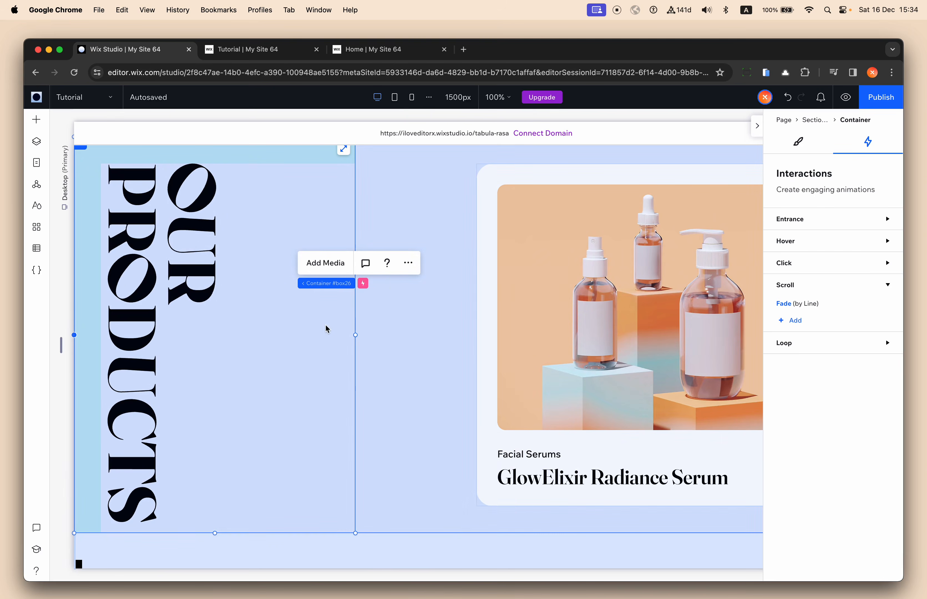
{"action": "left_click", "coordinate": [405, 270]}
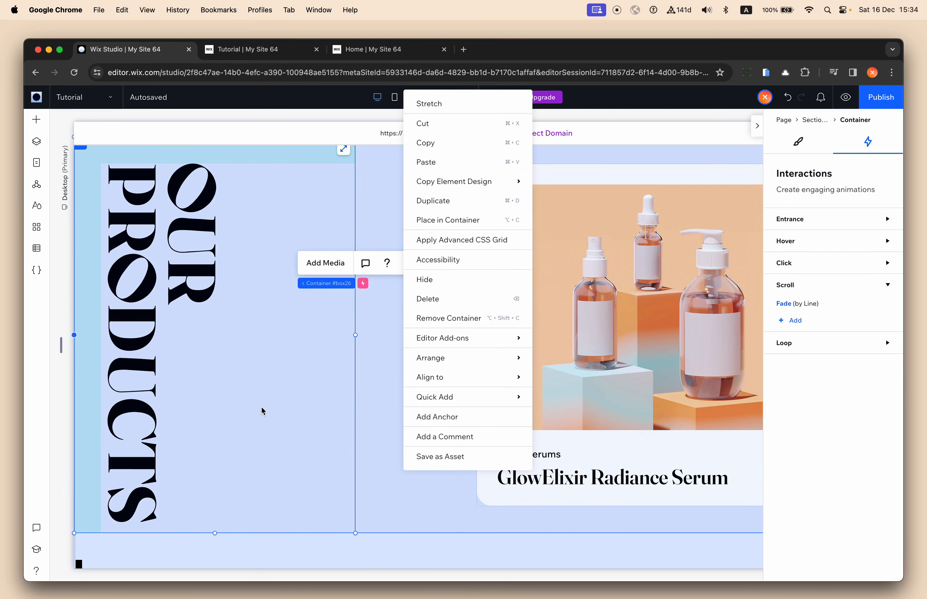
- Set the vertical line's colour opacity to 0% and show the layer list to check the section's stacking order
{"action": "scroll", "coordinate": [262, 409], "scroll_direction": "down", "scroll_amount": 6}
{"action": "left_click", "coordinate": [80, 312]}
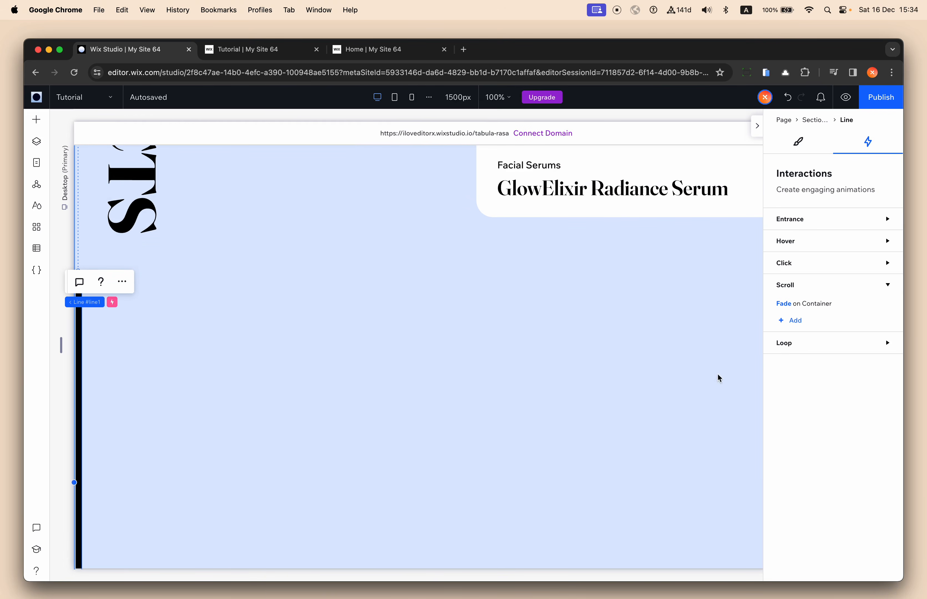
{"action": "left_click", "coordinate": [786, 149]}
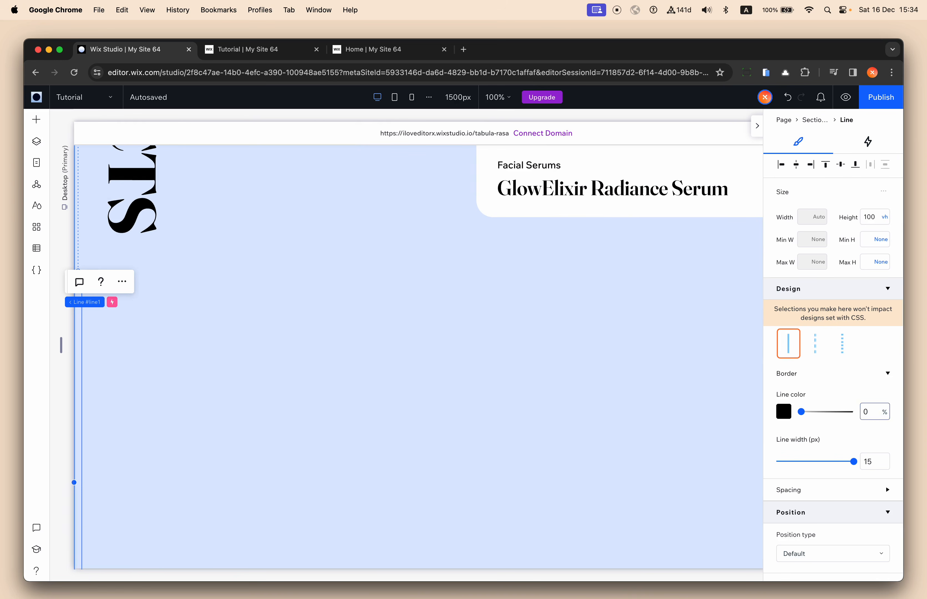
{"action": "left_click", "coordinate": [37, 142]}
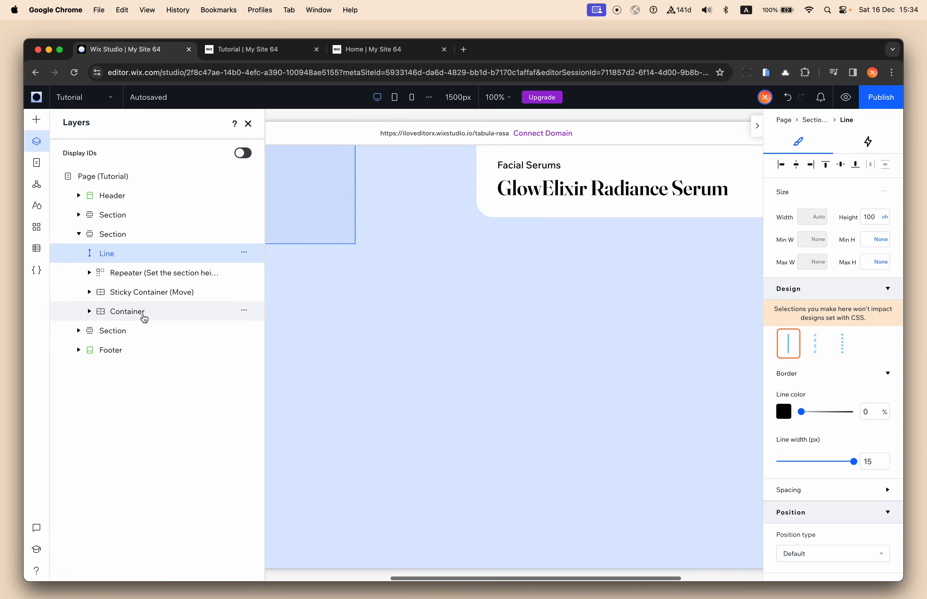
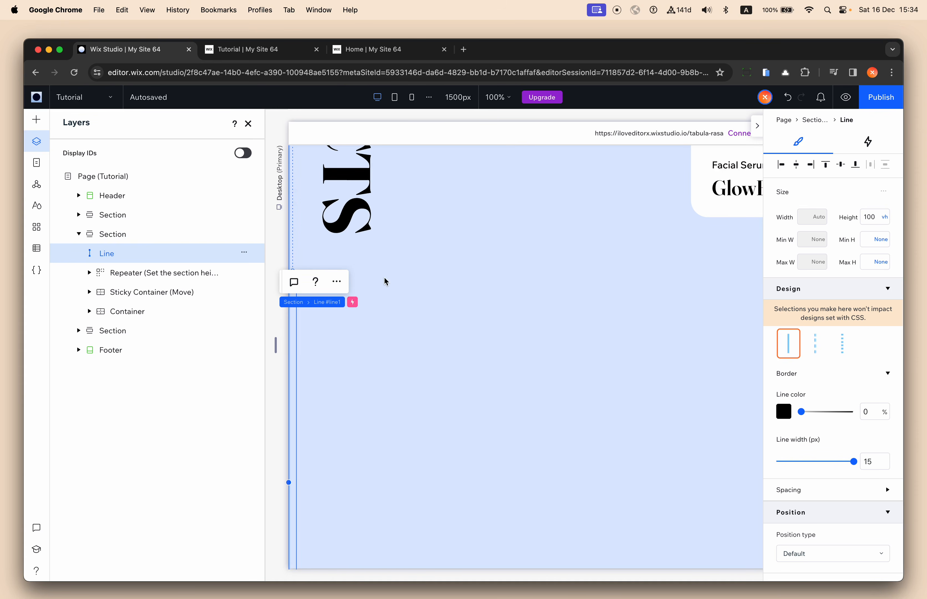
- Publish the site with the transparent line and reload the live Tutorial page
{"action": "left_click", "coordinate": [883, 102]}
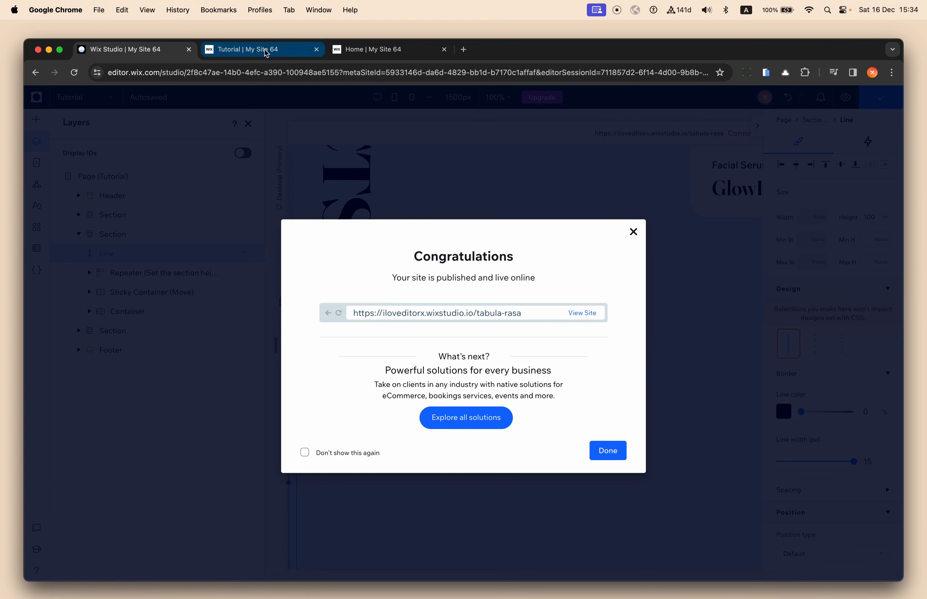
{"action": "left_click", "coordinate": [264, 49]}
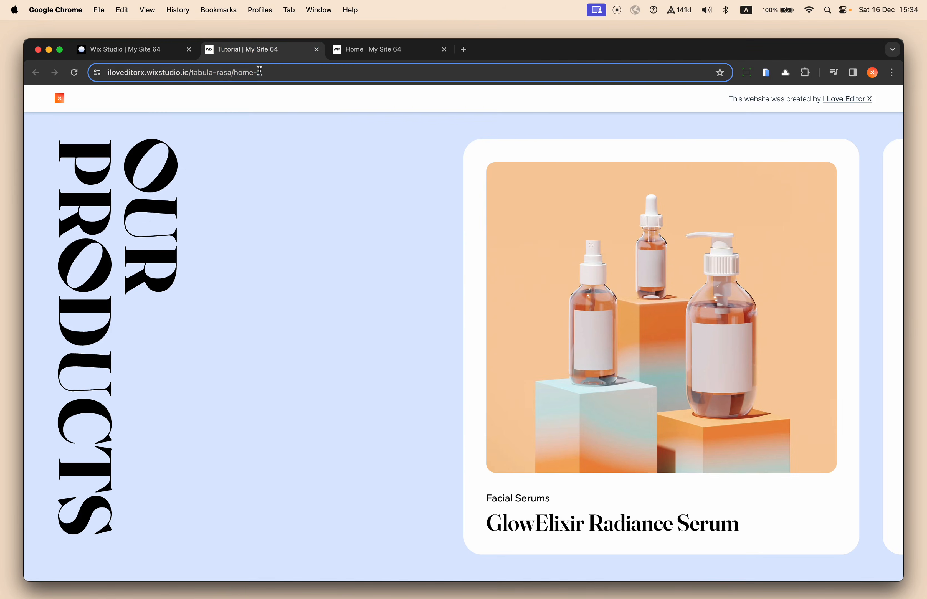
{"action": "key", "text": "Return"}
- Back in the editor, close the publish confirmation and layer list, and set the product section's background colour opacity to 0%
{"action": "left_click", "coordinate": [174, 55]}
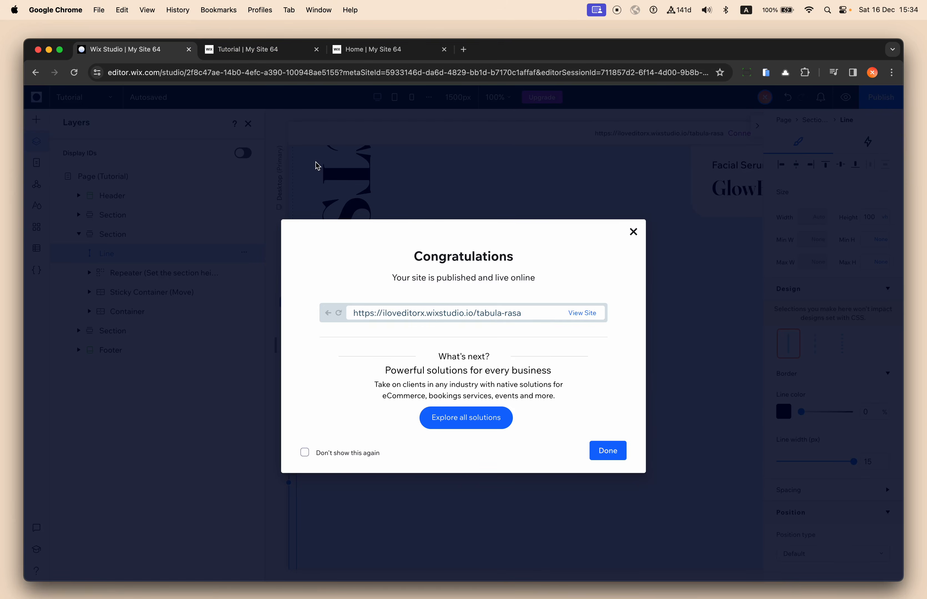
{"action": "left_click", "coordinate": [315, 162]}
{"action": "left_click", "coordinate": [248, 123]}
{"action": "scroll", "coordinate": [320, 182], "scroll_direction": "up", "scroll_amount": 5}
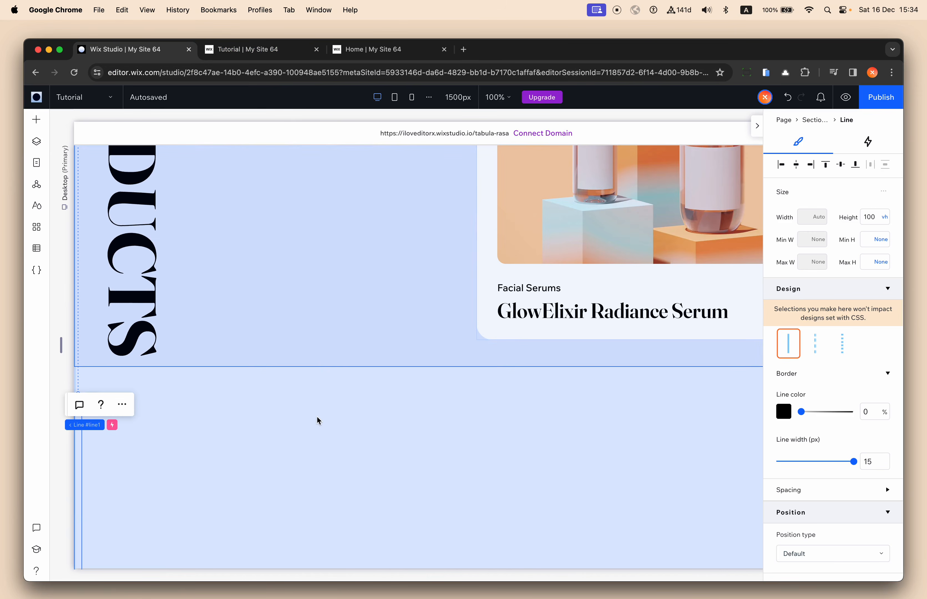
{"action": "left_click", "coordinate": [319, 421]}
{"action": "left_click", "coordinate": [786, 329]}
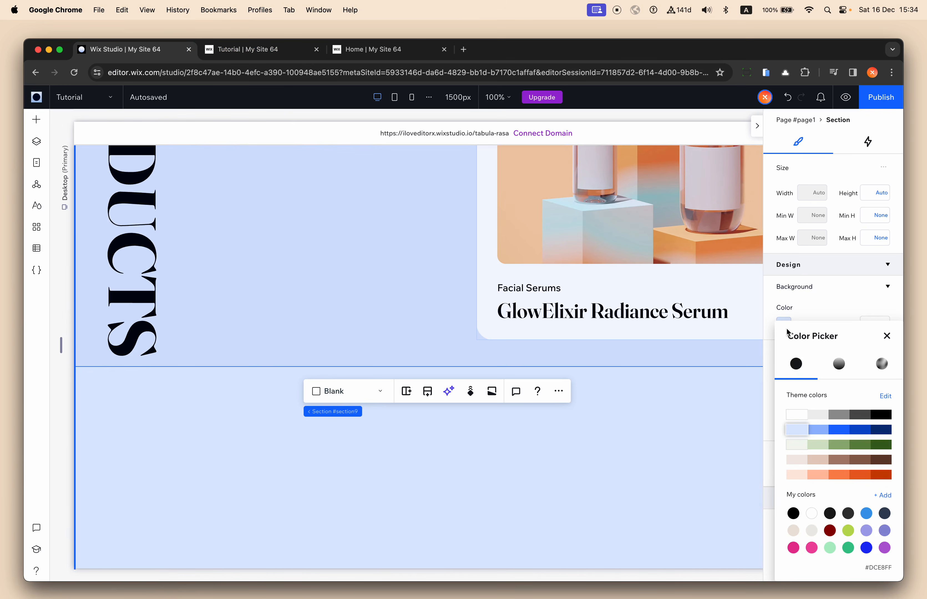
{"action": "left_click", "coordinate": [800, 315]}
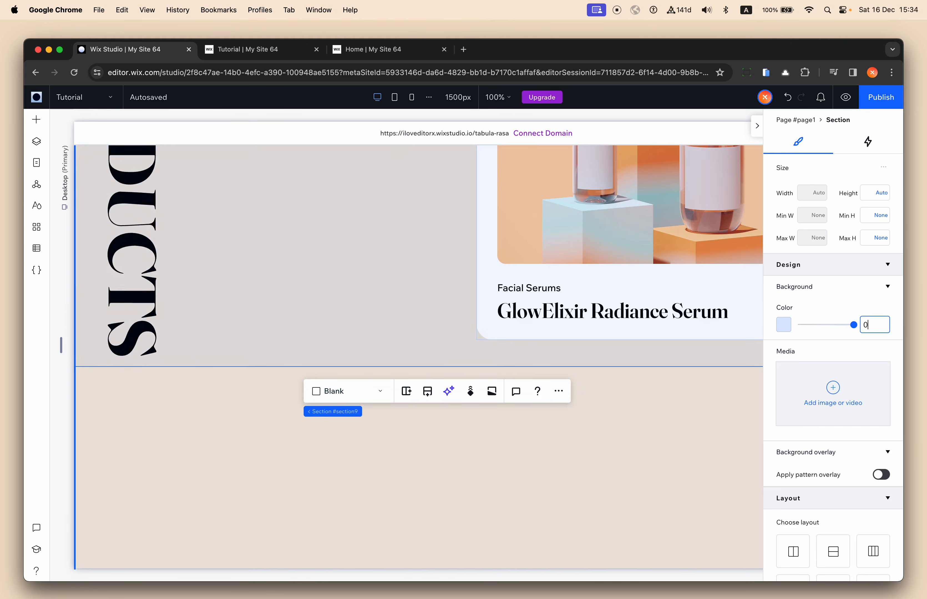
{"action": "key", "text": "Return"}
{"action": "scroll", "coordinate": [550, 281], "scroll_direction": "up", "scroll_amount": 6}
{"action": "scroll", "coordinate": [551, 282], "scroll_direction": "down", "scroll_amount": 4}
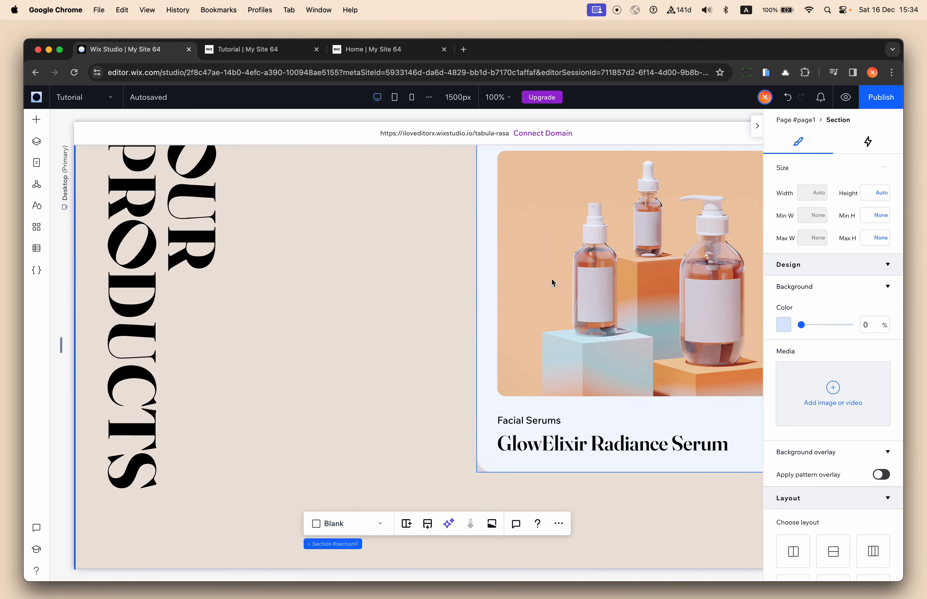
- Publish the site with the transparent section background and reload the live Tutorial page
{"action": "left_click", "coordinate": [885, 108]}
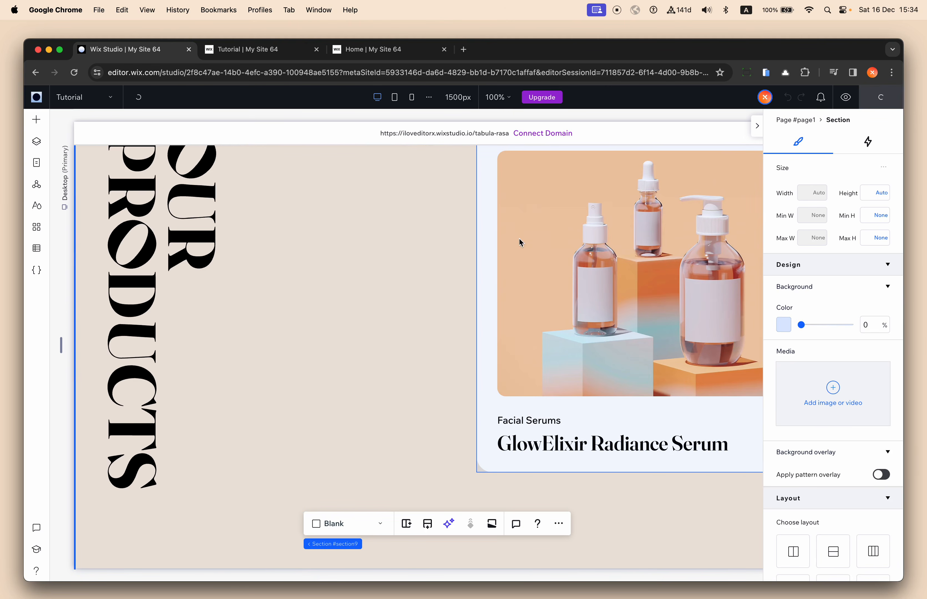
{"action": "left_click", "coordinate": [278, 54]}
{"action": "left_click", "coordinate": [281, 69]}
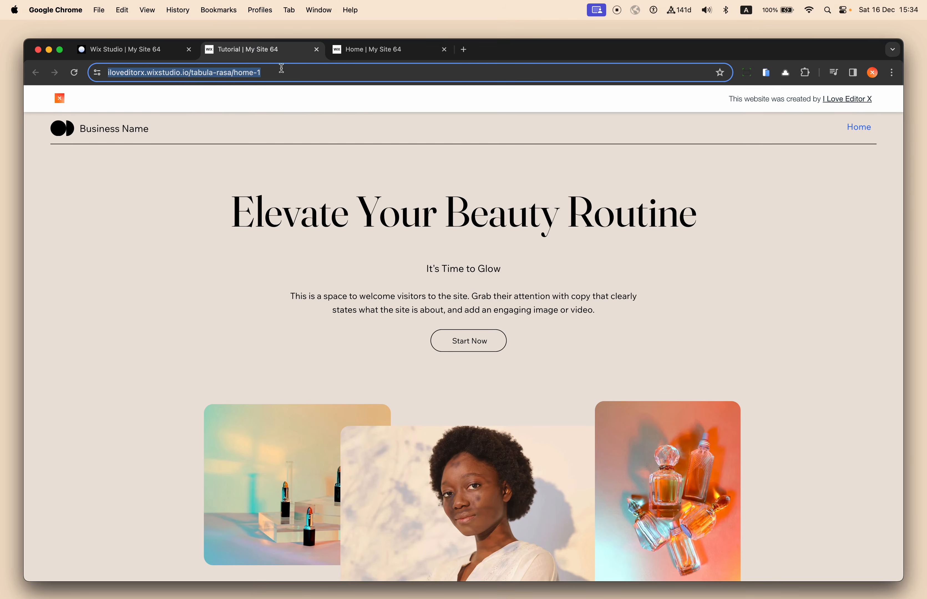
{"action": "key", "text": "Return"}
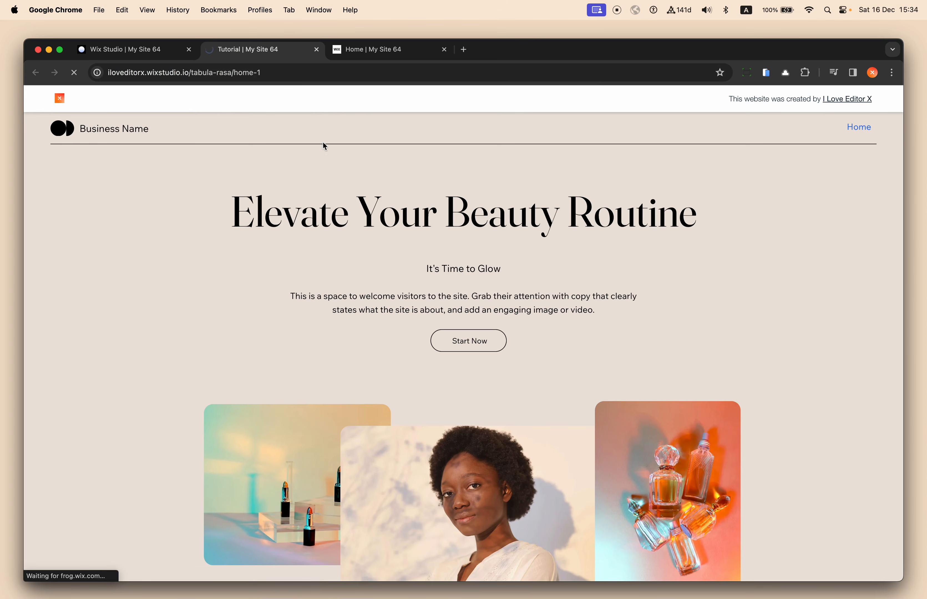
- Review the live product section from start to end, checking the heading's fade behind the cards, the card movement and the background
{"action": "scroll", "coordinate": [378, 278], "scroll_direction": "down", "scroll_amount": 15}
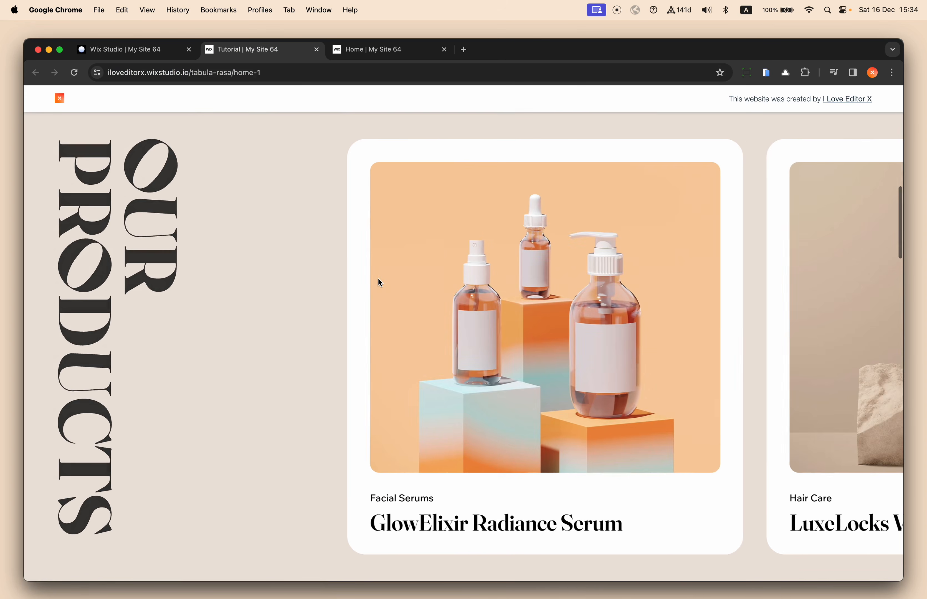
{"action": "scroll", "coordinate": [377, 277], "scroll_direction": "down", "scroll_amount": 5}
{"action": "scroll", "coordinate": [377, 277], "scroll_direction": "up", "scroll_amount": 3}
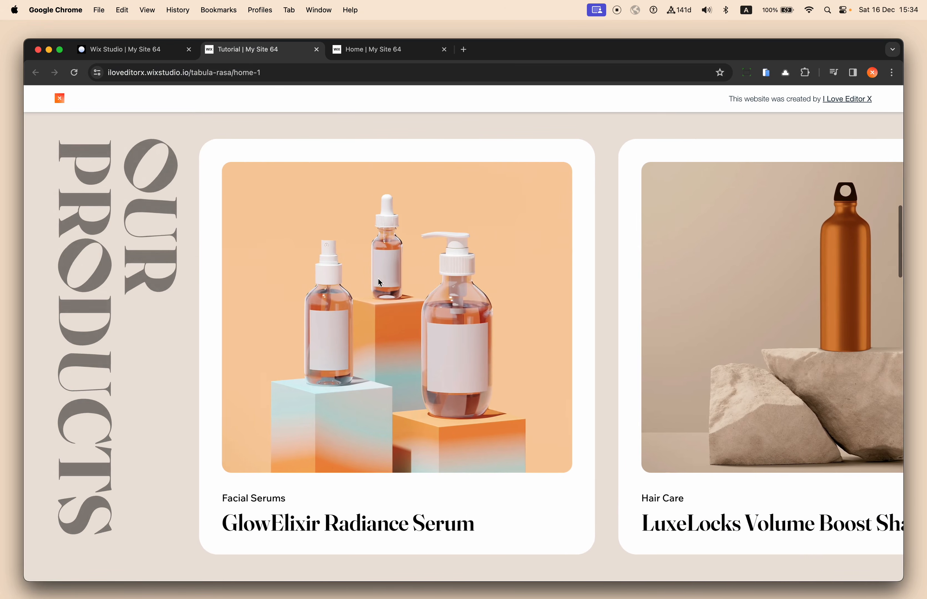
{"action": "scroll", "coordinate": [377, 277], "scroll_direction": "down", "scroll_amount": 3}
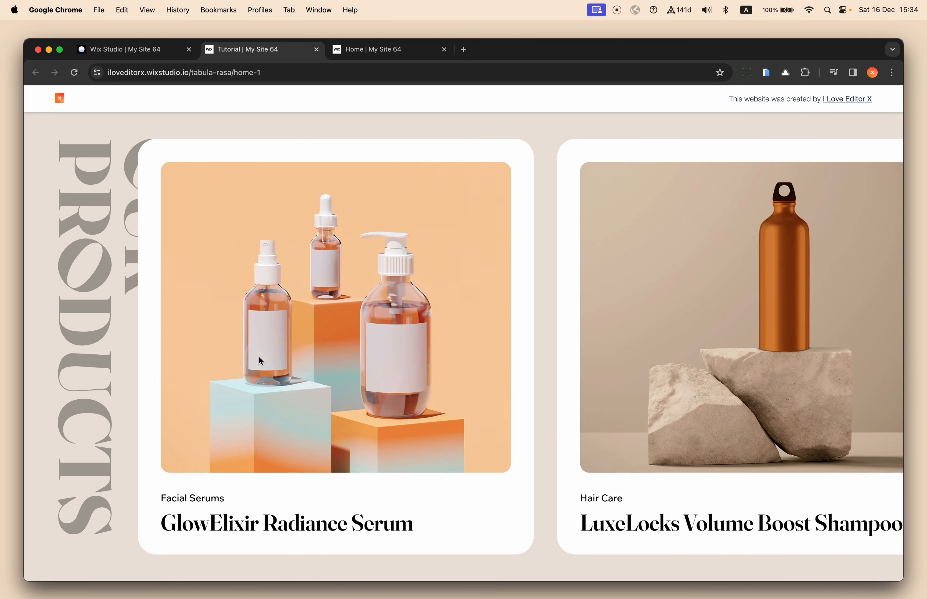
{"action": "scroll", "coordinate": [260, 360], "scroll_direction": "up", "scroll_amount": 3}
{"action": "scroll", "coordinate": [260, 360], "scroll_direction": "down", "scroll_amount": 5}
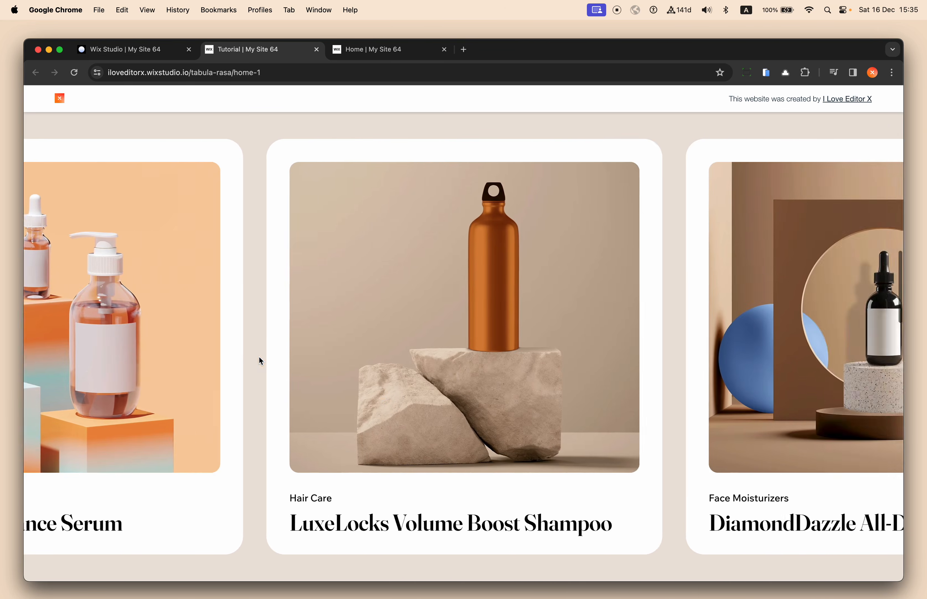
{"action": "scroll", "coordinate": [260, 360], "scroll_direction": "down", "scroll_amount": 8}
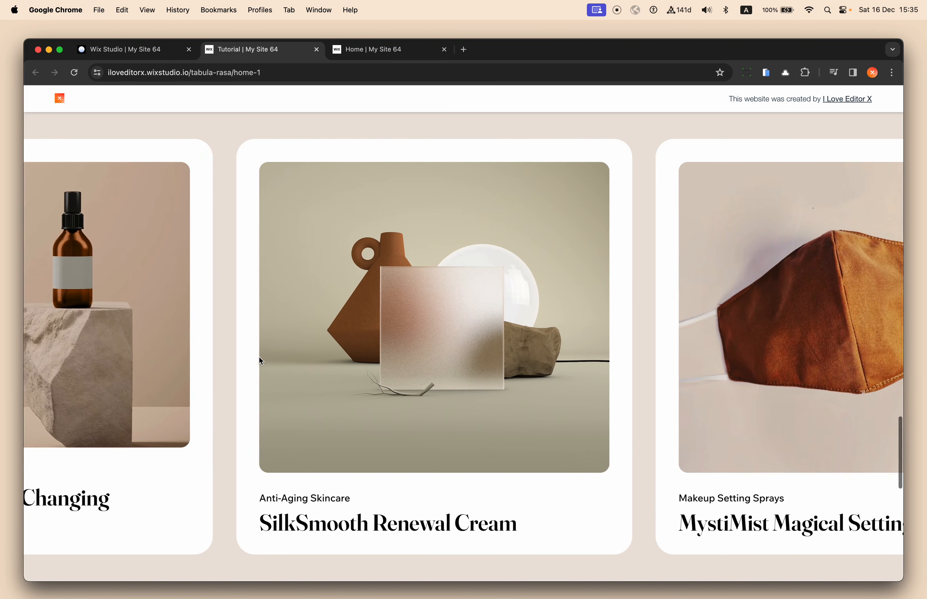
{"action": "scroll", "coordinate": [259, 357], "scroll_direction": "down", "scroll_amount": 5}
{"action": "scroll", "coordinate": [259, 357], "scroll_direction": "up", "scroll_amount": 3}
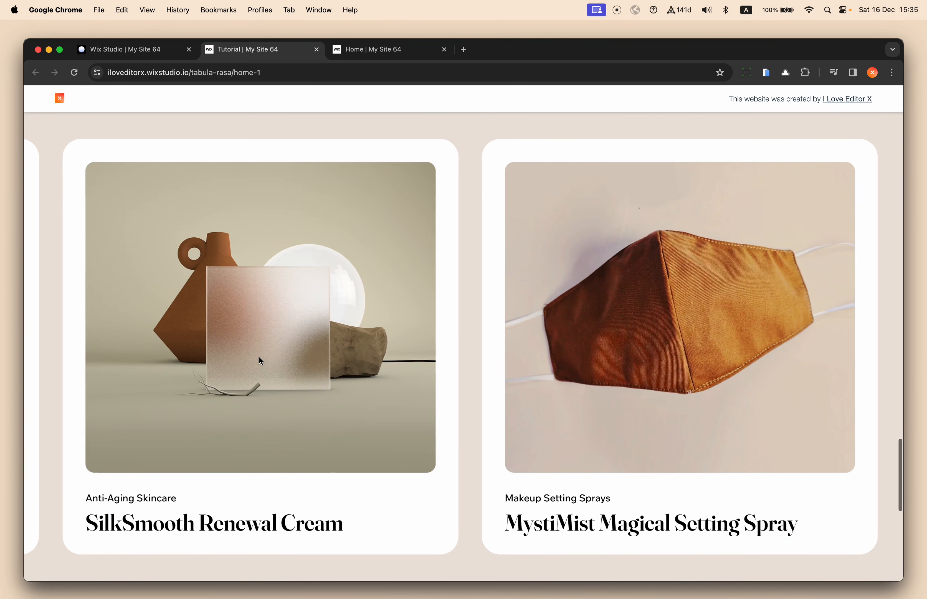
{"action": "scroll", "coordinate": [259, 357], "scroll_direction": "down", "scroll_amount": 4}
{"action": "scroll", "coordinate": [259, 357], "scroll_direction": "up", "scroll_amount": 5}
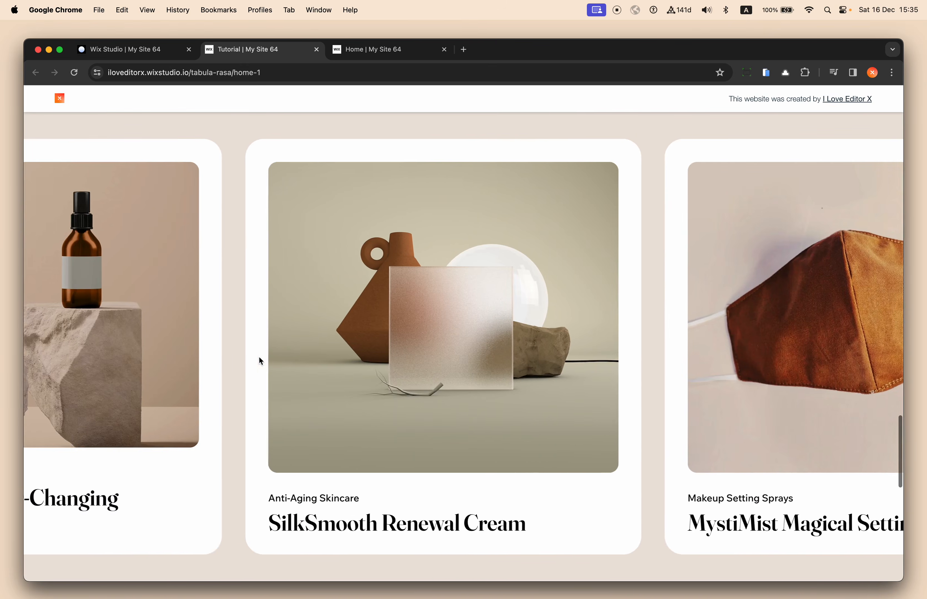
{"action": "scroll", "coordinate": [259, 357], "scroll_direction": "up", "scroll_amount": 10}
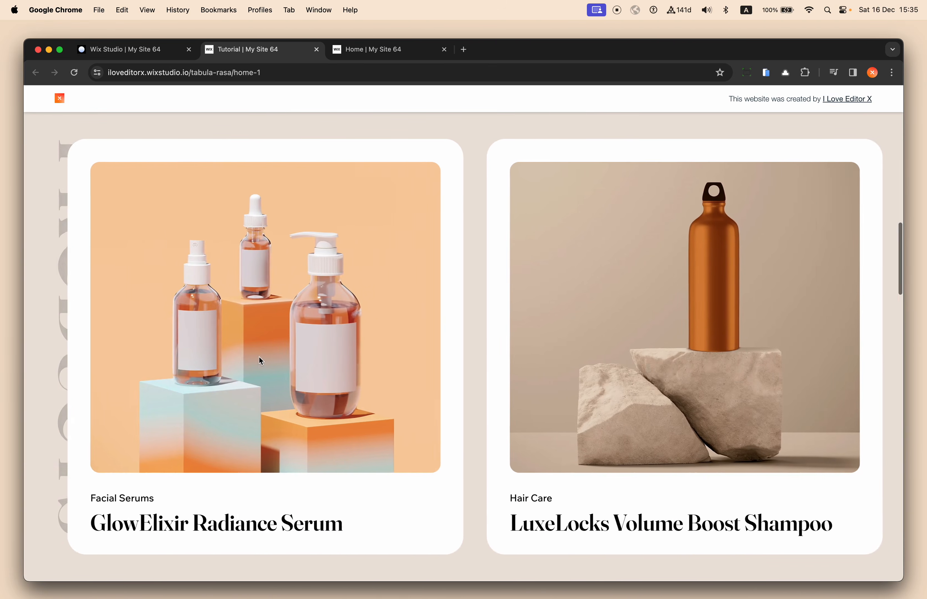
{"action": "scroll", "coordinate": [259, 357], "scroll_direction": "up", "scroll_amount": 5}
{"action": "scroll", "coordinate": [260, 357], "scroll_direction": "down", "scroll_amount": 4}
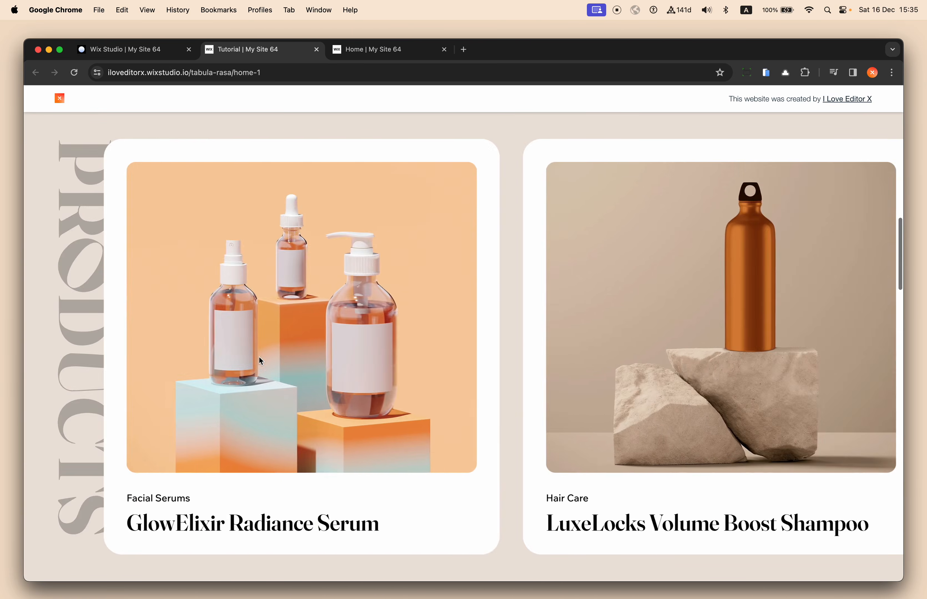
{"action": "scroll", "coordinate": [259, 357], "scroll_direction": "up", "scroll_amount": 10}
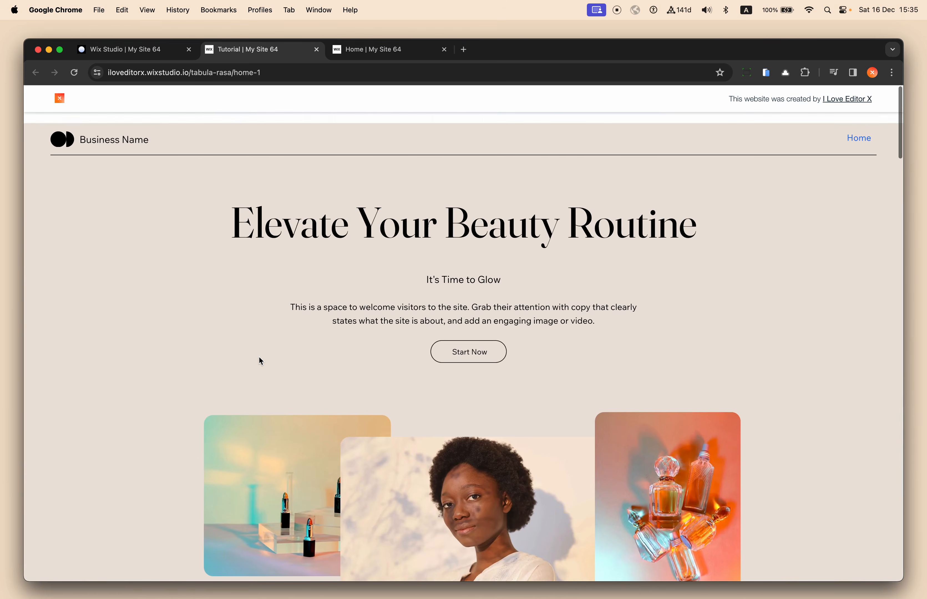
{"action": "scroll", "coordinate": [259, 358], "scroll_direction": "down", "scroll_amount": 15}
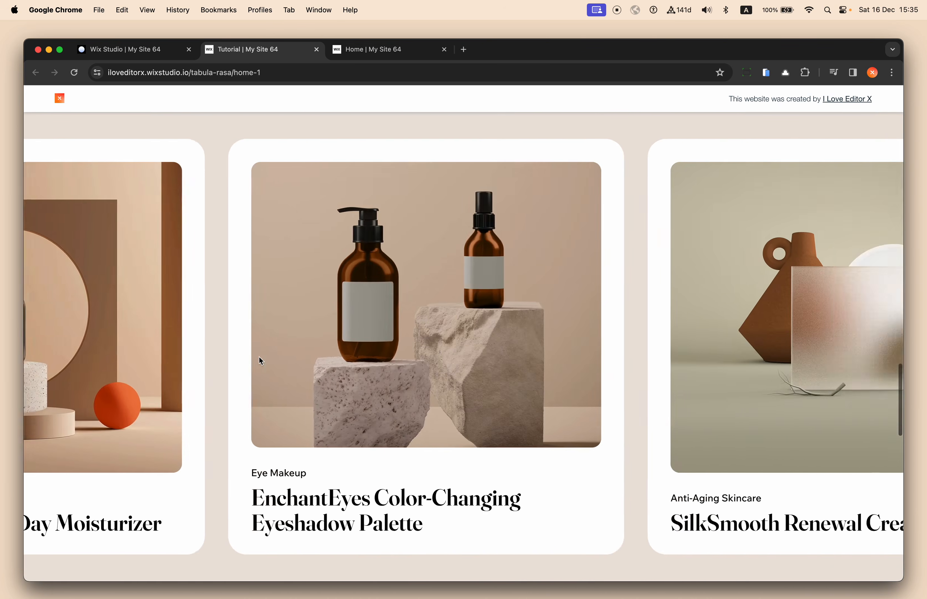
{"action": "scroll", "coordinate": [259, 357], "scroll_direction": "down", "scroll_amount": 5}
{"action": "scroll", "coordinate": [259, 356], "scroll_direction": "up", "scroll_amount": 10}
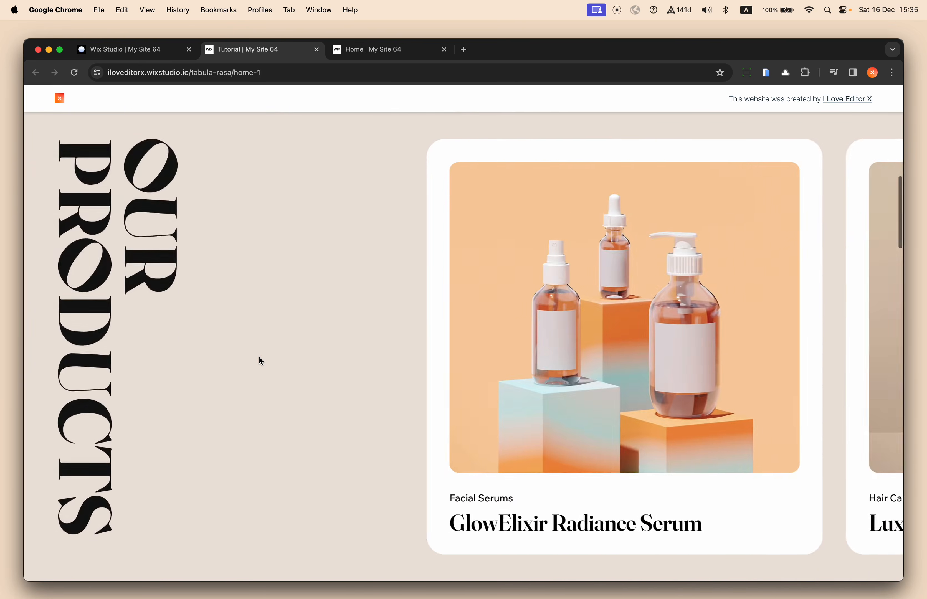
{"action": "scroll", "coordinate": [258, 356], "scroll_direction": "up", "scroll_amount": 10}
{"action": "scroll", "coordinate": [258, 355], "scroll_direction": "down", "scroll_amount": 15}
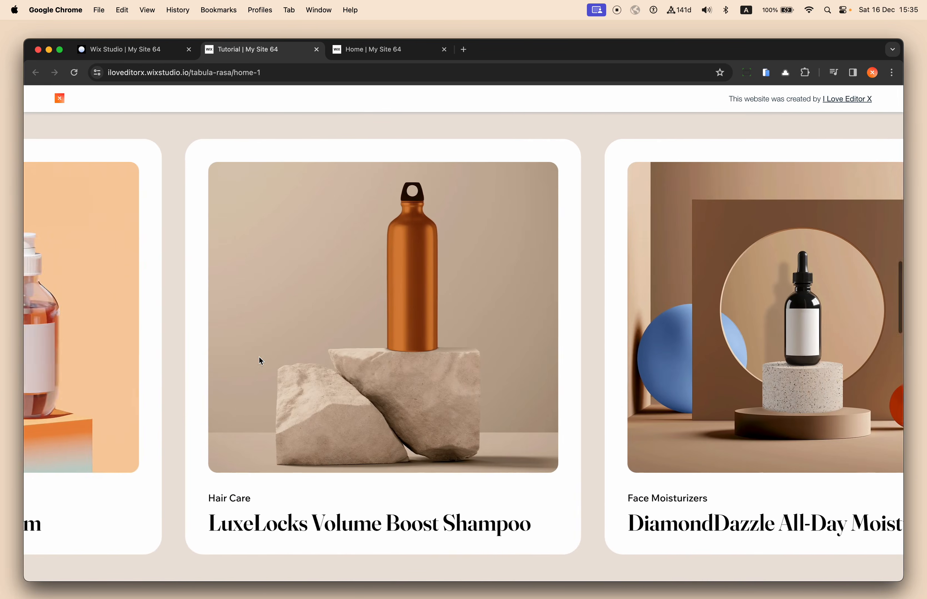
{"action": "scroll", "coordinate": [259, 357], "scroll_direction": "down", "scroll_amount": 5}
{"action": "scroll", "coordinate": [260, 357], "scroll_direction": "up", "scroll_amount": 8}
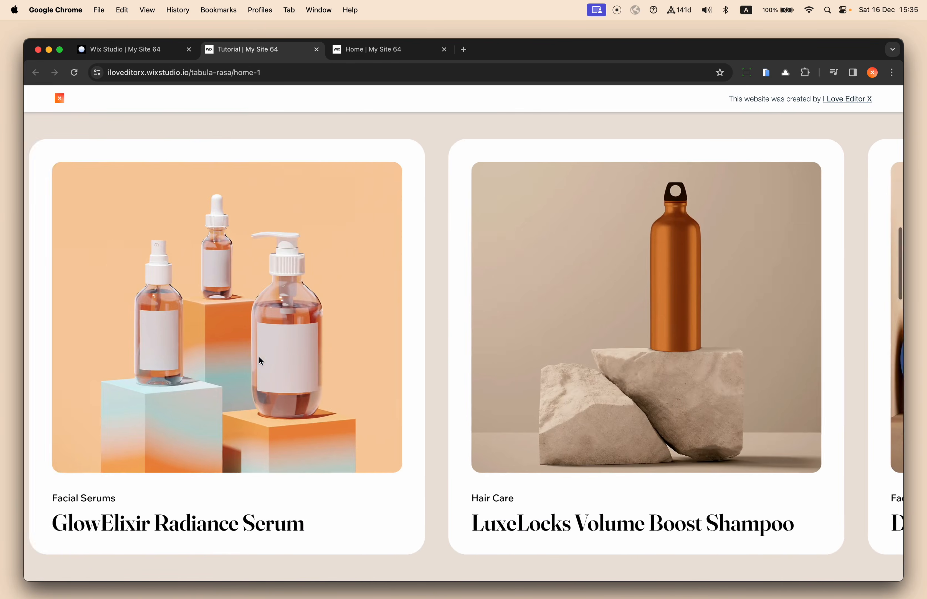
{"action": "scroll", "coordinate": [259, 357], "scroll_direction": "up", "scroll_amount": 10}
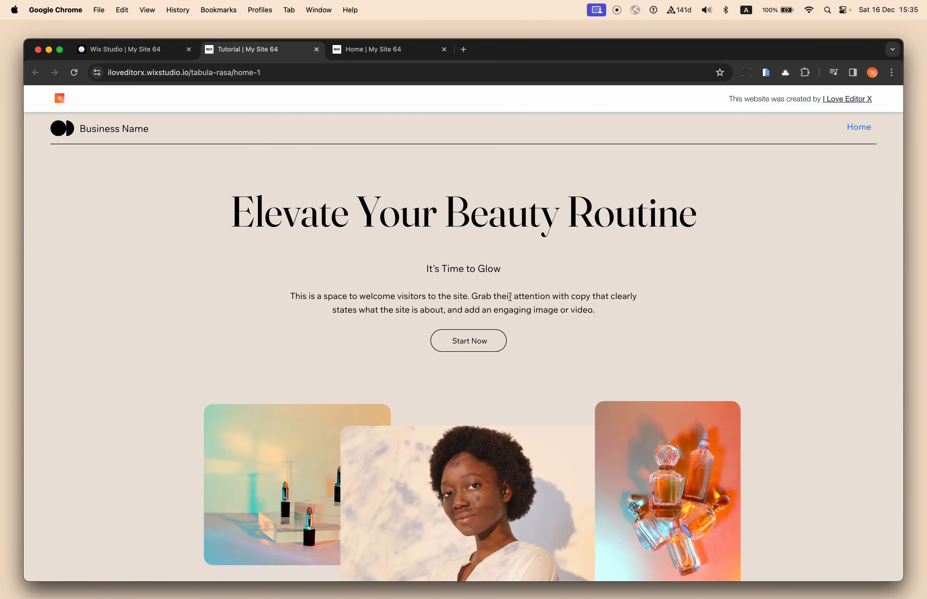